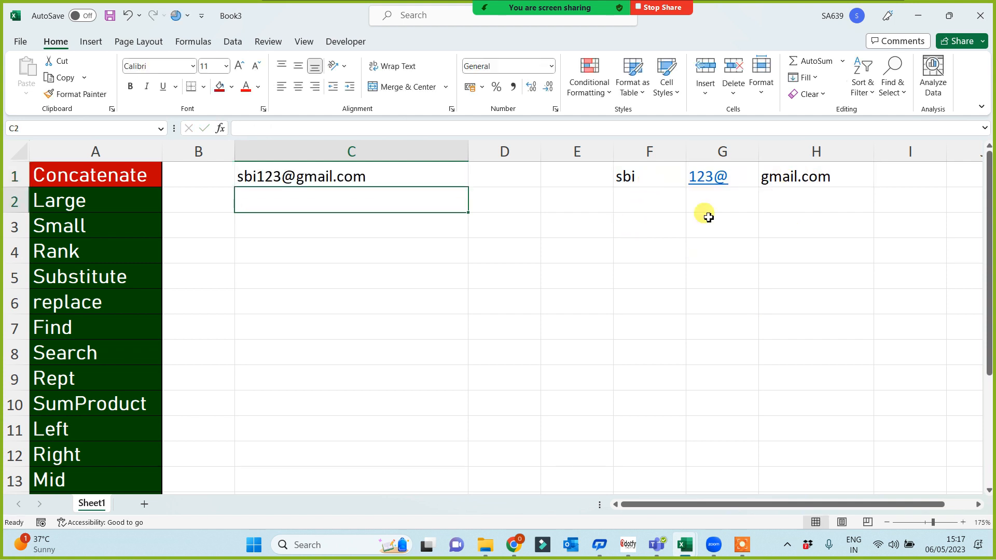
After checking C1's formula, enter =F1&G1&H1 in C2 to rebuild the full e-mail address.
double_click(386, 167)
key(Escape)
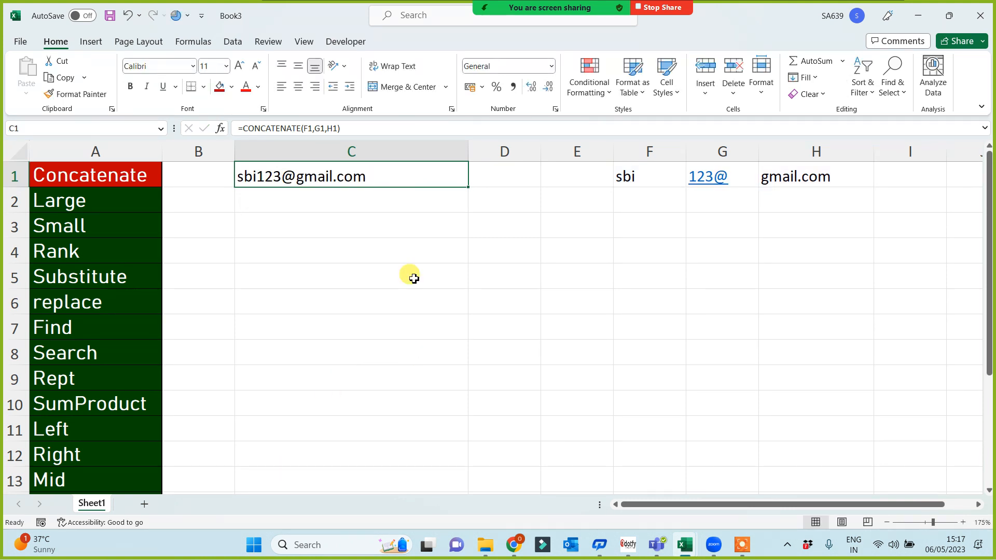
click(345, 200)
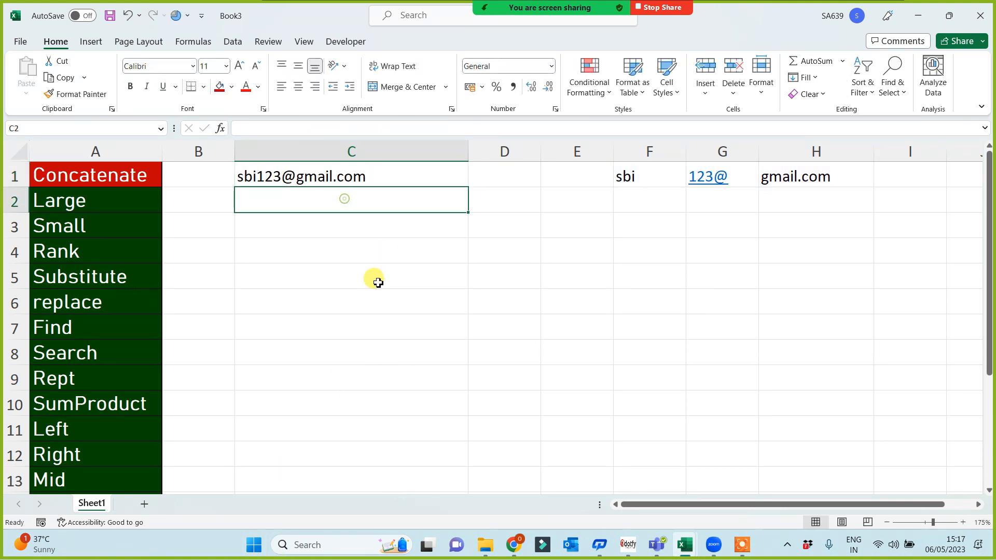
text(=)
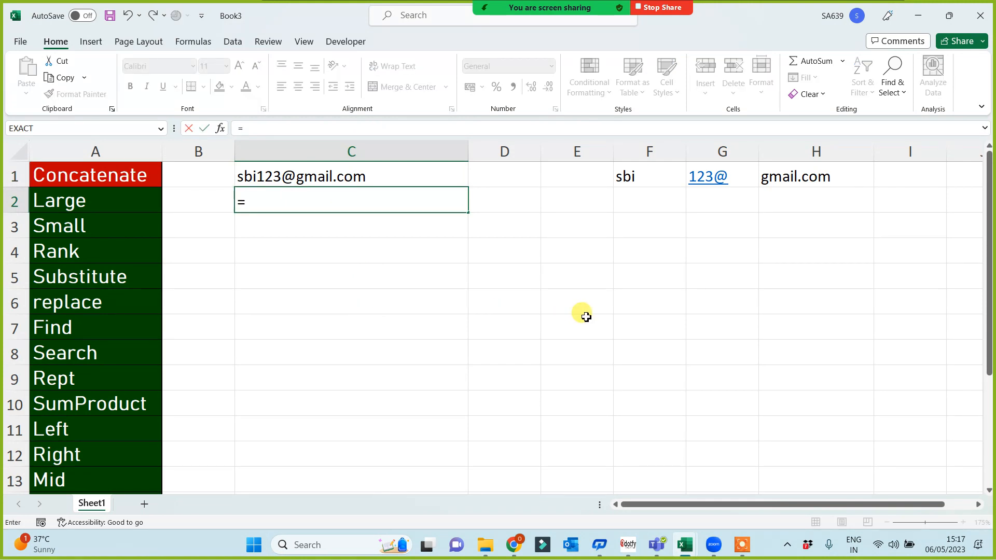
click(630, 178)
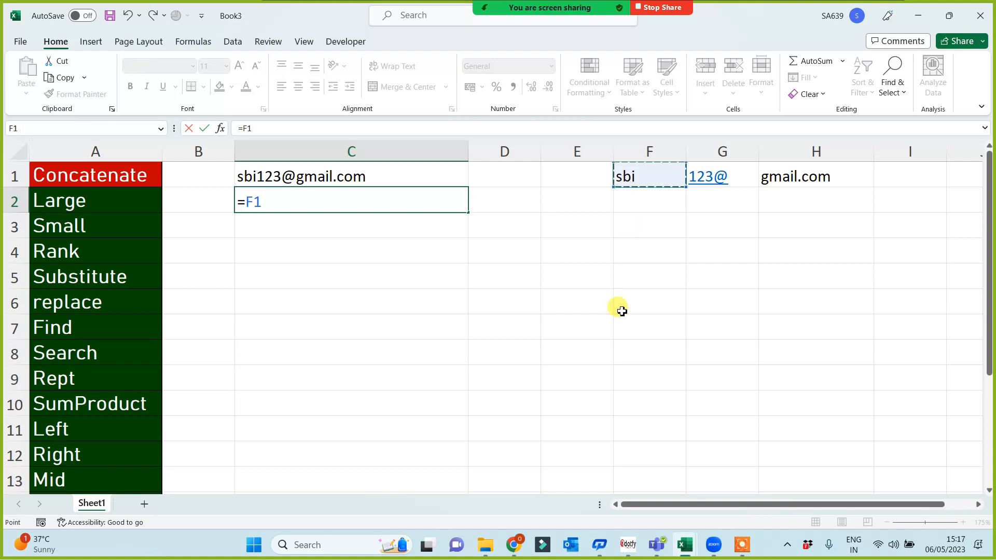
text(&)
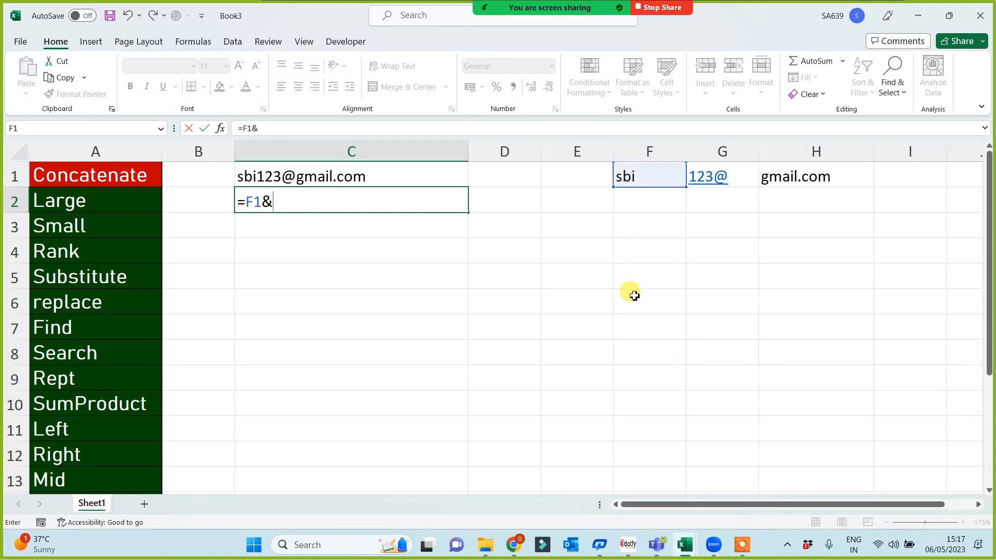
click(721, 176)
text(&)
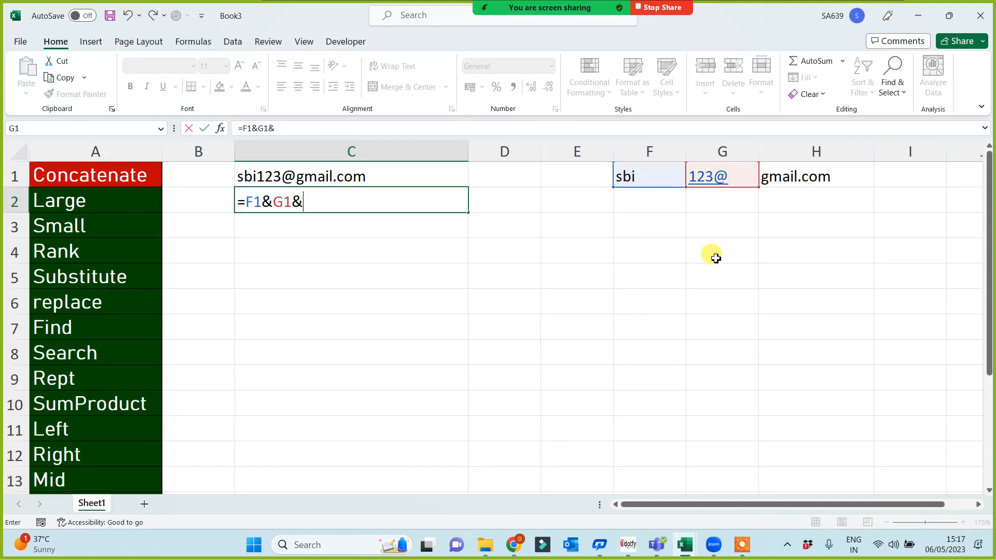
click(798, 177)
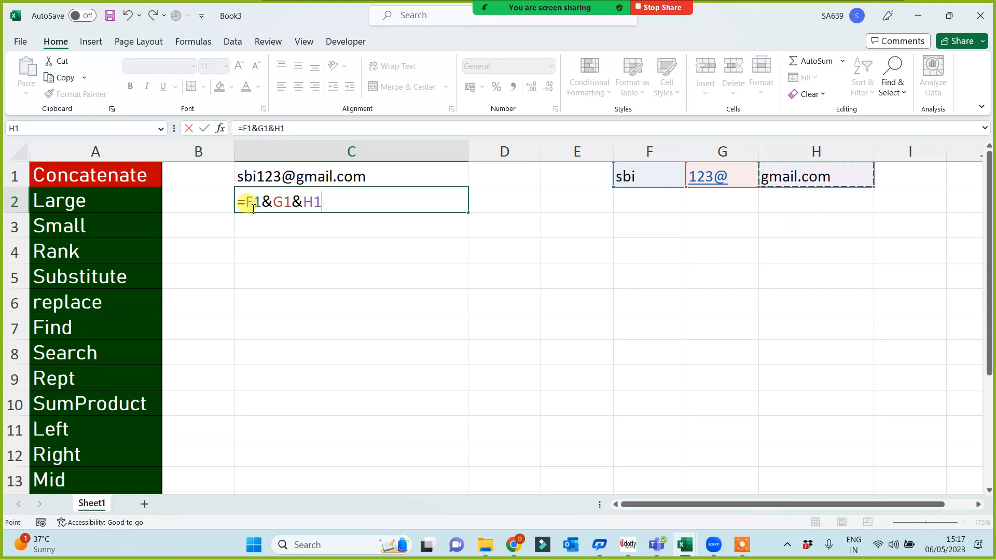
key(Return)
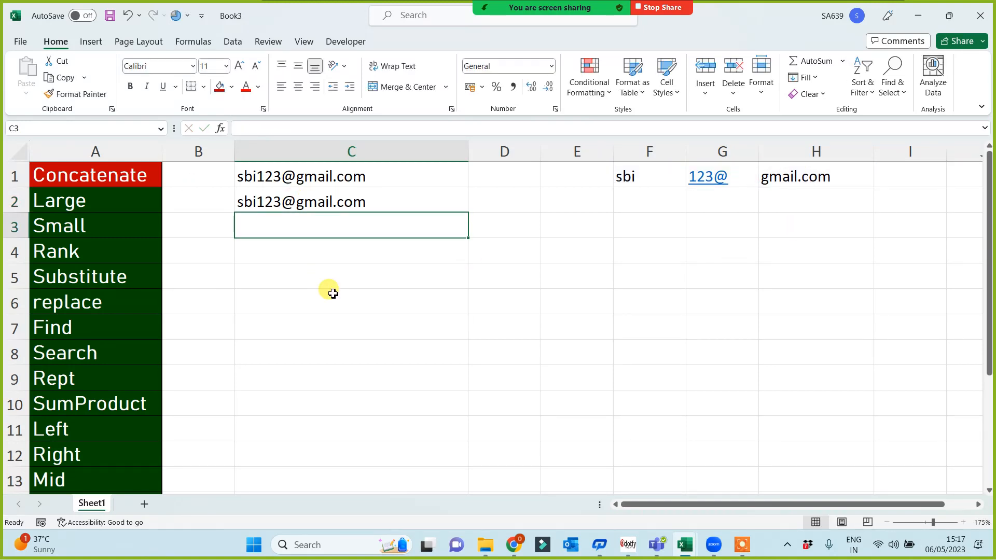
Move the function list from Large onward down so it starts at A5.
click(96, 202)
key(ctrl+shift+Down)
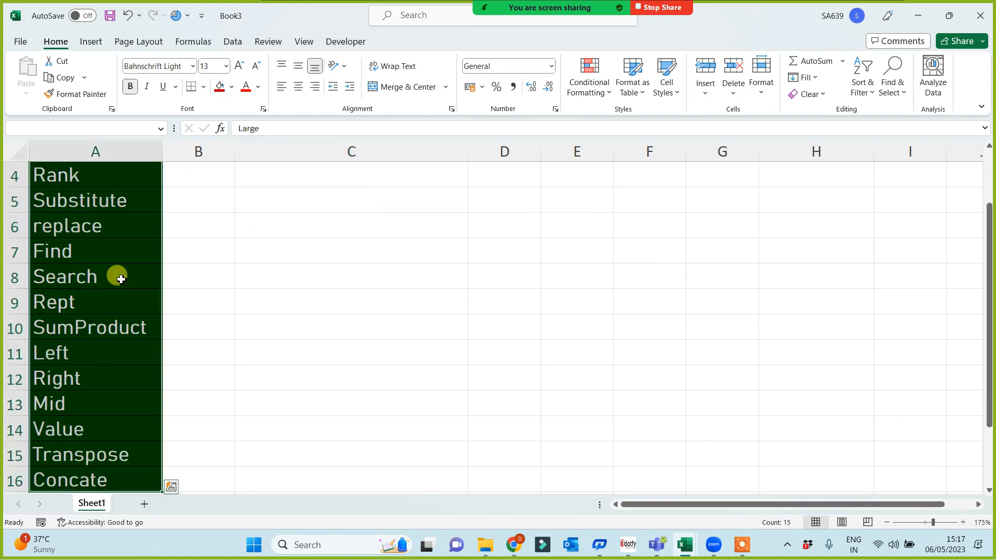
key(ctrl+c)
scroll(121, 279, up, 1)
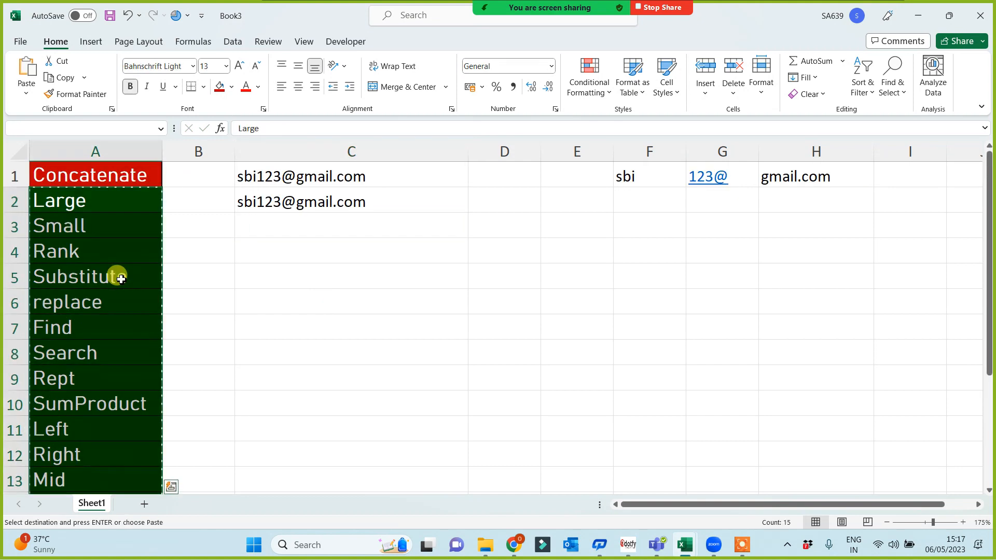
click(121, 279)
key(Return)
click(122, 280)
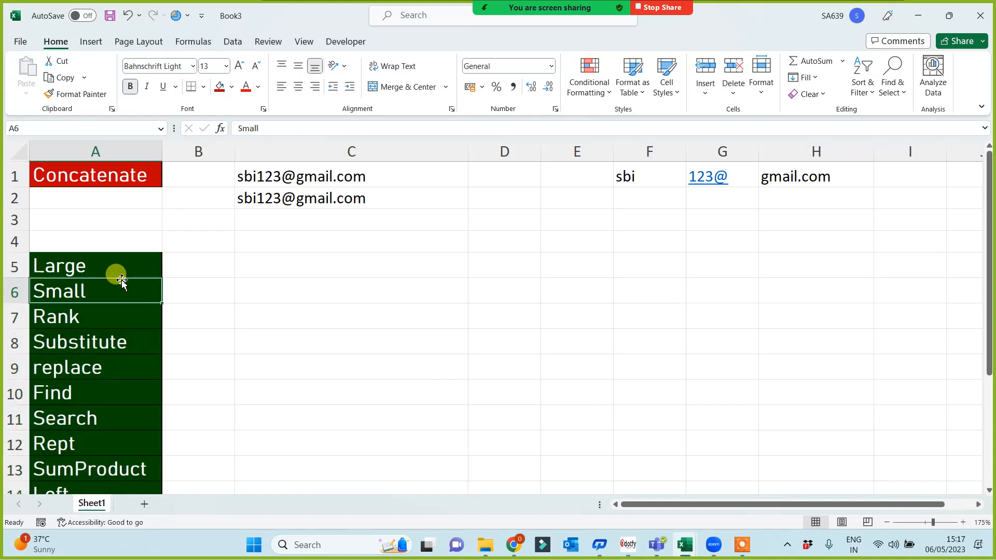
Copy the Concate entry into A3 as a heading and fill it red.
key(ctrl+Down)
key(ctrl+c)
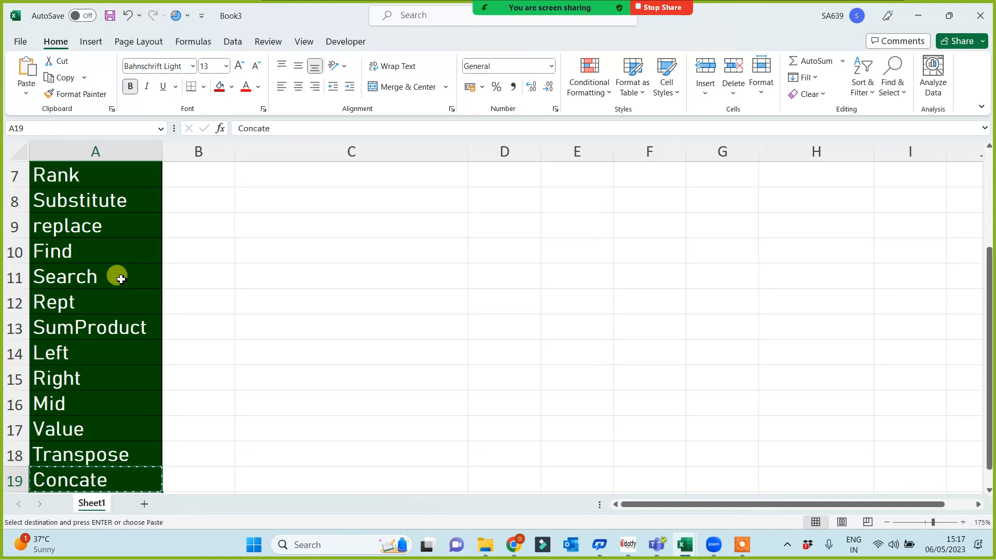
key(Up)
key(Up)
key(Up)
key(Up)
key(Up)
key(Up)
key(Up)
key(Up)
key(Up)
key(Up)
key(Up)
key(Up)
key(Up)
key(Up)
key(Up)
key(Up)
key(Up)
key(Up)
key(Down)
key(Down)
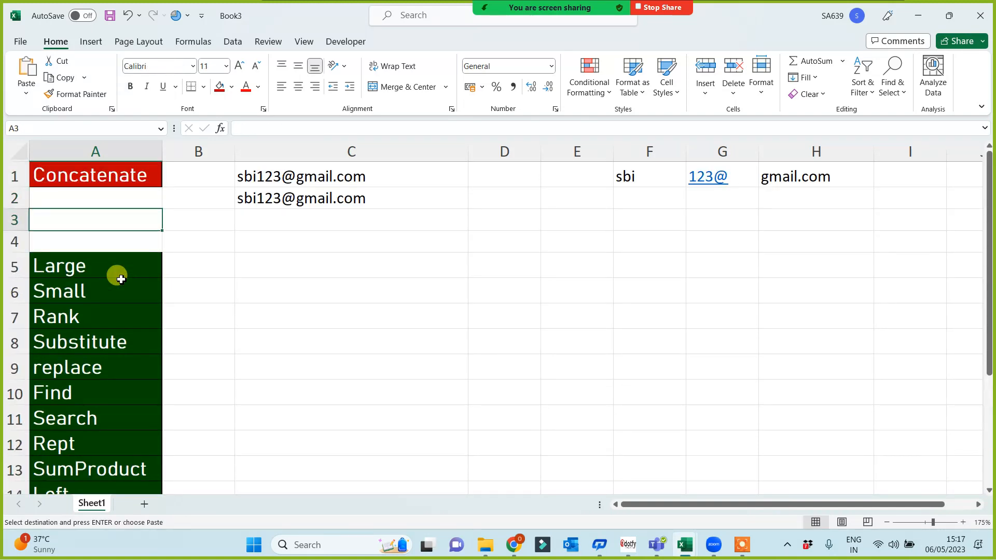
key(Return)
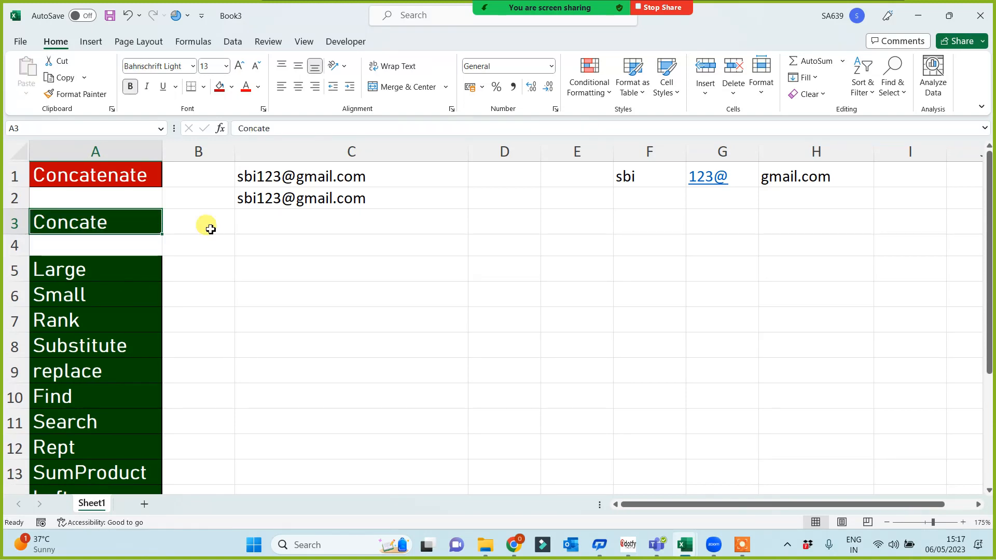
click(218, 86)
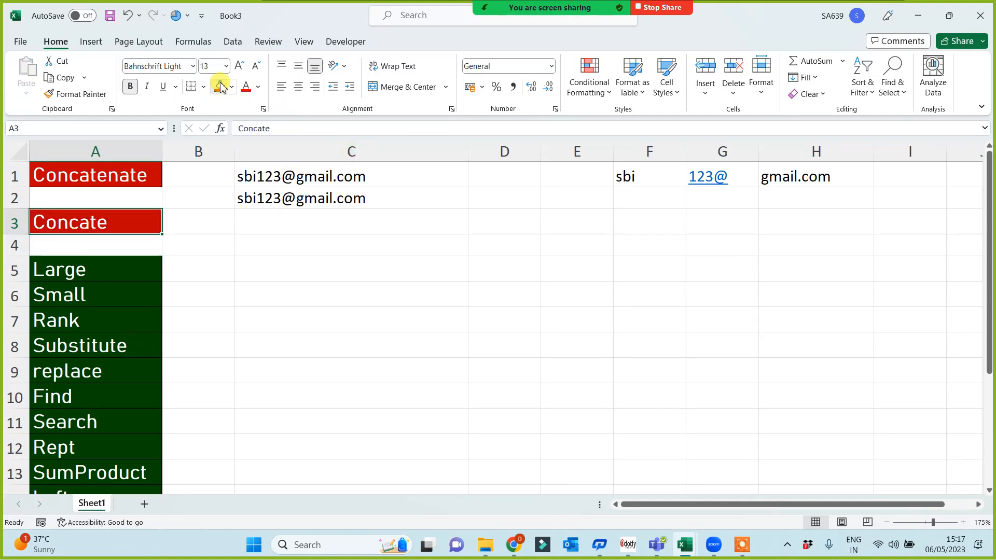
click(349, 227)
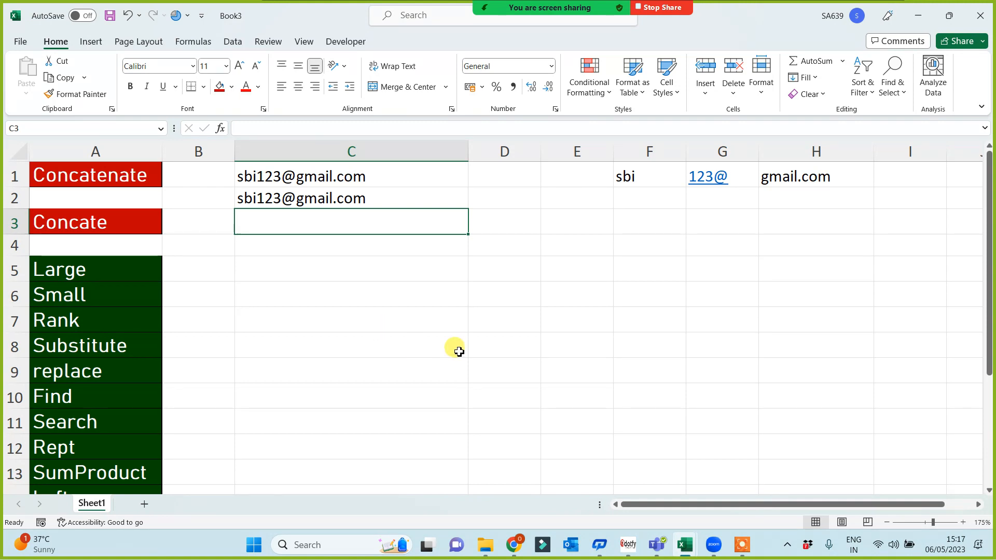
text(=con)
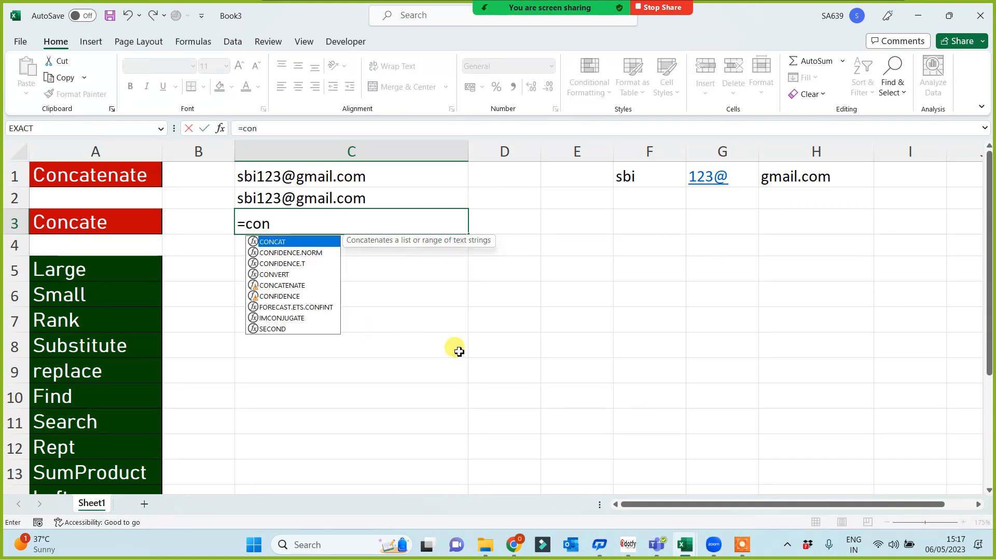
text(ca)
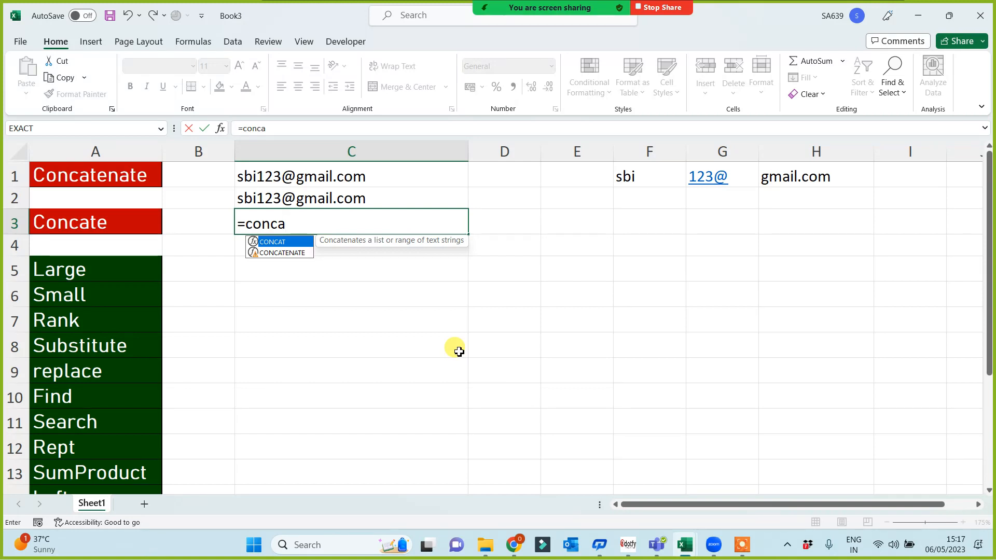
key(Down)
key(Tab)
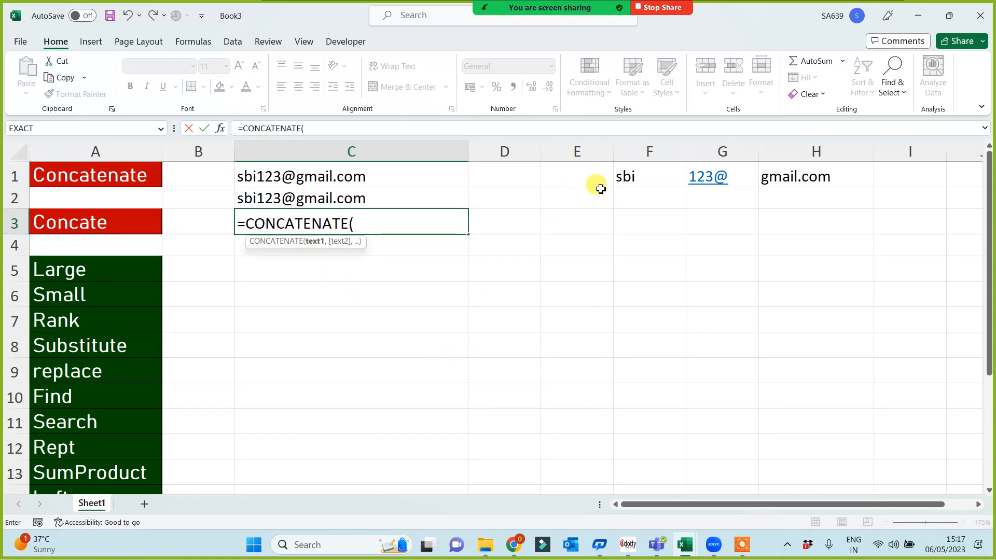
drag(647, 175, 818, 174)
text())
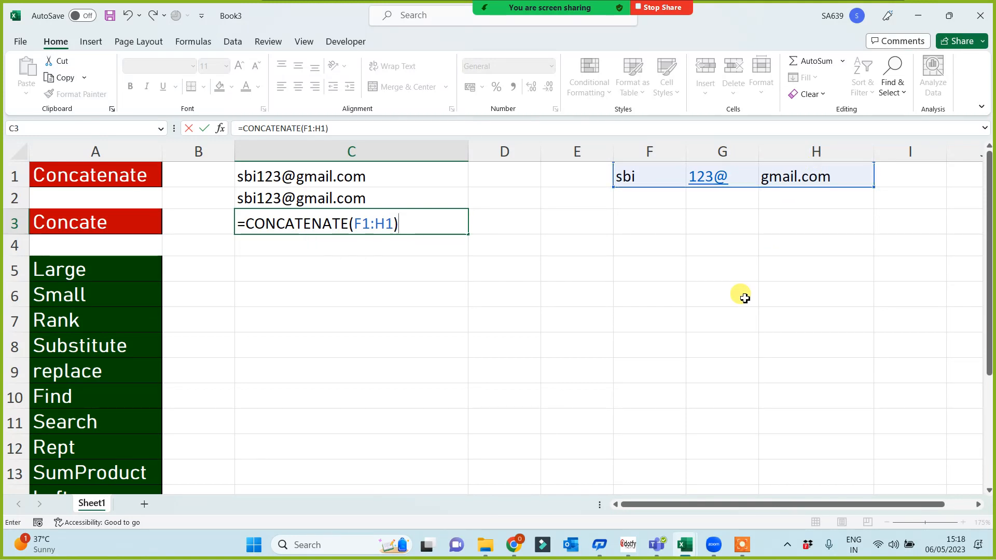
key(Return)
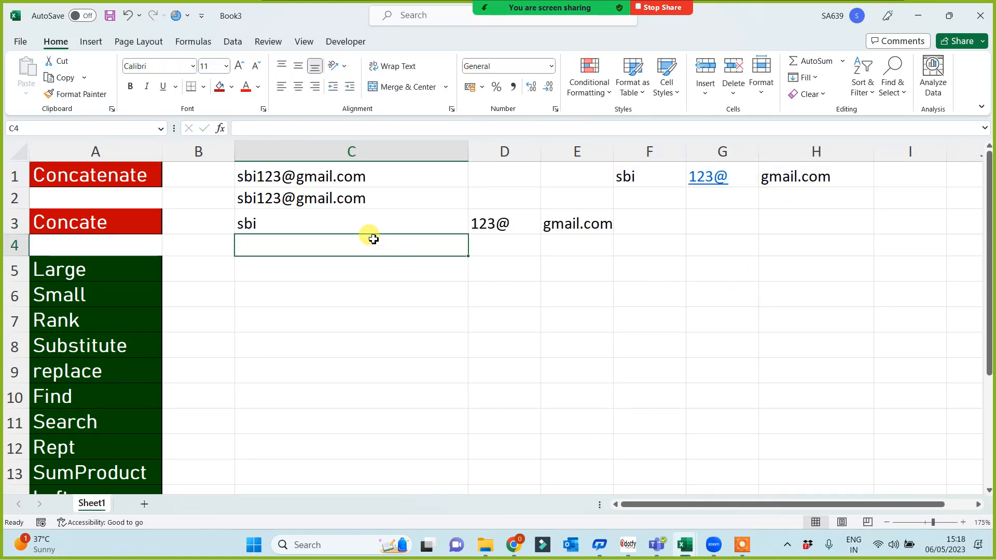
double_click(367, 223)
key(Escape)
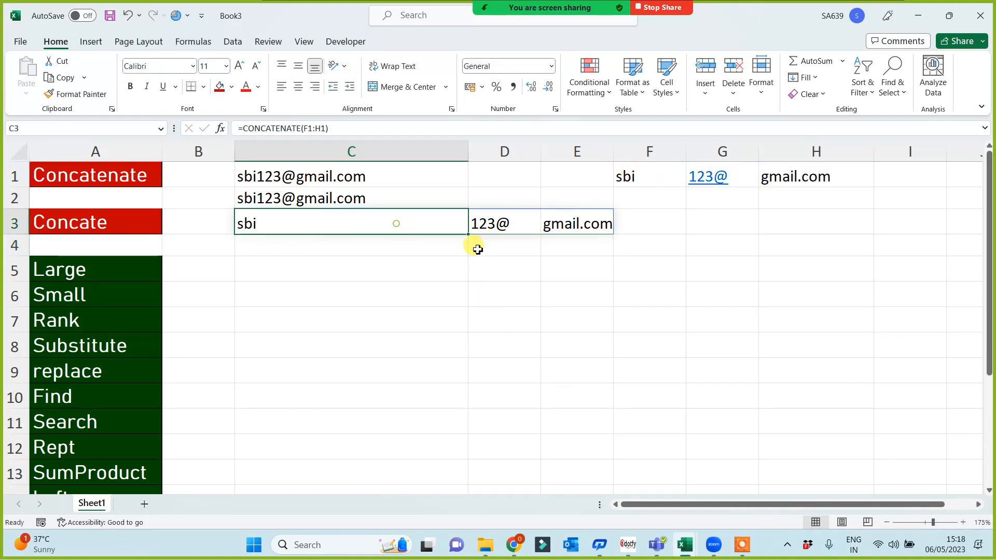
shift+click(603, 222)
key(Delete)
click(501, 311)
click(286, 227)
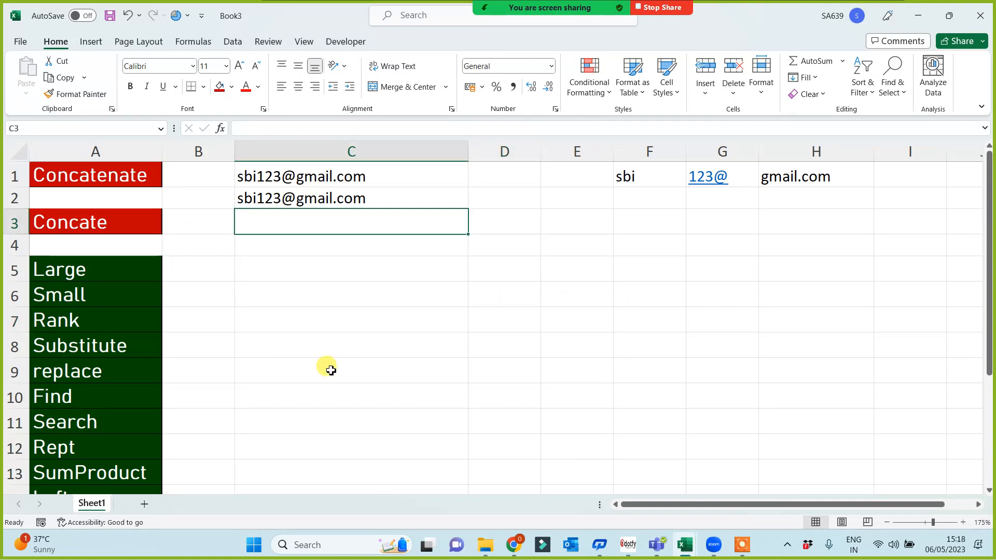
Make a first CONCAT attempt in C3, then reopen it and cancel the edit.
text(=con)
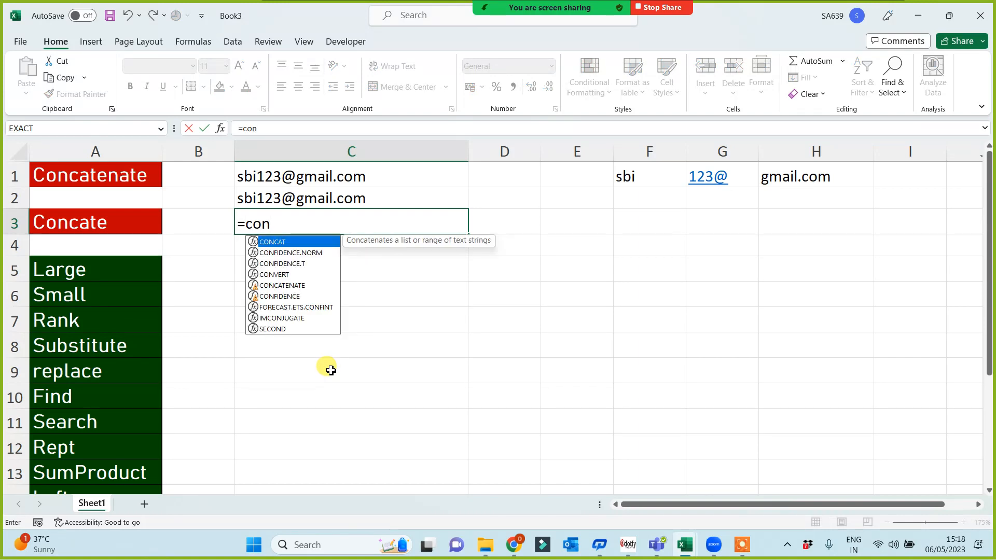
key(Tab)
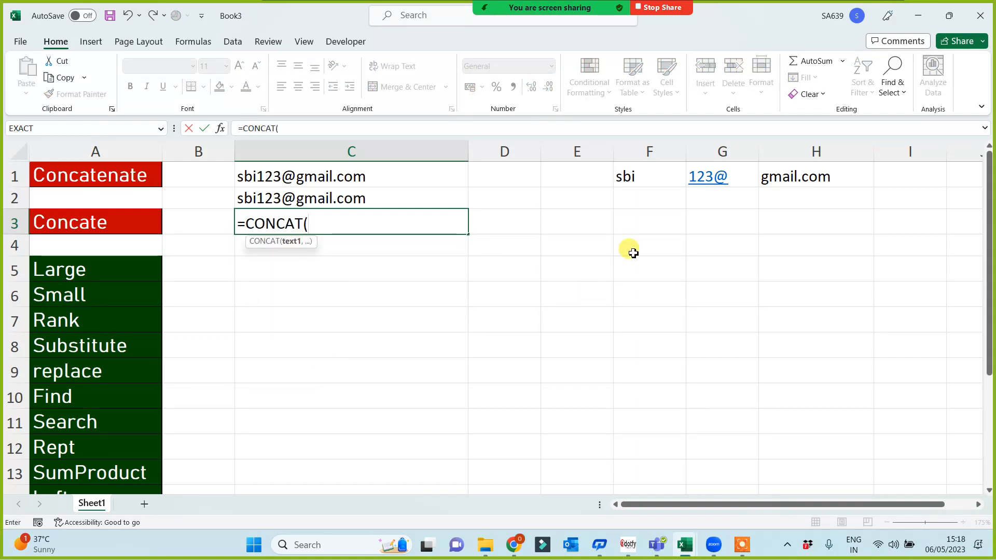
drag(643, 173, 819, 167)
click(817, 174)
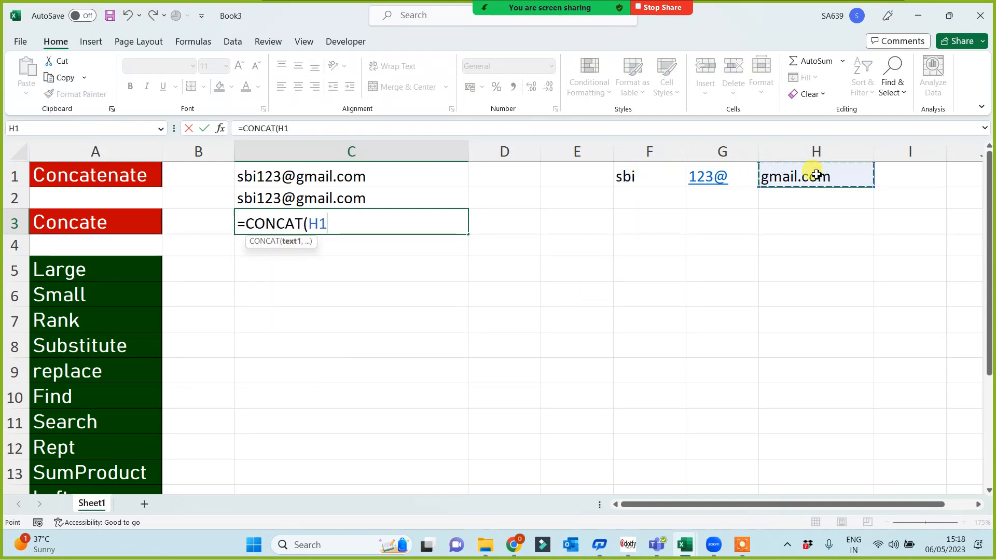
key(Return)
key(Up)
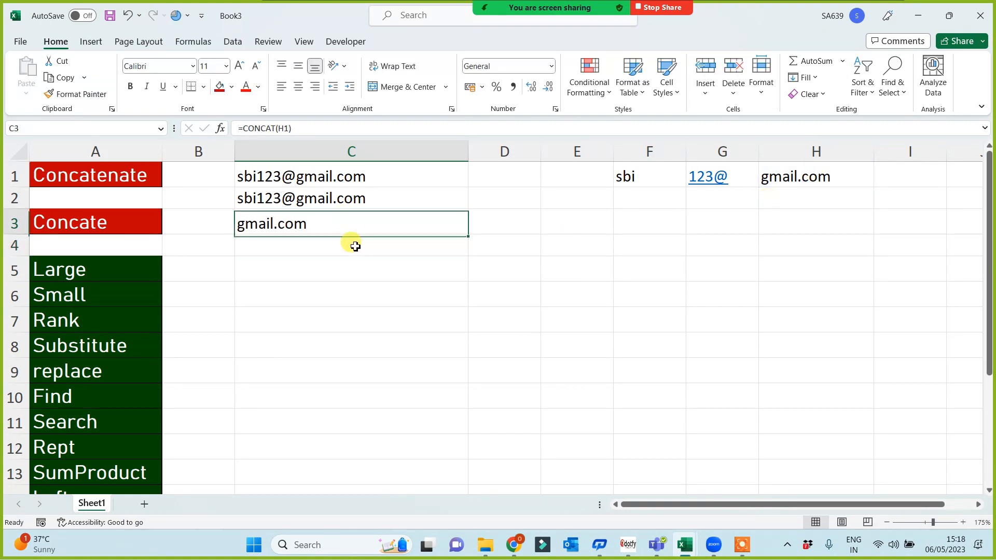
key(F2)
text(=)
key(Escape)
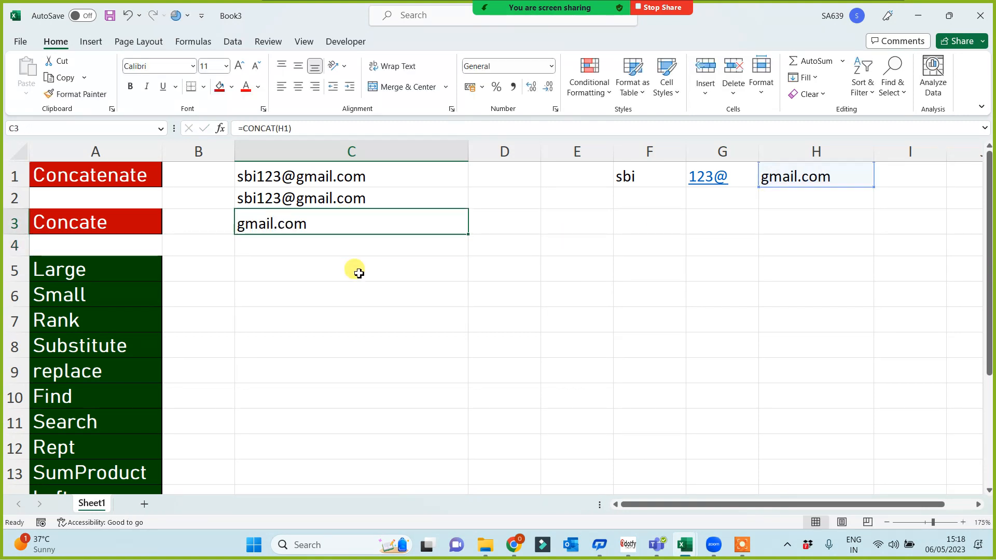
Enter =CONCAT(F1:H1) in C3 to join the three address pieces.
text(=conca)
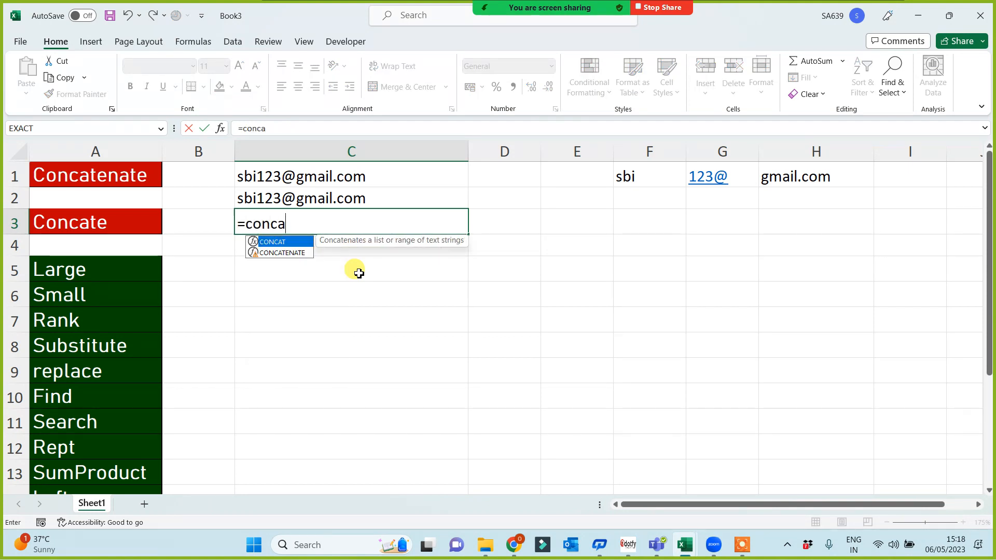
key(Tab)
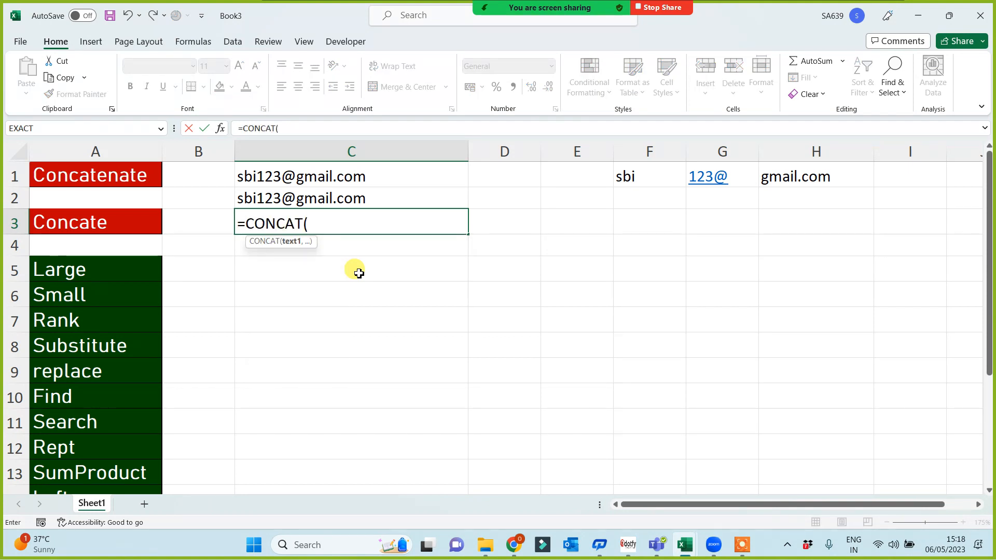
click(634, 182)
drag(796, 186, 798, 184)
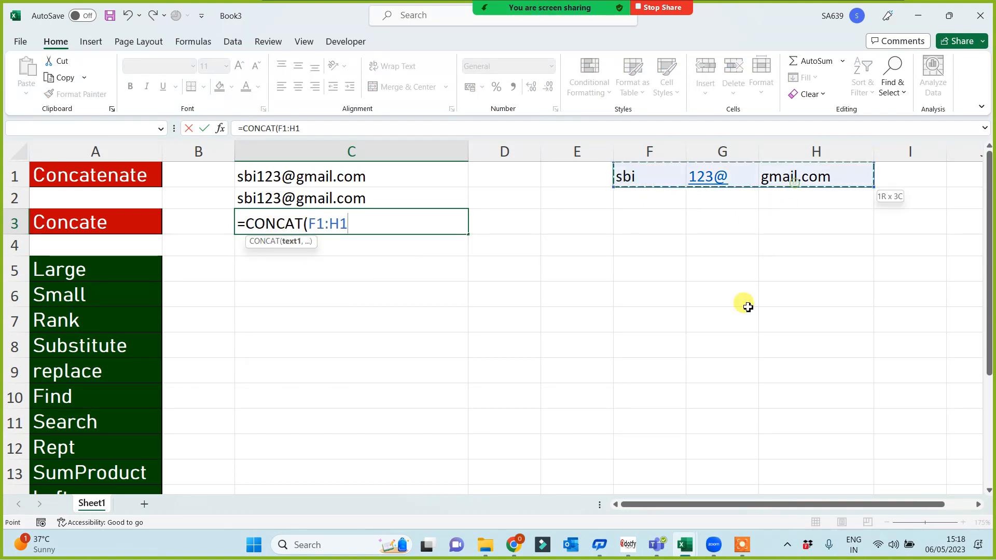
text())
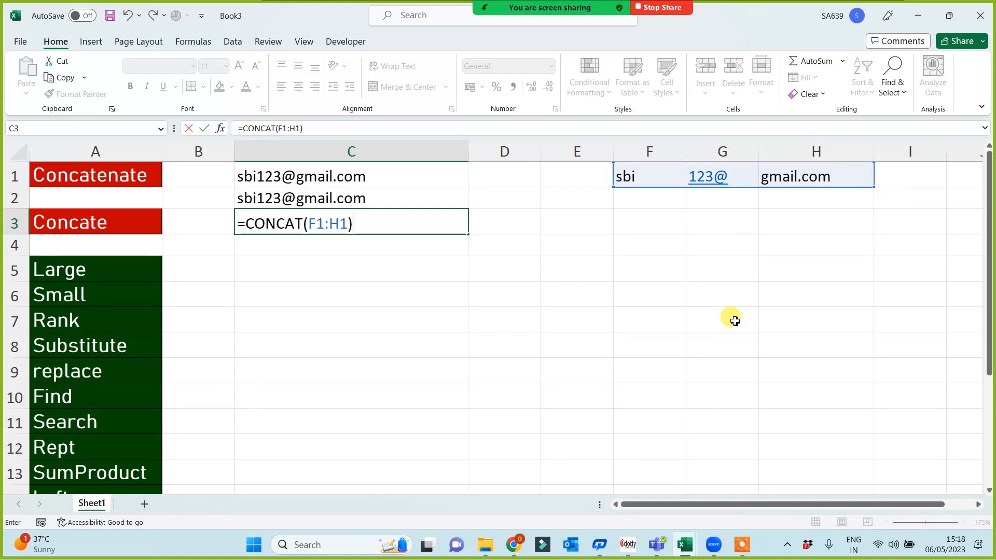
key(Return)
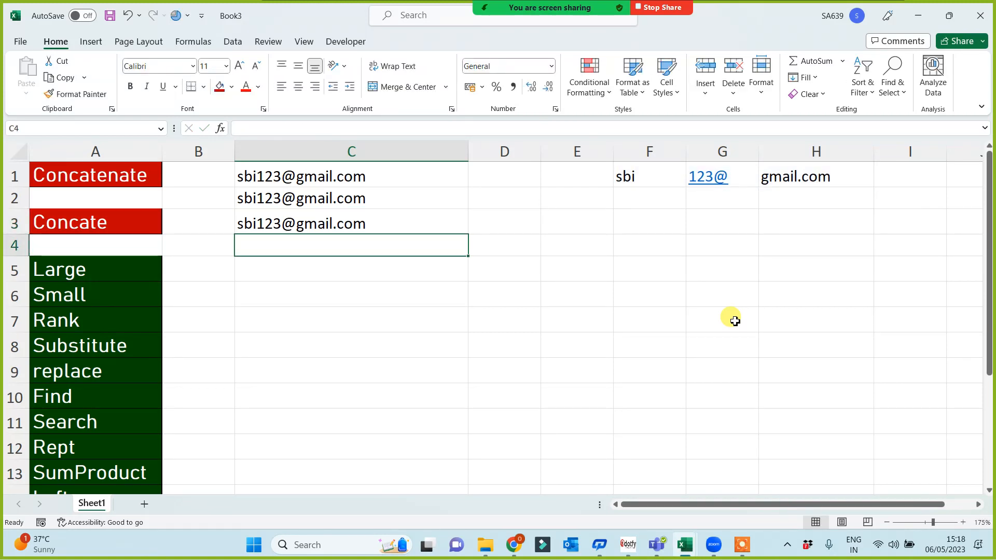
key(Up)
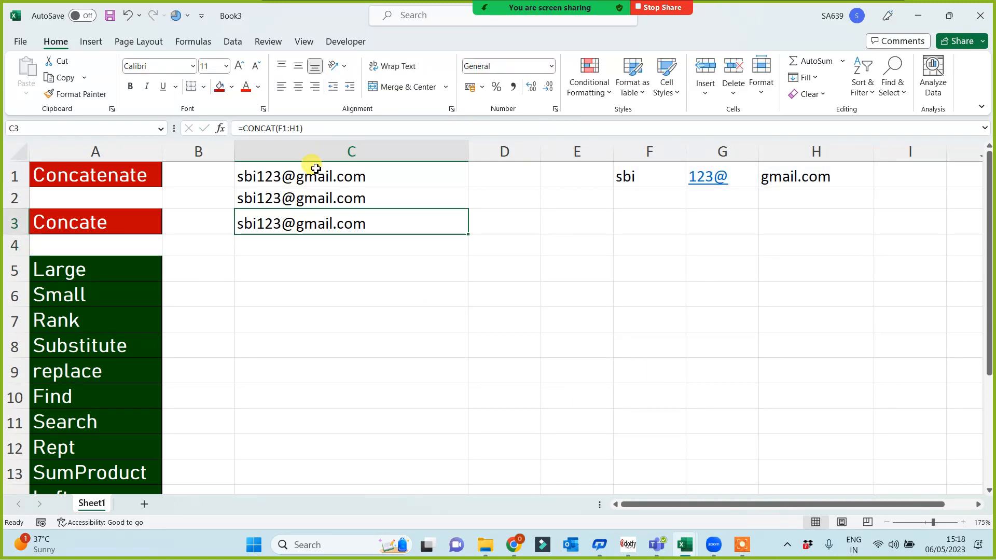
click(318, 168)
click(299, 222)
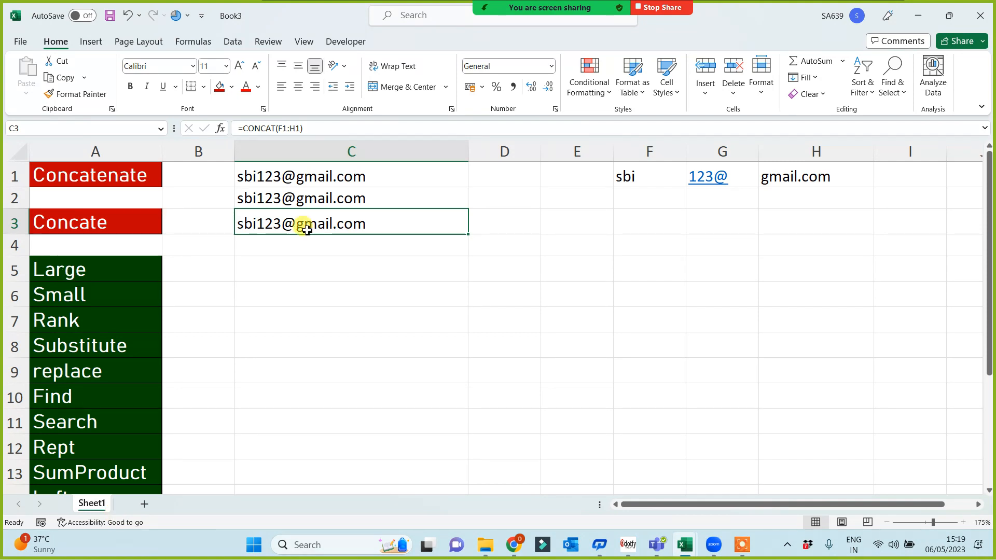
click(663, 340)
click(480, 266)
click(385, 318)
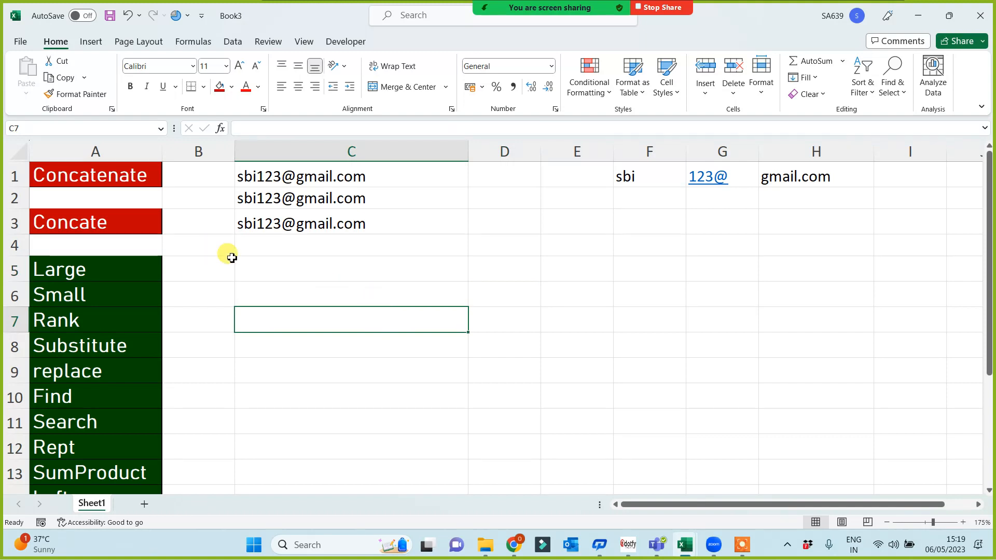
Move the names from Substitute to Transpose so they start at A11, leaving A8:A10 blank.
click(287, 261)
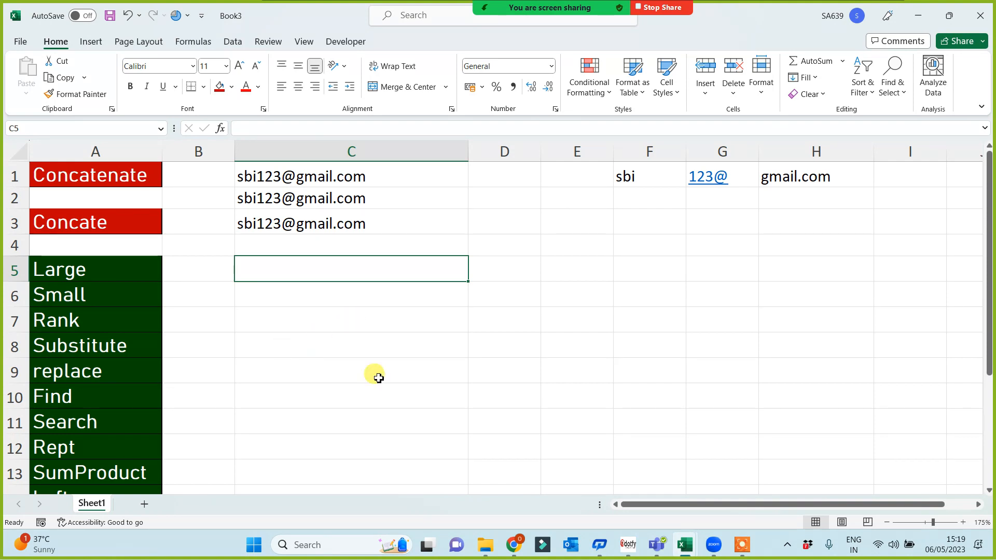
drag(96, 271, 89, 322)
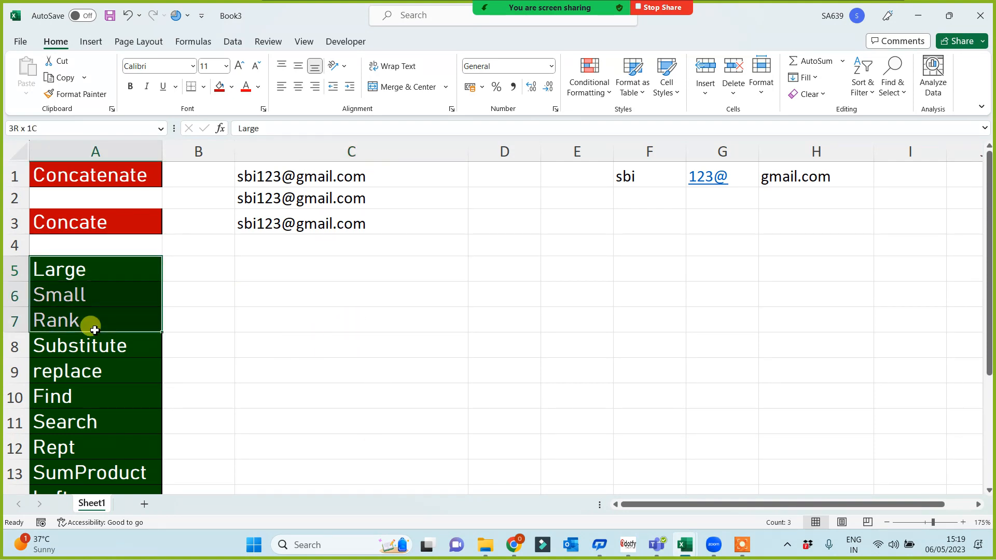
click(76, 347)
key(ctrl+shift+Down)
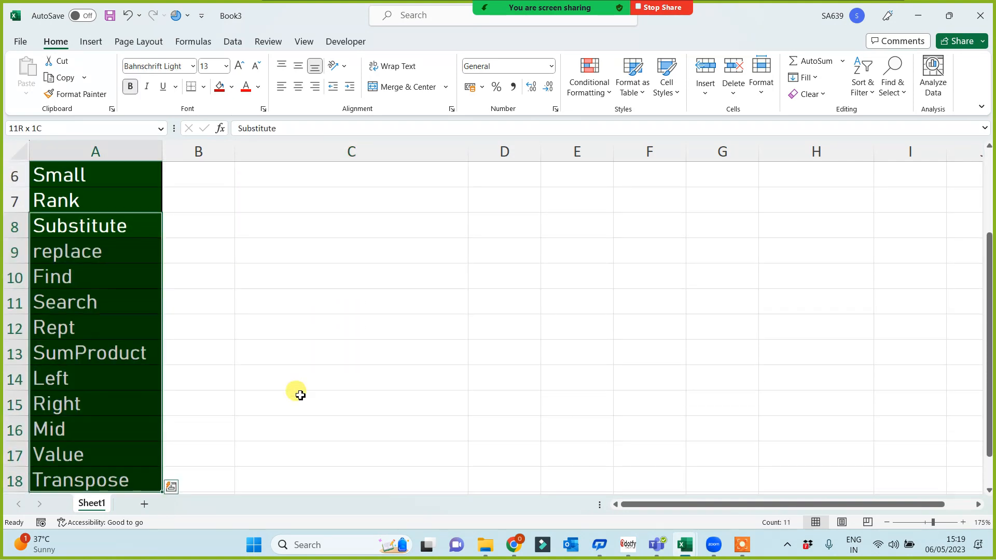
key(ctrl+c)
key(Down)
key(Down)
key(Down)
key(ctrl+v)
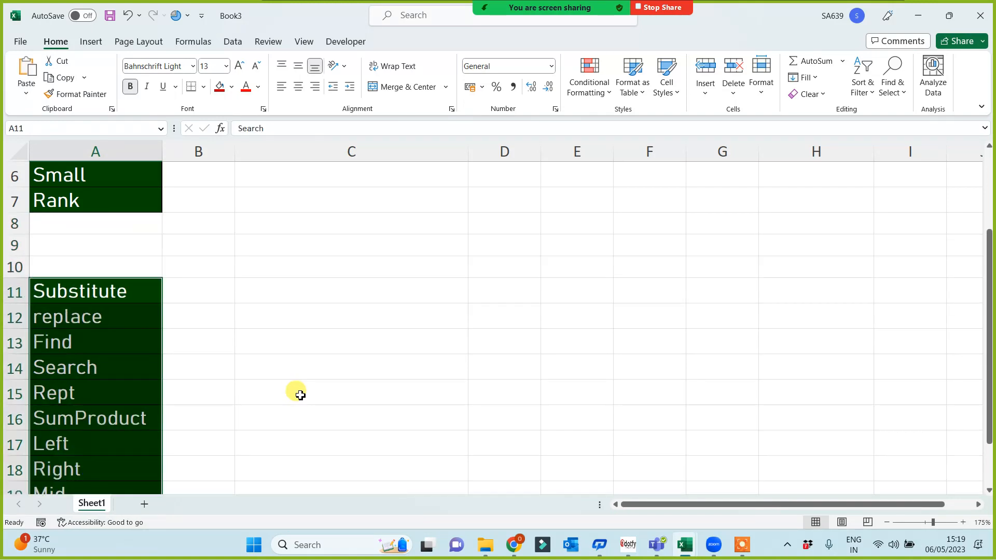
key(Up)
key(Up)
key(Up)
key(Up)
key(Up)
key(Up)
key(Up)
key(Up)
key(Up)
key(Up)
Enter =RANDBETWEEN(1,1000000) in E5 and fill it across the block E5:I11.
key(Down)
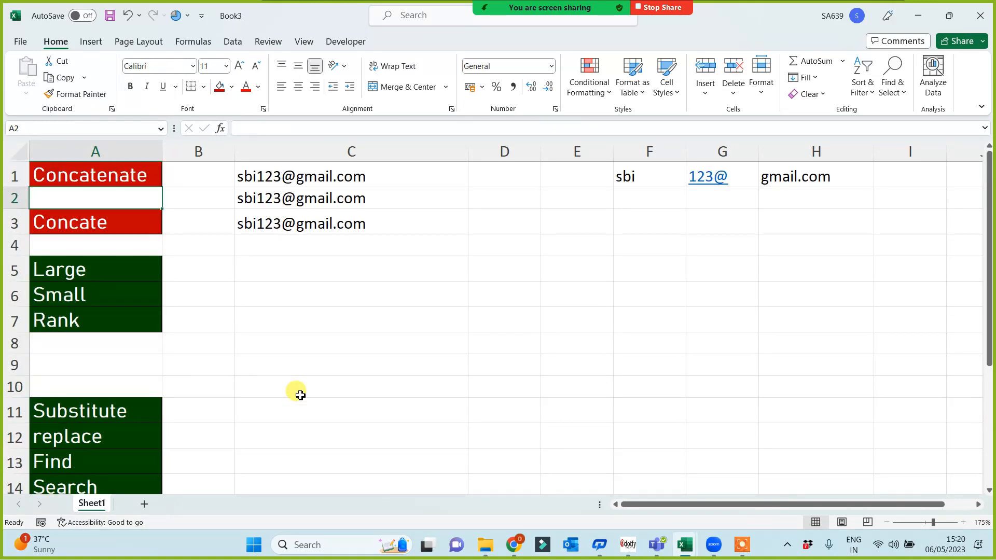
key(Right)
key(Right)
key(Right)
key(Right)
key(Down)
key(Down)
key(Down)
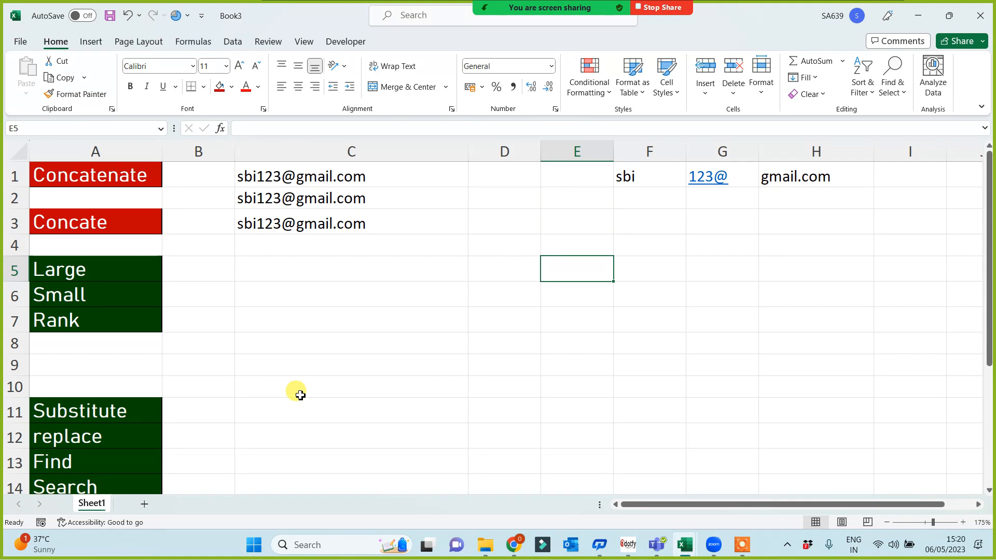
text(=rand)
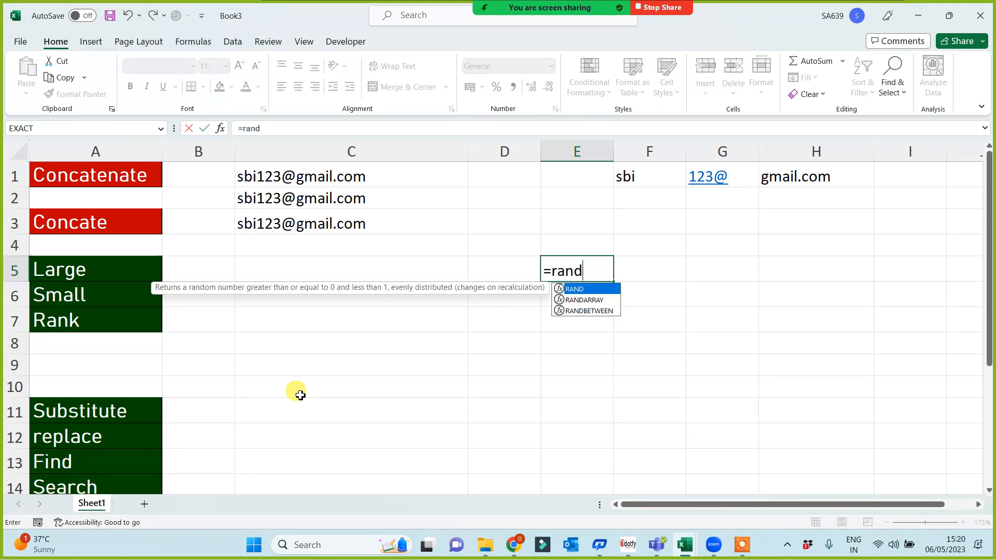
key(Down)
key(Down)
key(Tab)
text(1,)
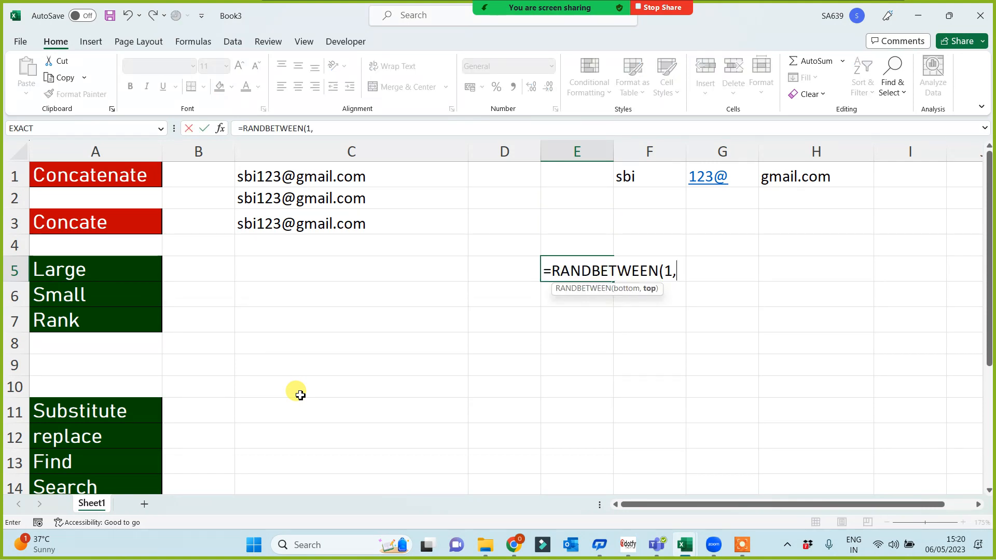
text(10000)
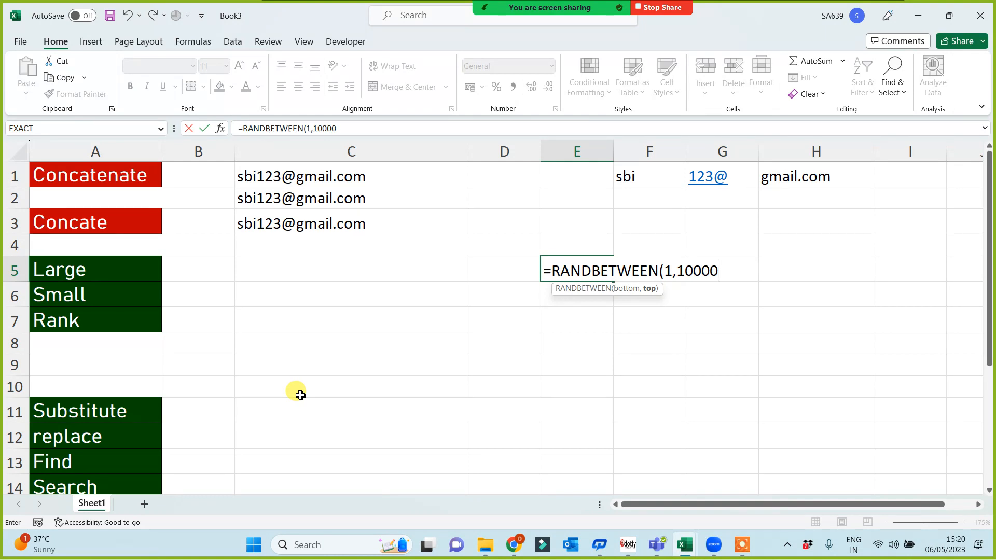
text(00))
key(Return)
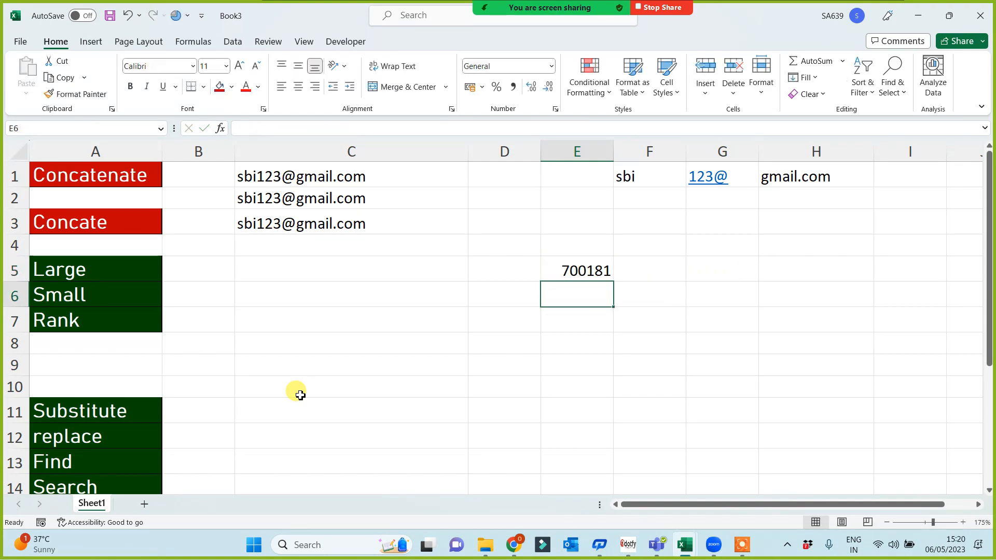
click(587, 257)
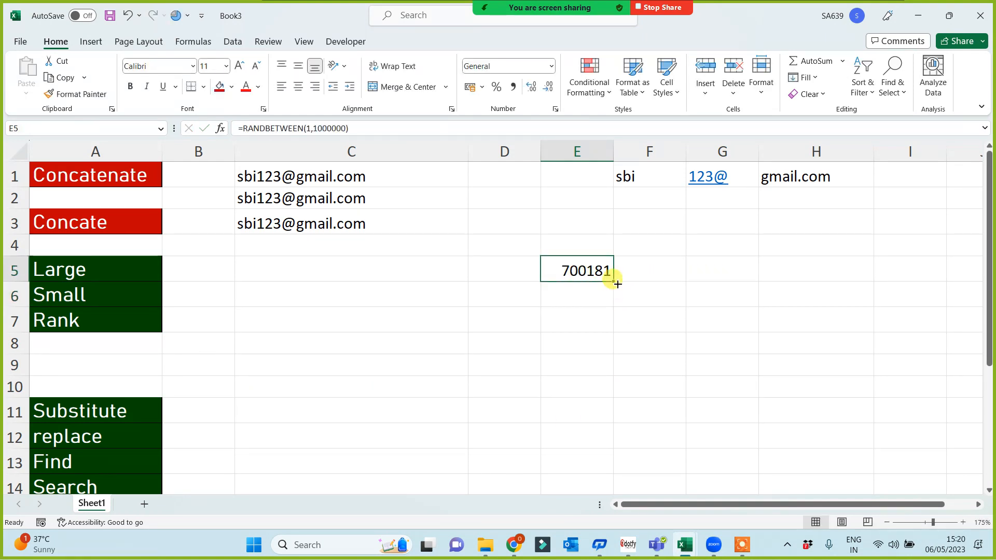
drag(614, 281, 795, 442)
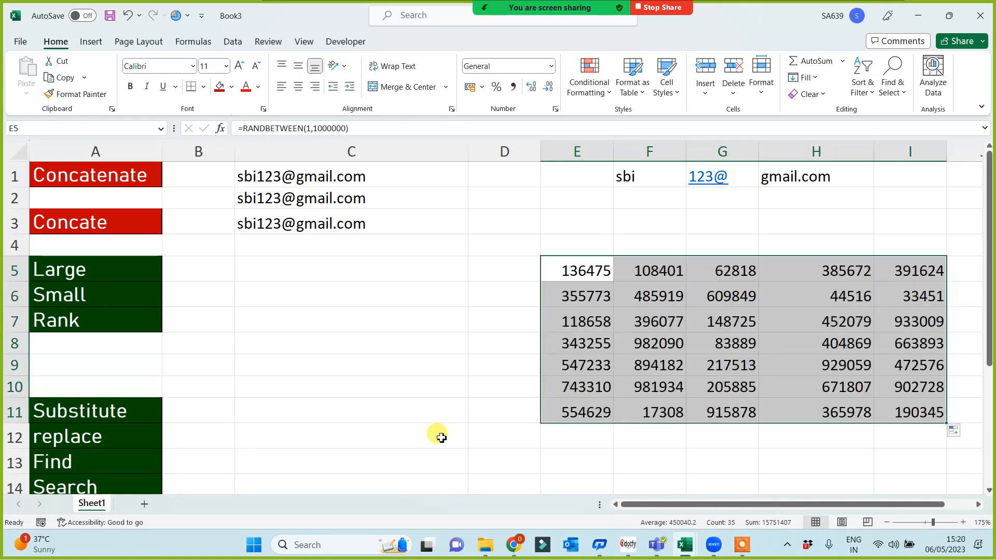
Replace the E5:I11 random formulas with their fixed values via Paste Special > Values.
key(ctrl+c)
key(ctrl+alt+v)
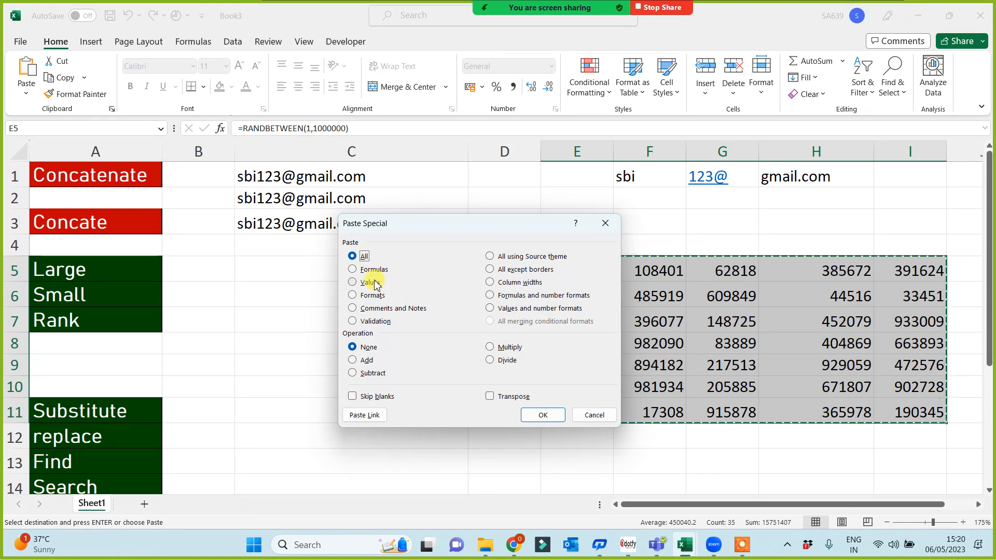
click(369, 283)
click(543, 415)
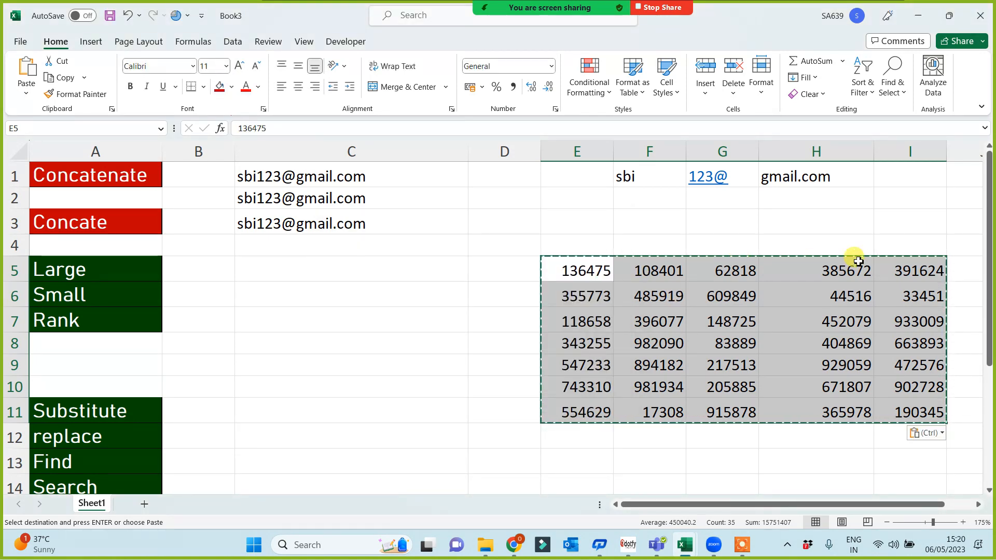
Give every cell in E5:I11 a border and centre the numbers.
click(203, 86)
click(196, 219)
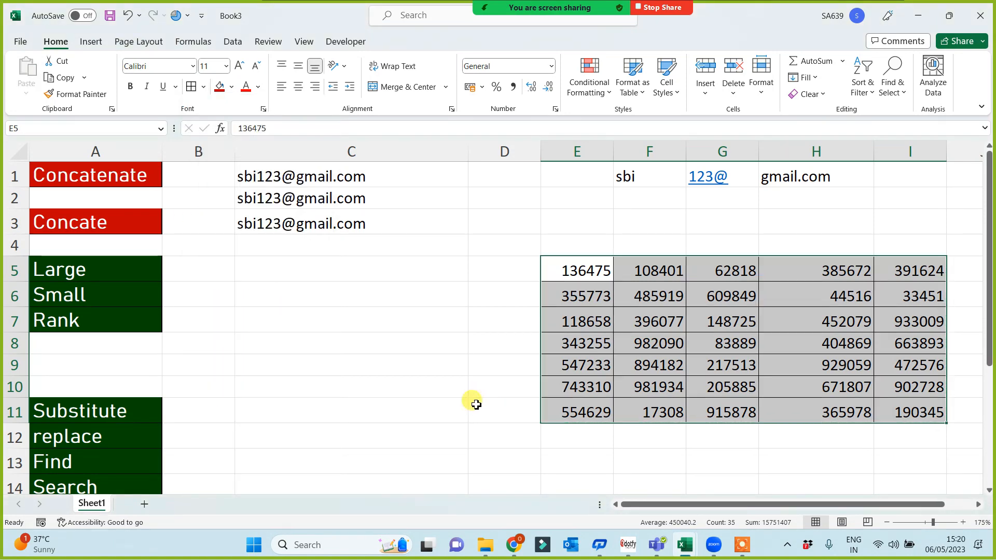
click(409, 379)
drag(724, 351, 882, 414)
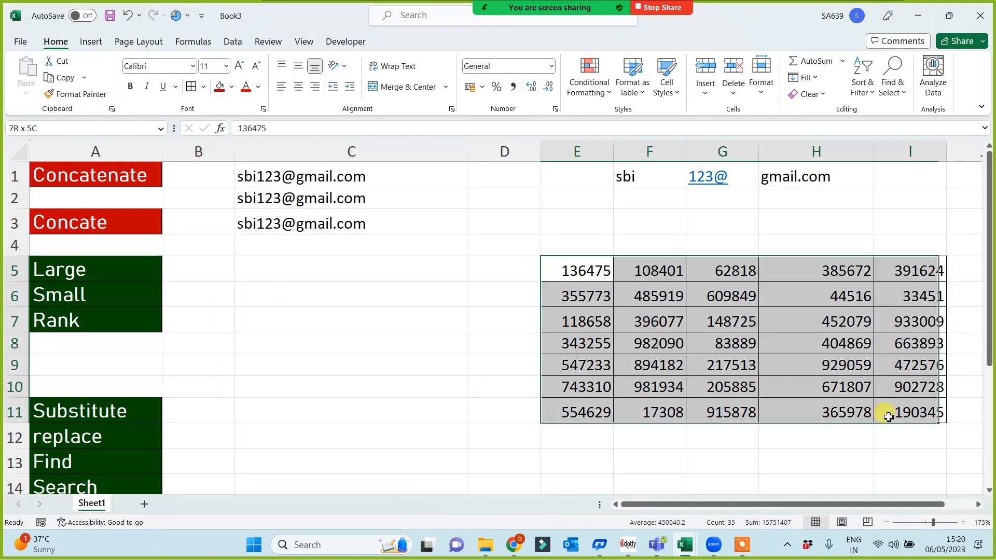
click(299, 87)
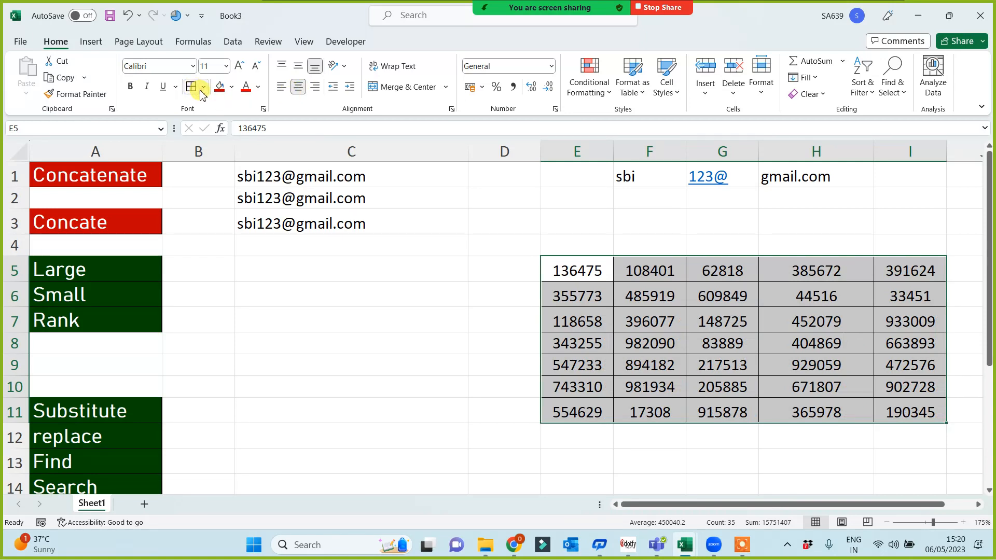
click(366, 293)
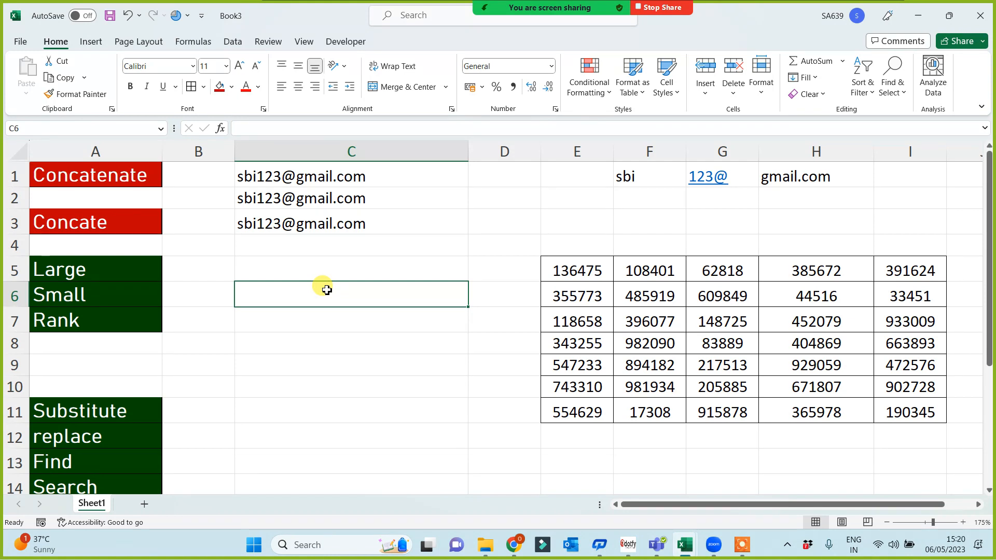
click(309, 277)
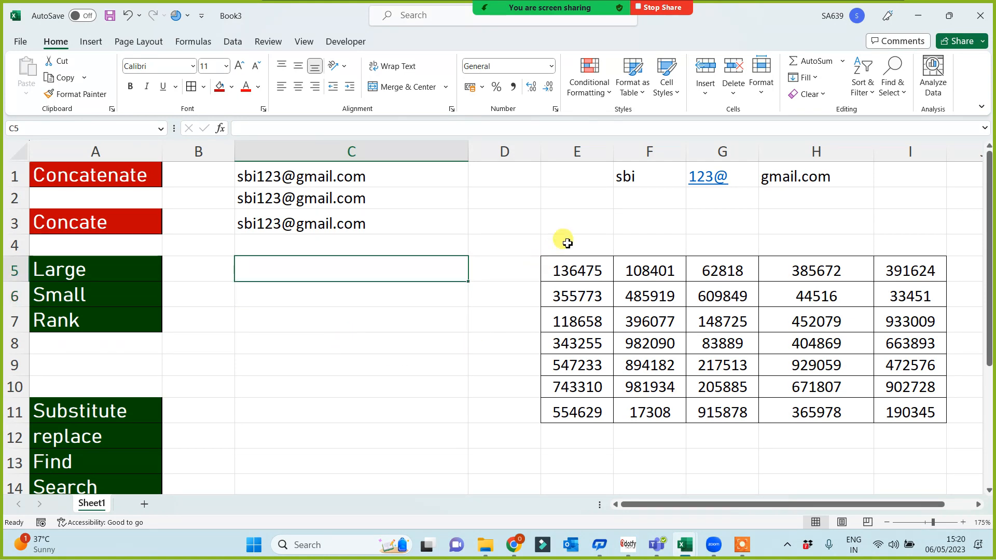
Enter =MAX(E5:I11) in E3, showing 982090.
click(568, 222)
text(=max()
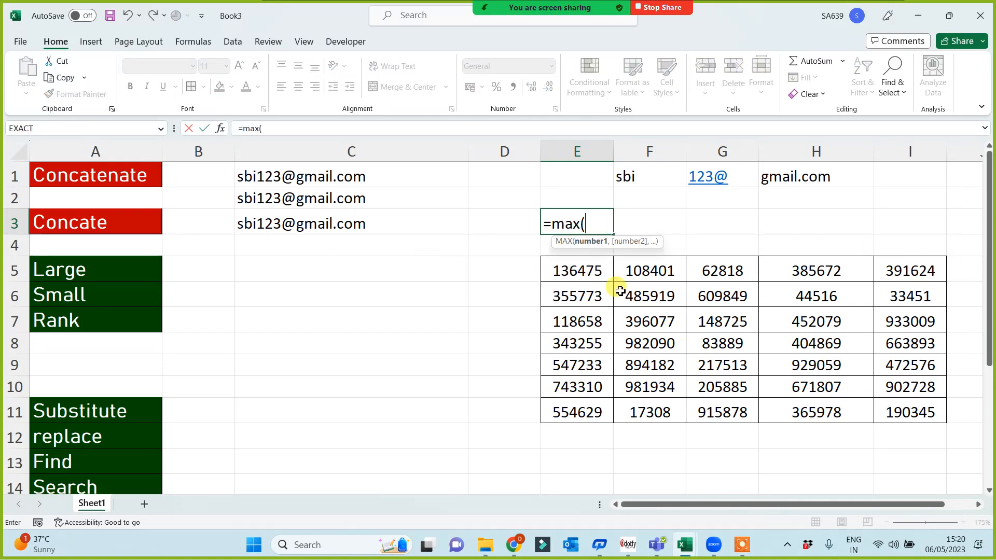
click(580, 267)
shift+click(916, 411)
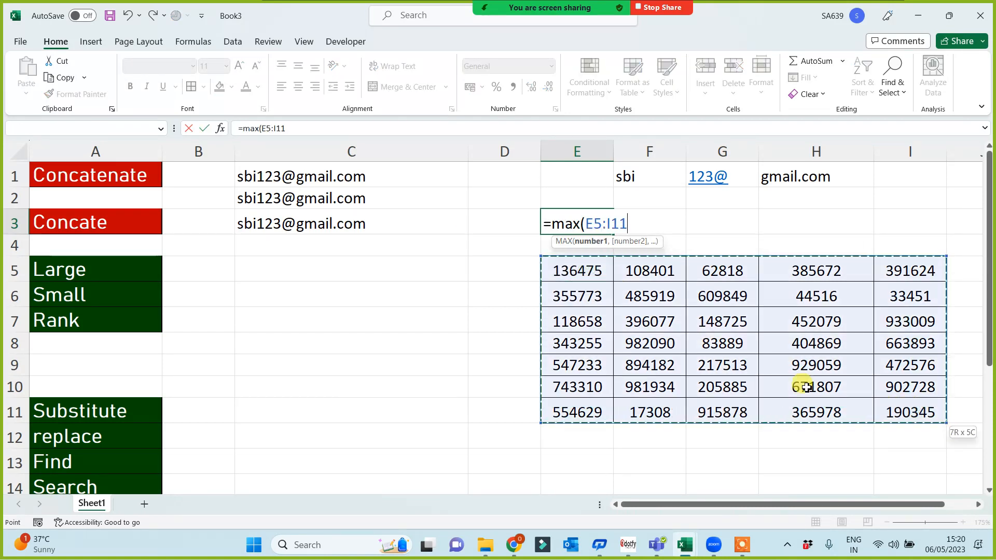
text())
key(Return)
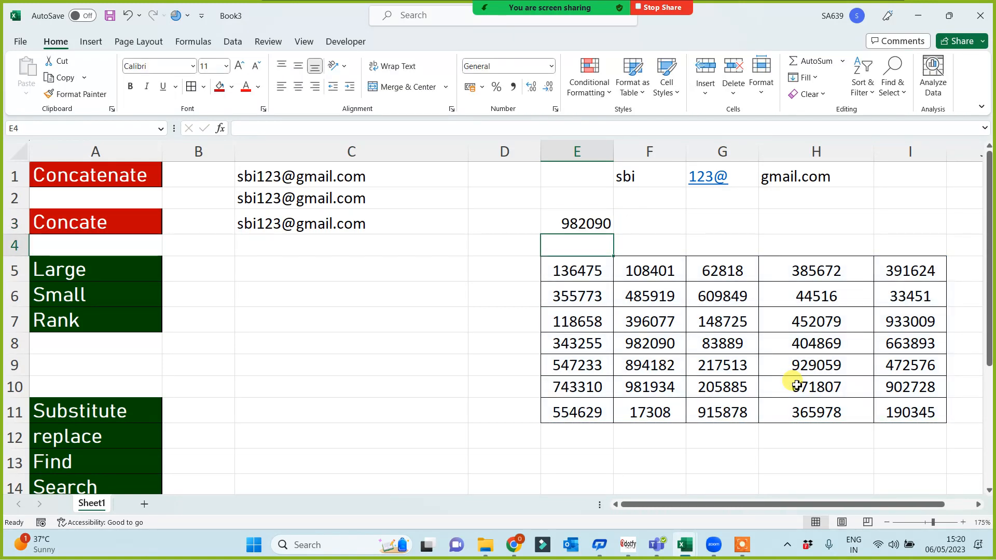
Enter =LARGE(E5:I11,1) in C5 beside the Large label.
click(86, 269)
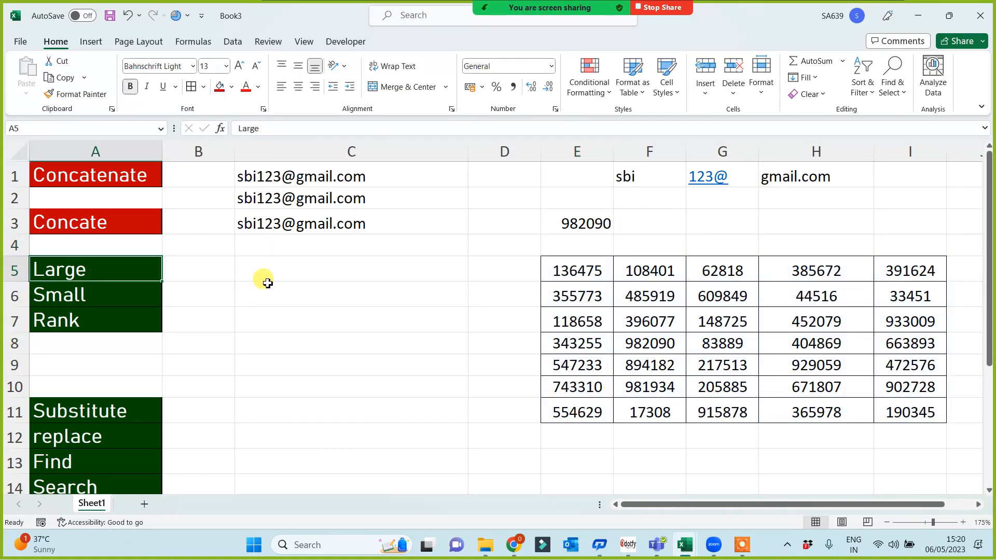
click(274, 277)
text(=larg)
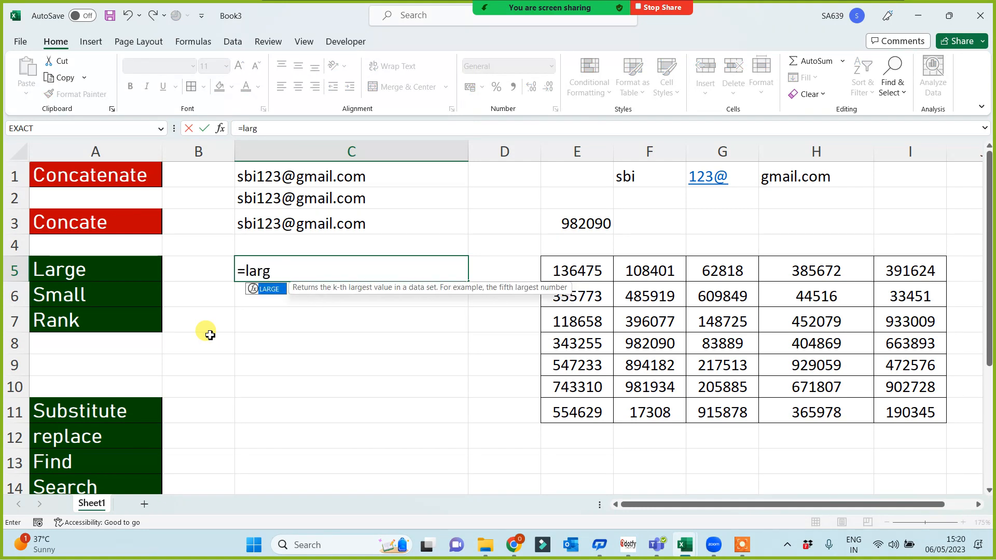
text(e()
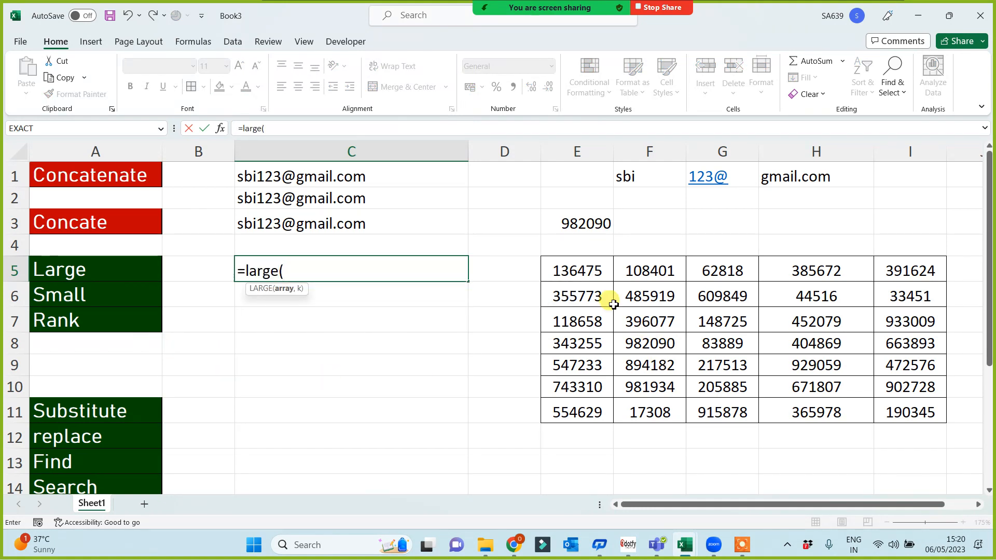
drag(582, 263, 901, 416)
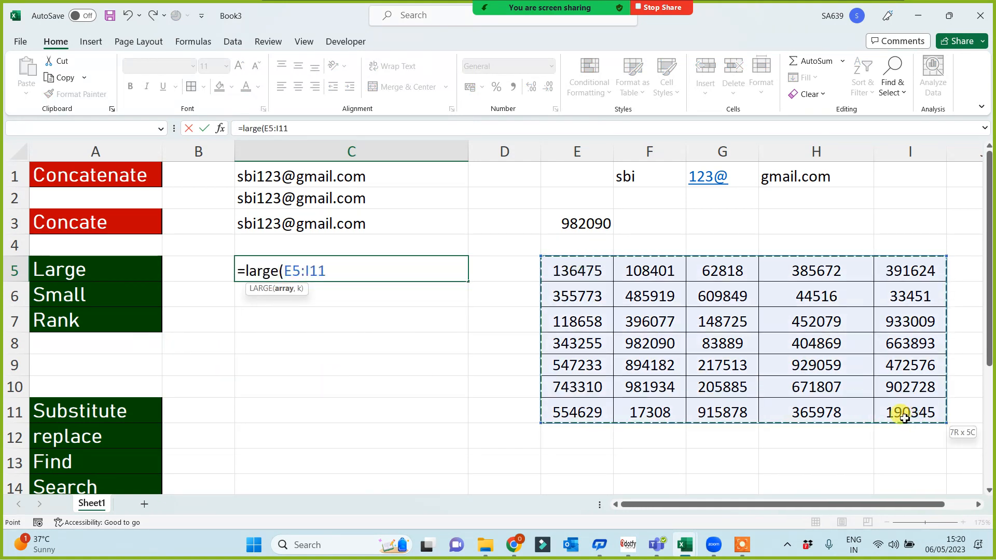
text(,)
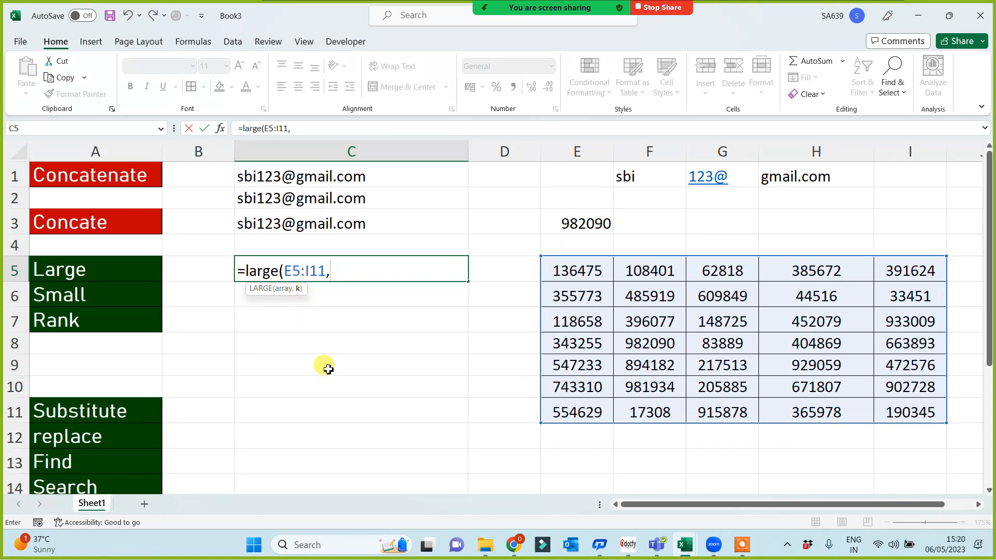
text(1))
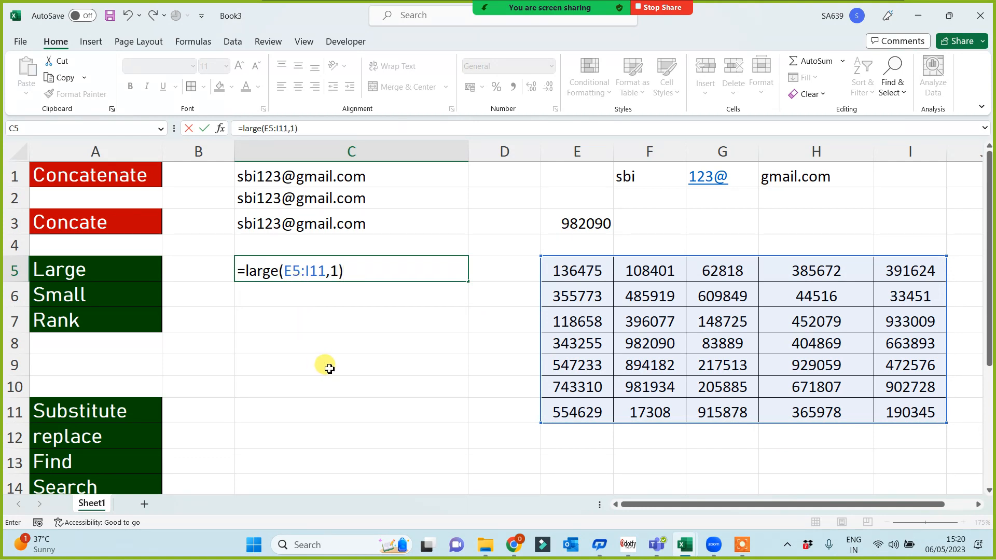
key(Return)
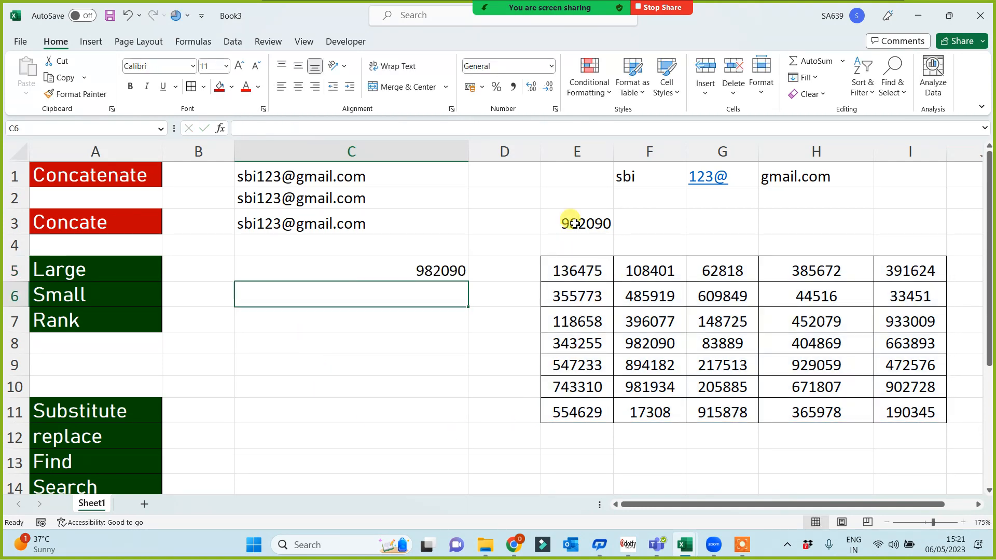
Fill E3 red and make its number white.
click(575, 223)
click(220, 86)
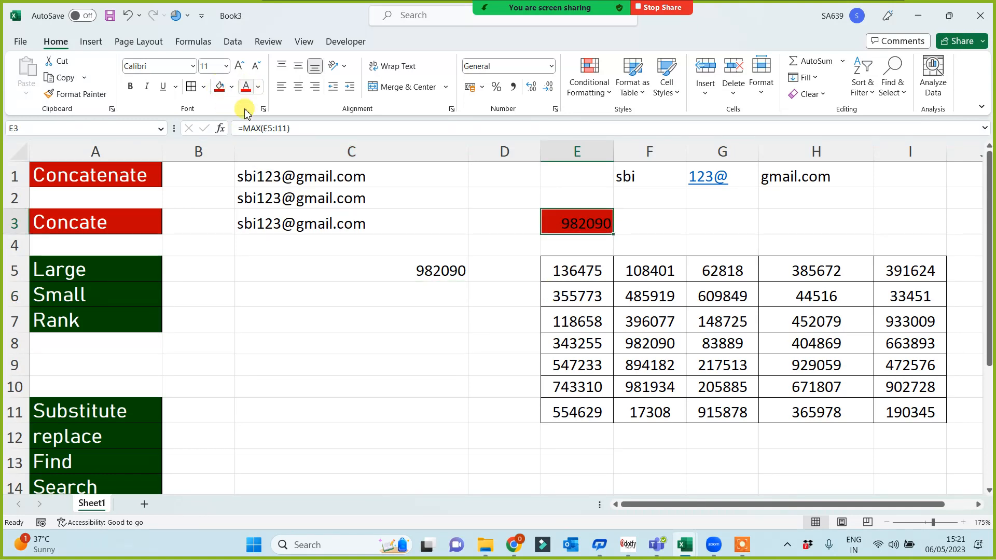
click(257, 87)
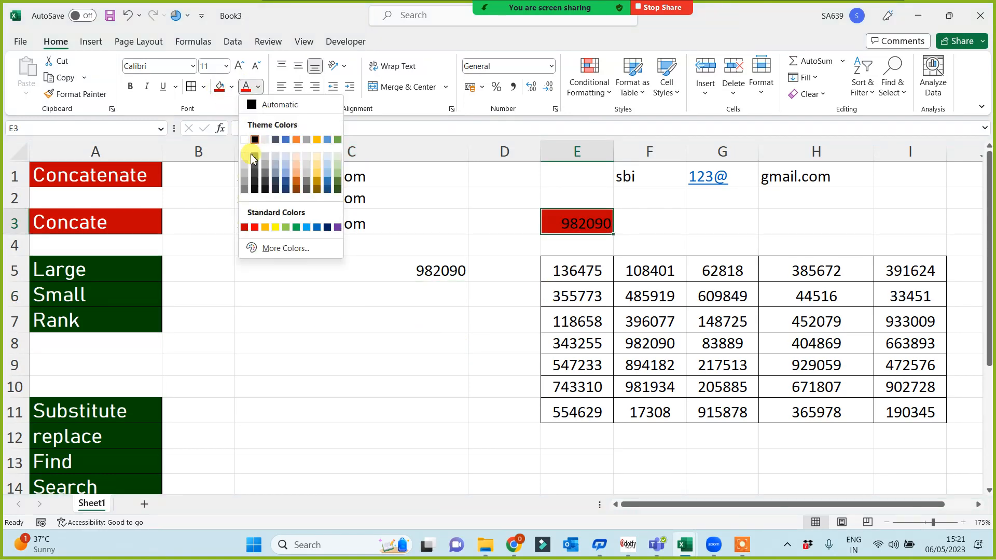
click(244, 139)
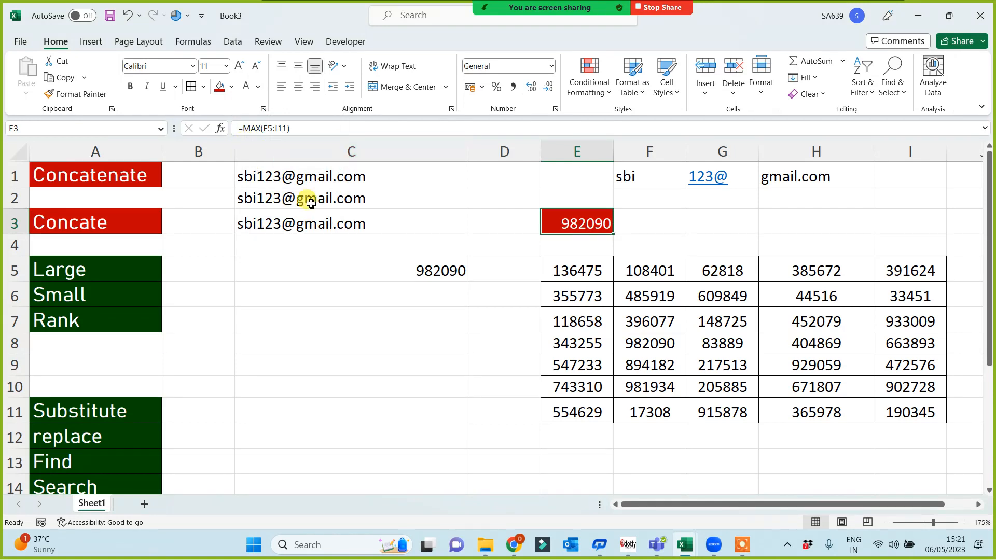
Change C5's LARGE k to 2, then 3, showing the third-largest value 933009.
click(440, 278)
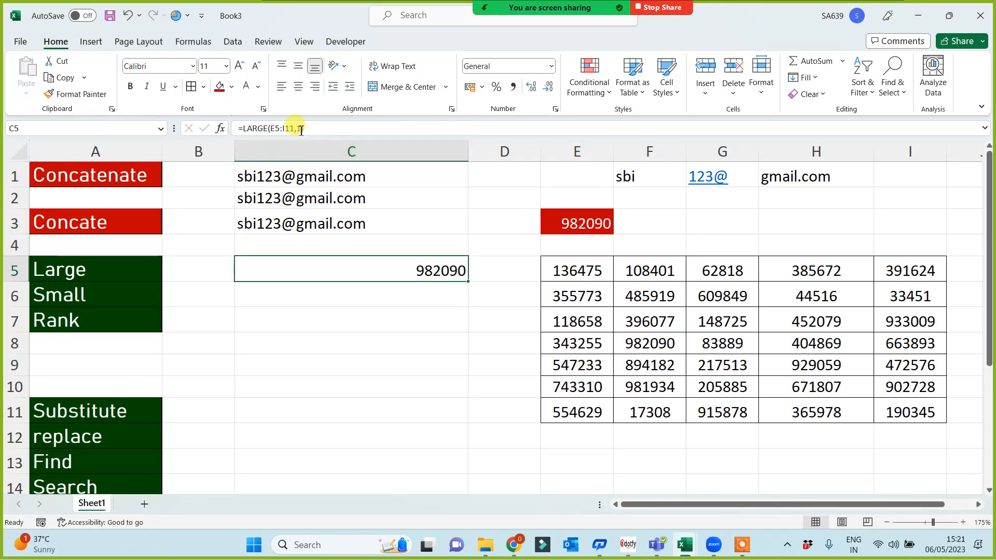
click(301, 129)
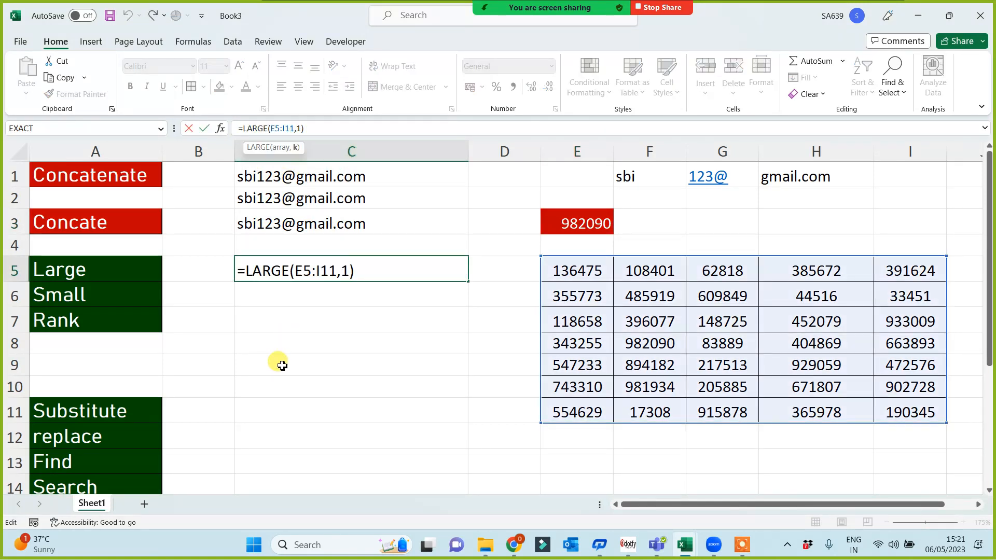
key(Return)
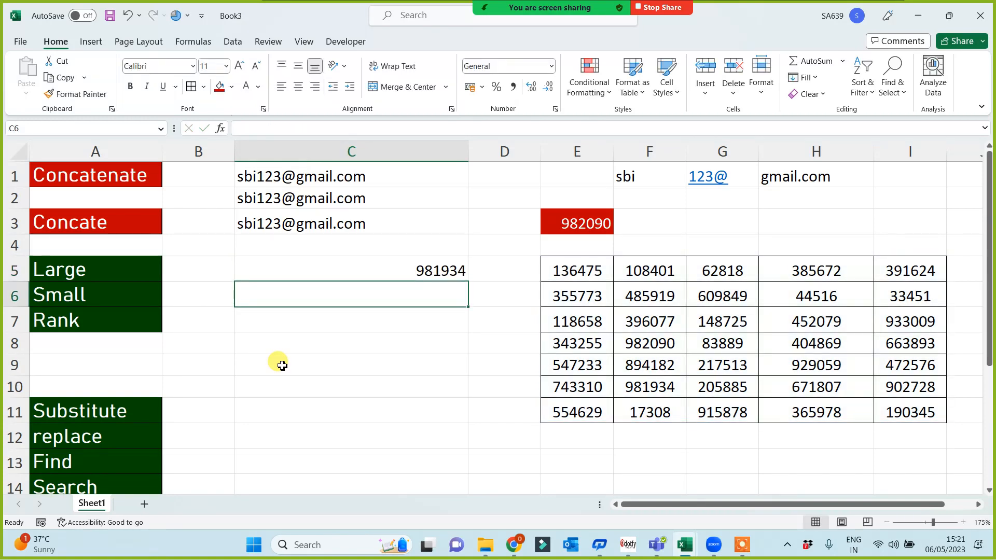
click(406, 271)
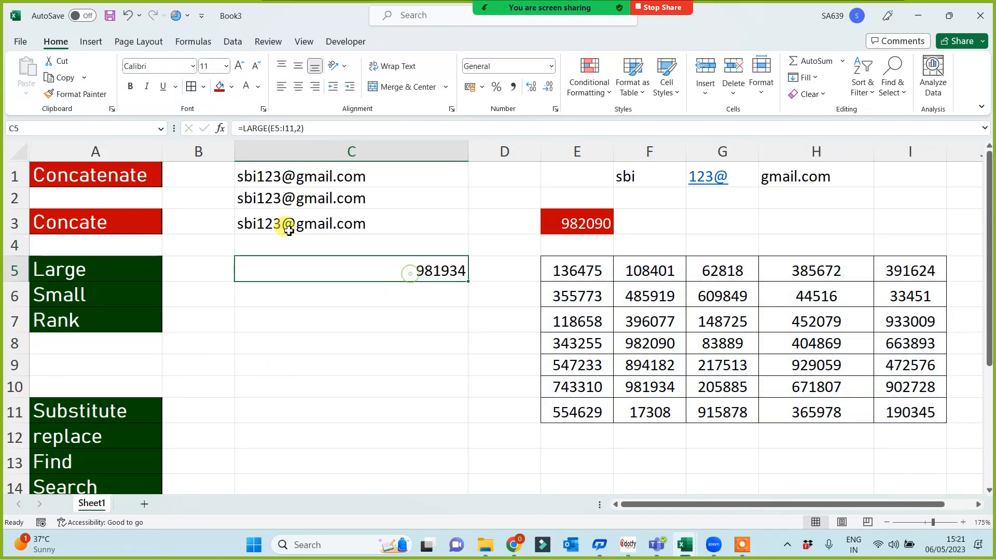
click(298, 129)
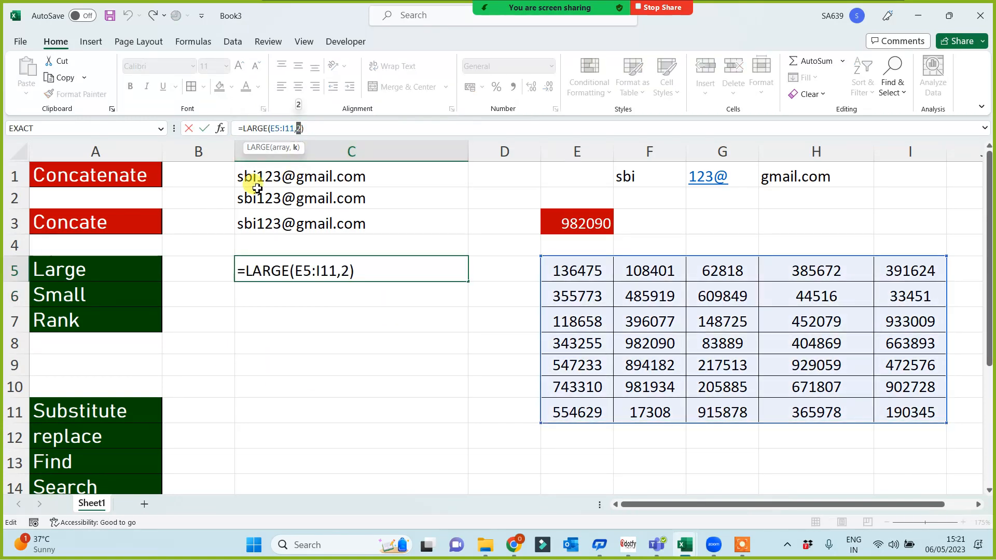
text(3)
key(Return)
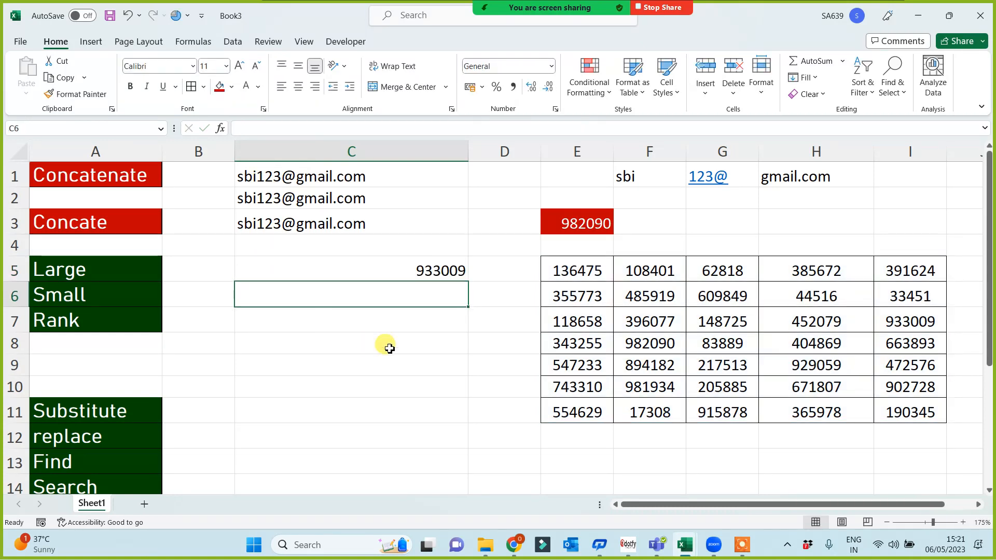
Fill the Large label in A5 red.
click(103, 265)
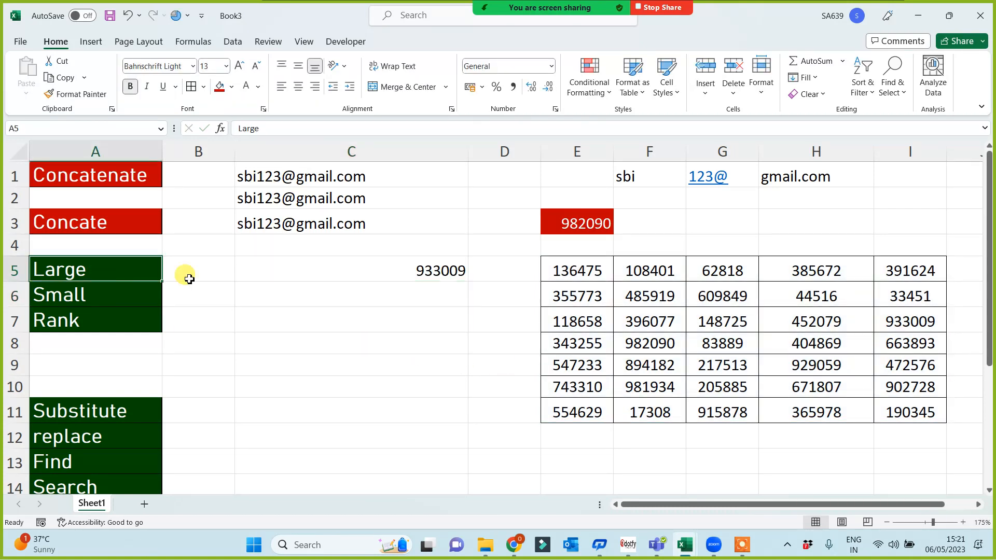
click(218, 87)
click(423, 302)
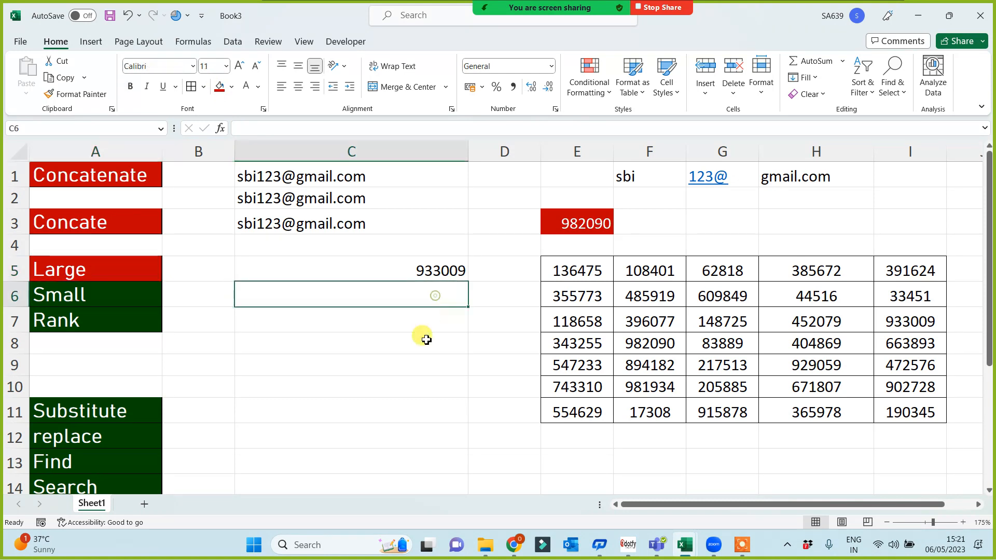
Enter =SMALL(E5:I11,1) in C6 to show 17308, then start =MIN( in G3.
text(=)
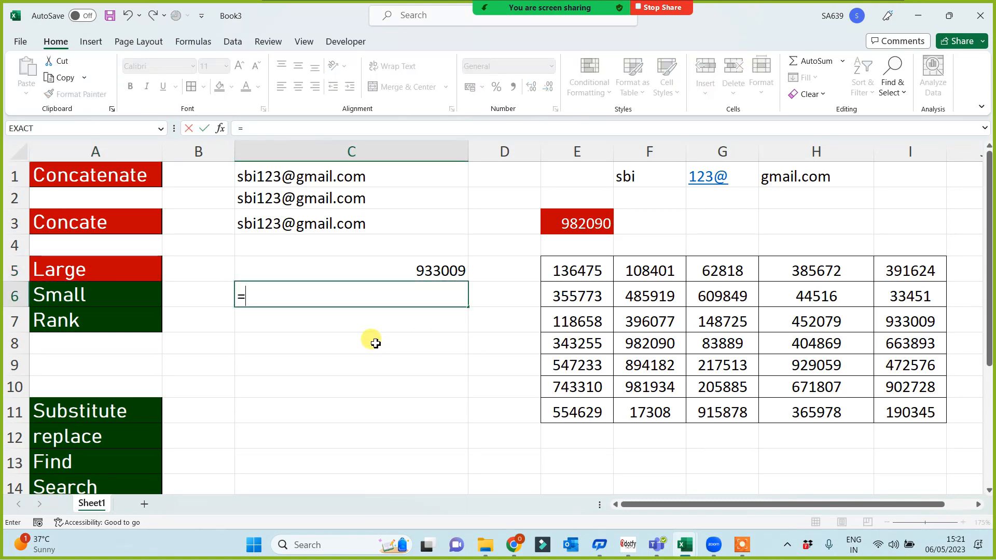
text(small()
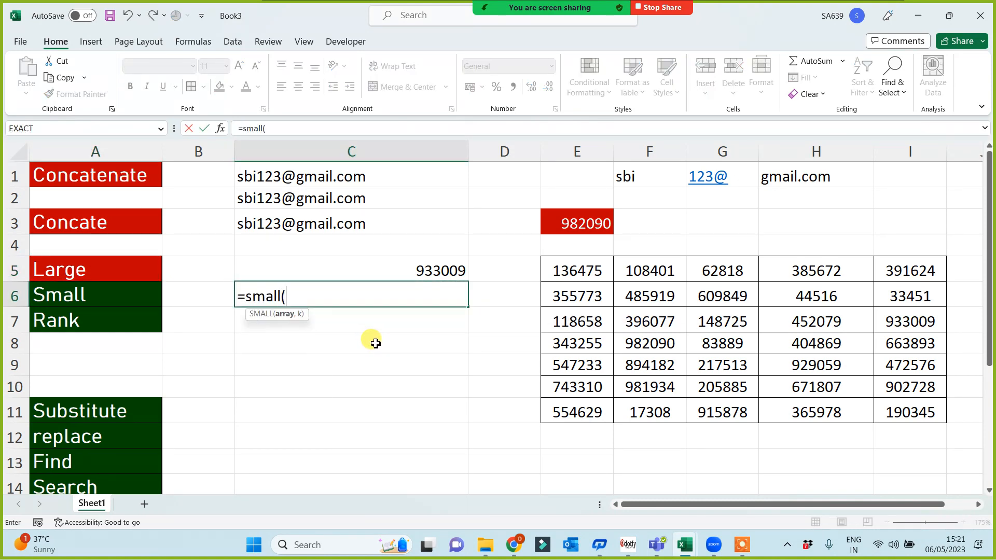
drag(571, 267, 876, 403)
text(,1)
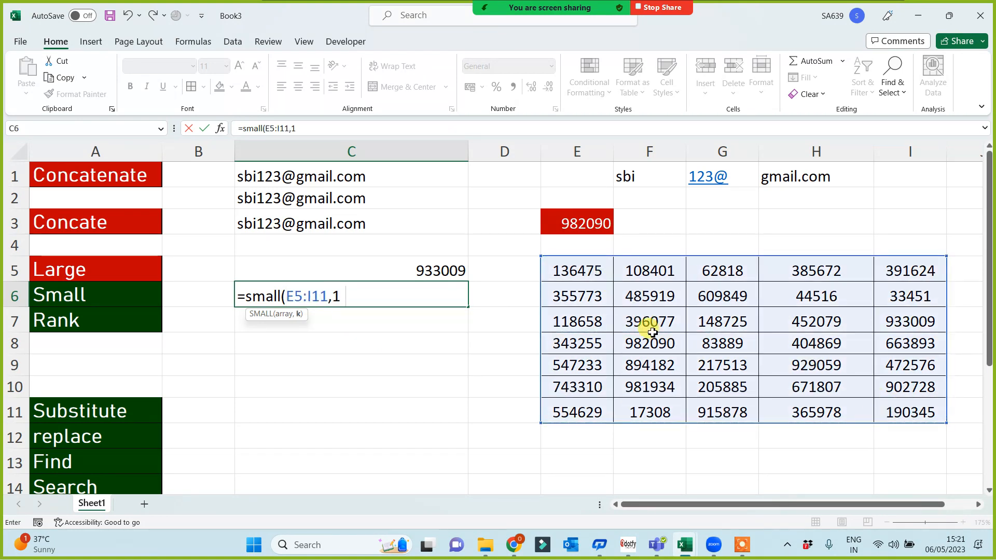
text())
key(Return)
click(692, 219)
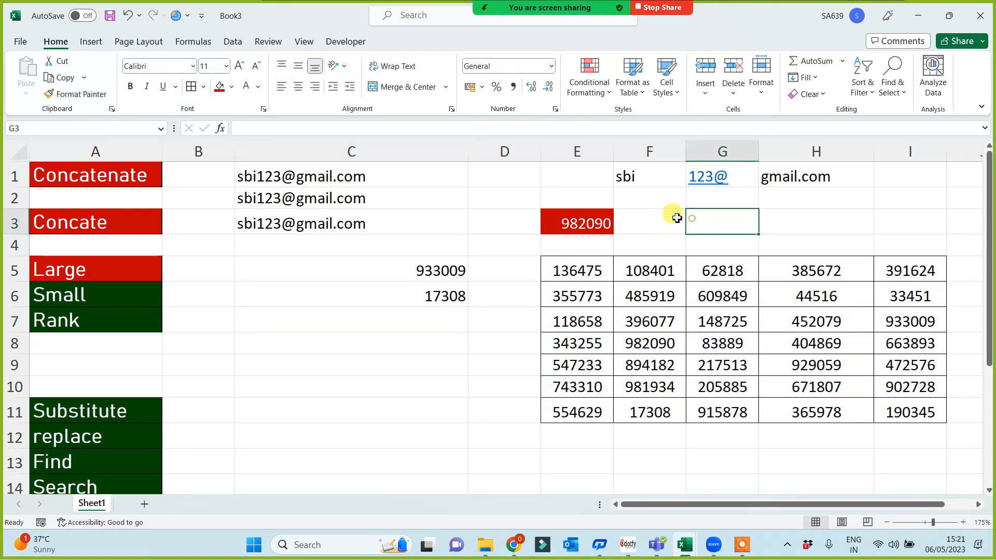
text(=min()
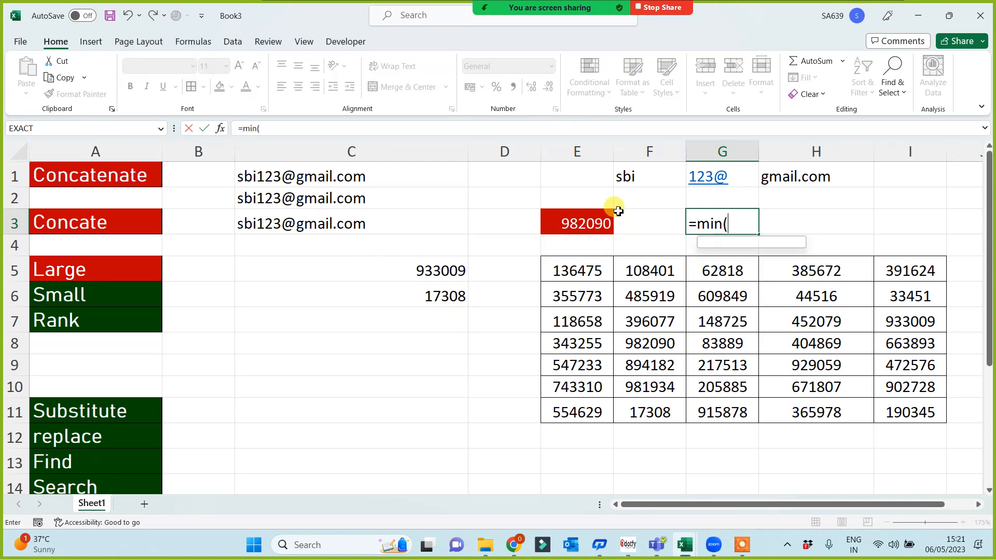
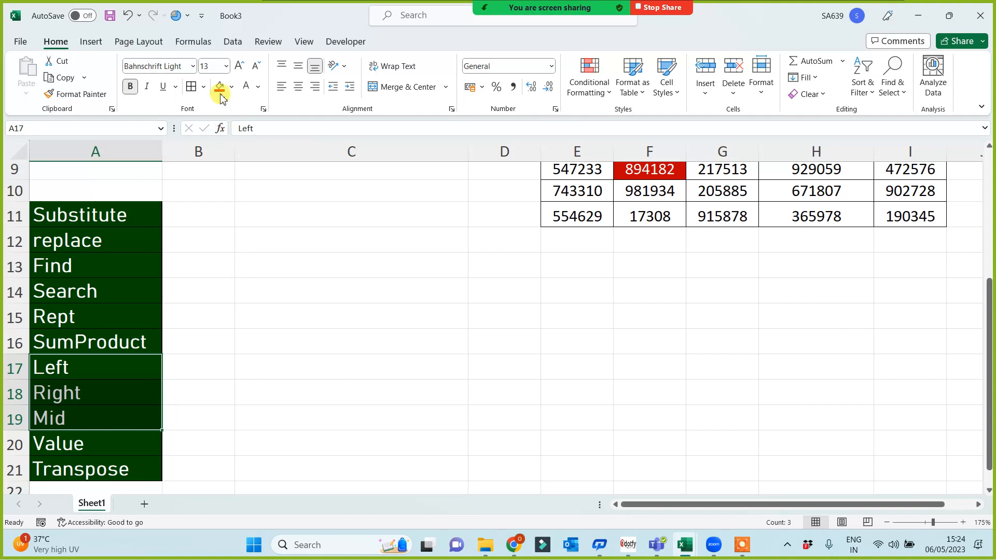
Fill the Left, Right and Mid labels red, then enter two sample full names in C17 and C18.
click(220, 87)
click(318, 375)
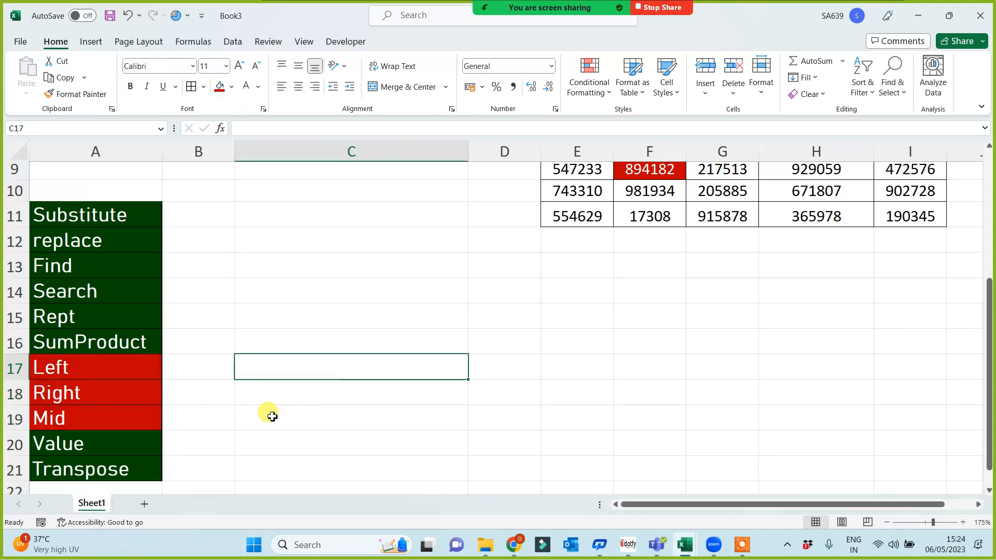
scroll(509, 392, down, 1)
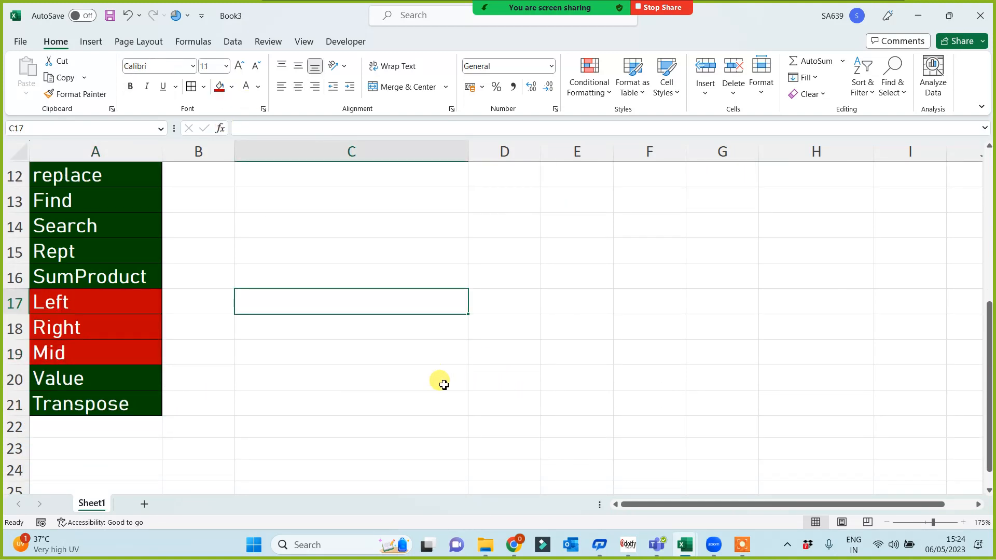
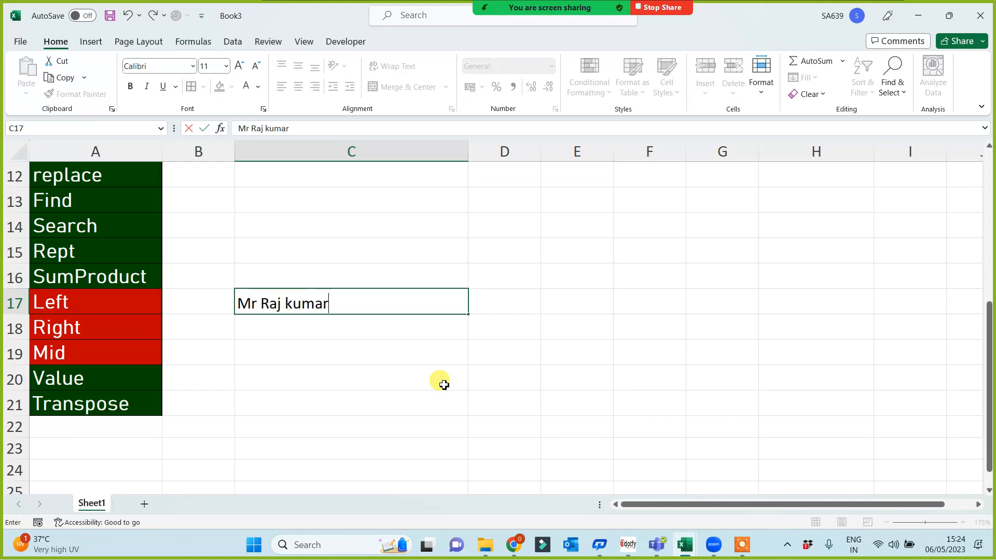
key(Return)
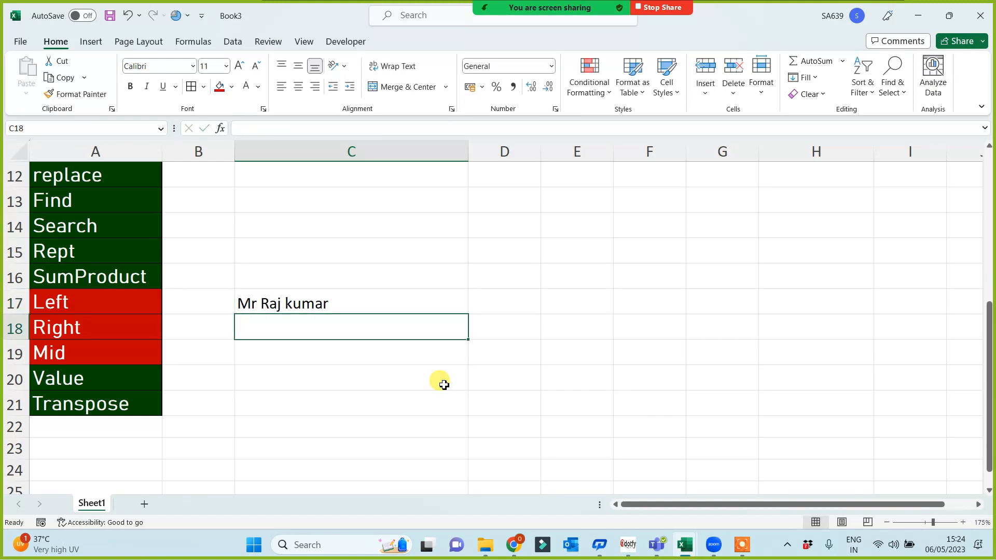
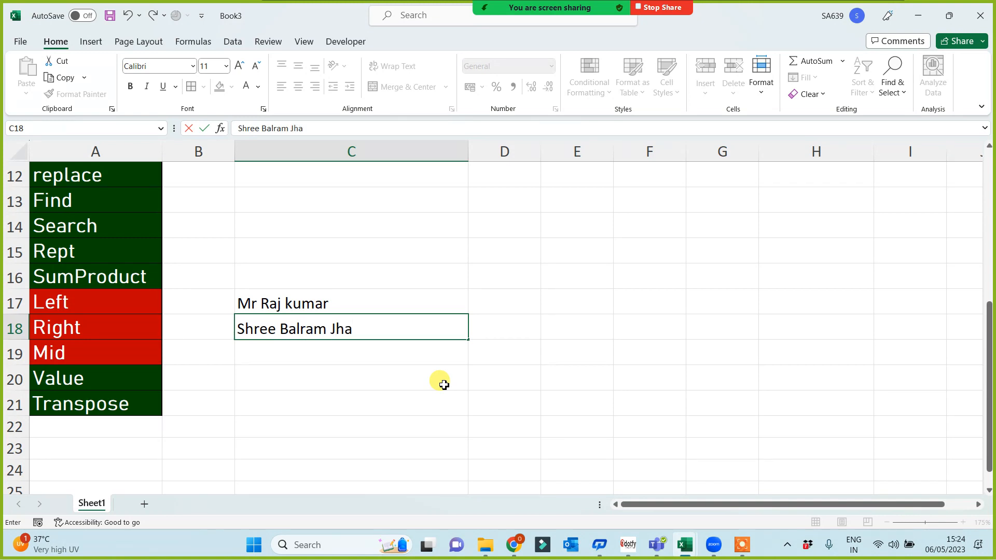
click(228, 369)
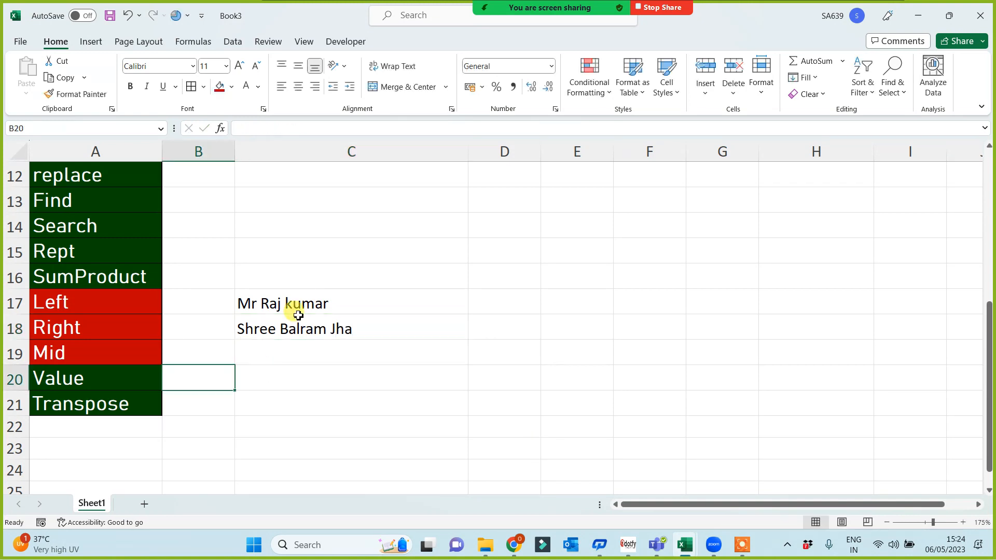
Select the sample names in C17:C18 and the Left and Right label cells, then pick D17.
drag(295, 310, 300, 331)
click(299, 373)
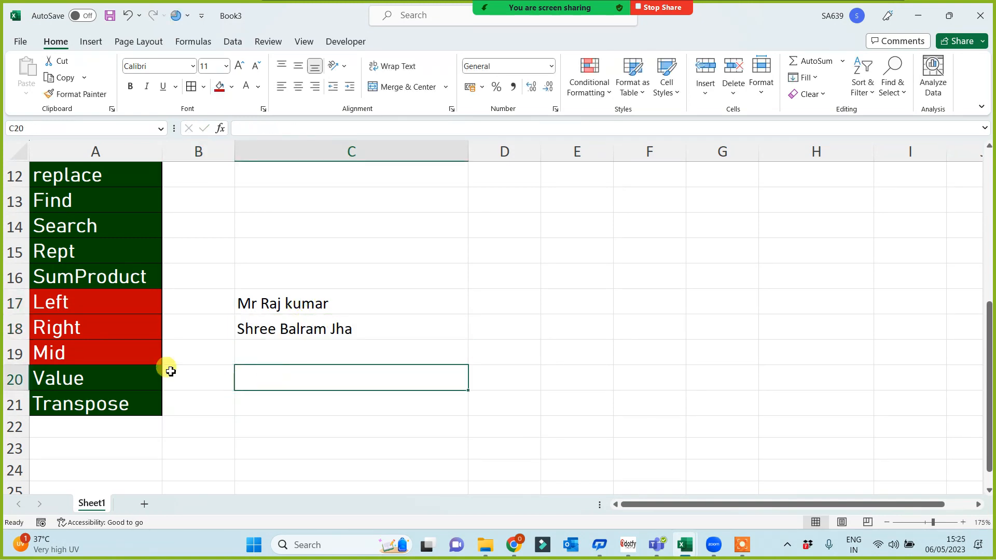
click(60, 303)
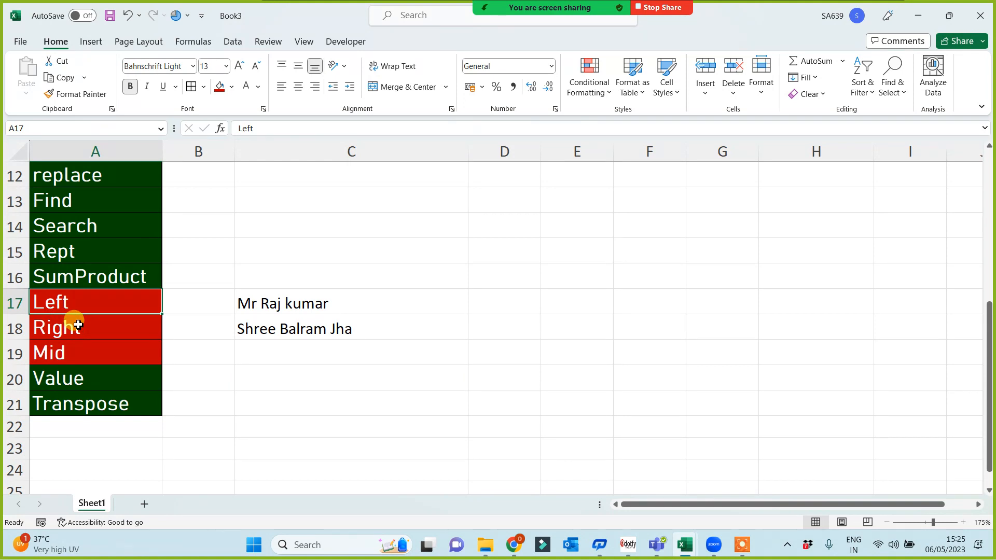
click(76, 327)
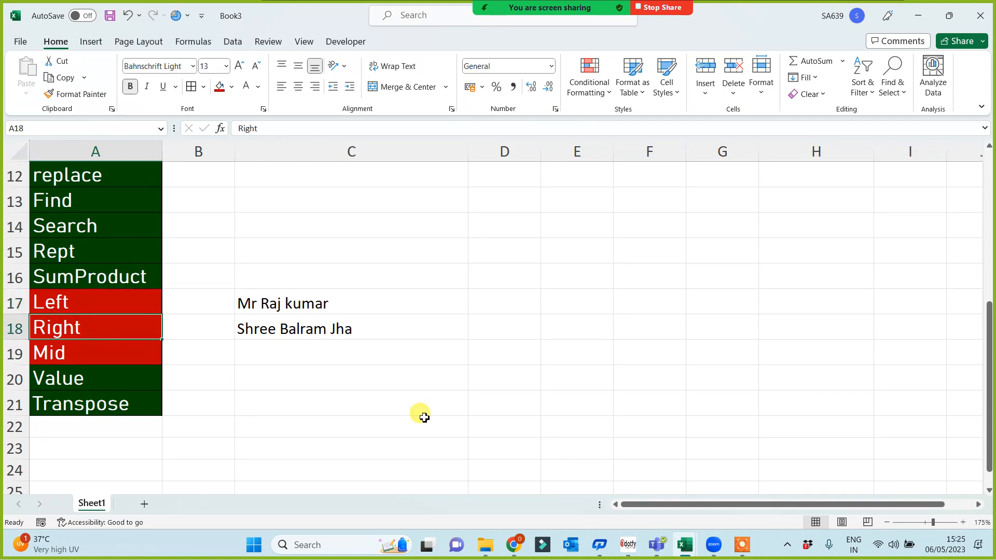
click(496, 311)
Enter =LEFT(C17) in D17 and fill it down to D18, giving M and S.
text(=len)
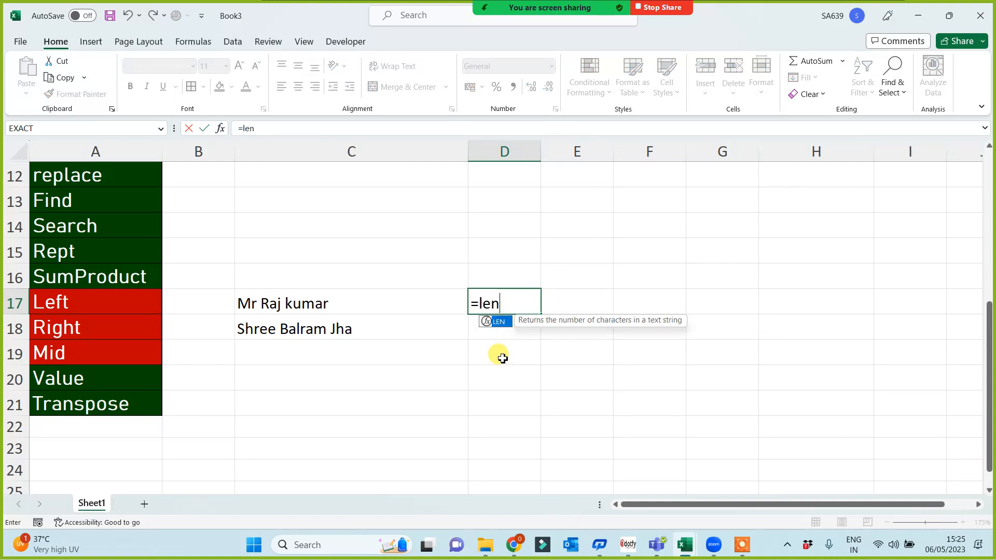
key(BackSpace)
text(ft()
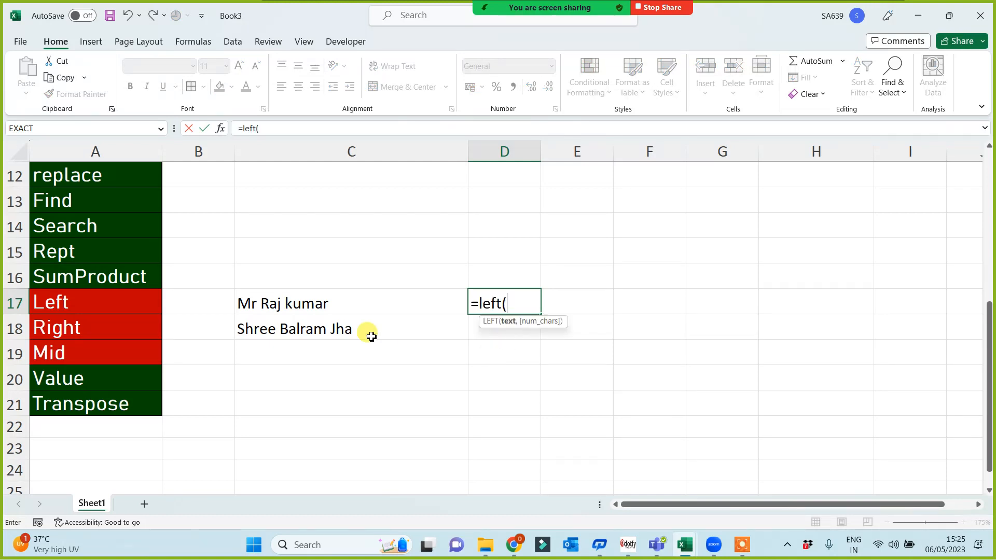
click(330, 311)
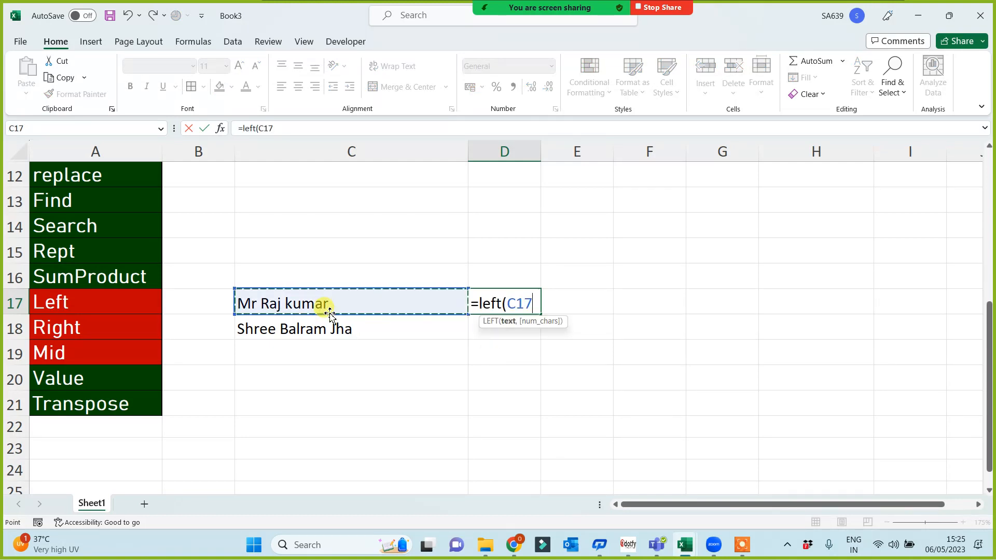
text())
key(Return)
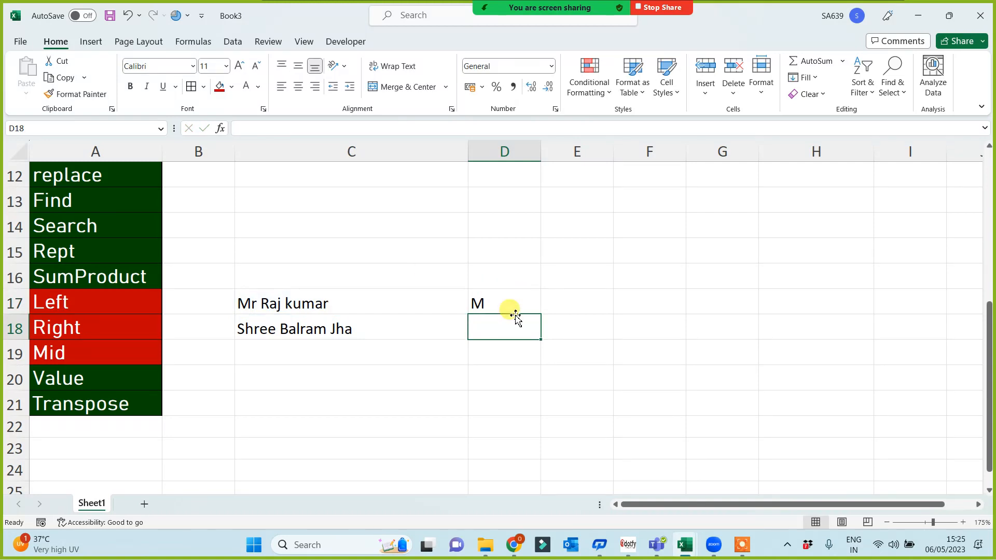
click(506, 306)
drag(540, 314, 533, 336)
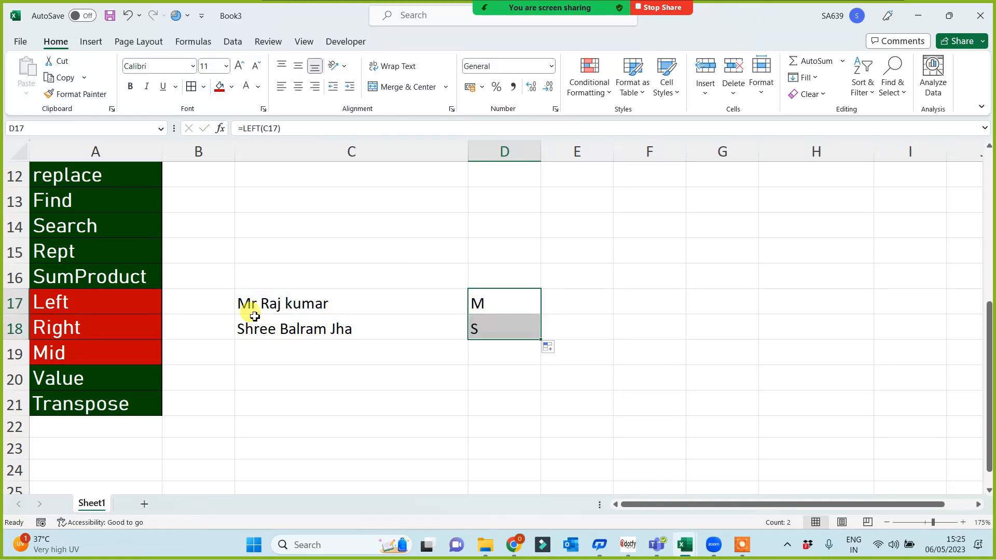
Enter =LEFT(C17,2) in E17 to extract the title Mr.
click(581, 307)
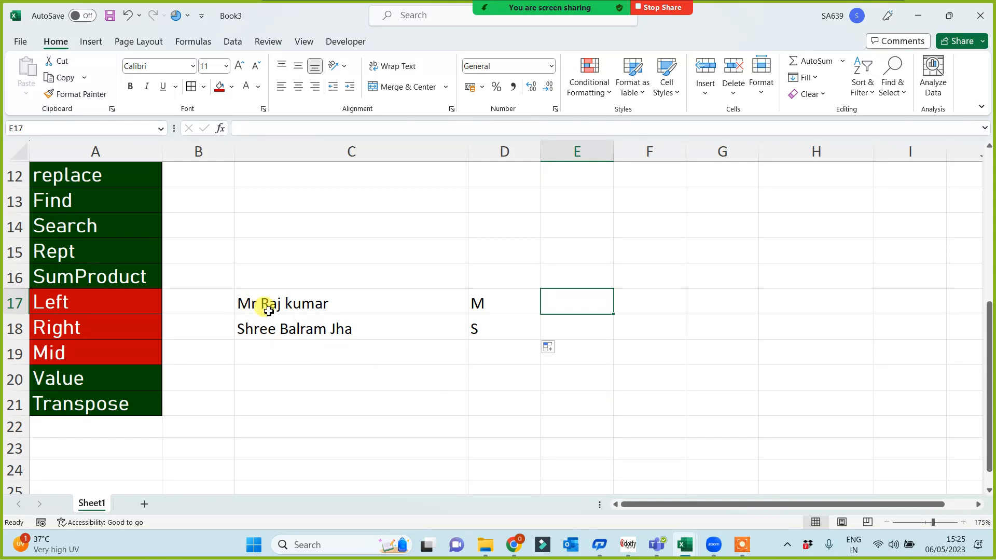
text(=left)
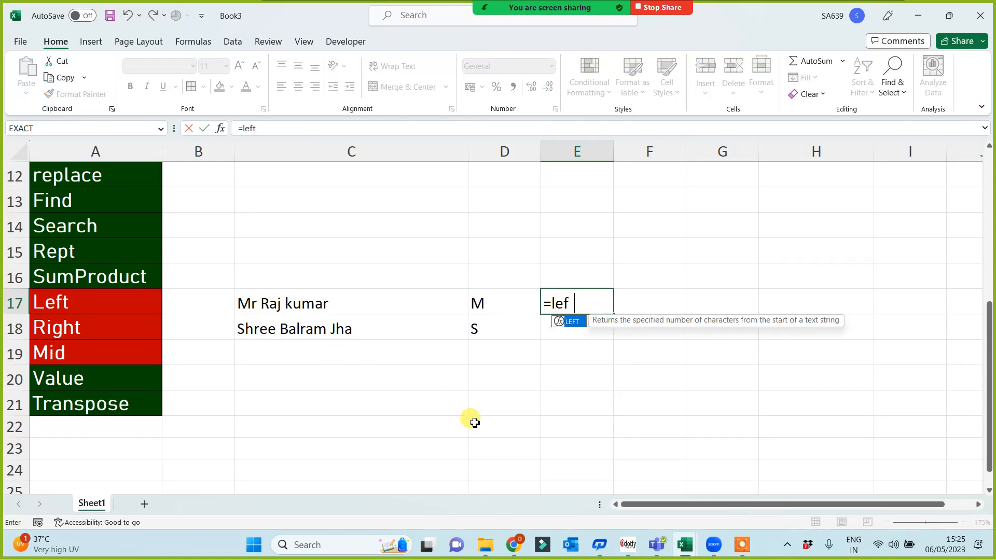
text(()
click(274, 303)
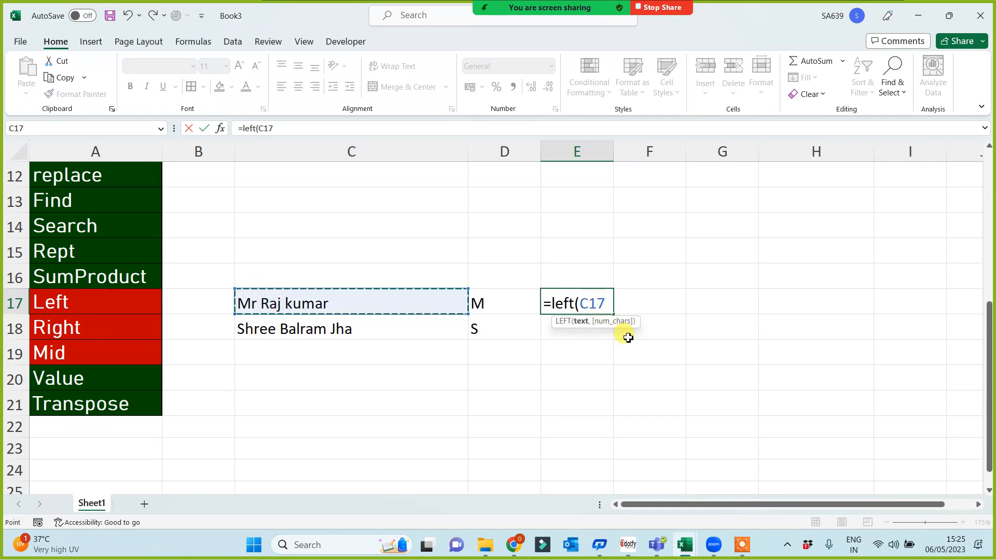
text(,)
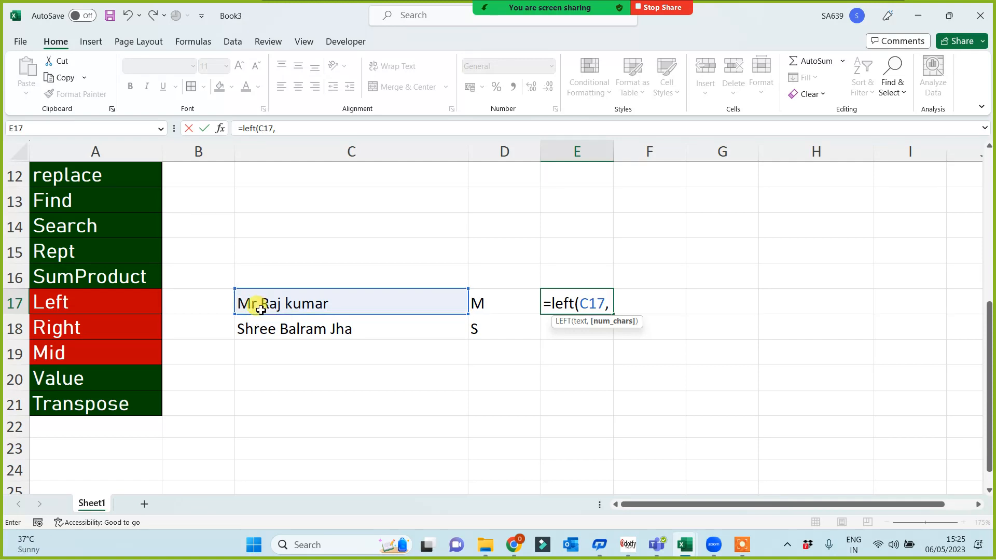
text(2))
key(Return)
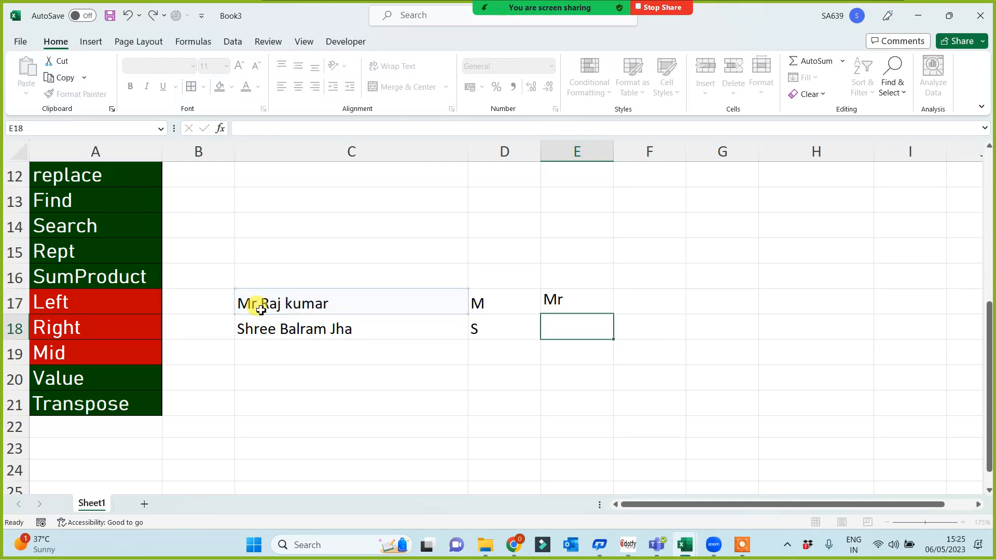
Enter =LEFT(C18,5) in E18 to extract the title Shree.
text(=)
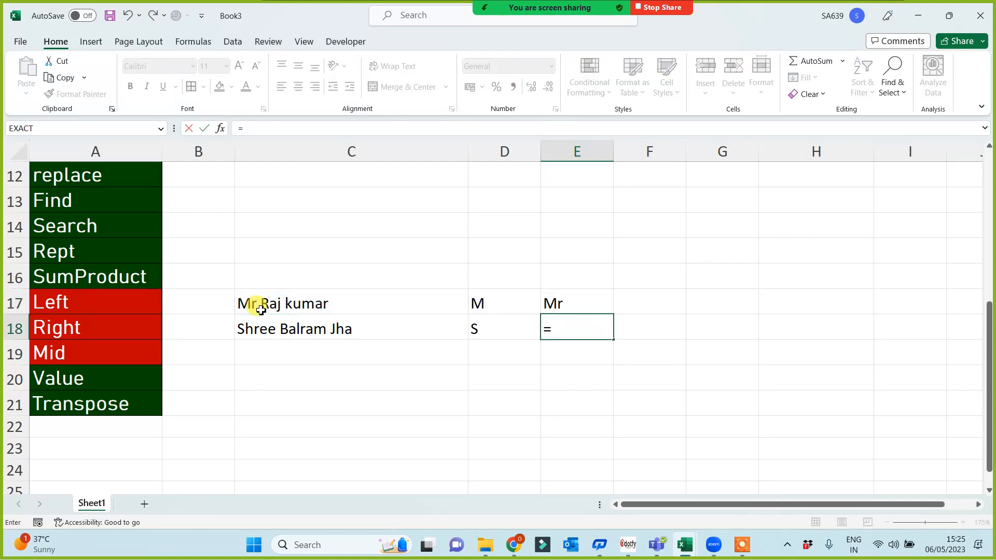
text(left()
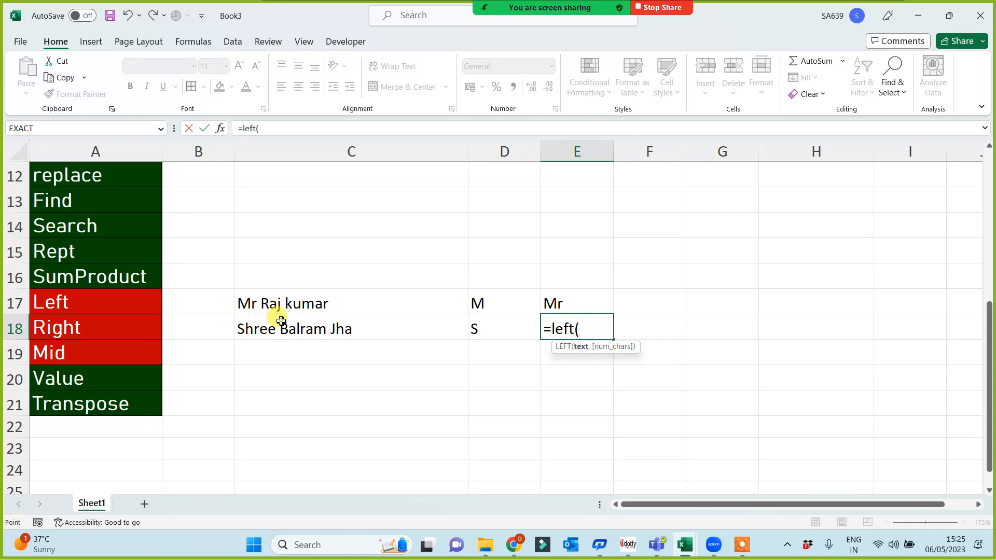
click(279, 319)
text(,5)
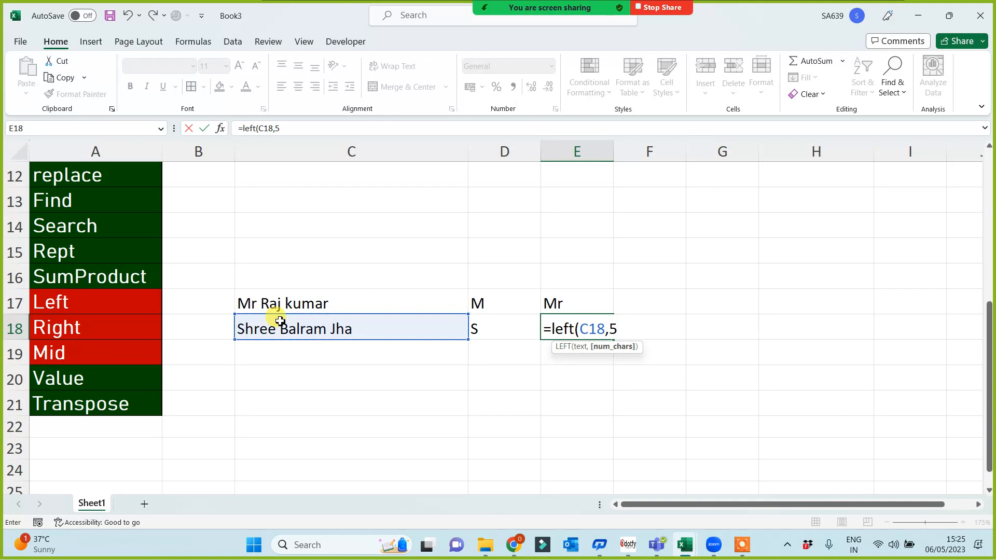
text())
key(Return)
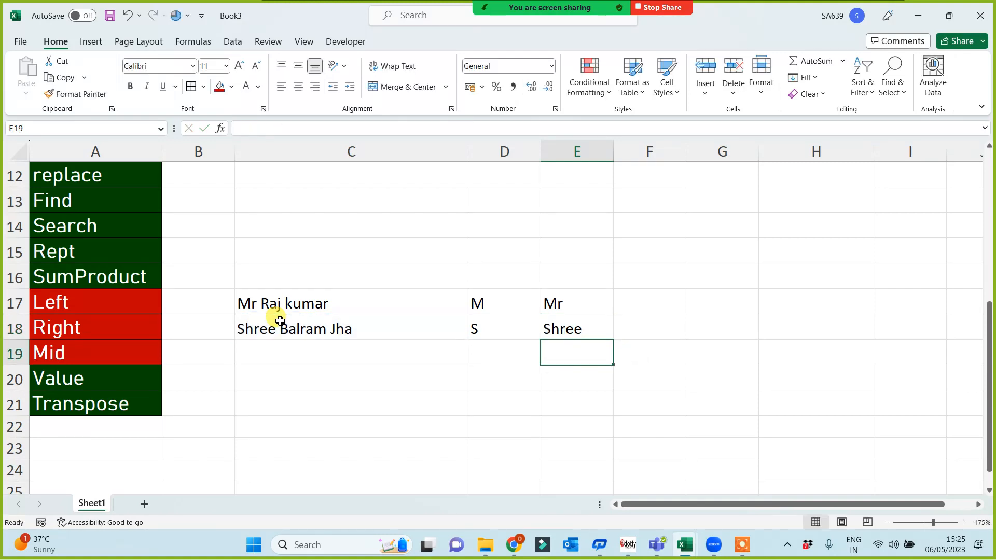
click(642, 303)
Enter =RIGHT(C17) in F17 and fill it down to F18, giving r and a.
text(=righ)
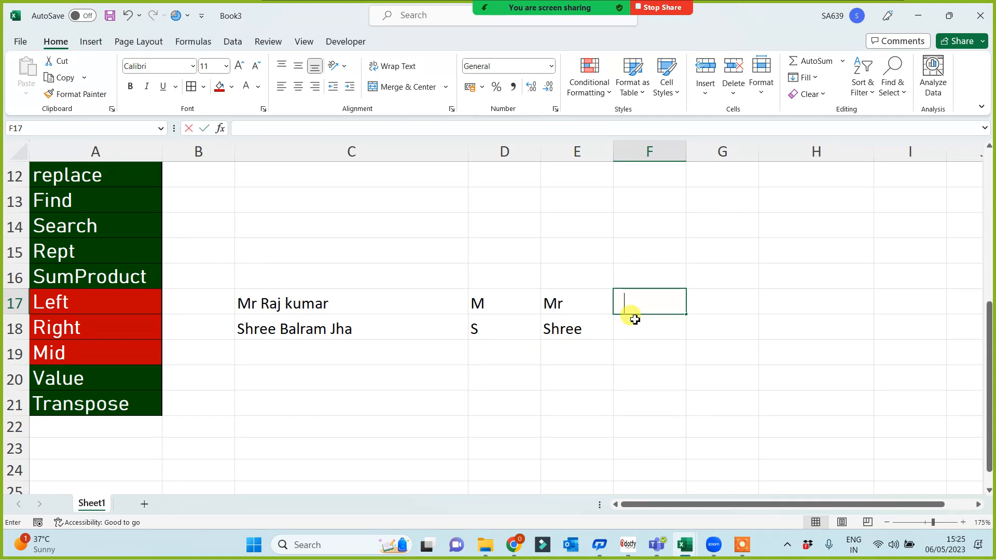
text(t()
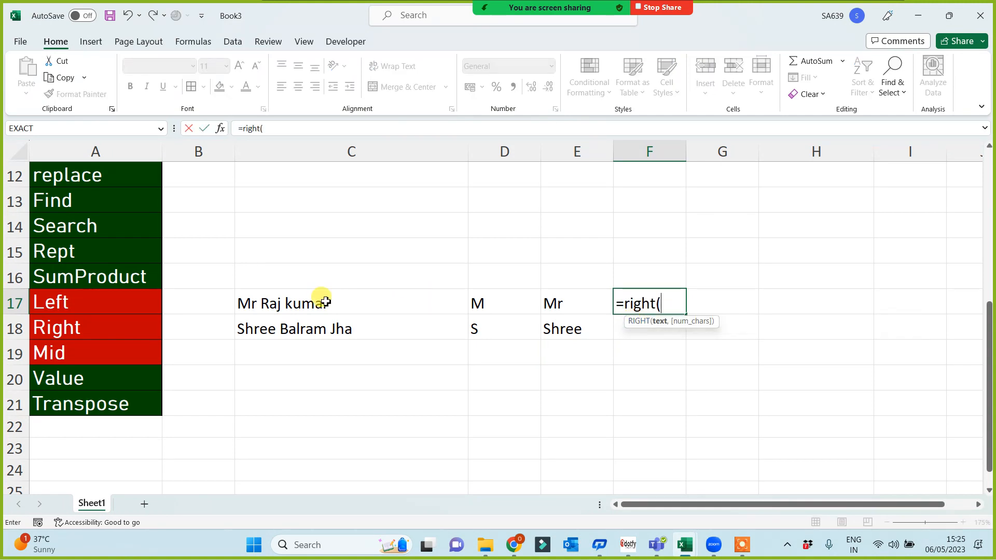
click(322, 302)
key(Return)
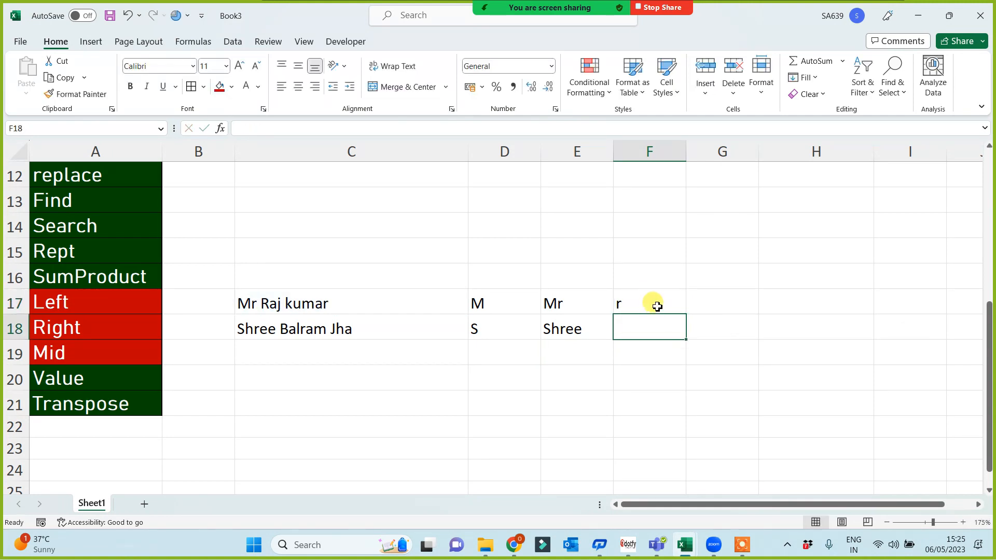
click(664, 303)
drag(686, 315, 629, 355)
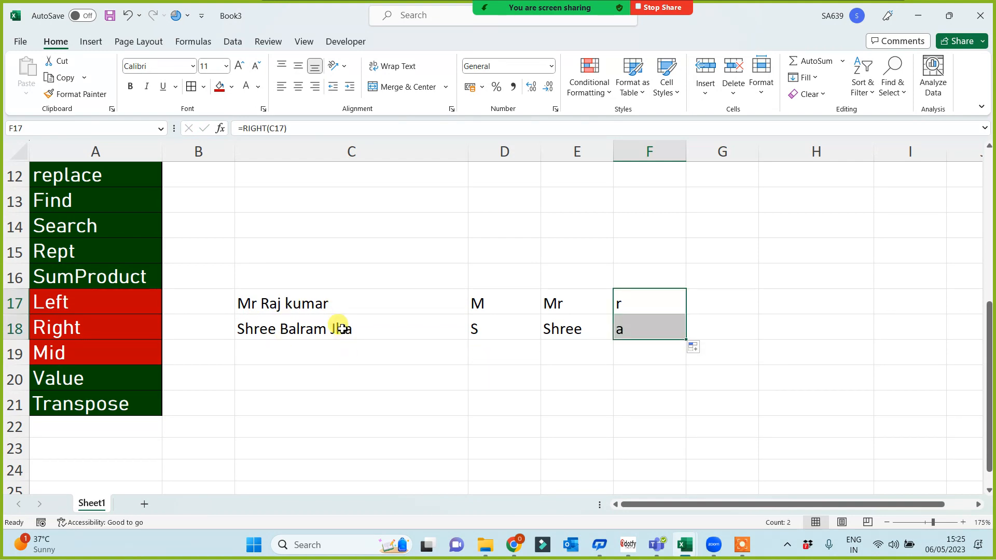
Enter =RIGHT(C17,5) in G17 to return the last five characters of the name.
click(726, 297)
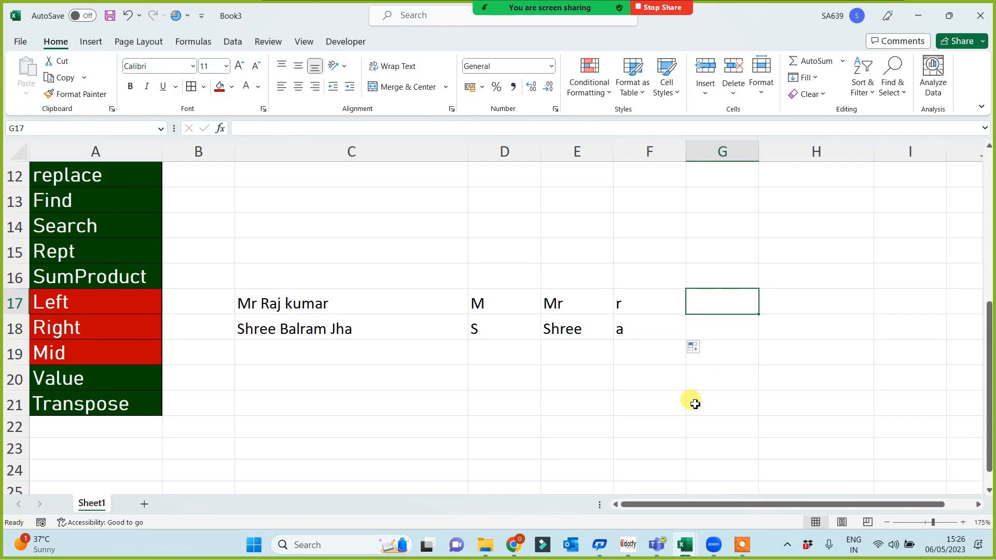
text(=right()
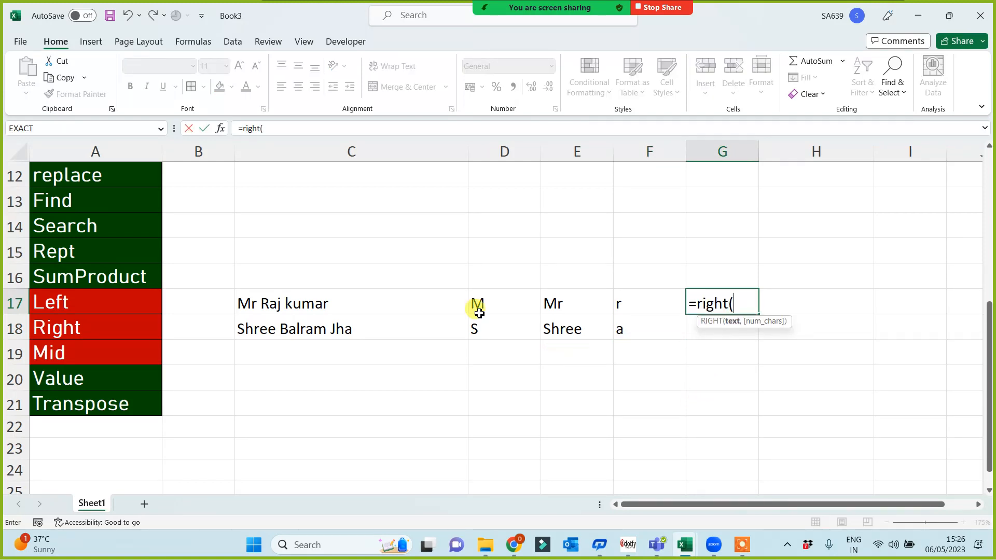
click(377, 294)
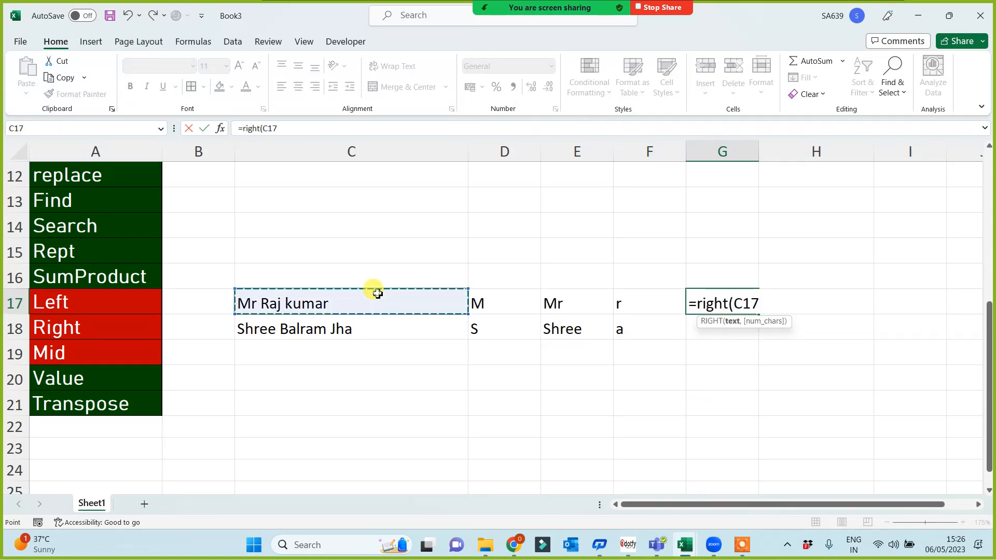
text(,5)
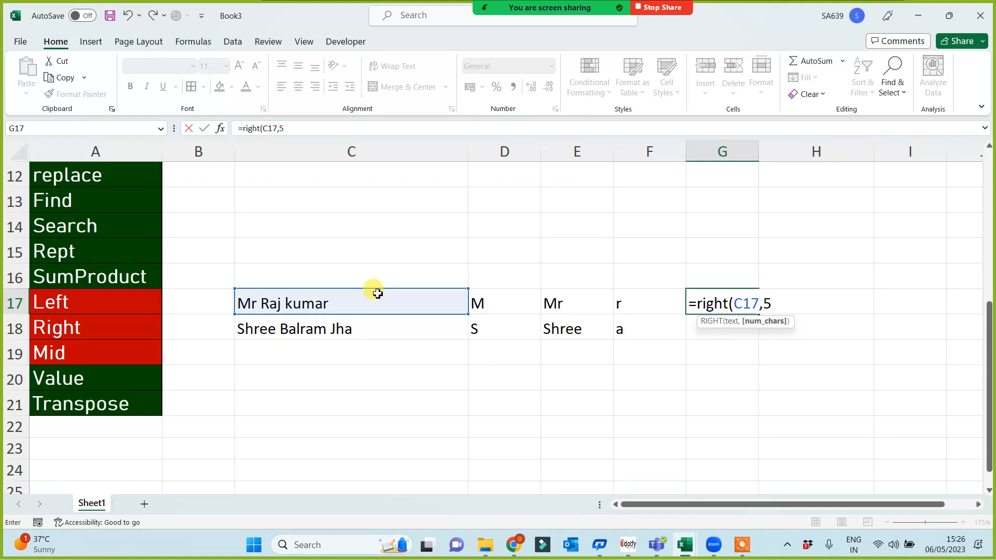
text())
key(Return)
Enter =RIGHT(C18,3) in G18 to return the last three characters of the name.
text(=r)
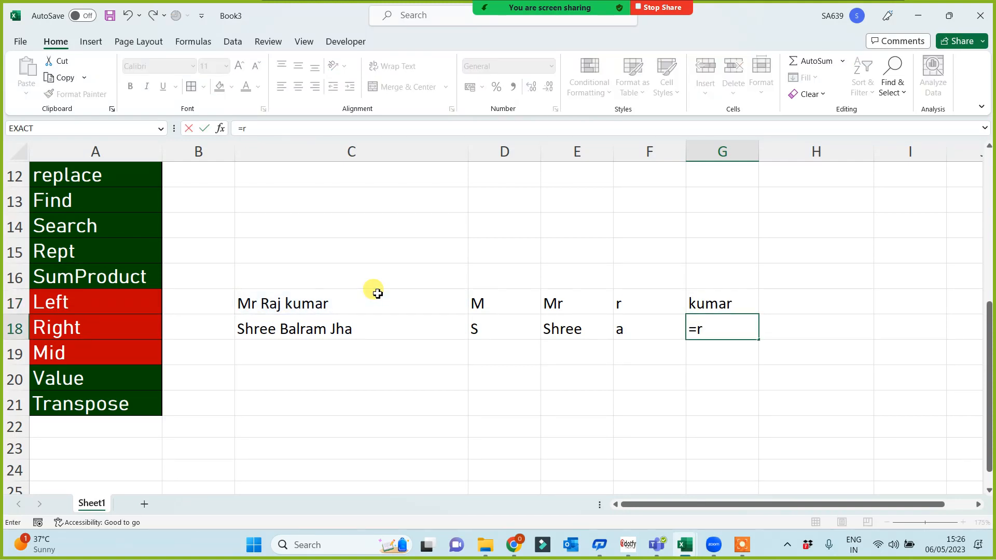
text(ight()
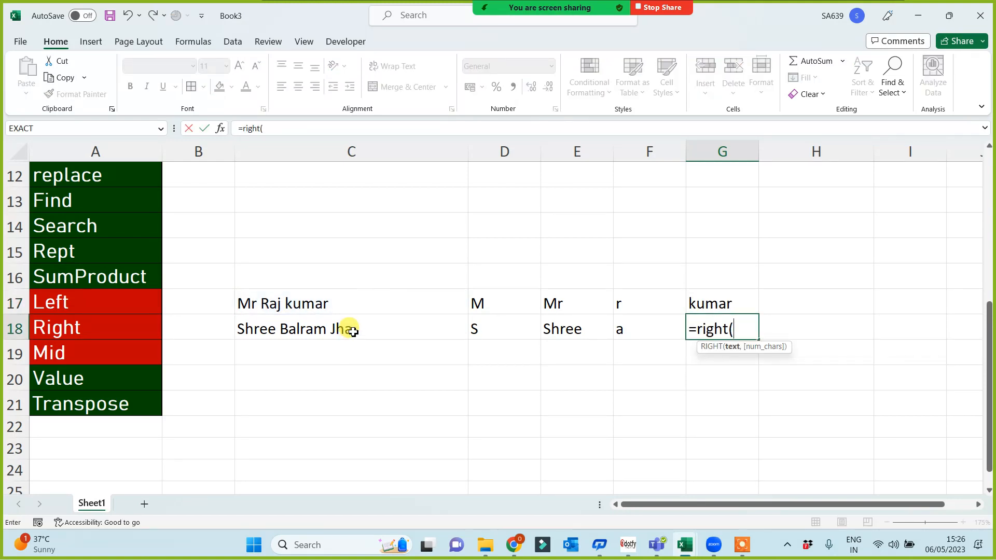
click(352, 330)
text(,)
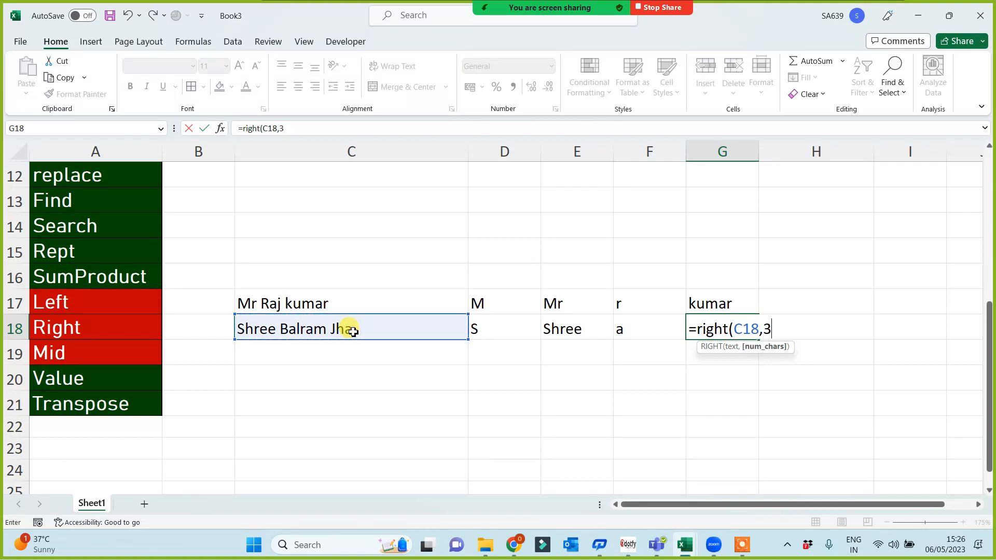
text(3))
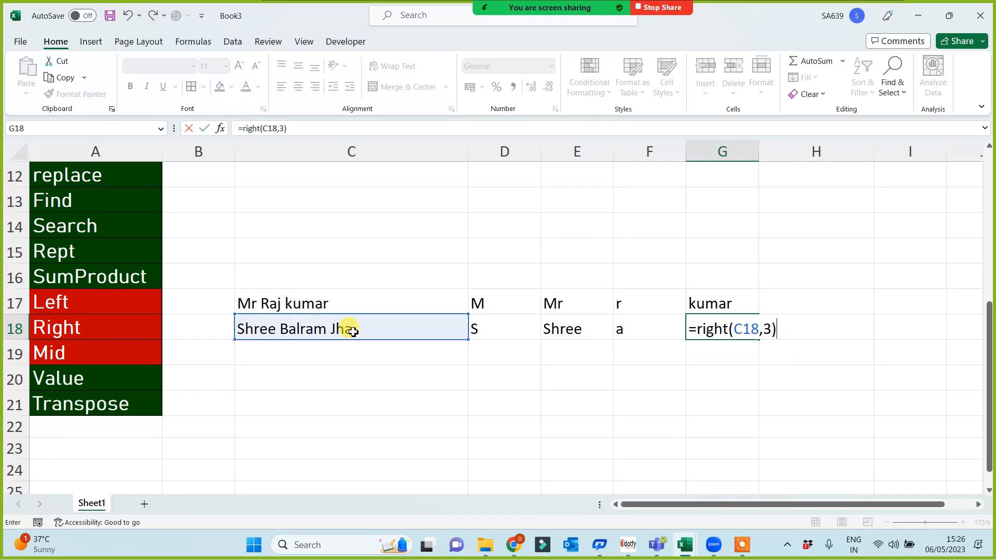
key(Return)
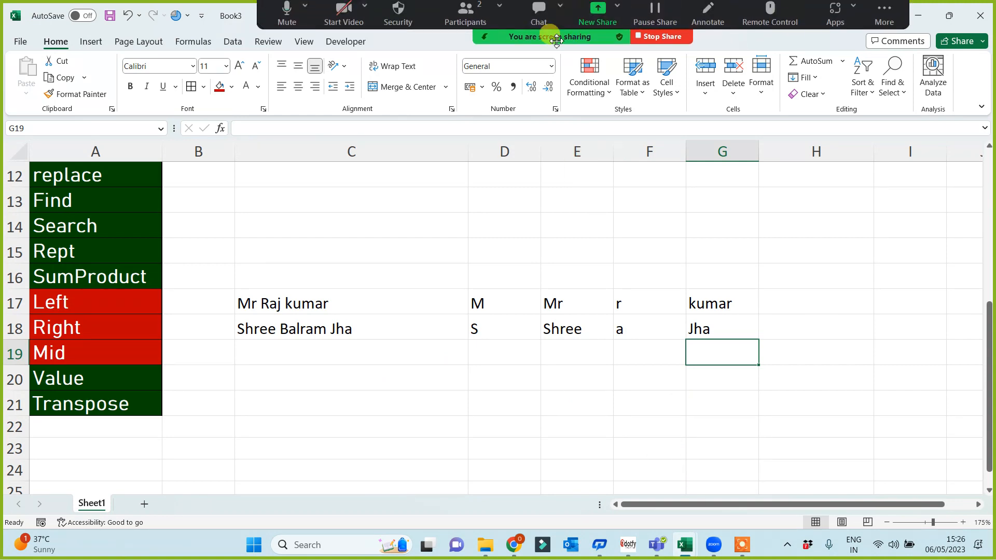
click(747, 545)
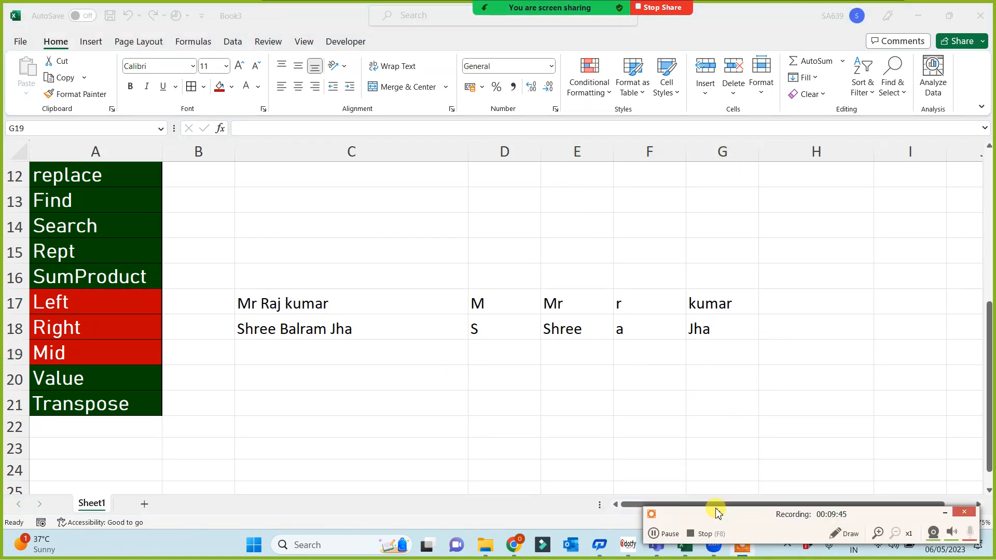
click(669, 534)
click(670, 534)
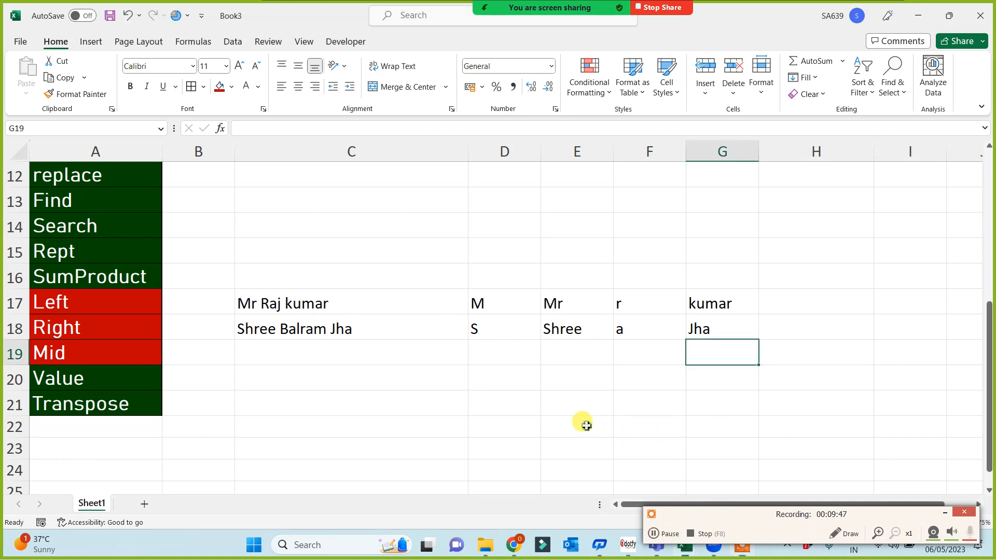
click(523, 425)
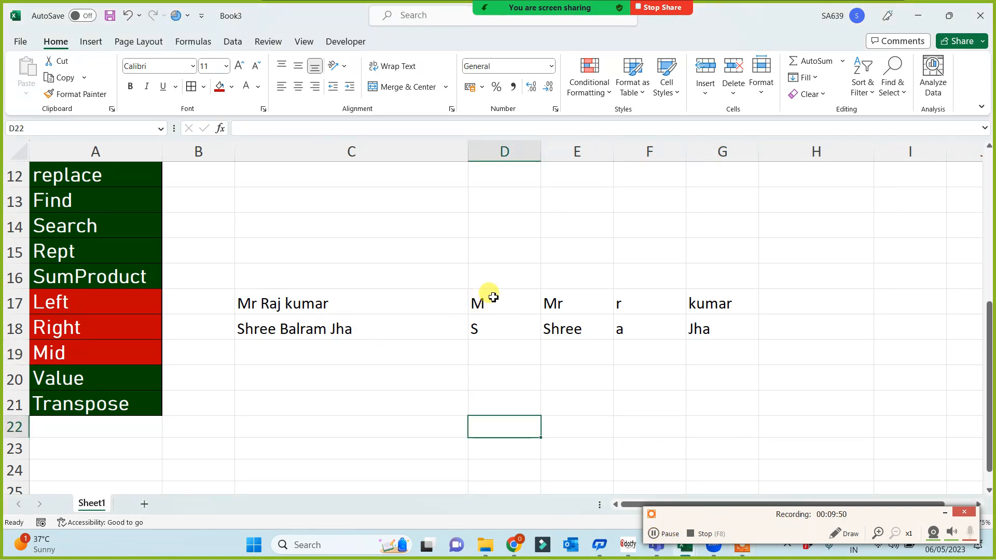
drag(487, 274, 490, 353)
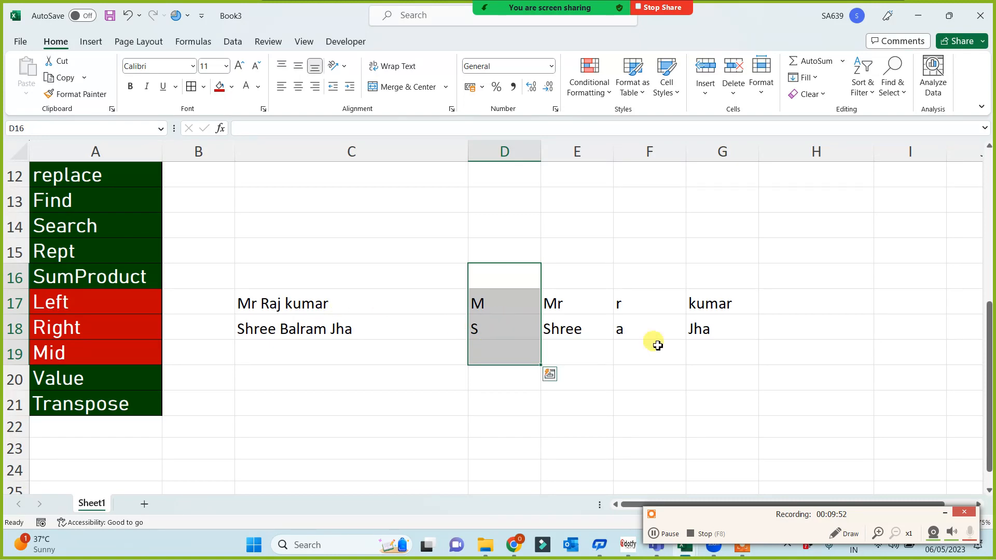
drag(641, 270, 642, 363)
click(536, 384)
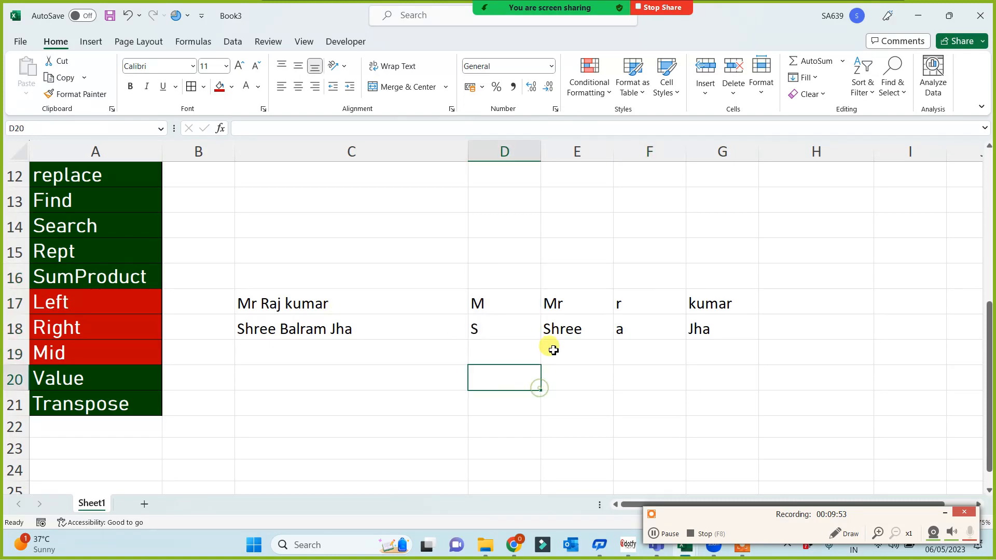
click(560, 307)
click(286, 128)
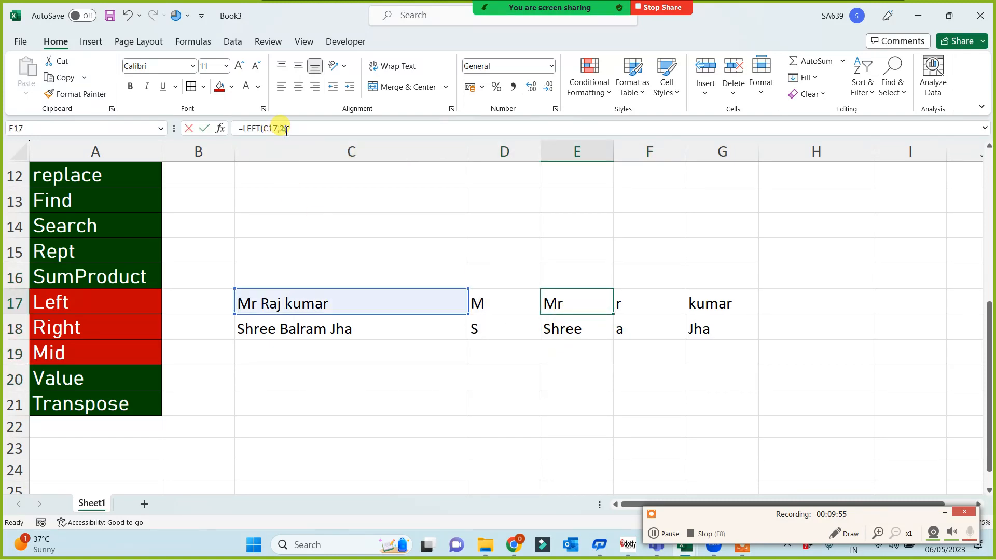
key(Escape)
click(551, 395)
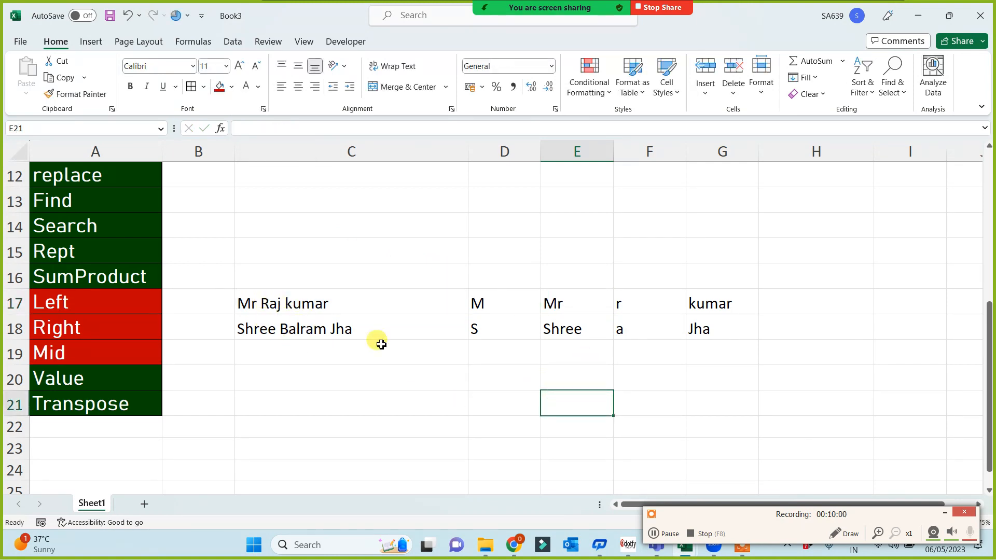
click(501, 283)
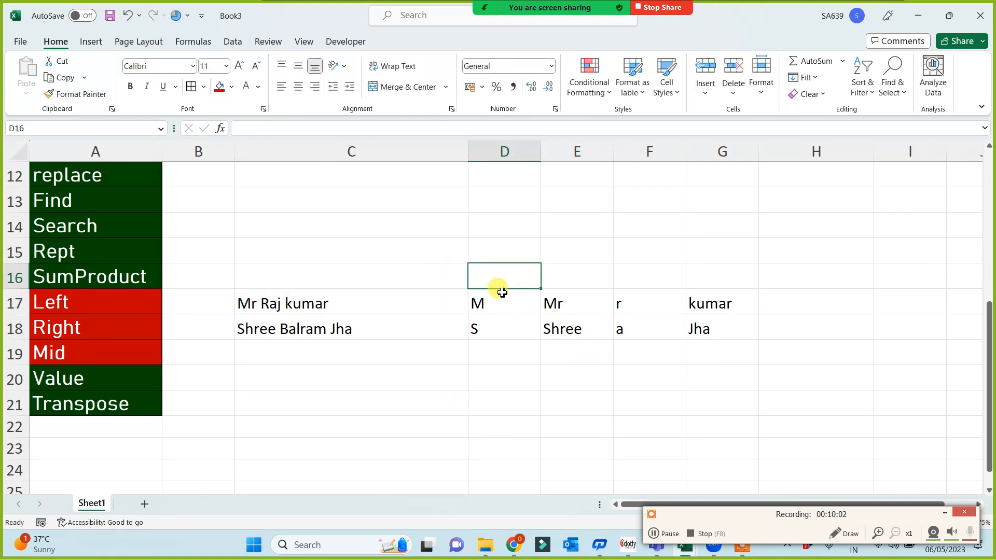
Add the headings Left, Right and Mid in D16, F16 and H16.
text(Left)
click(632, 277)
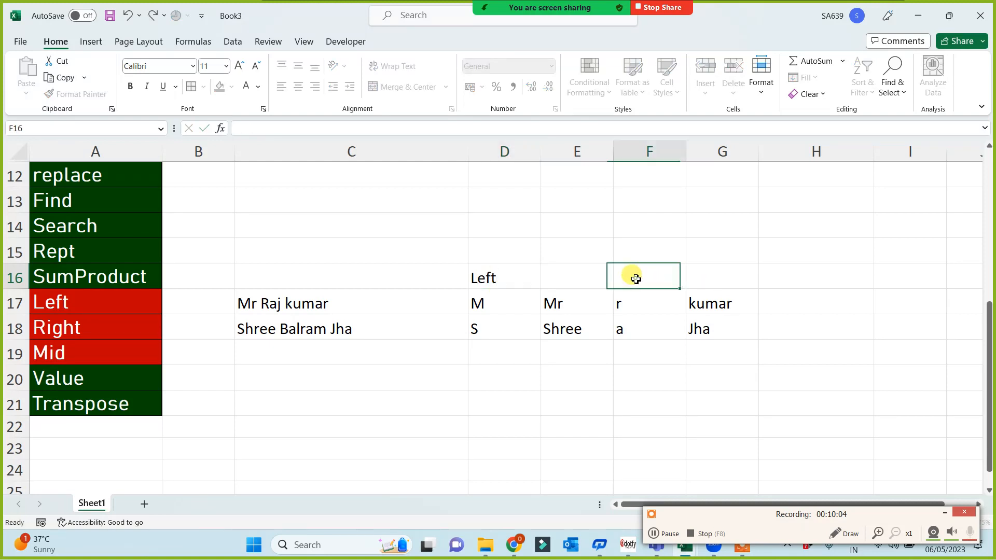
text(Right)
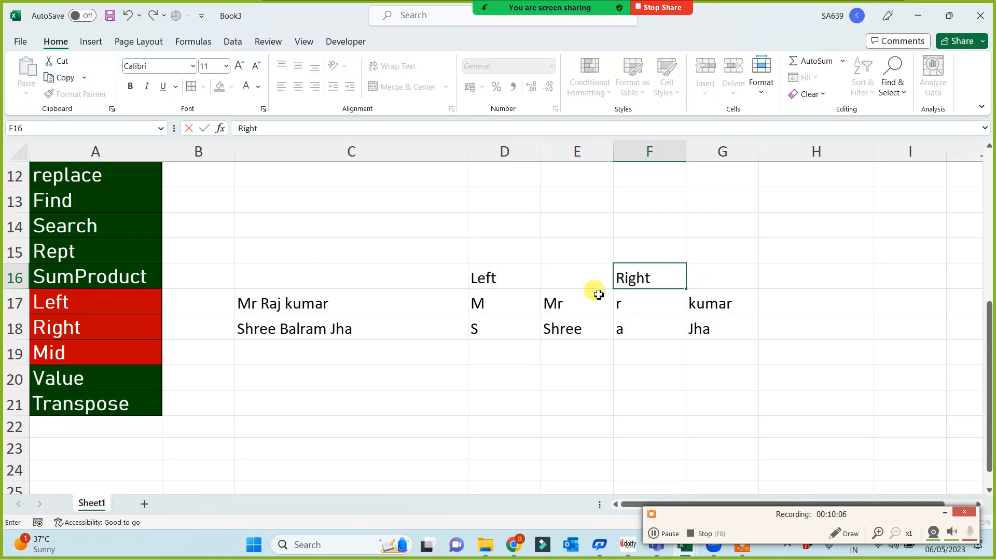
click(629, 400)
click(781, 280)
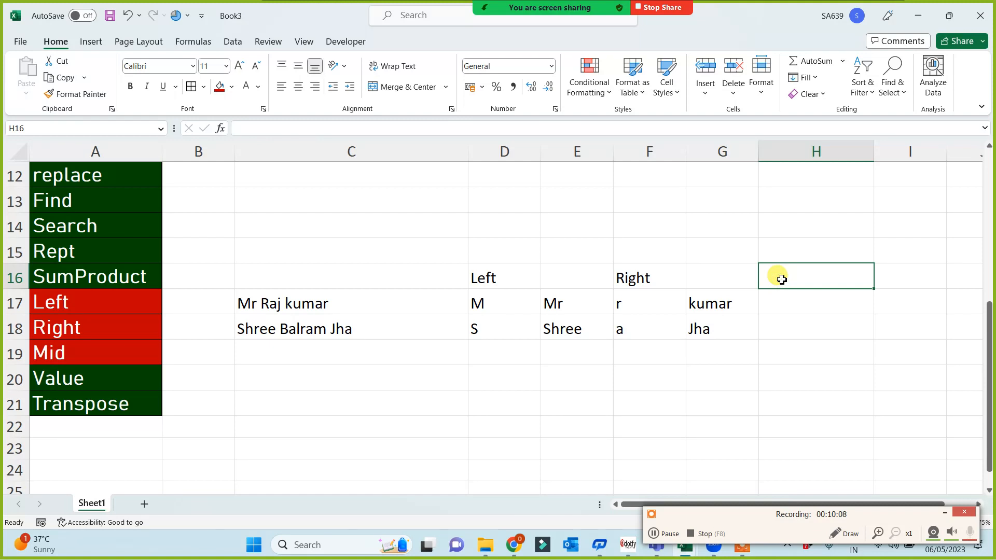
text(Mid)
key(Return)
Enter a MID formula on C17 in H17 to extract the middle part of the name.
text(=)
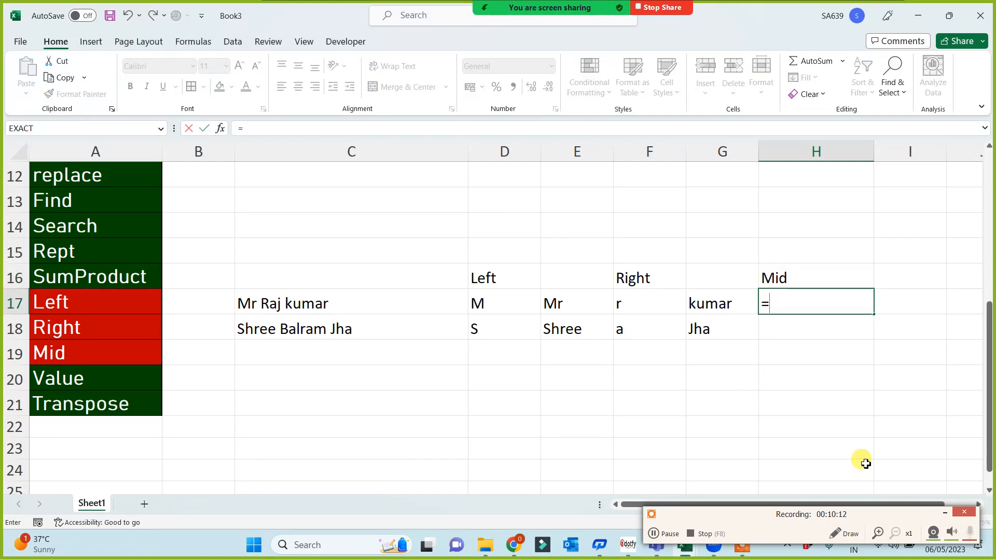
click(947, 512)
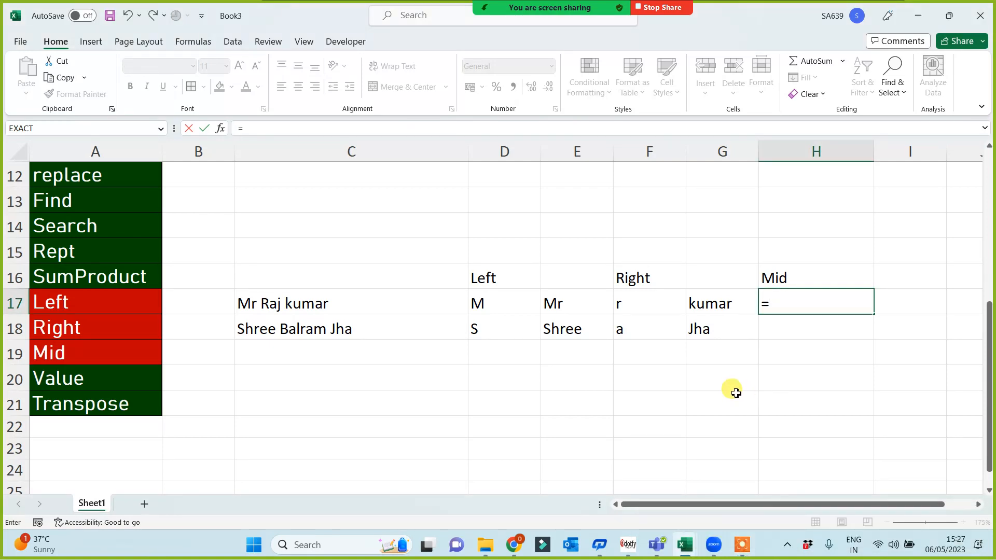
text(mid()
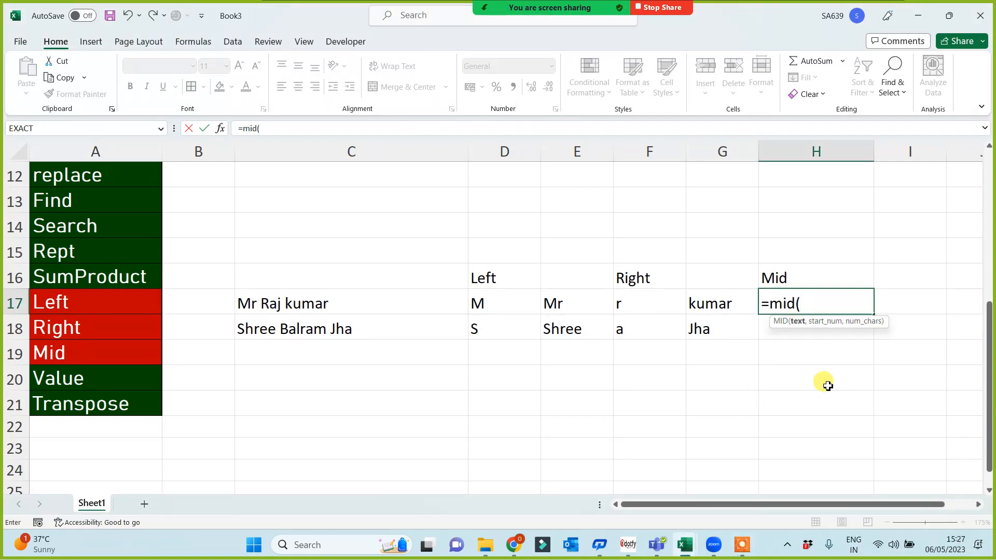
click(274, 300)
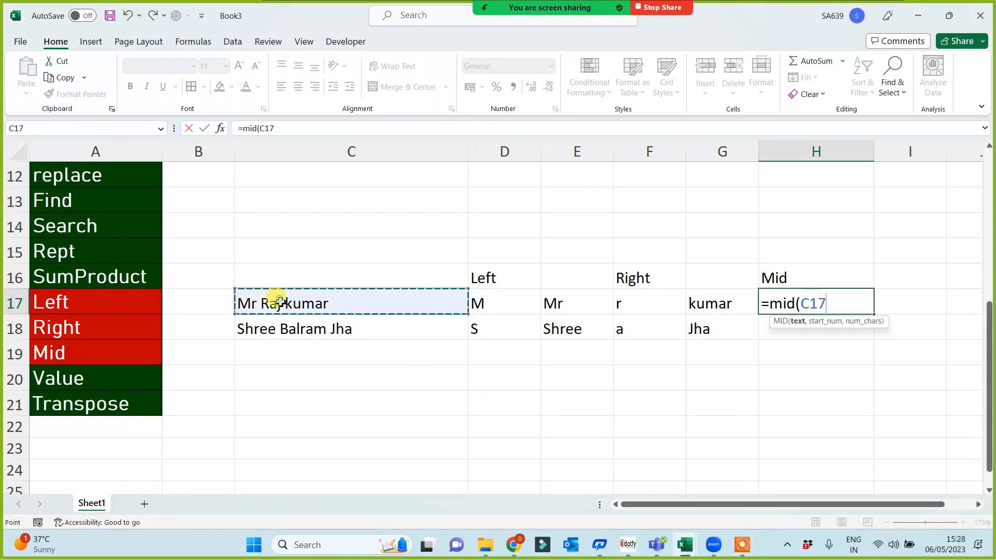
text(,4)
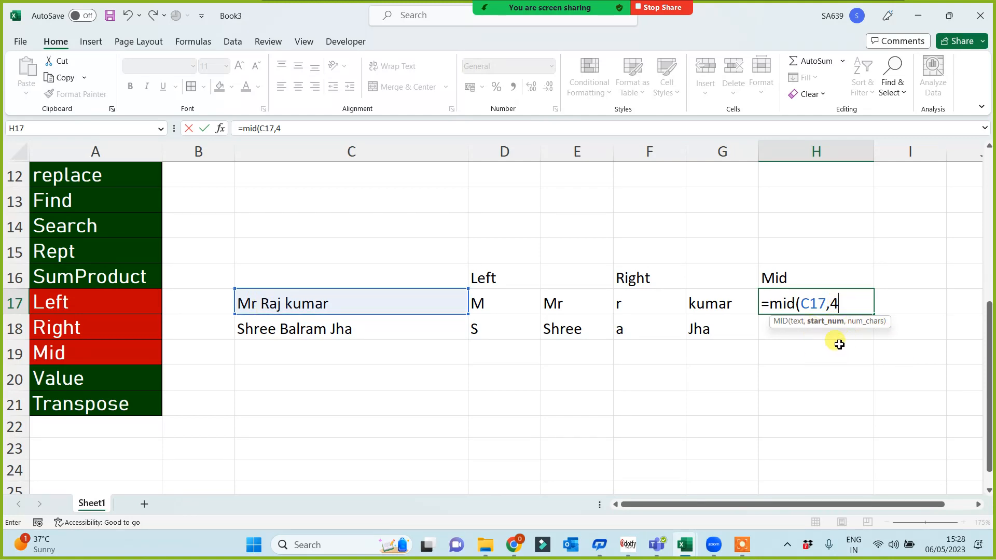
text(,)
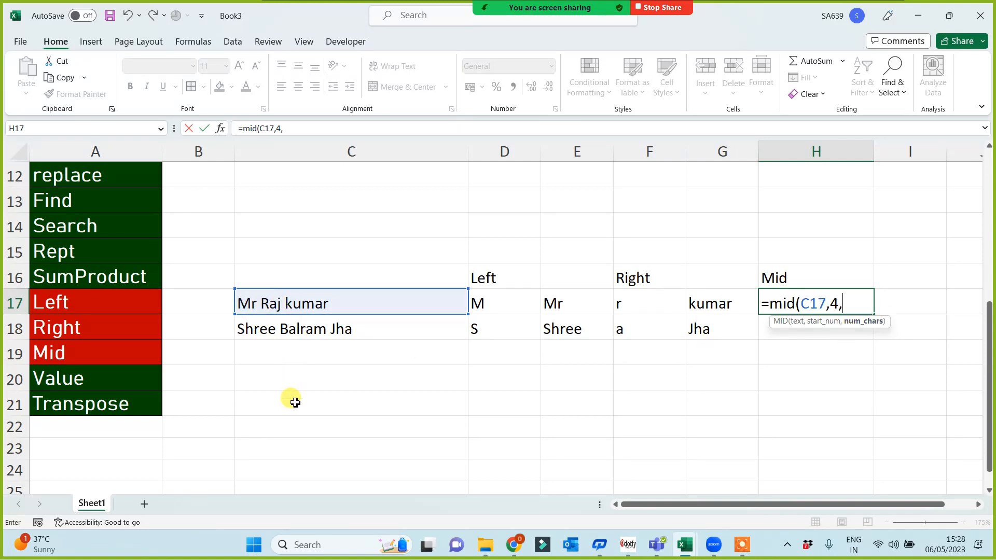
text())
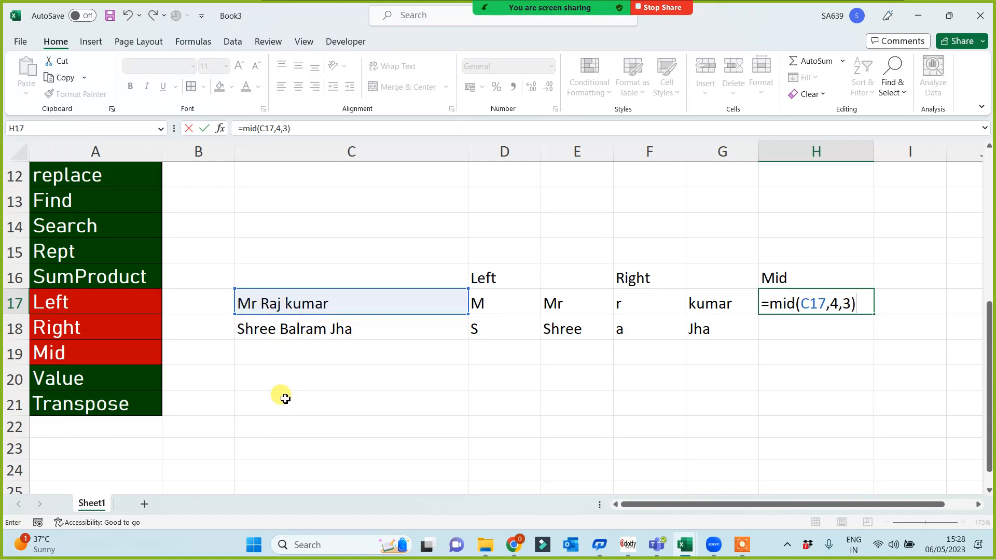
key(Return)
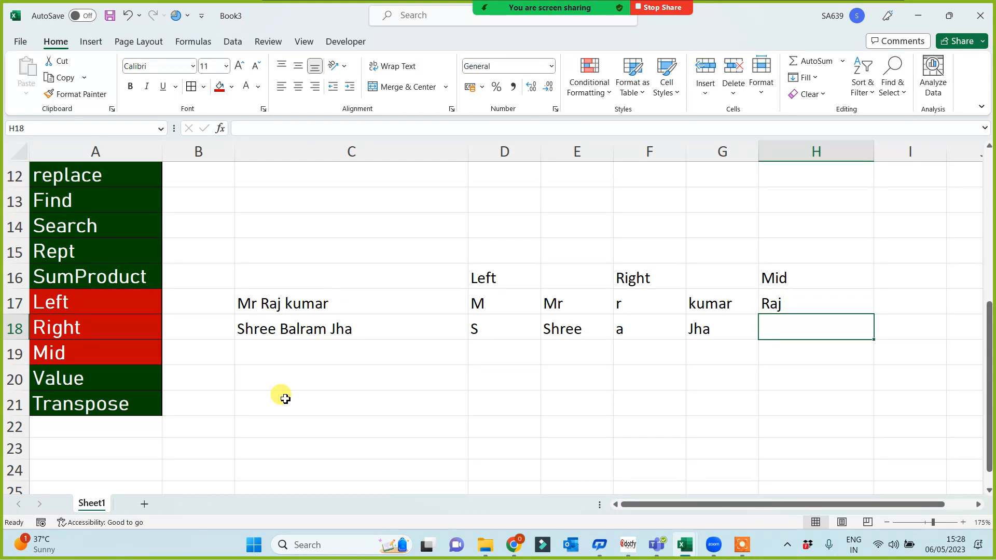
Enter =MID(C18,7,6) in H18 to extract the middle name, then select D16:D19.
text(=mid()
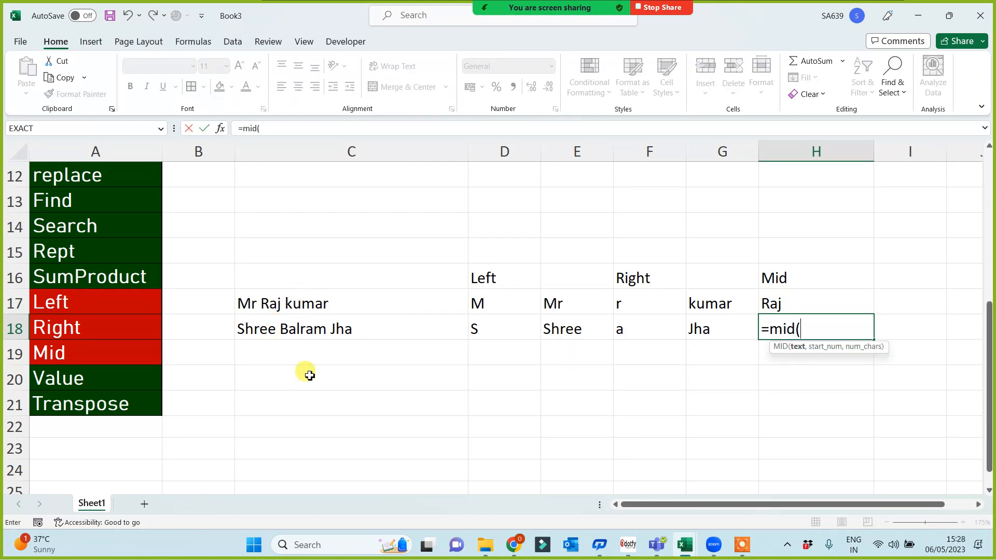
click(338, 332)
text(,7)
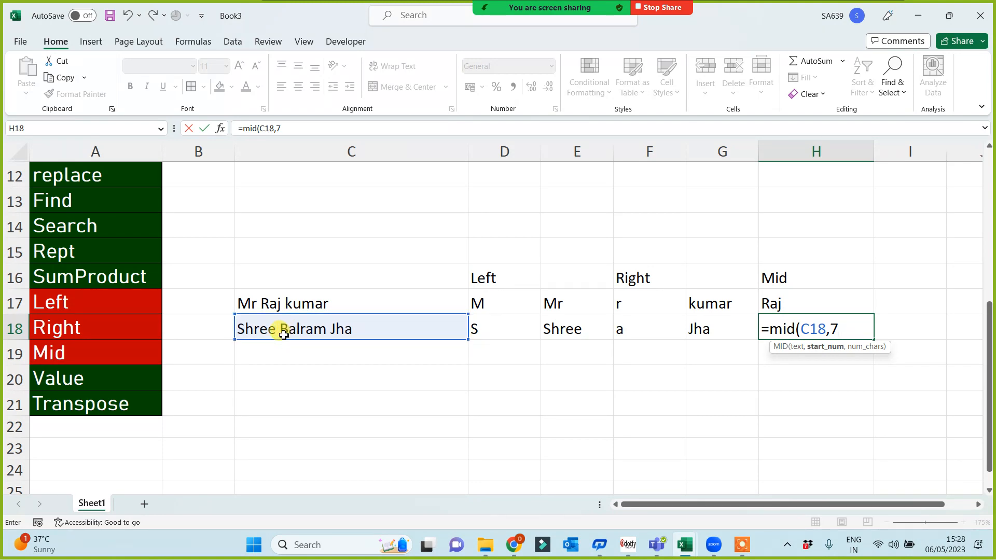
text(,)
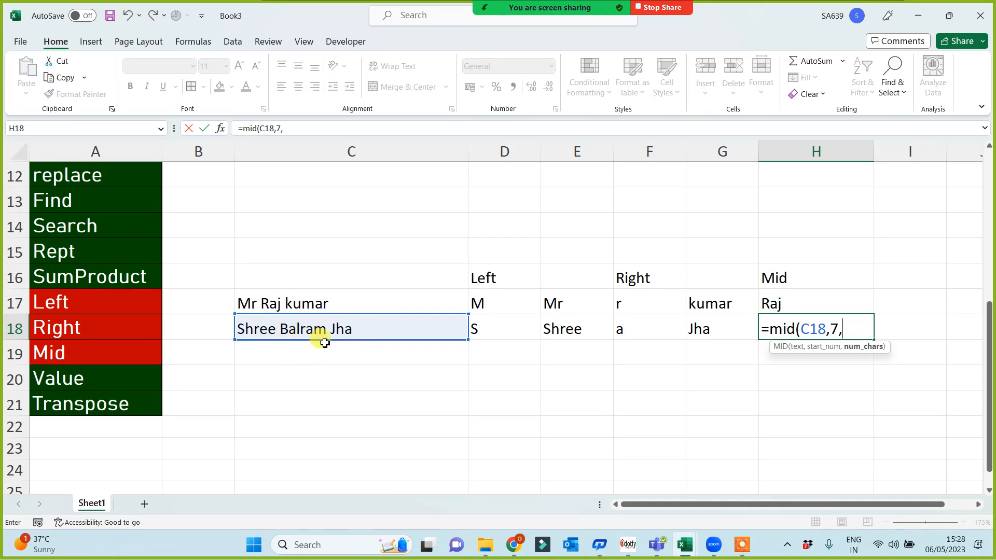
text(6)
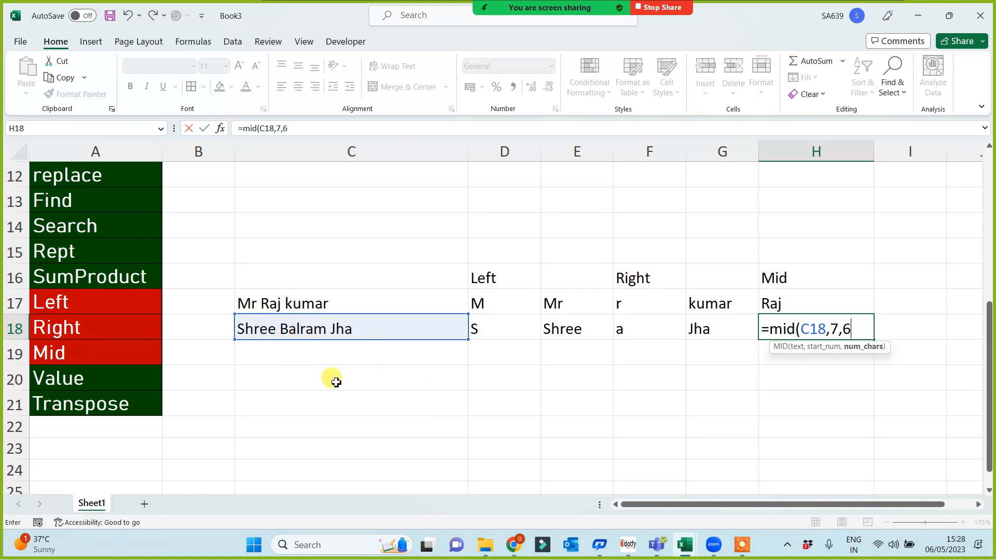
text())
key(Return)
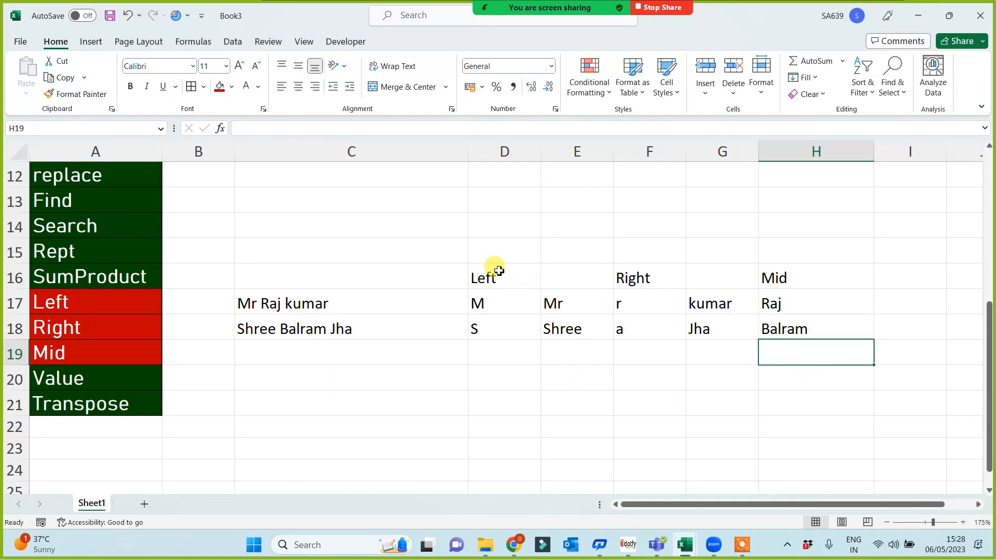
drag(499, 270, 498, 369)
Enter =MID(C17,1,2) in D20 so it shows Mr.
drag(638, 274, 644, 365)
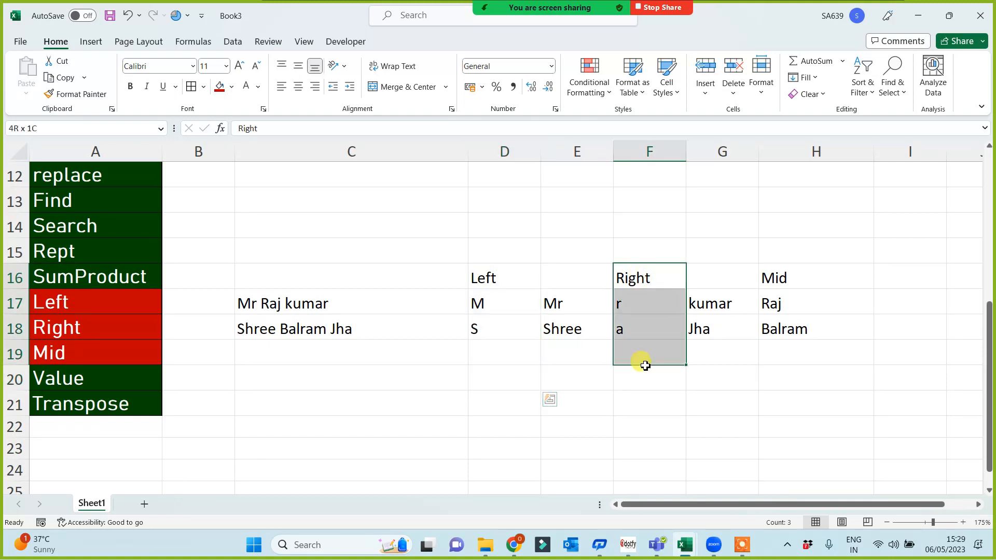
click(440, 407)
click(786, 278)
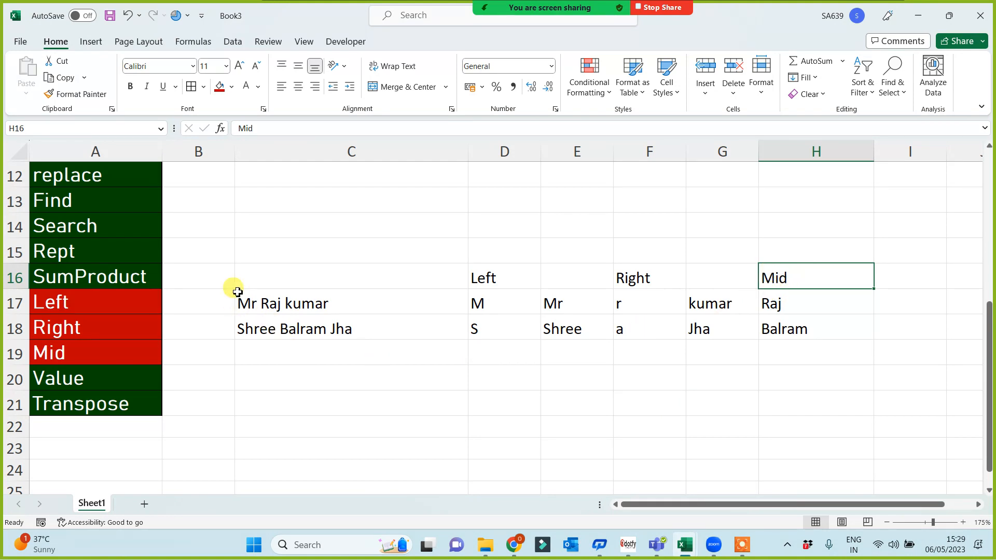
click(502, 379)
text(=mid)
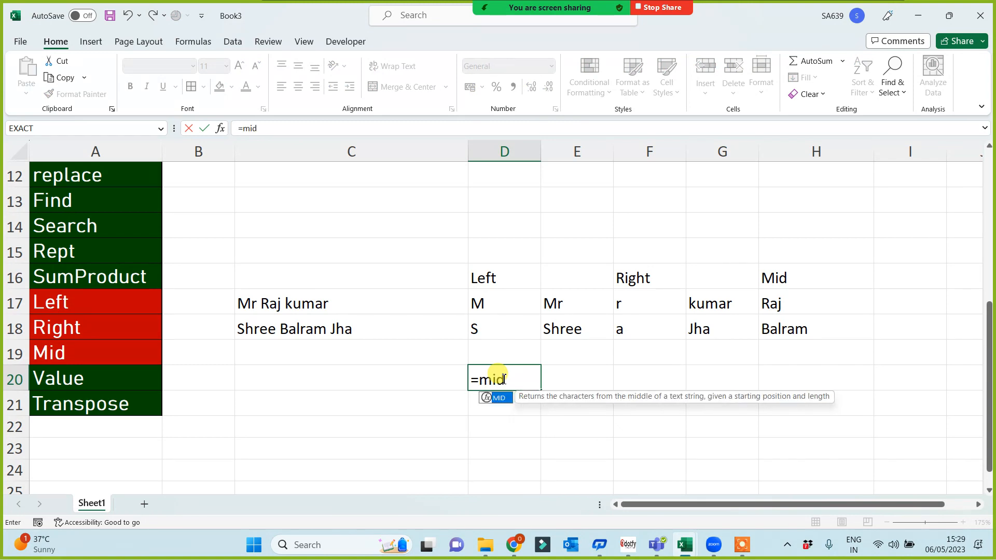
text(()
click(292, 300)
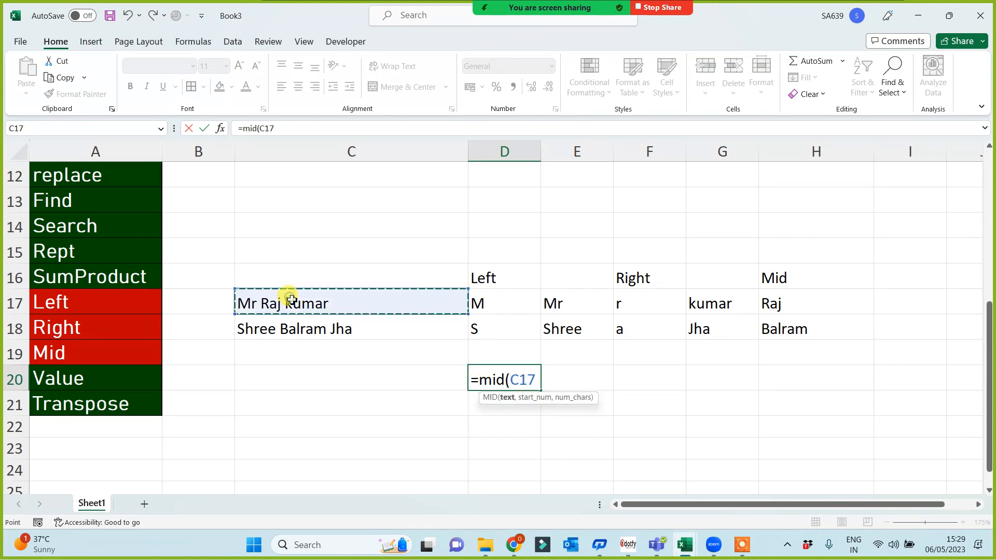
text(,)
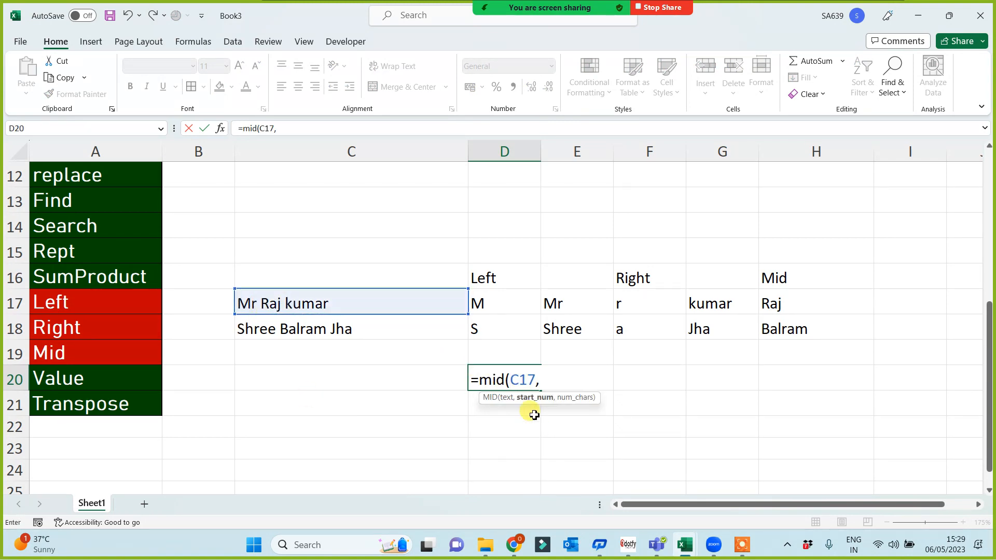
text(1)
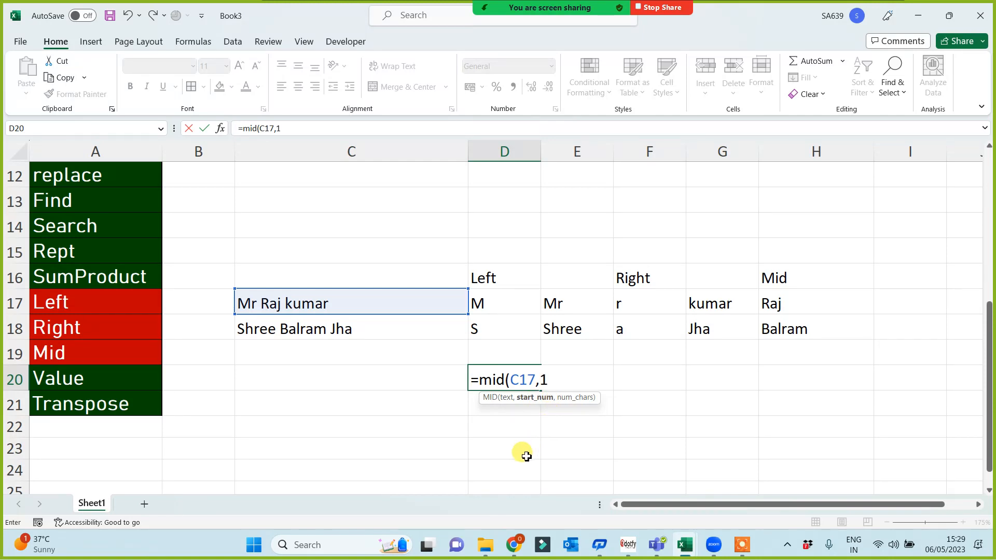
text(,)
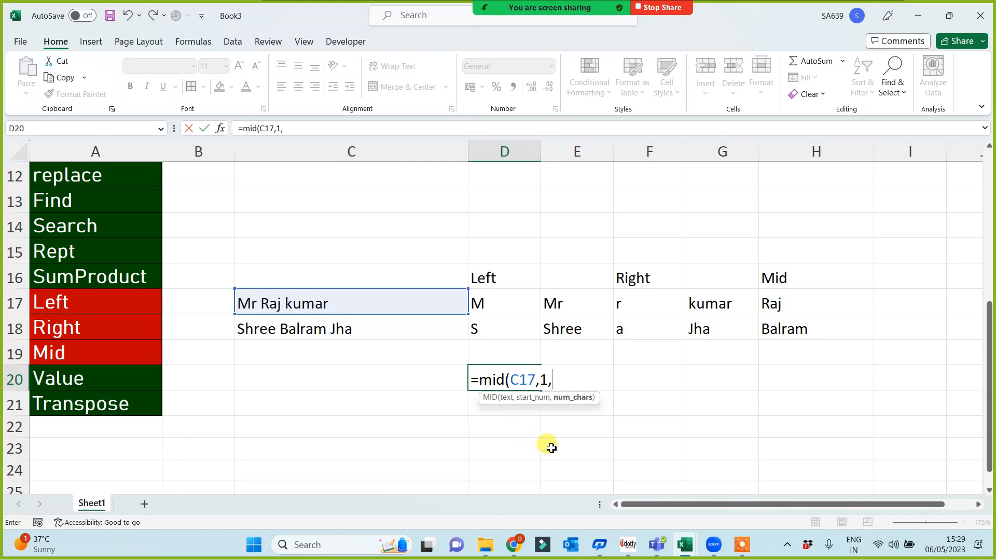
text(2)
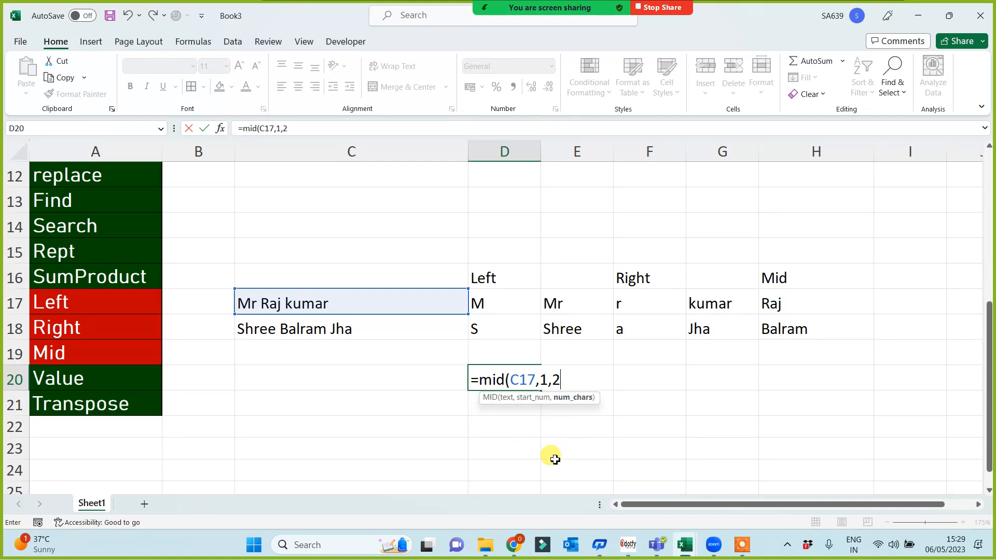
text())
key(Return)
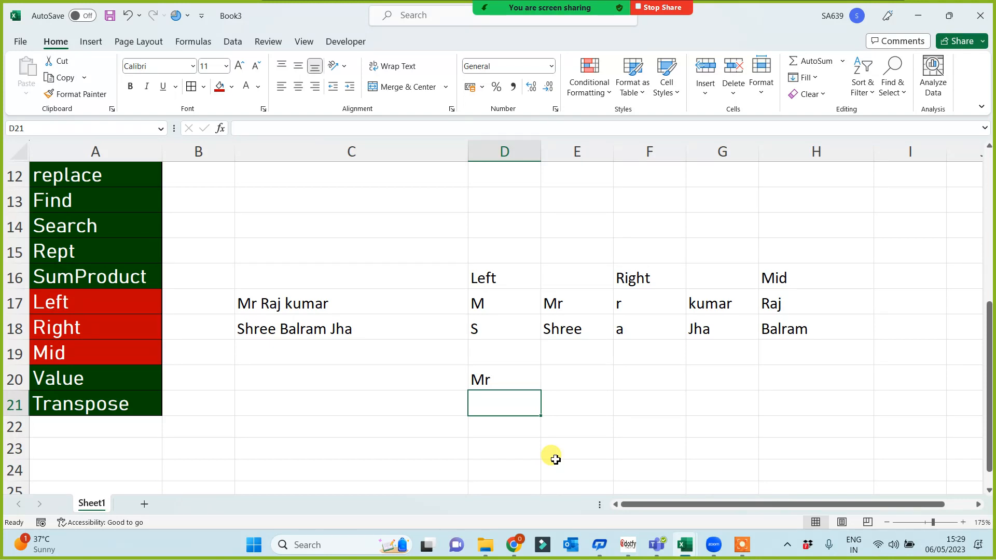
Enter =MID(C17,8,5) in D21 so it shows the surname from C17.
text(=)
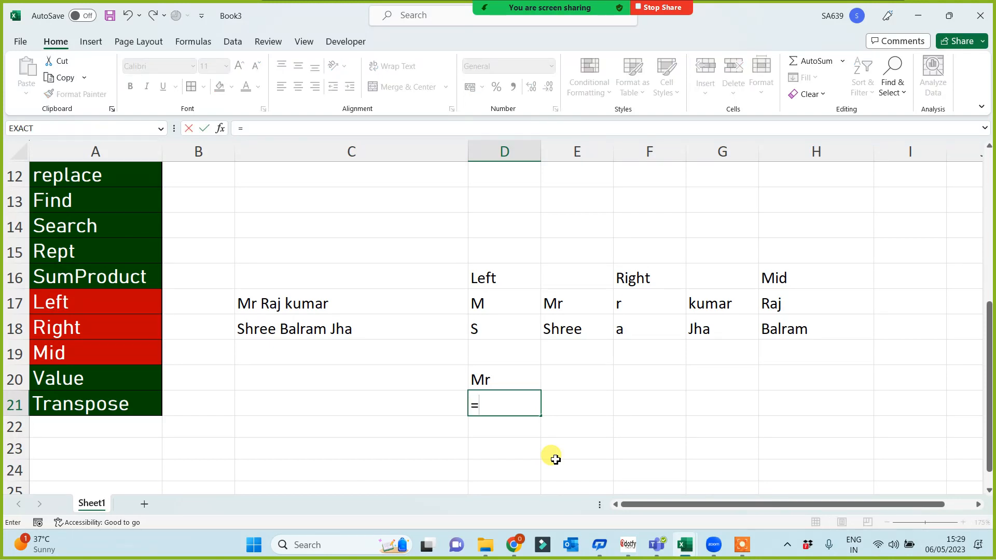
text(mid()
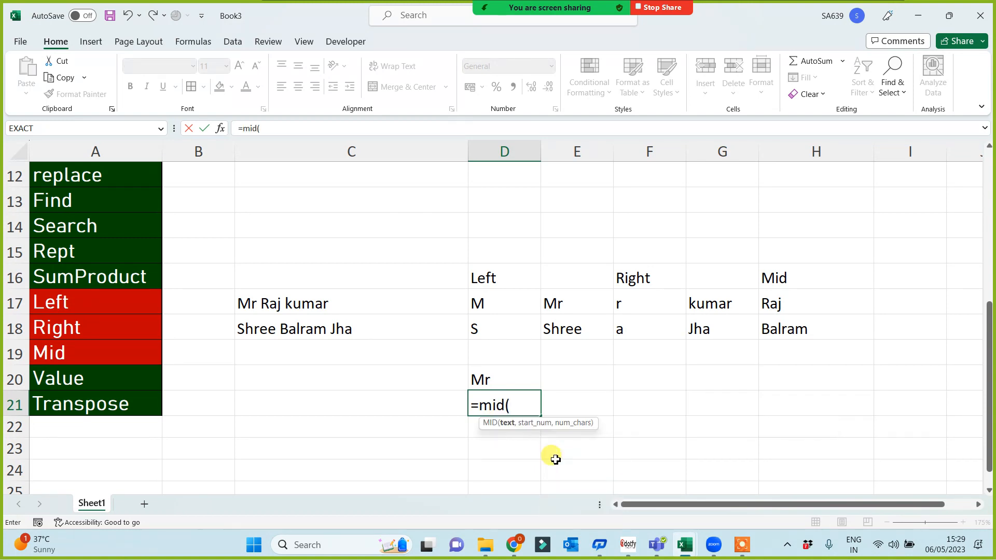
click(316, 304)
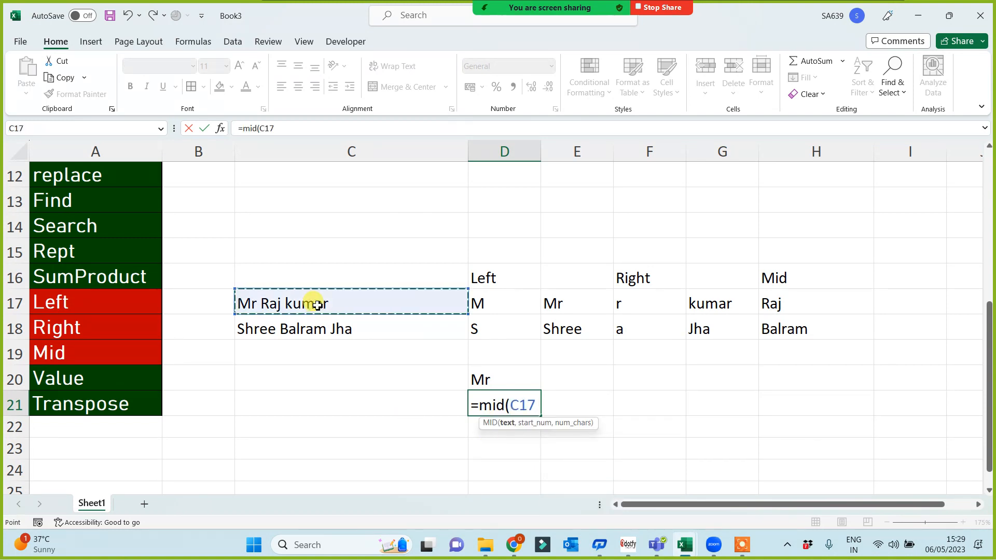
text(,)
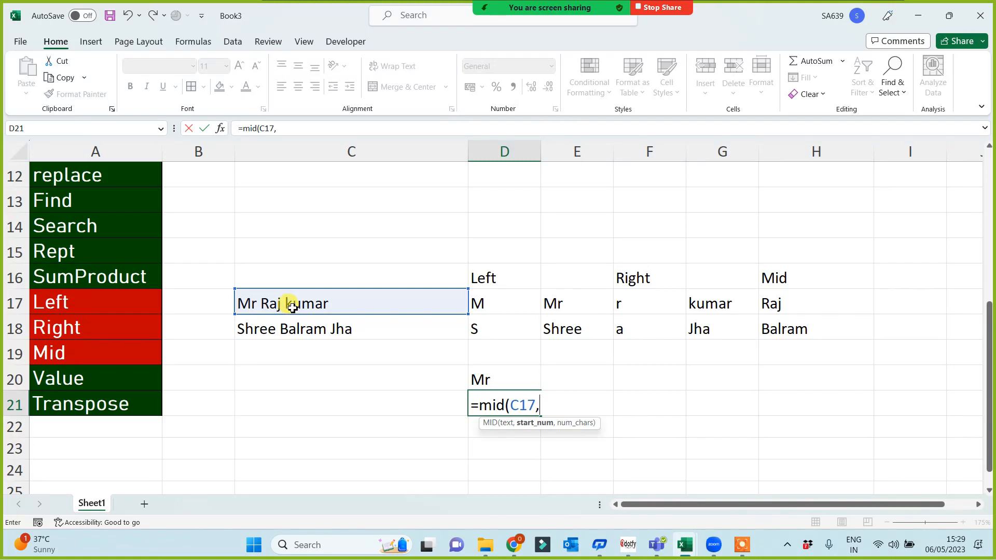
text(8,5)
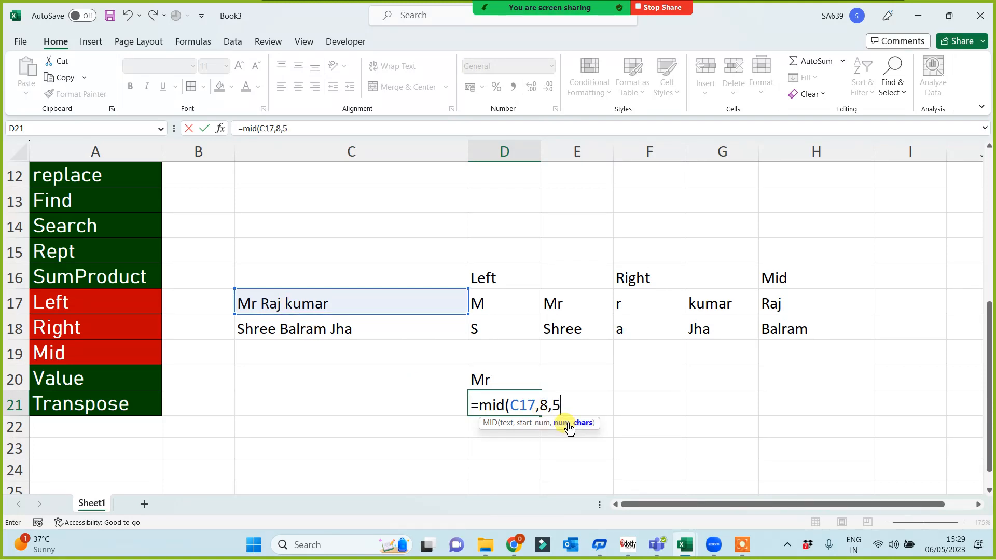
key(Return)
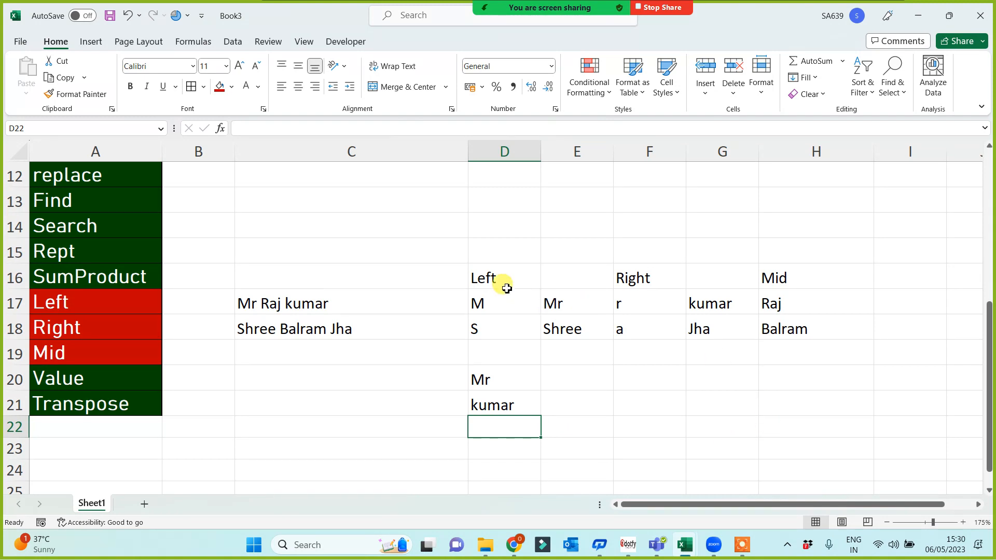
Select and then deselect the Left, Right and Mid label cells.
drag(126, 298, 122, 352)
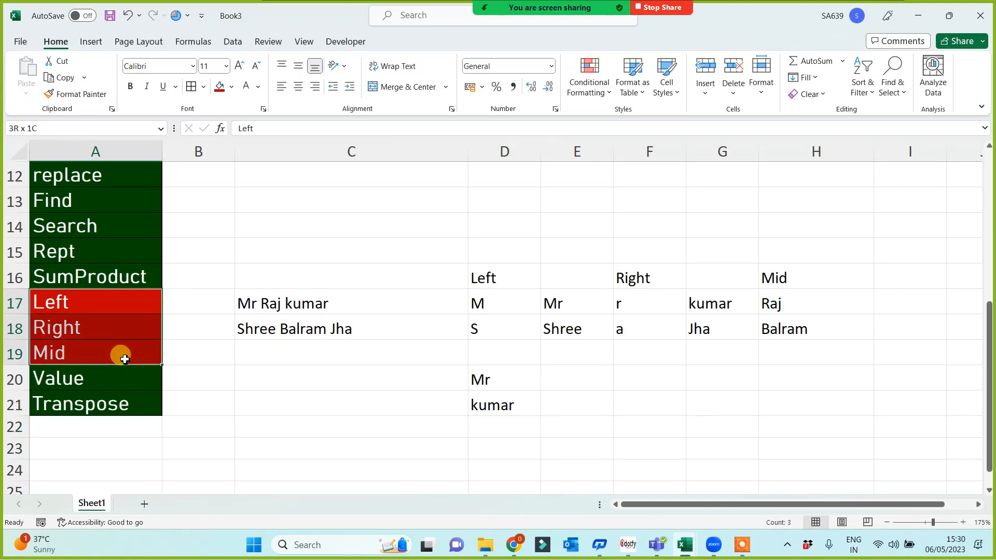
click(253, 399)
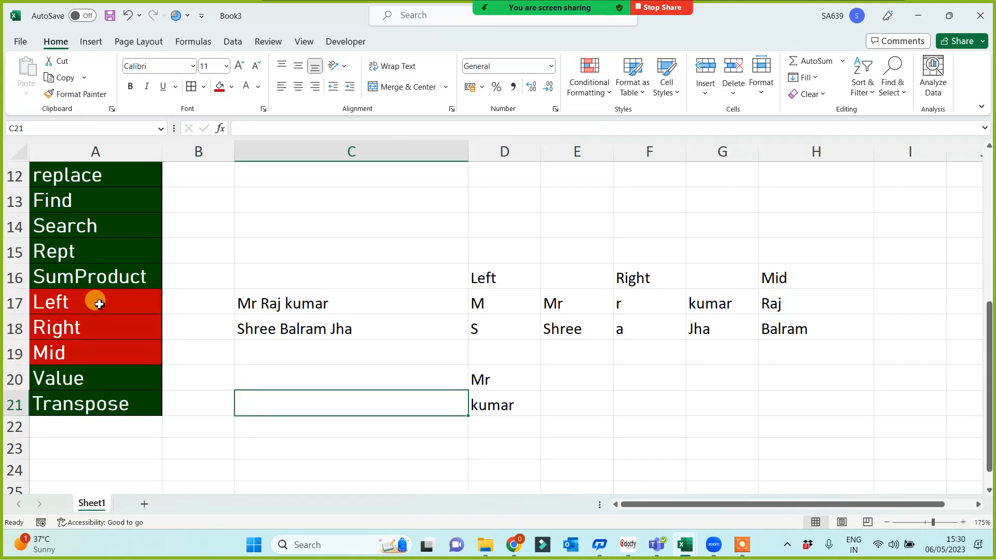
drag(94, 301, 96, 350)
click(320, 432)
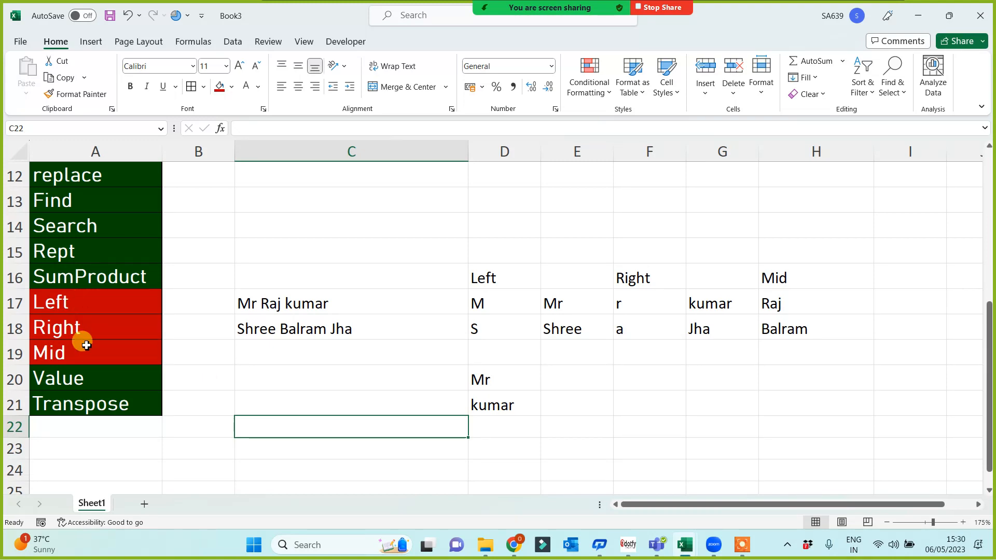
Copy the labels Substitute through SumProduct from A11:A16 into A26:A31.
scroll(223, 410, up, 2)
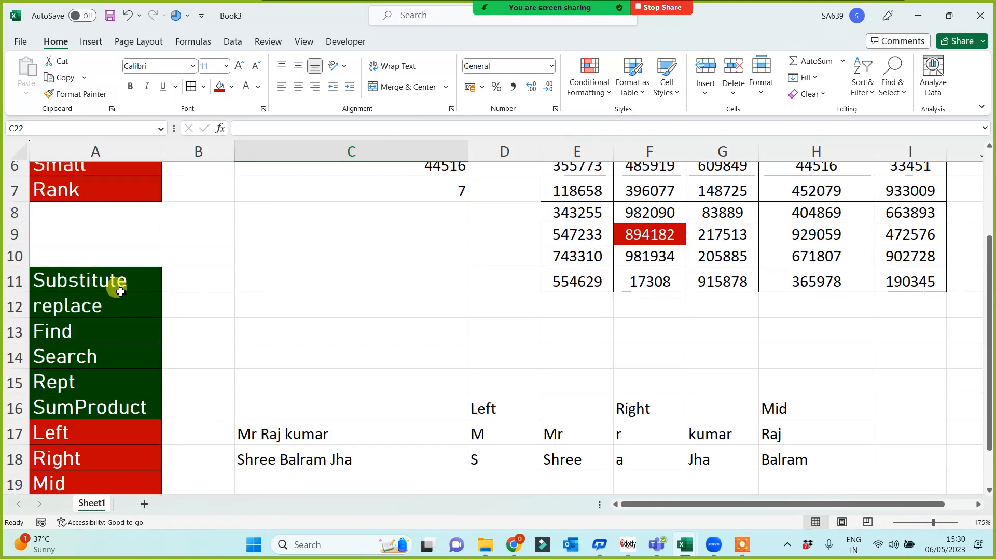
drag(120, 291, 145, 399)
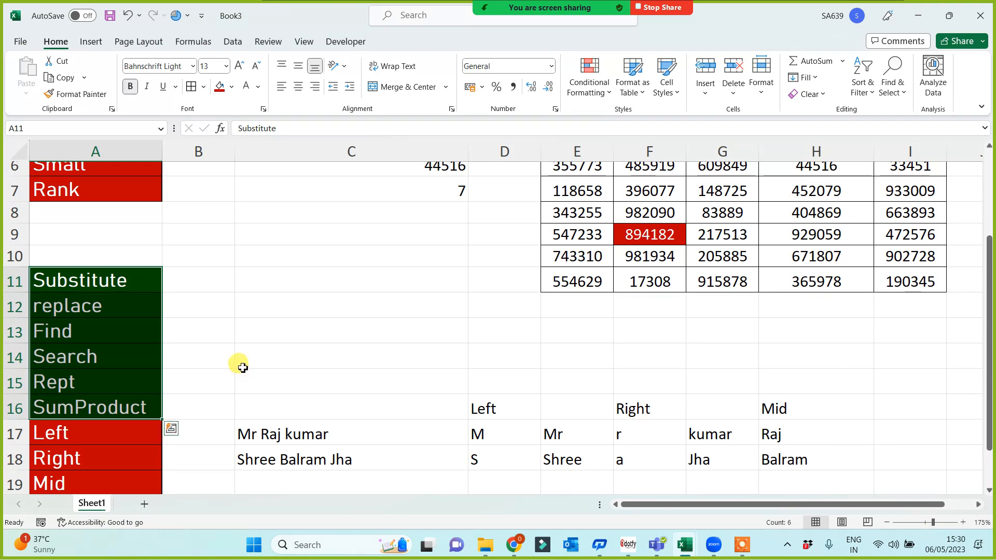
key(ctrl+c)
scroll(233, 384, down, 3)
scroll(145, 415, down, 2)
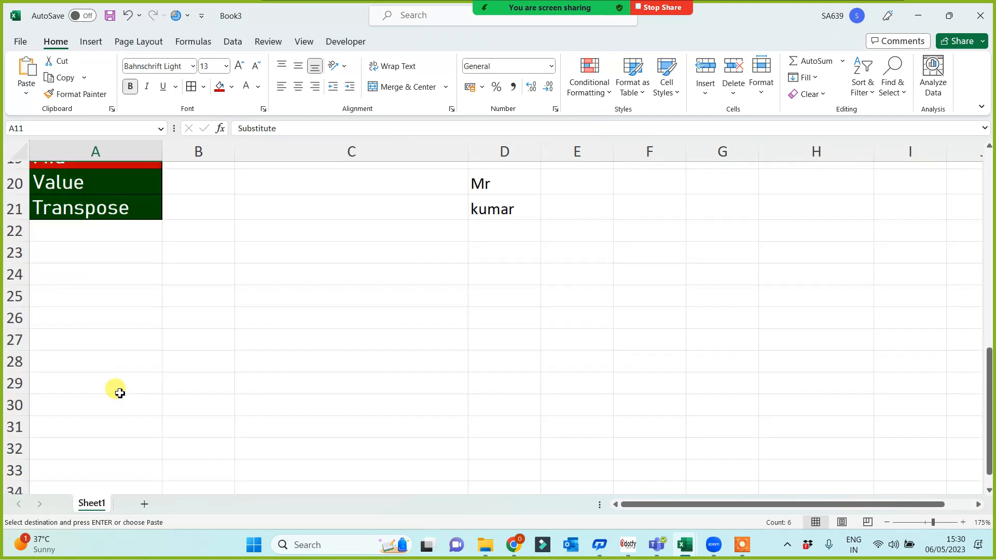
click(101, 314)
key(Return)
Fill the Substitute label in A26 red and select C24 for a sample sentence.
scroll(244, 383, down, 1)
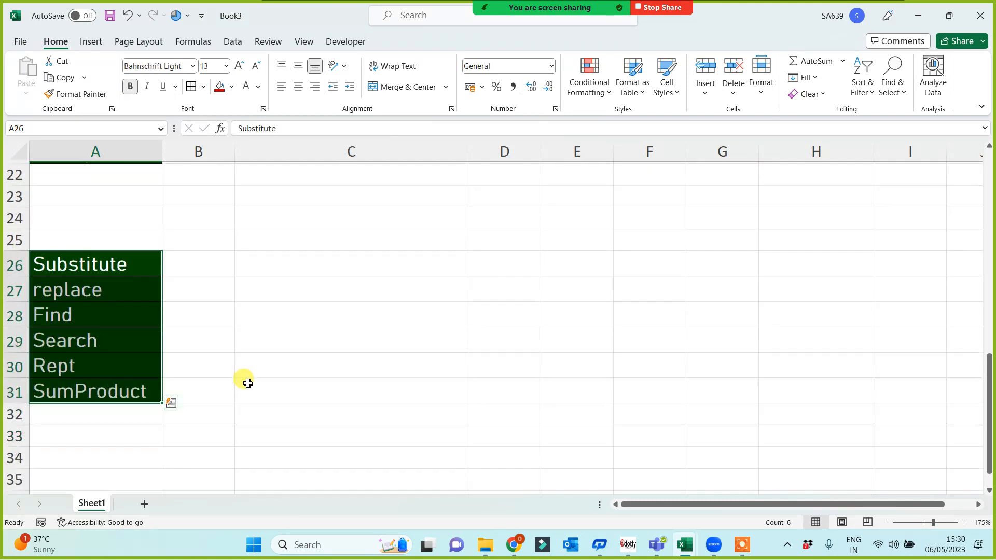
click(292, 340)
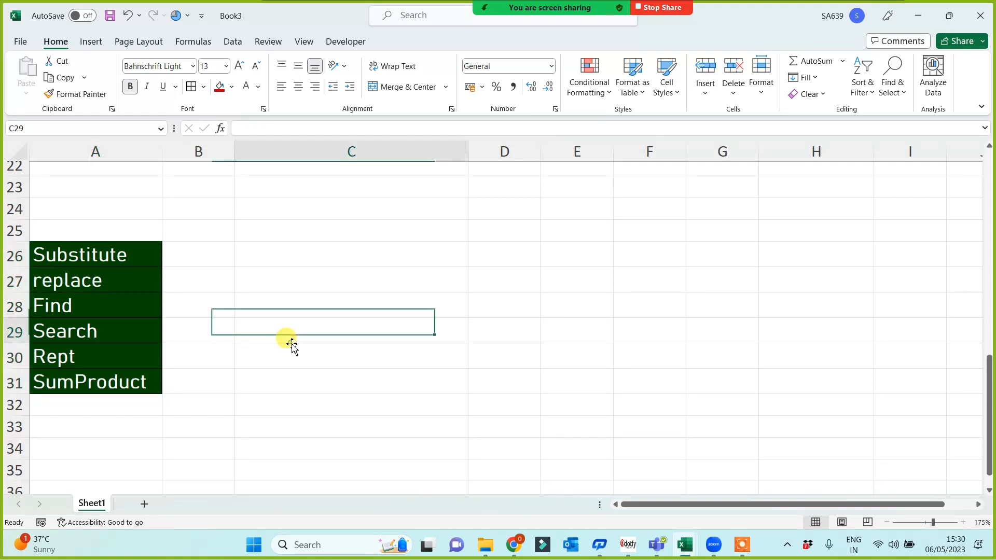
scroll(292, 342, up, 2)
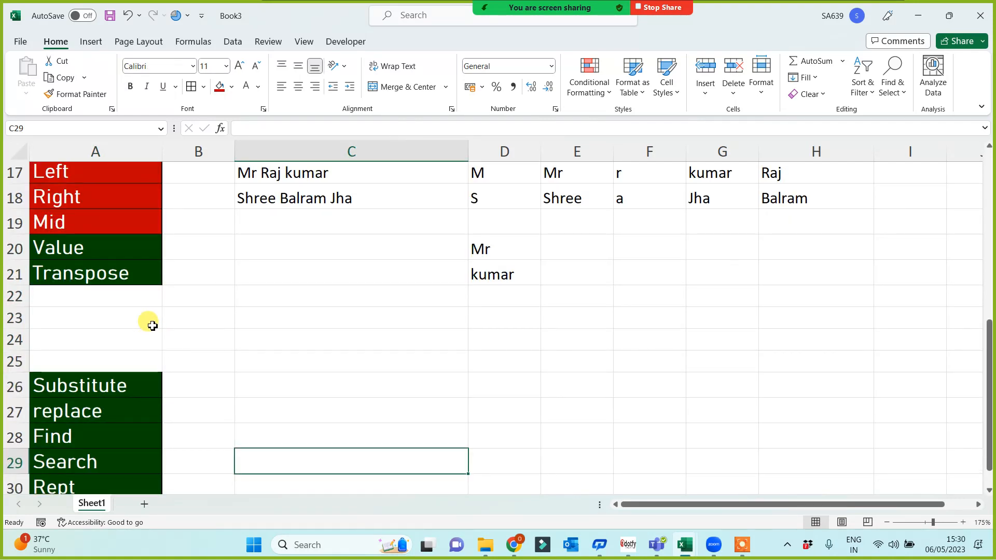
scroll(150, 324, down, 2)
scroll(148, 378, up, 3)
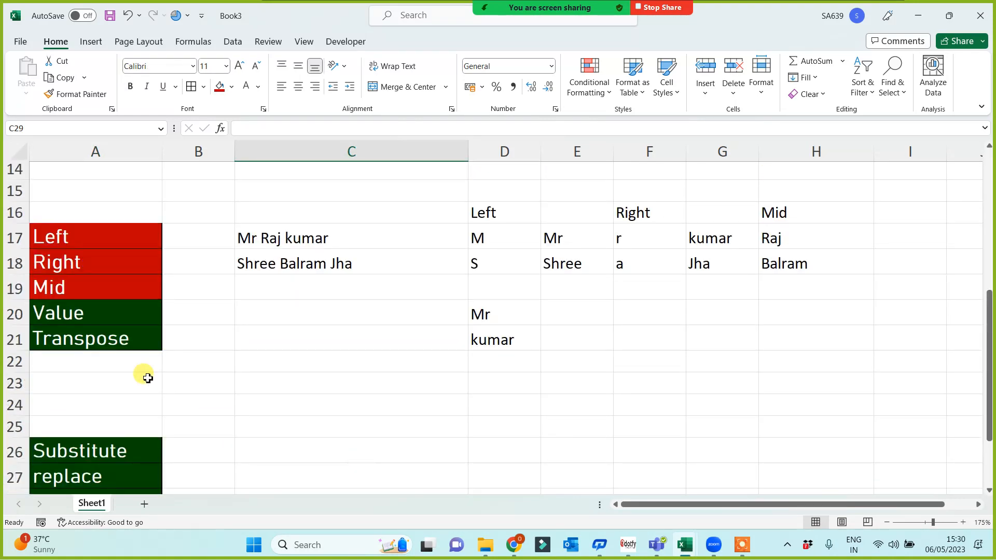
scroll(147, 378, down, 2)
click(83, 320)
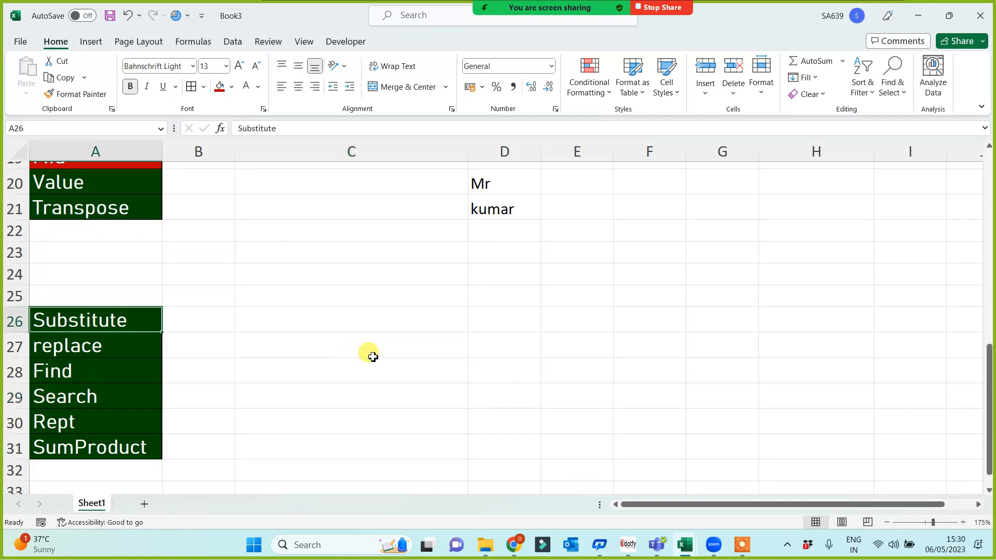
click(219, 86)
click(435, 305)
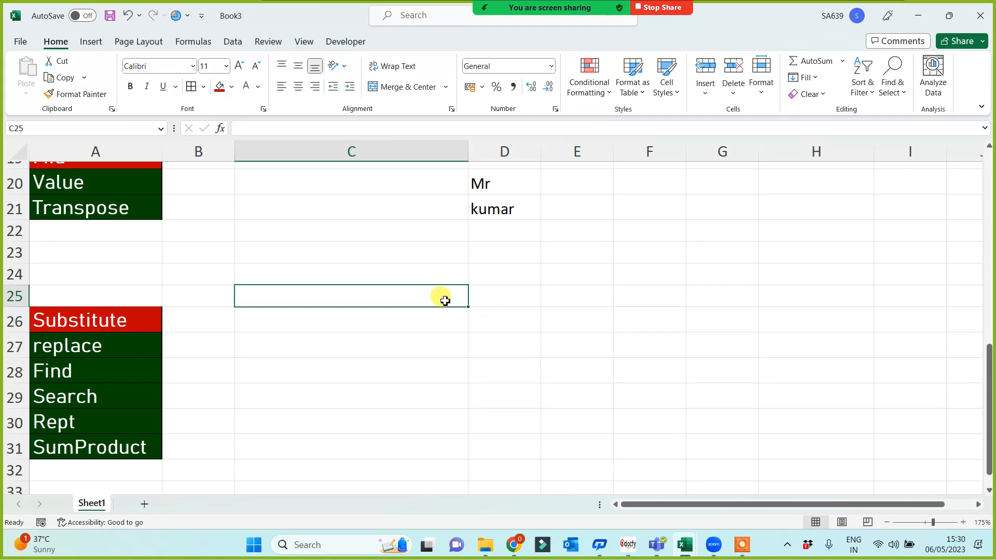
click(338, 280)
Enter a 'my name is …' sentence with a person's name in C24, then select C26.
text(,)
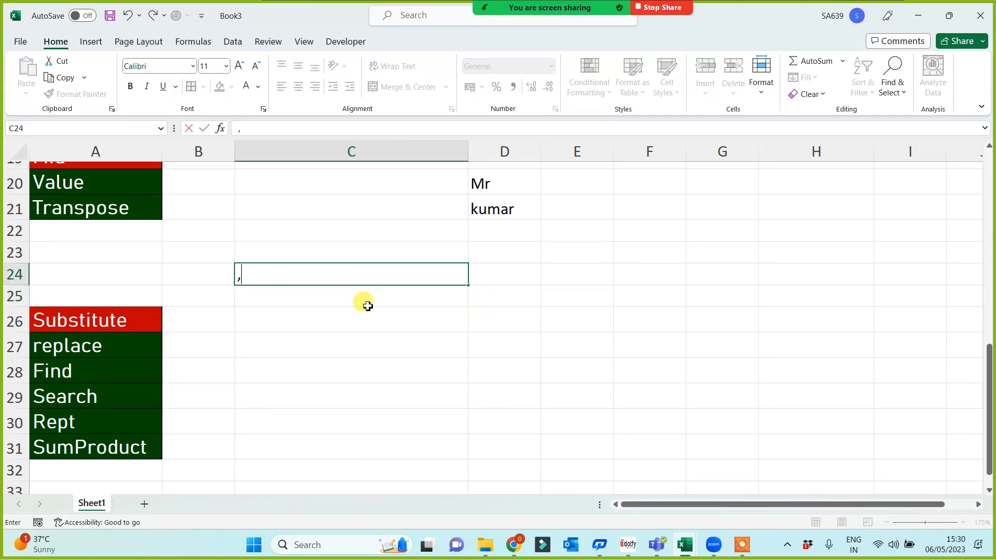
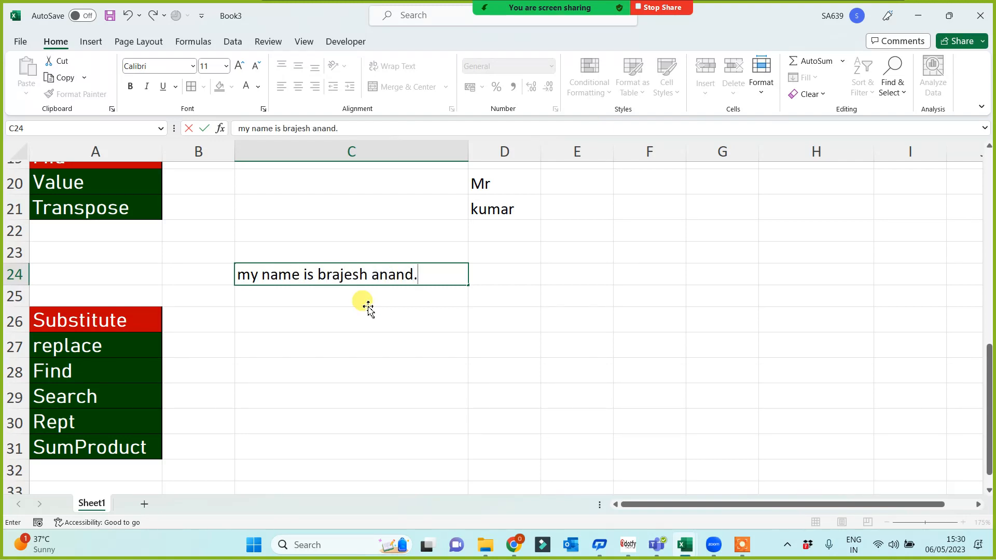
key(Return)
click(123, 318)
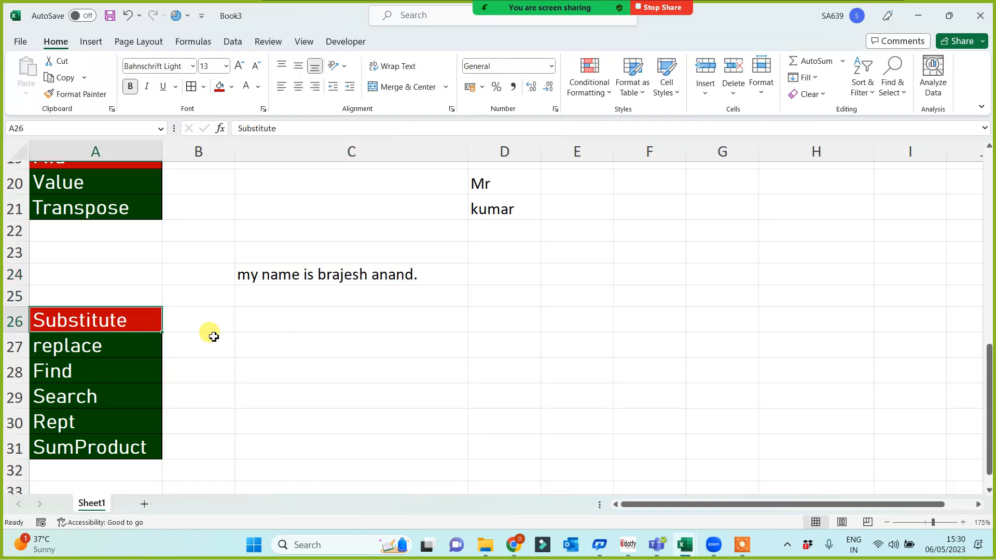
click(302, 326)
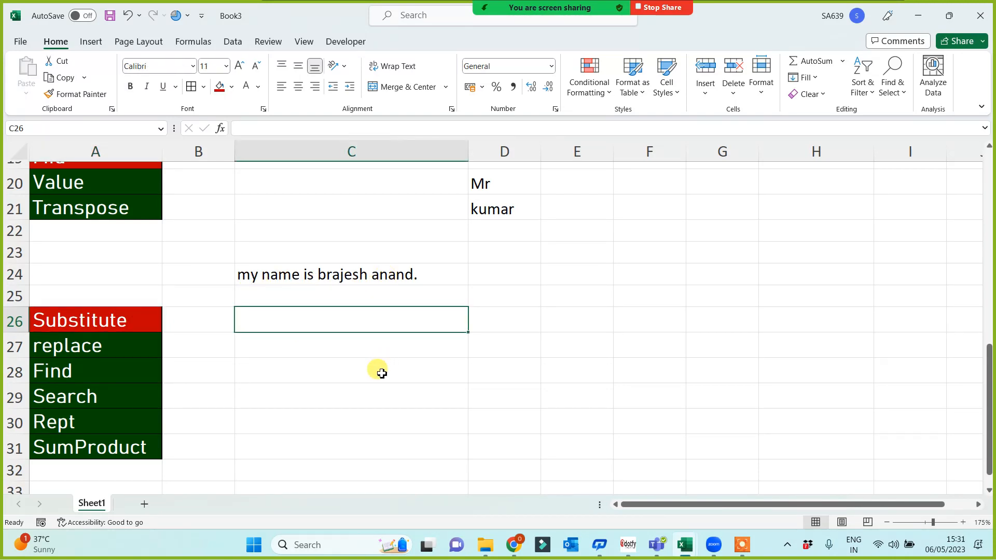
Enter =SUBSTITUTE(C24,"my","your") in C26, then compare it with the original sentence in C24.
text(=)
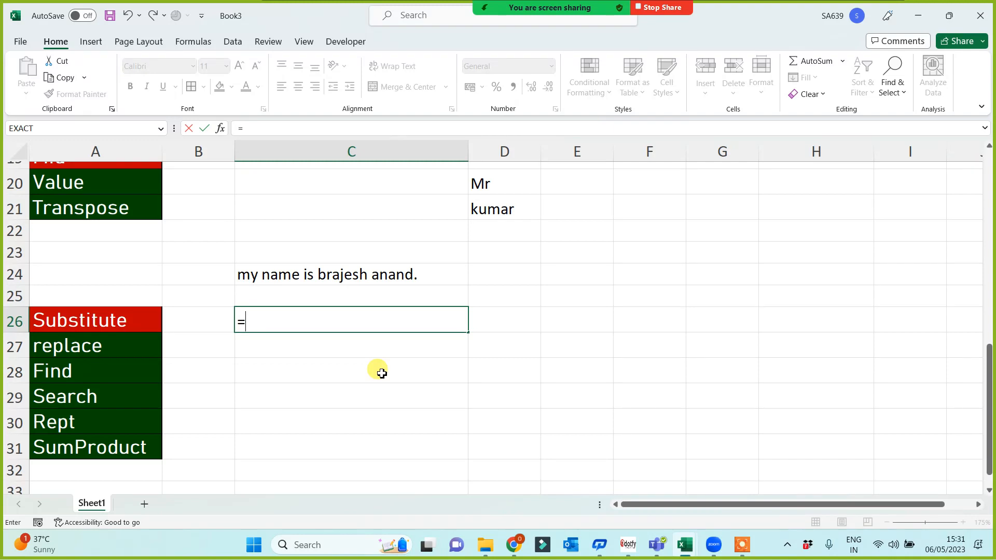
text(subs)
key(Tab)
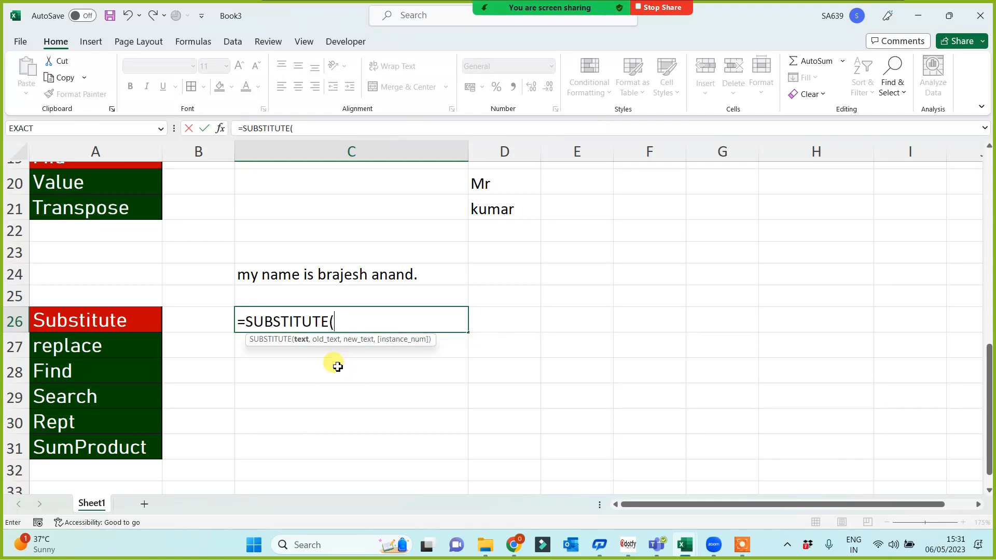
click(324, 279)
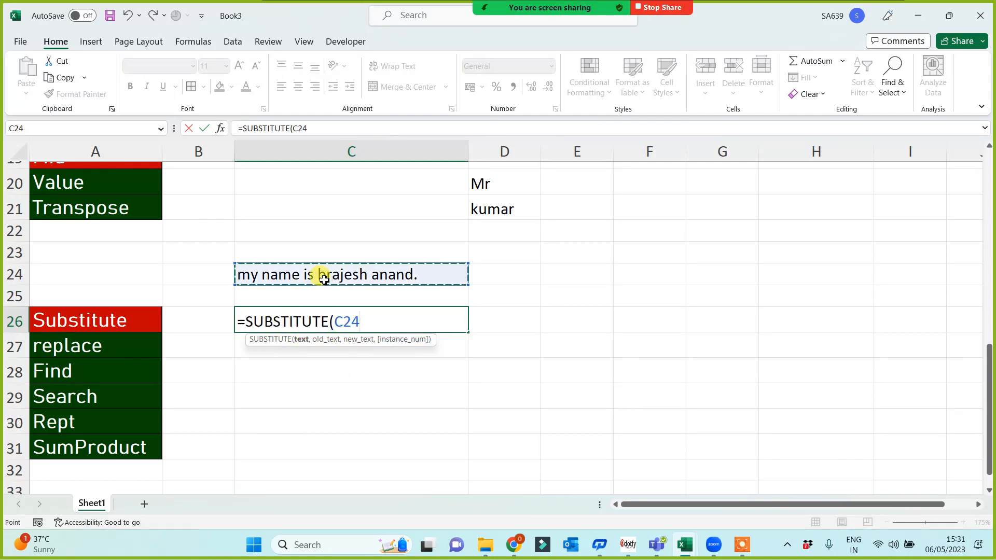
text(,)
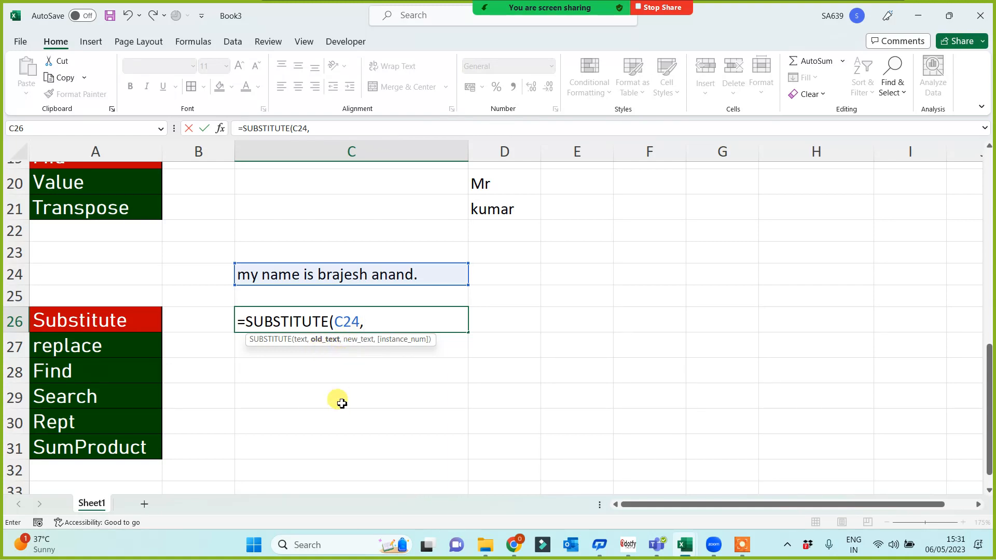
text("my",)
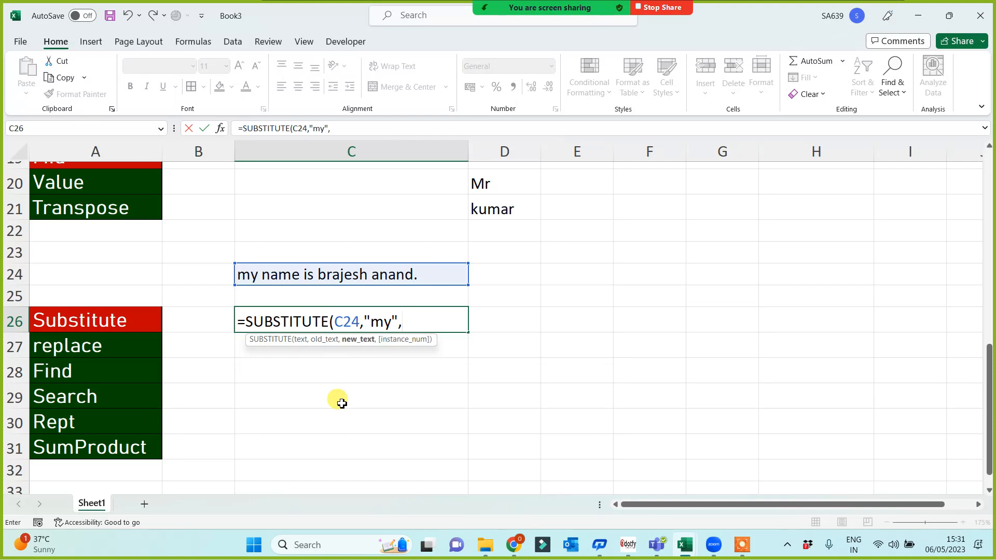
text("your"))
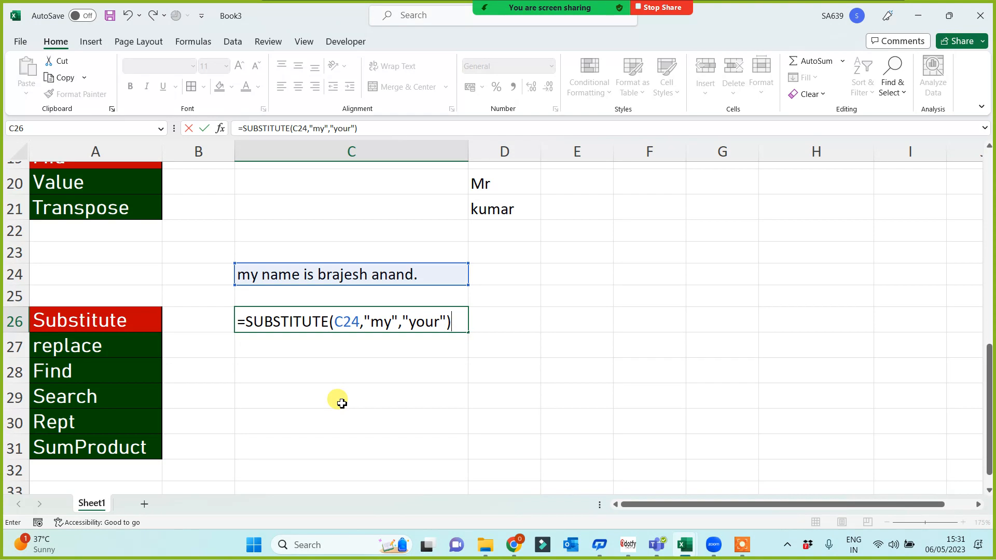
key(Return)
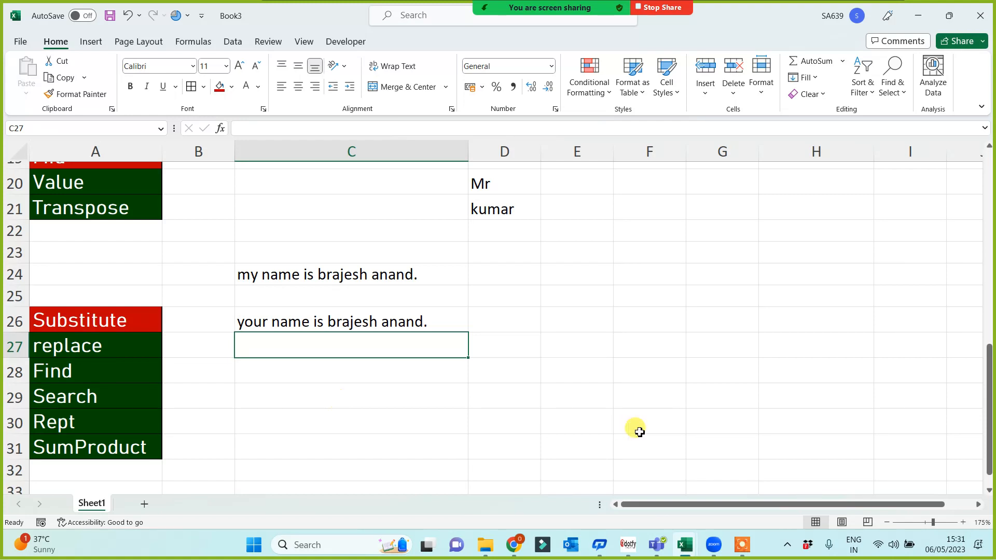
click(249, 274)
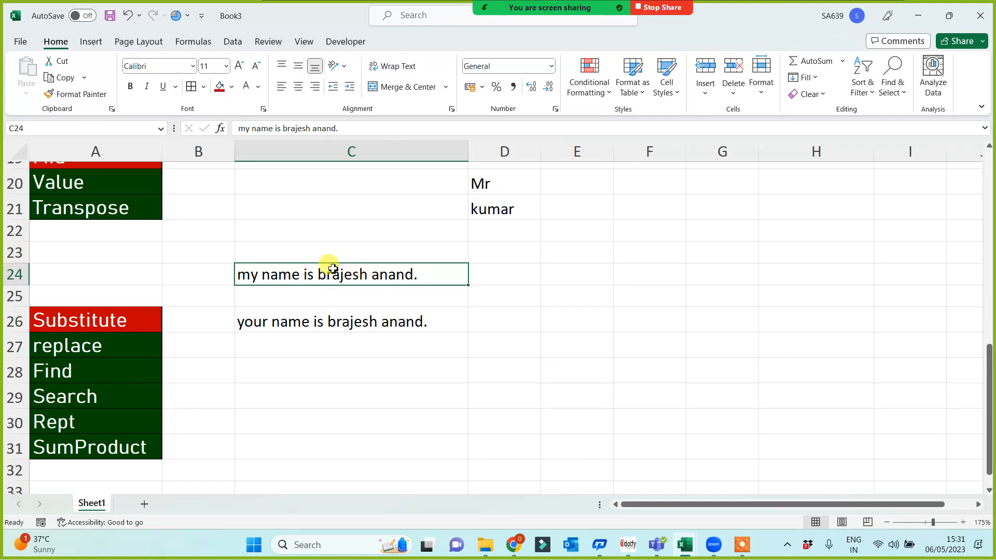
Start a MID formula on C24 in D26, then erase it back to the equals sign.
click(531, 322)
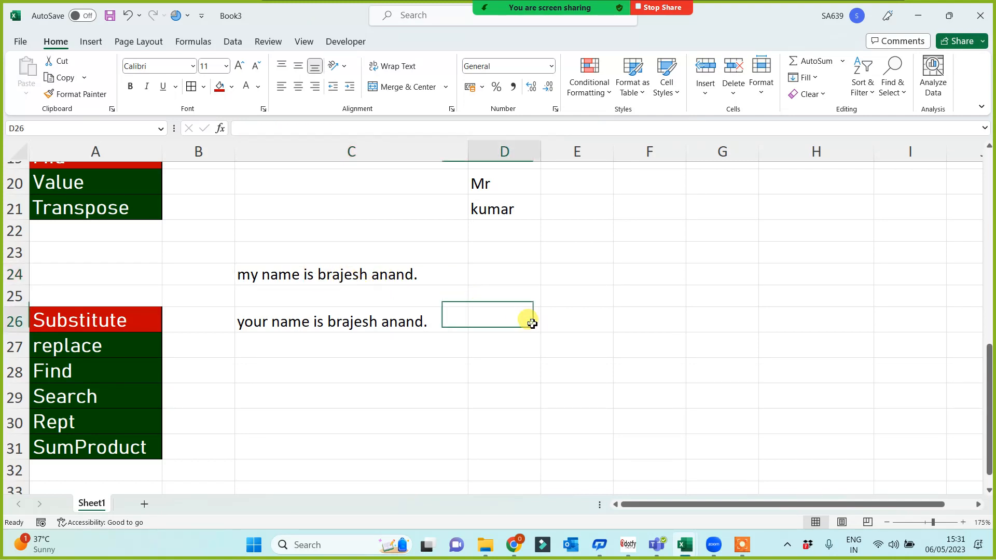
text(=)
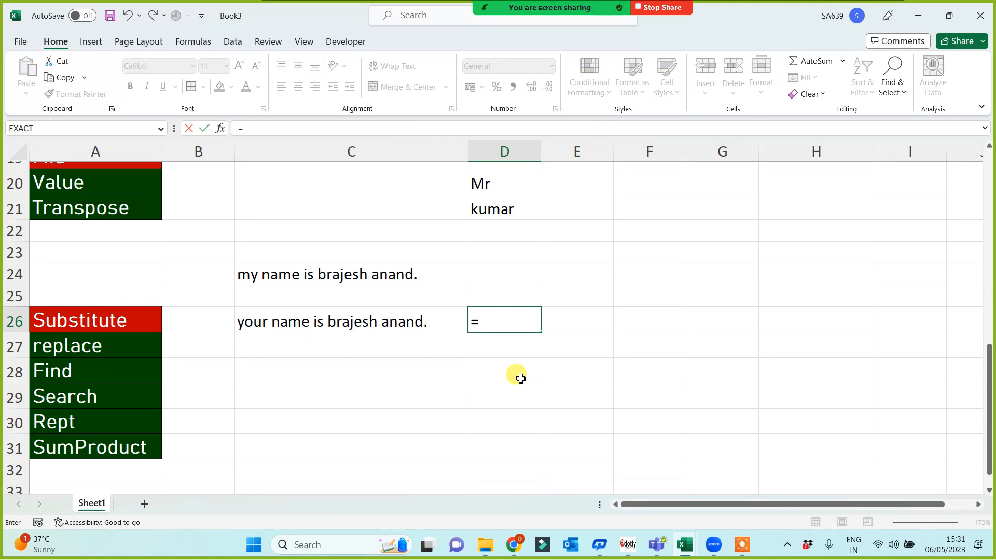
text(mid()
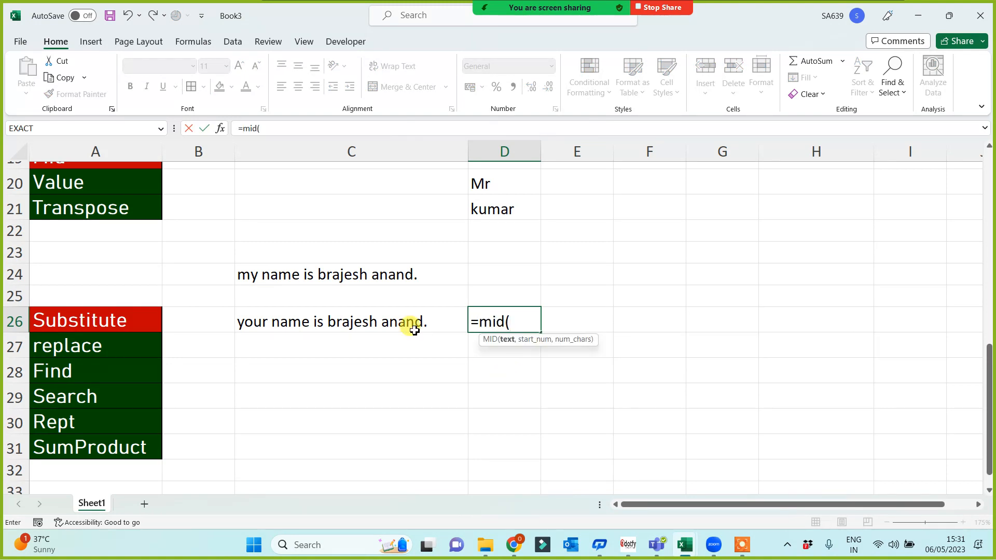
click(381, 279)
text(,)
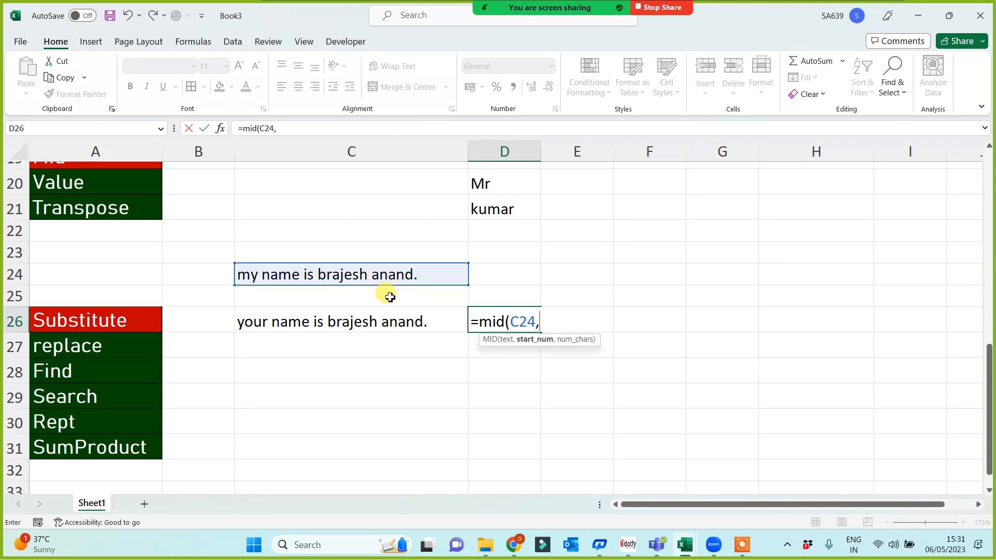
key(BackSpace)
key(BackSpace)
key(BackSpace)
key(BackSpace)
key(BackSpace)
key(BackSpace)
key(BackSpace)
key(BackSpace)
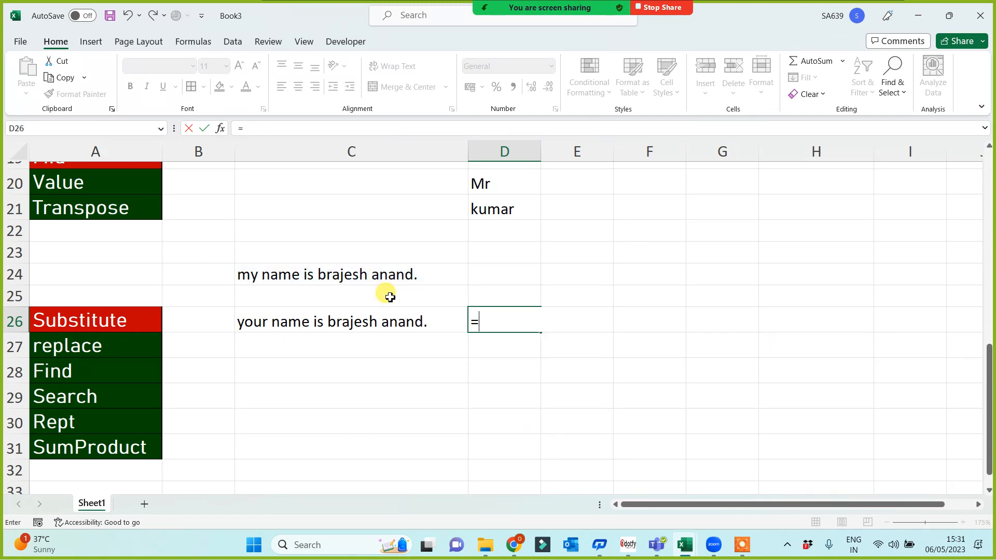
Complete a SUBSTITUTE formula in D26 replacing C24's first name with a different name.
text(subs)
key(Tab)
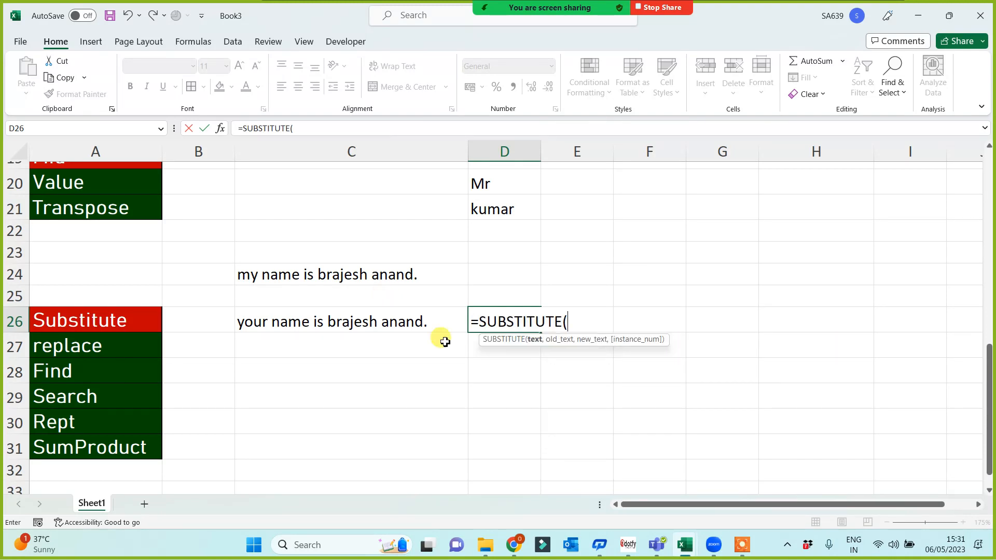
click(365, 274)
text(,)
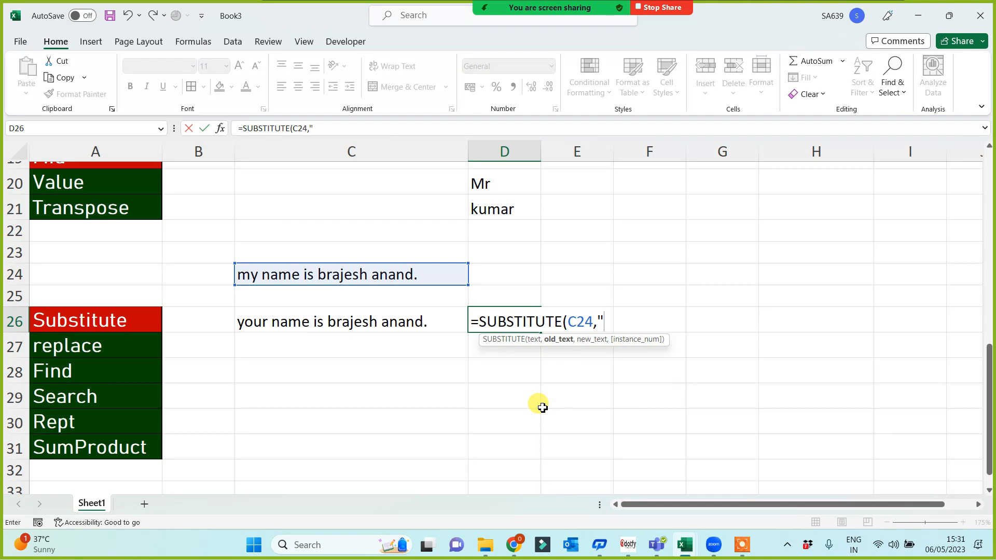
text("brajesh","pooo)
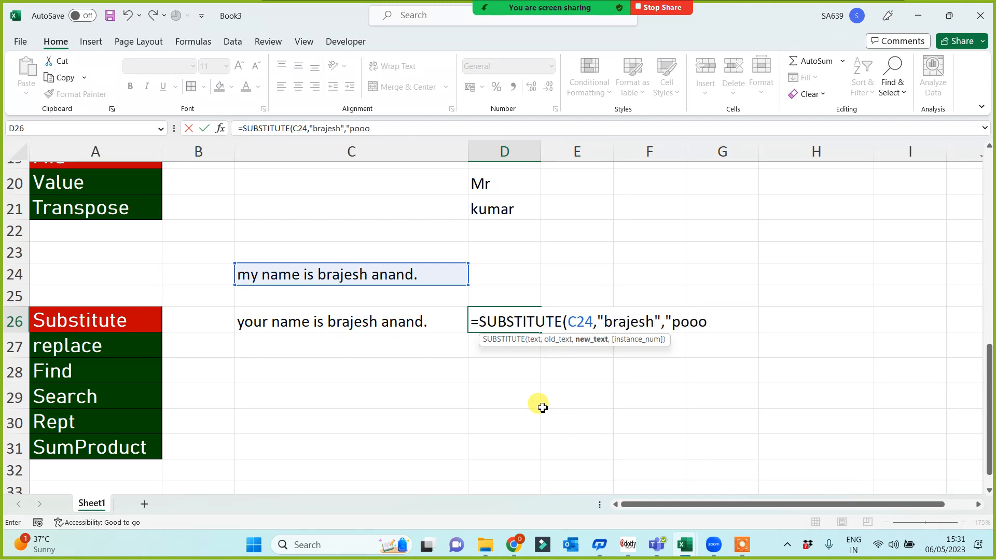
key(BackSpace)
text(ja"))
key(Return)
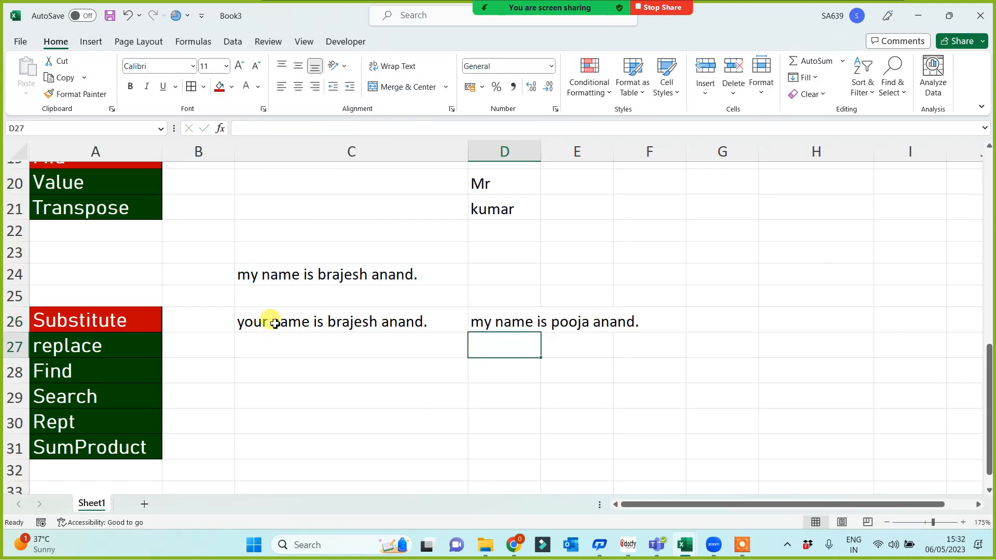
click(134, 323)
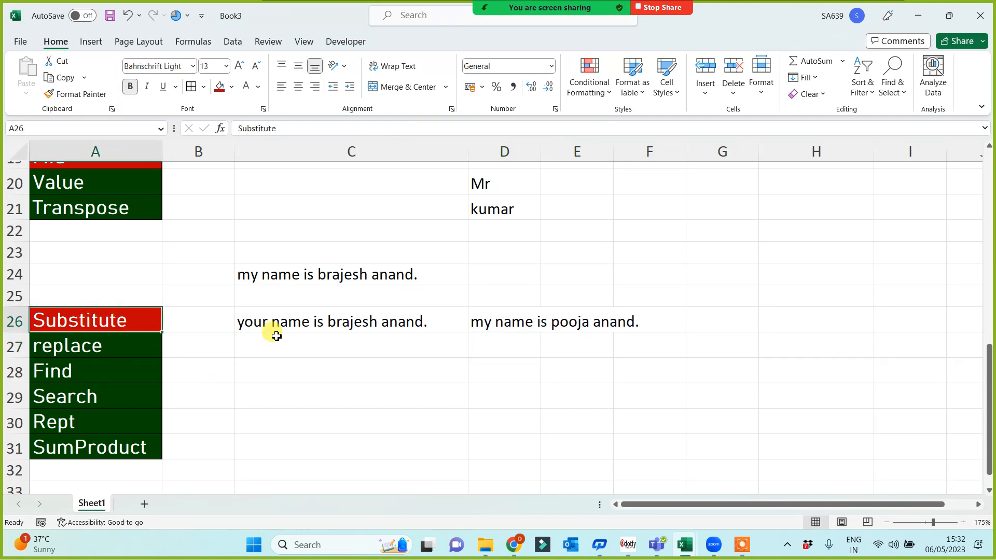
Fill the replace label in A27 red and select C27.
click(88, 343)
click(220, 88)
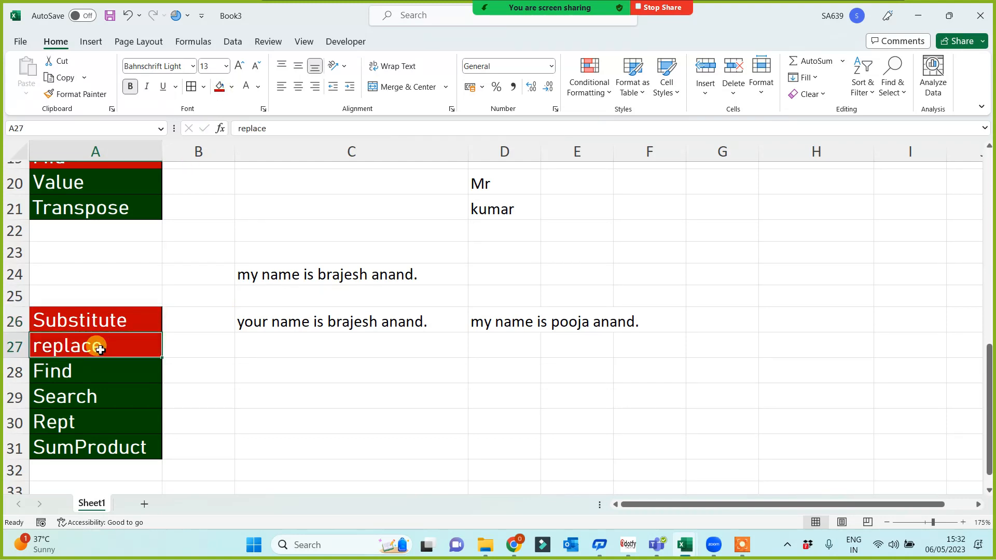
click(310, 356)
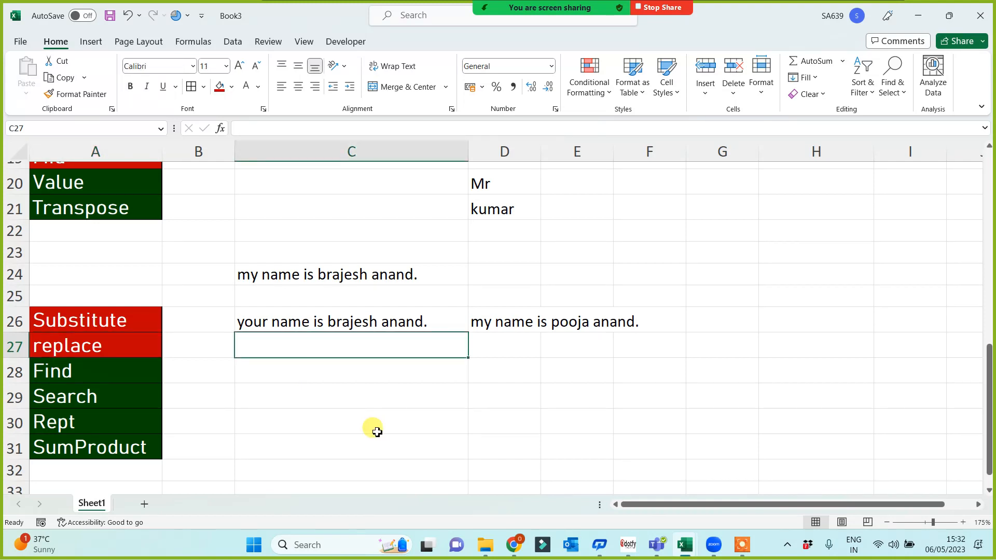
Enter =REPLACE(C24,1,2,"your") in C27 so the sentence reads "your name is…".
text(=repla)
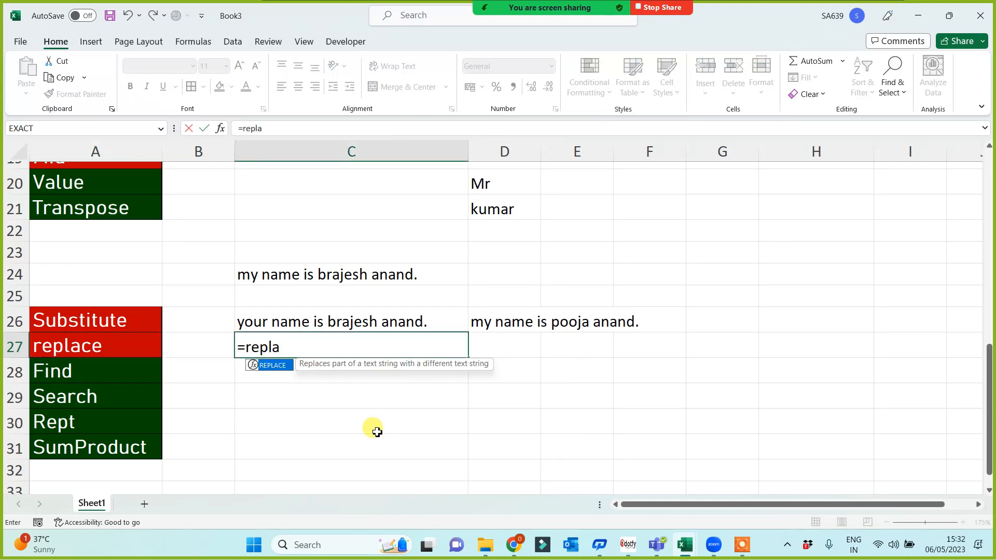
key(Tab)
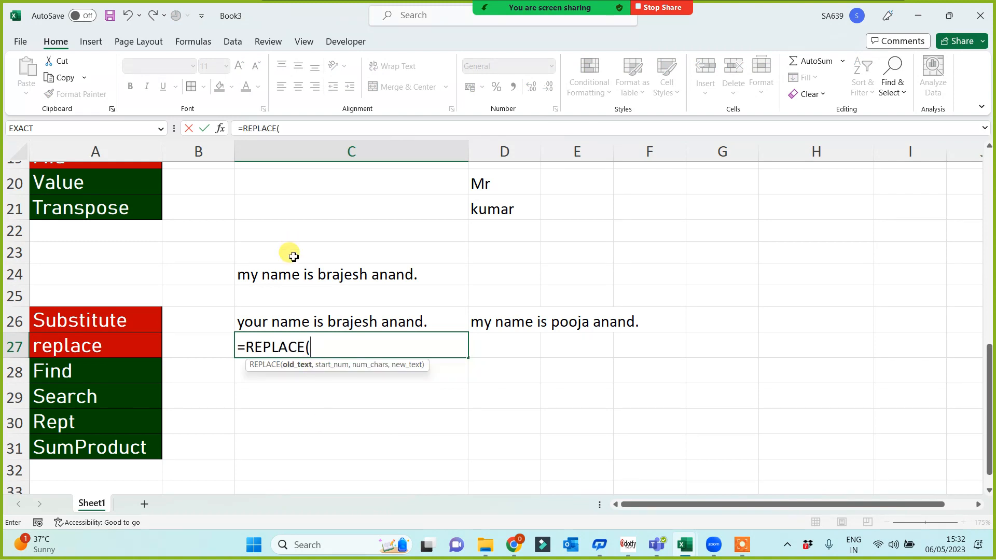
click(315, 281)
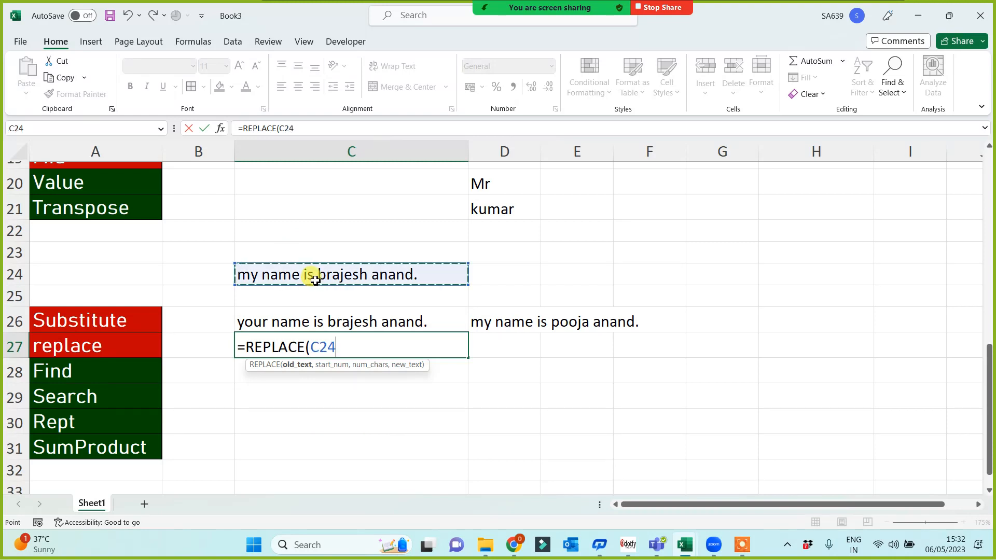
text(,)
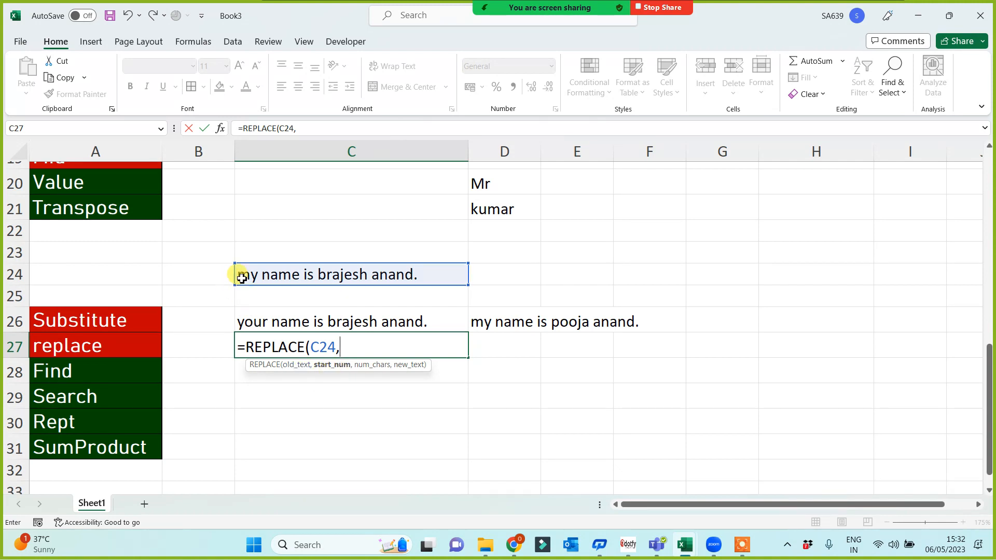
text(1)
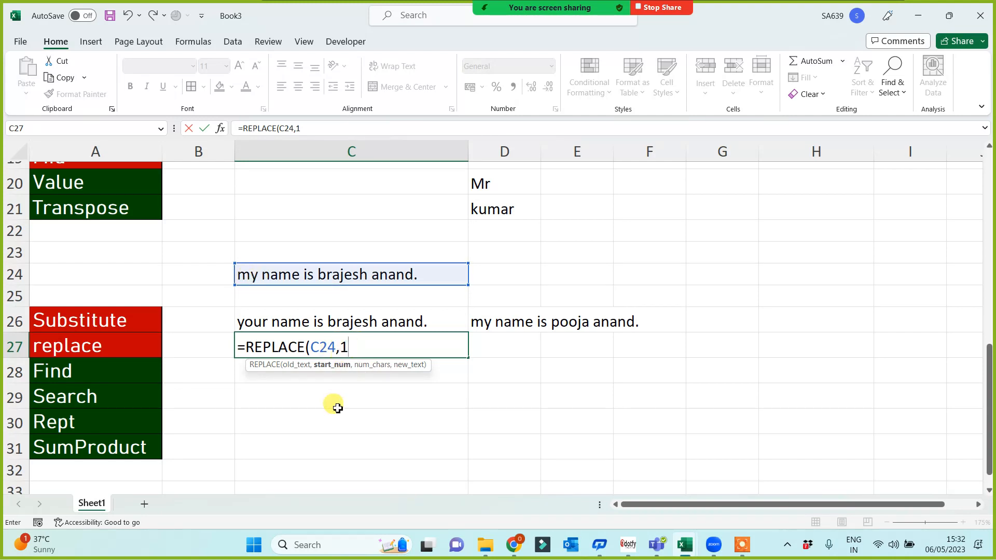
text(,)
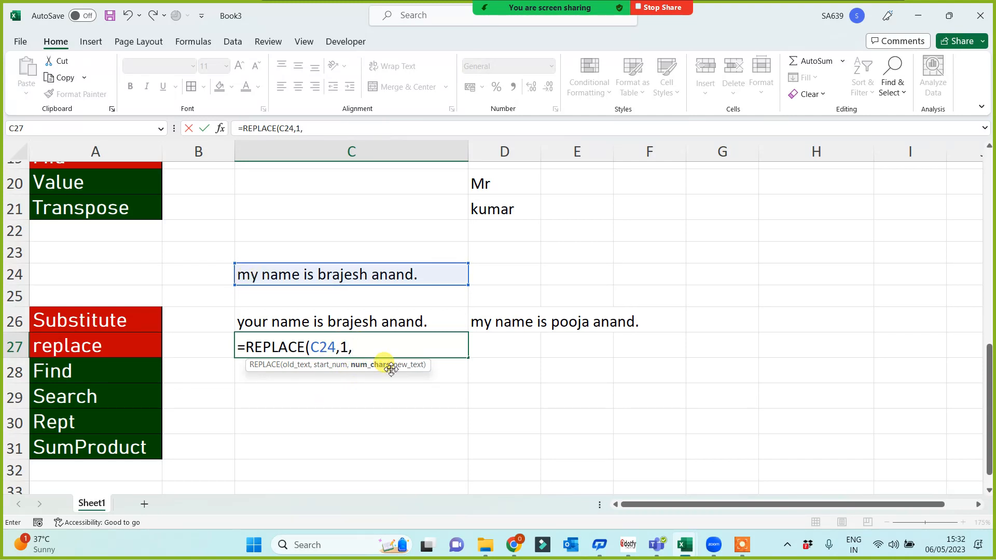
text(2,)
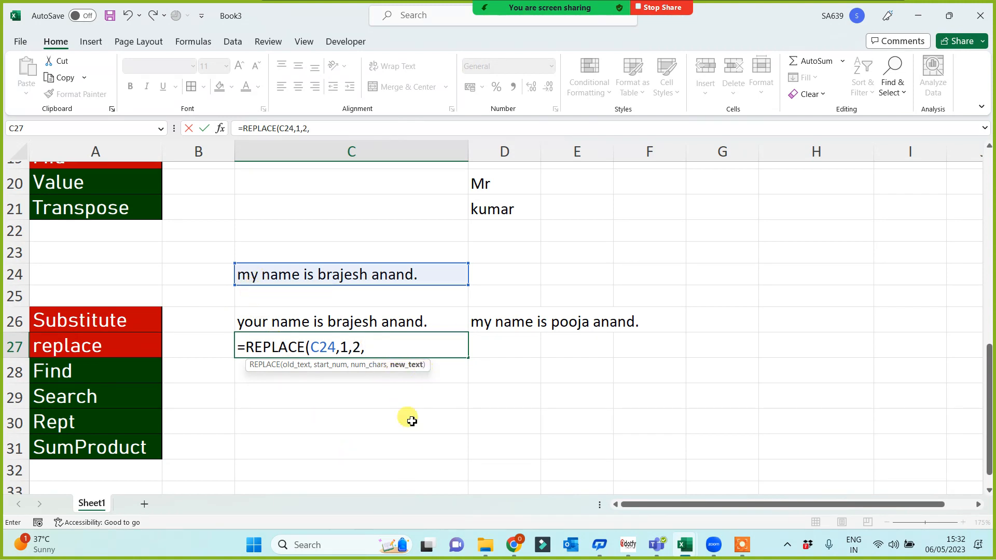
text("your)
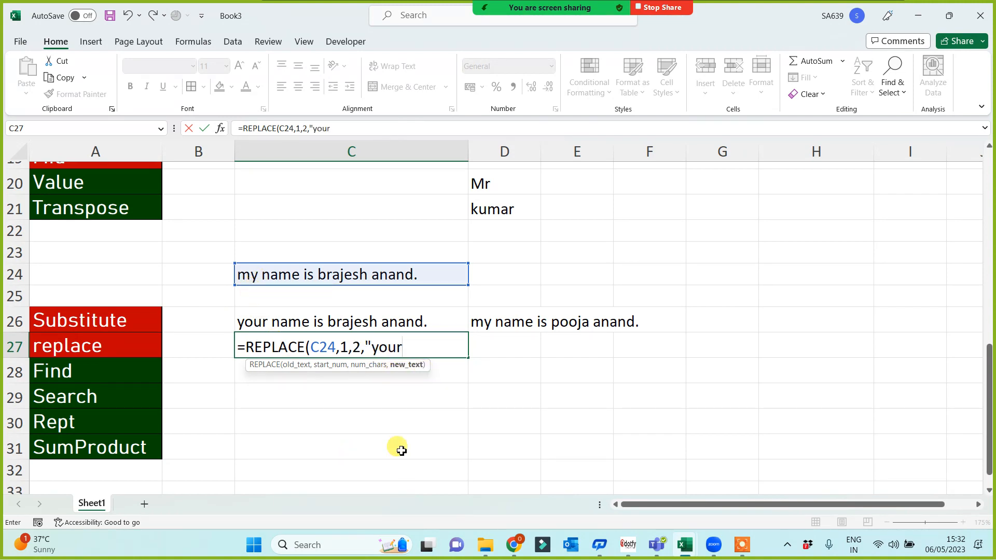
text("))
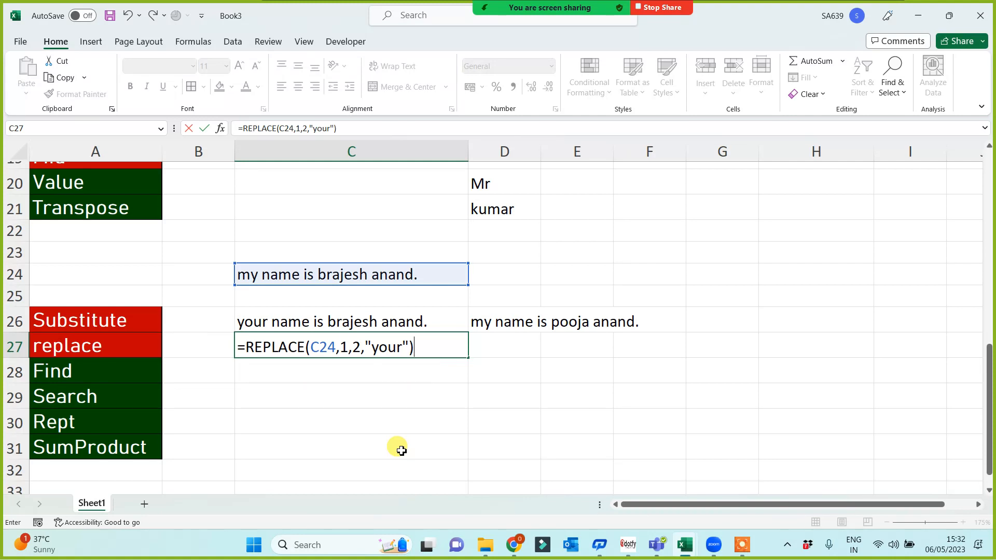
key(Return)
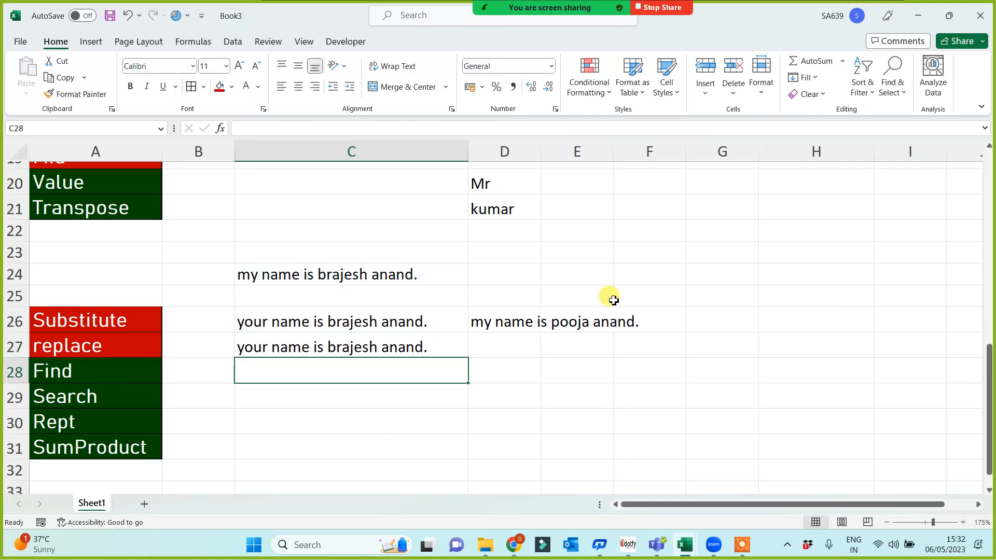
Check the Substitute and Replace labels and their formulas in C26 and C27.
click(74, 325)
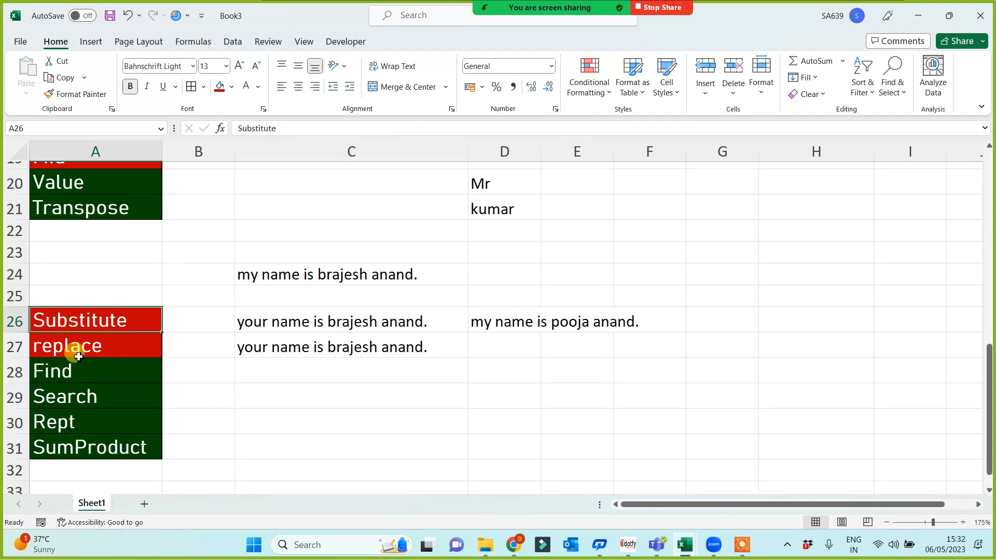
click(73, 349)
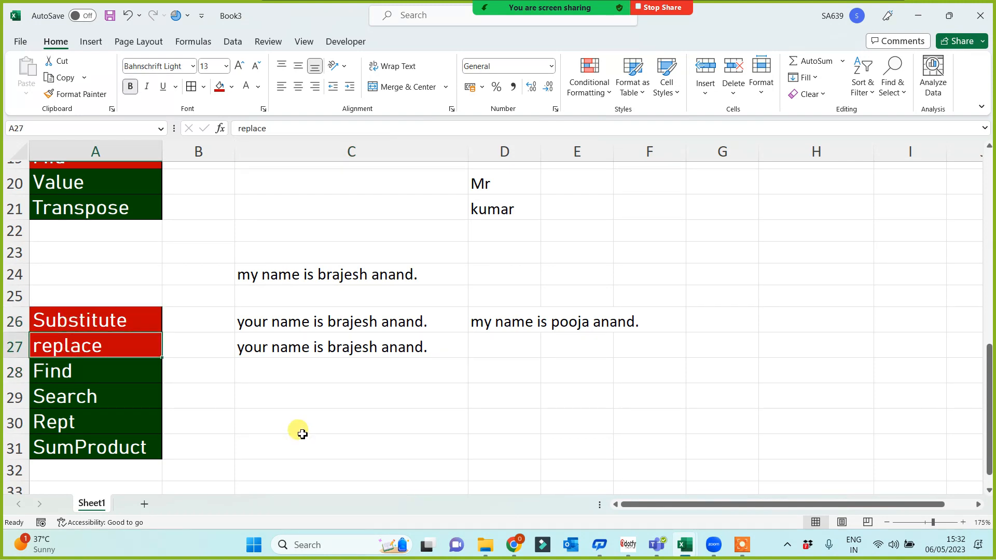
click(269, 350)
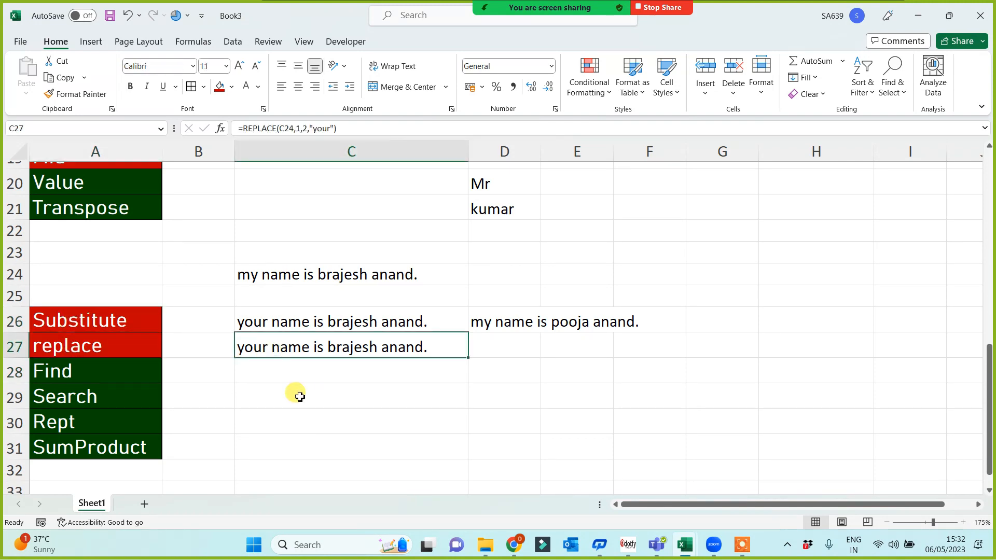
click(270, 326)
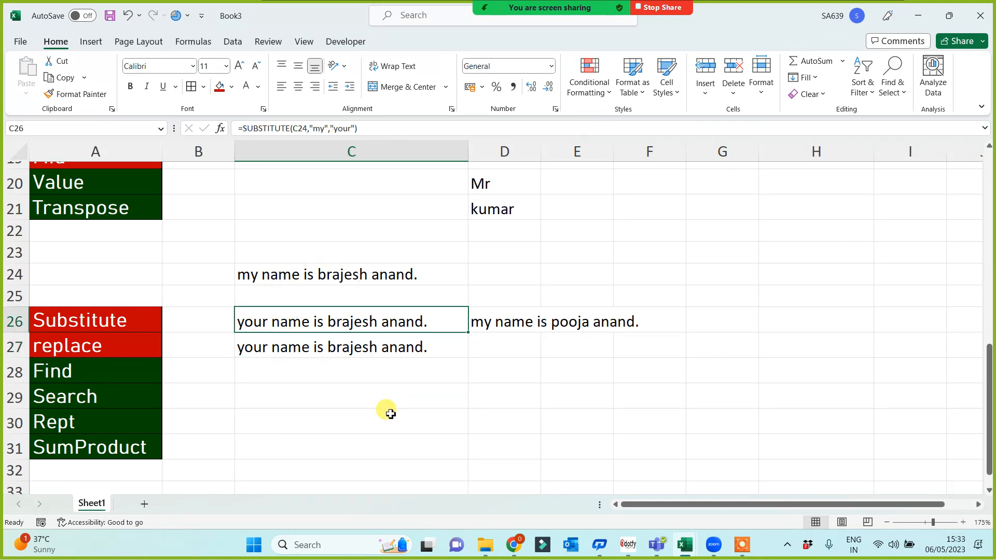
Shift the Find, Search, Rept and SumProduct labels from A28:A31 to start at A30.
scroll(322, 439, down, 2)
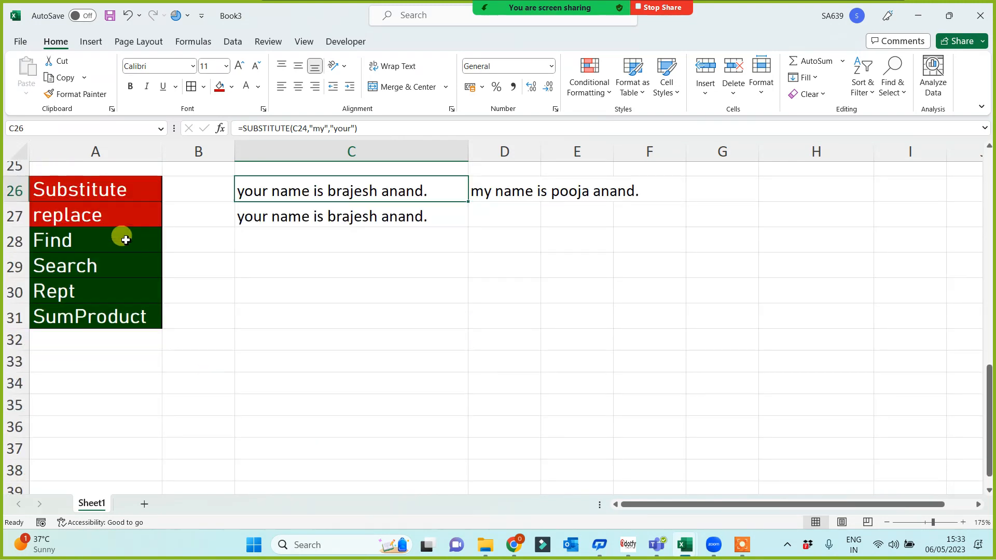
drag(124, 239, 123, 314)
key(ctrl+c)
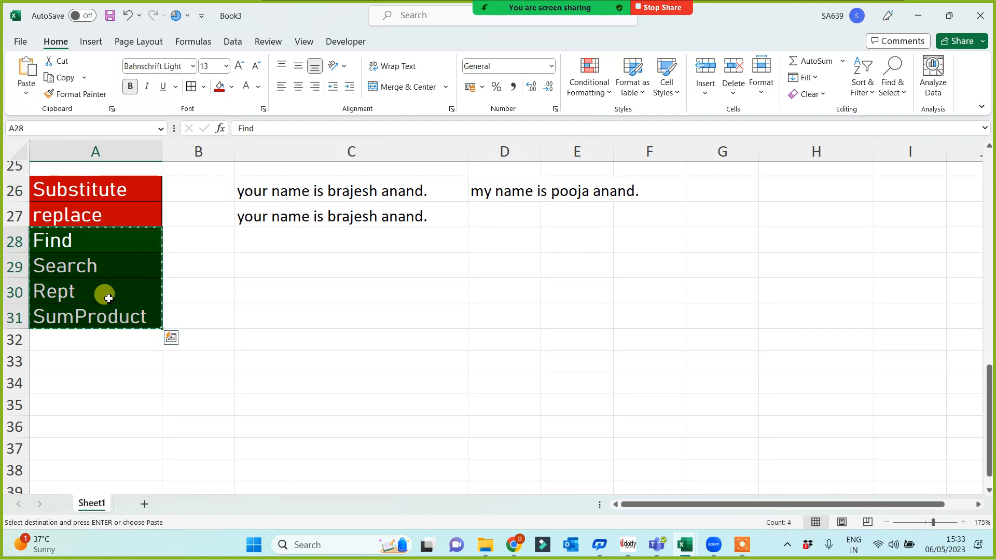
click(105, 293)
key(Return)
Type a sample 'my name is …' sentence with a person's name into D30.
click(387, 315)
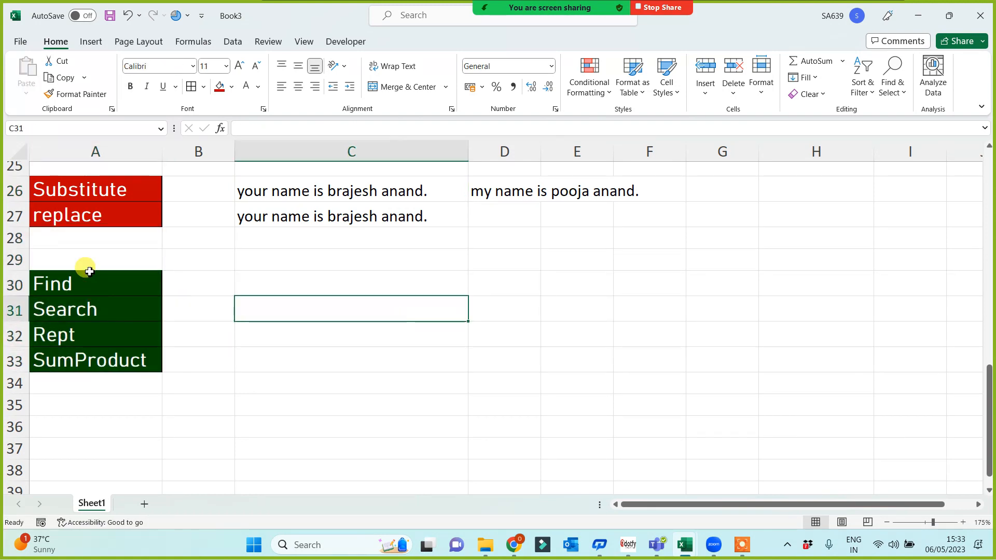
click(286, 283)
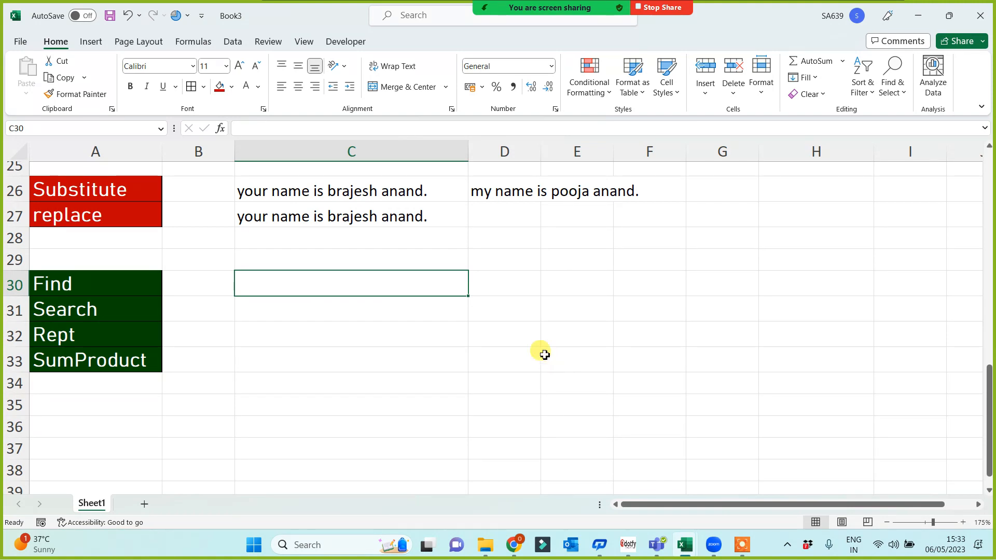
click(513, 280)
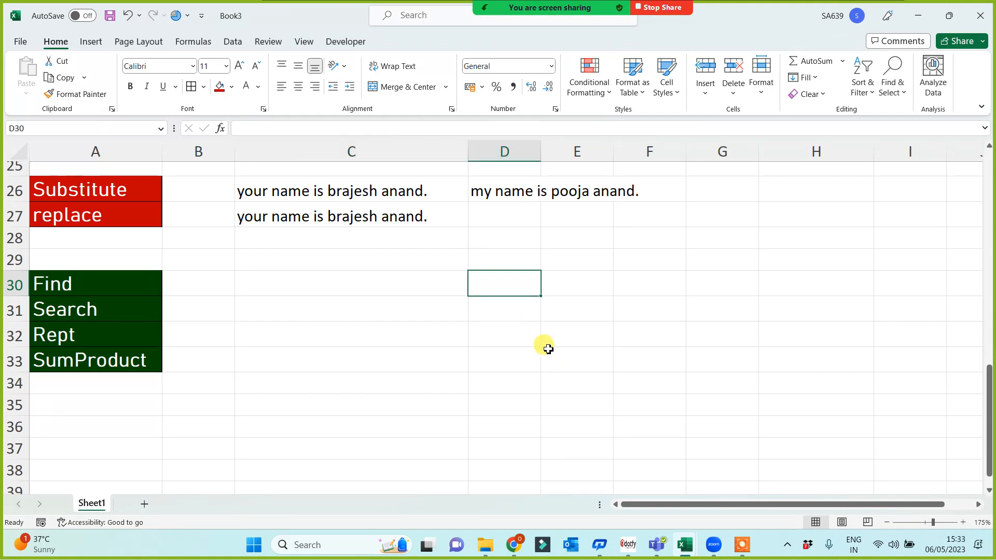
text(my name )
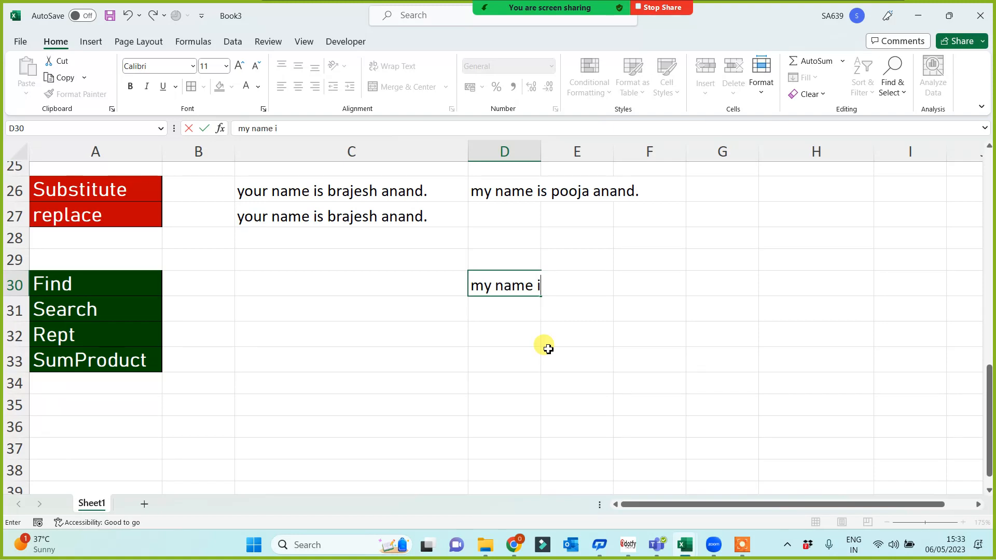
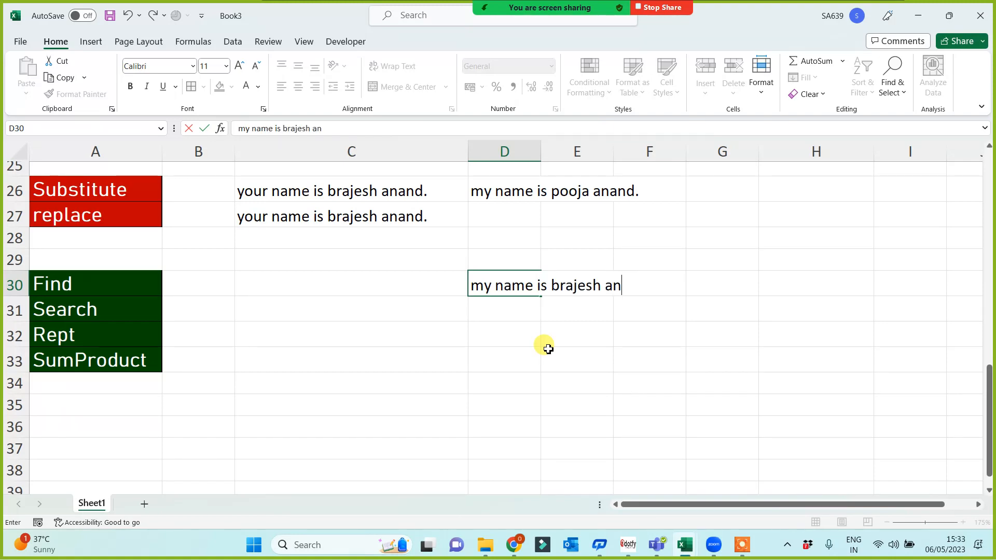
Autofit column D to the sentence and enter =FIND("n",D30) in C30, returning 4.
click(545, 358)
double_click(538, 160)
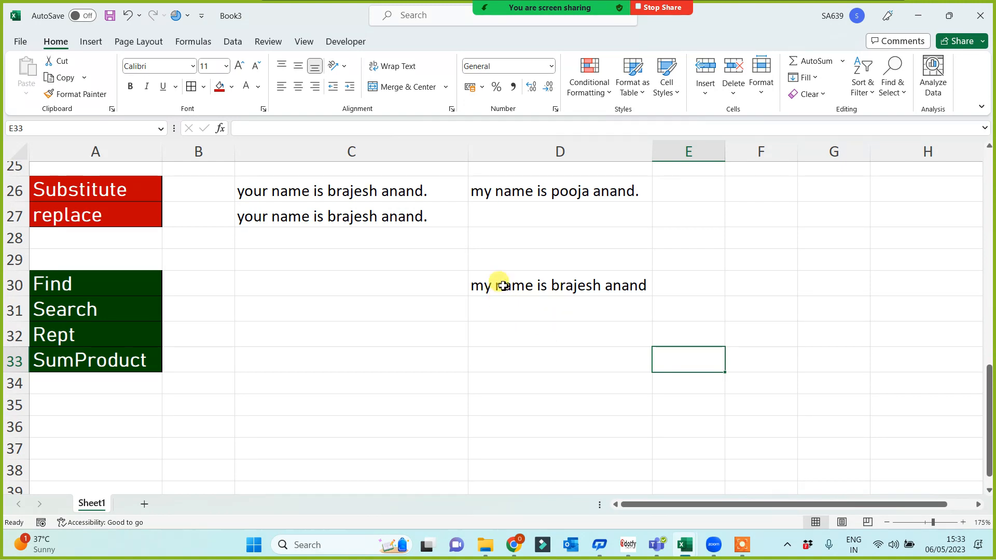
click(320, 285)
text(=)
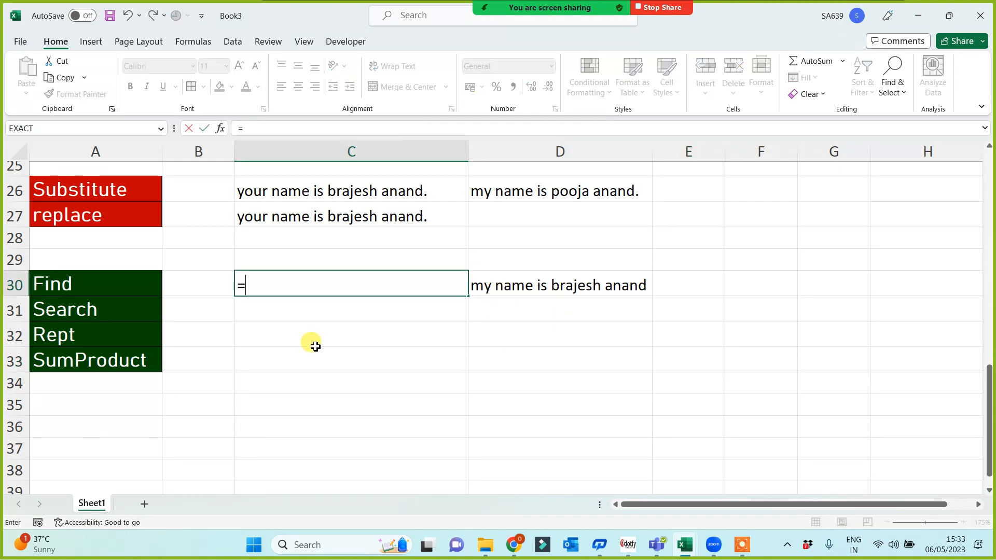
text(find()
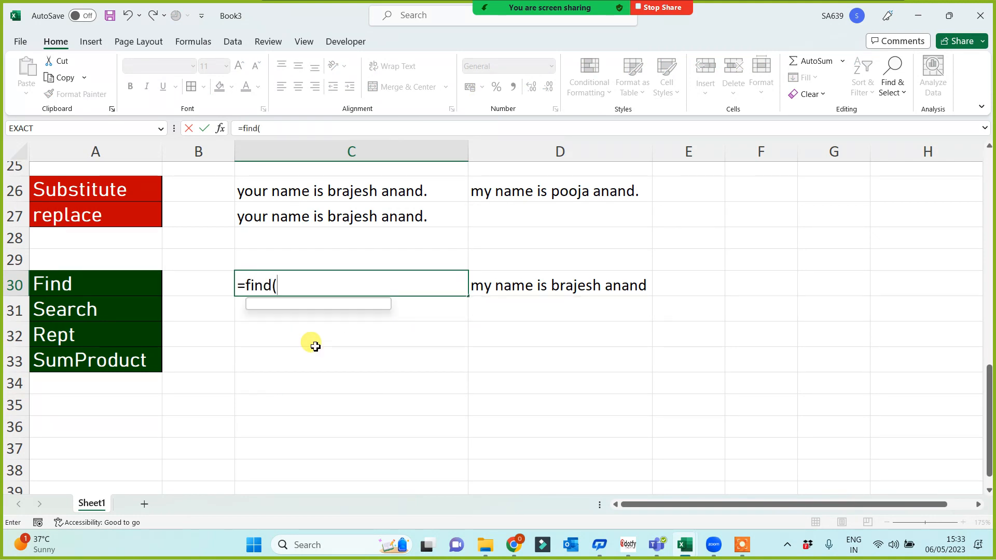
text("n)
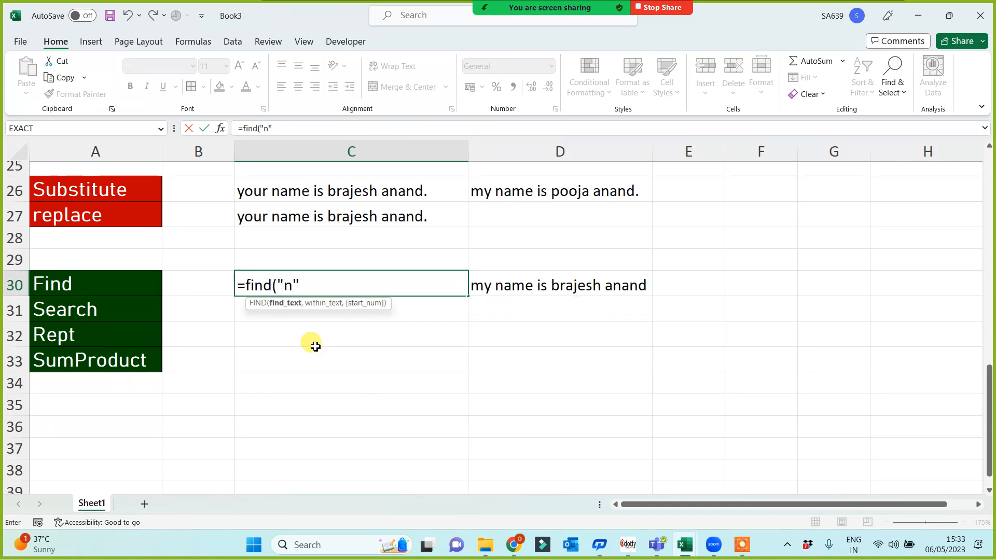
text(",)
click(611, 287)
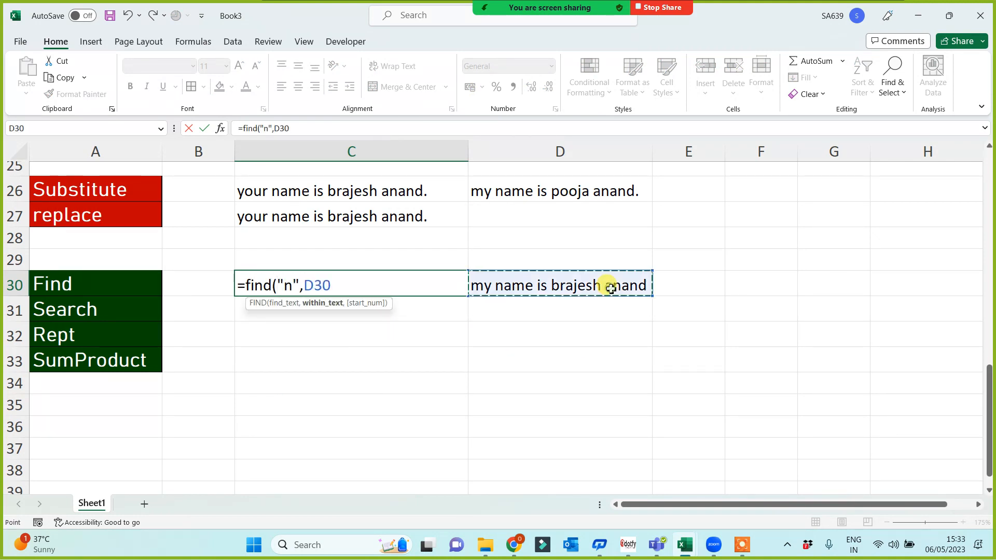
key(Return)
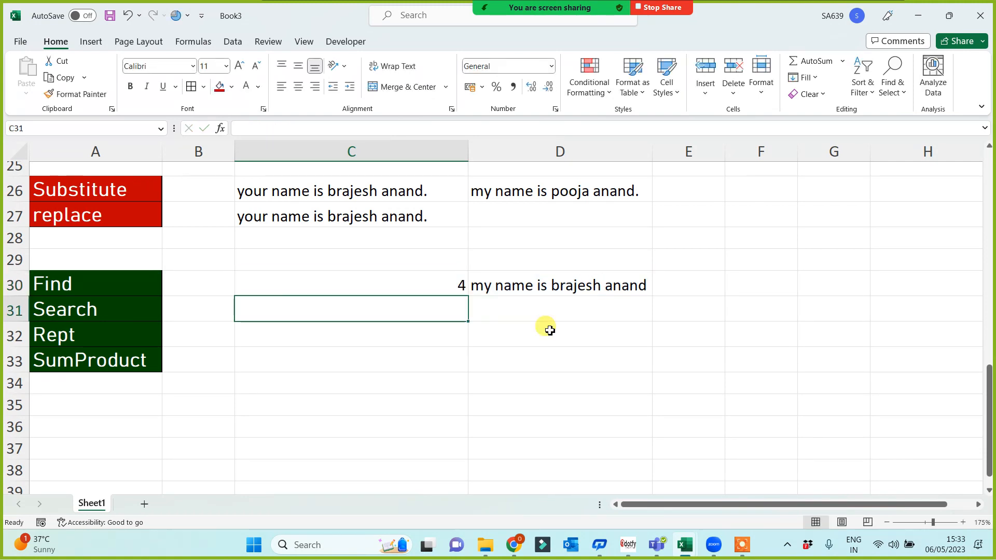
click(420, 283)
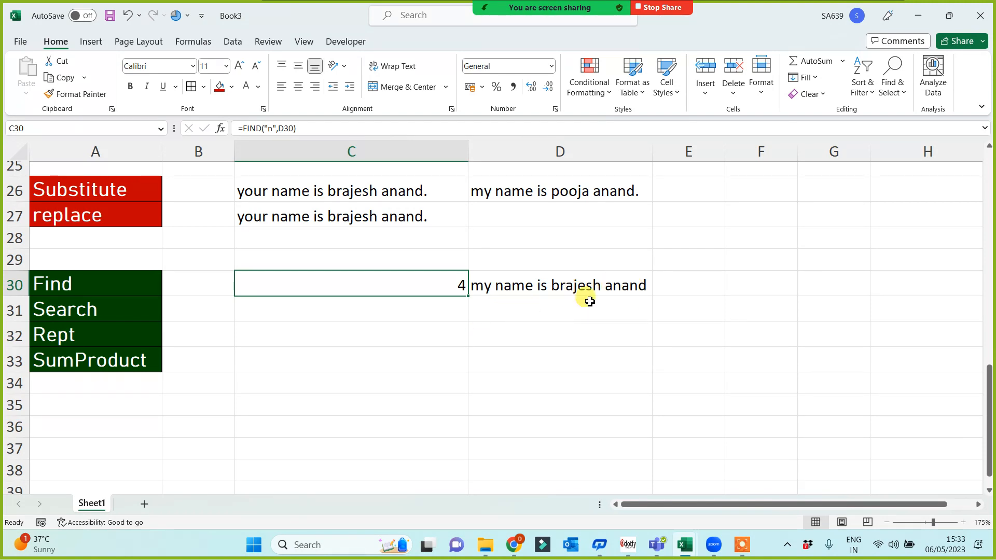
Enter =SEARCH("n",D30) in C31.
click(442, 284)
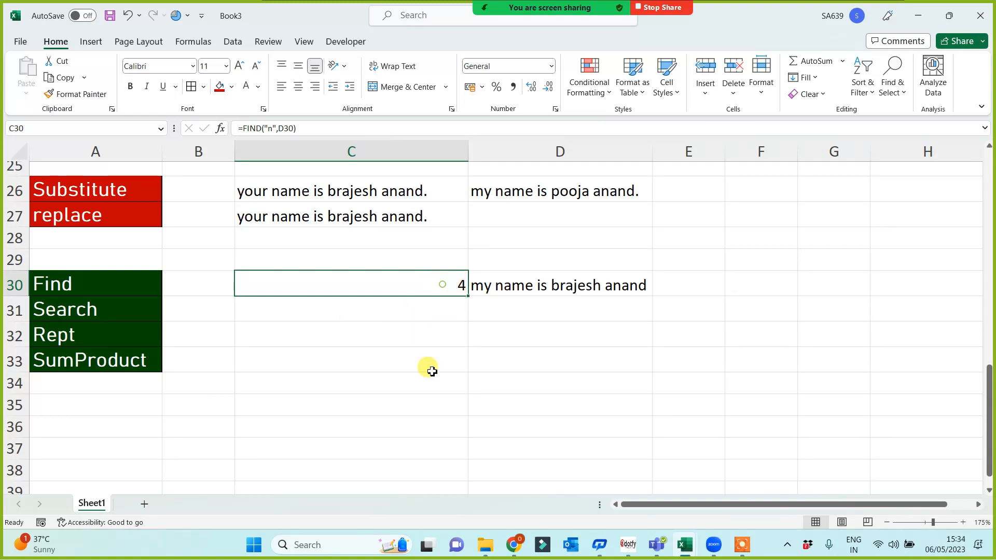
click(417, 306)
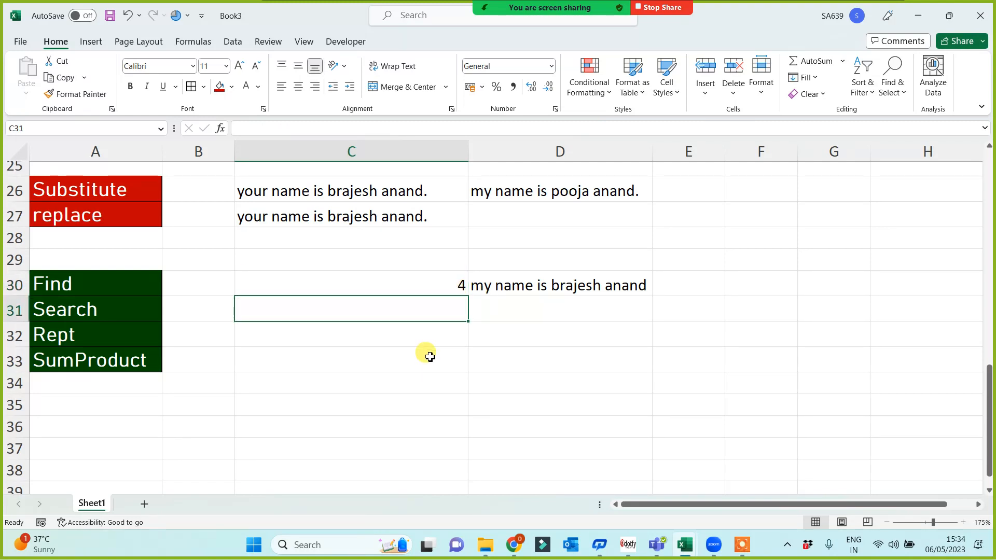
text(=search)
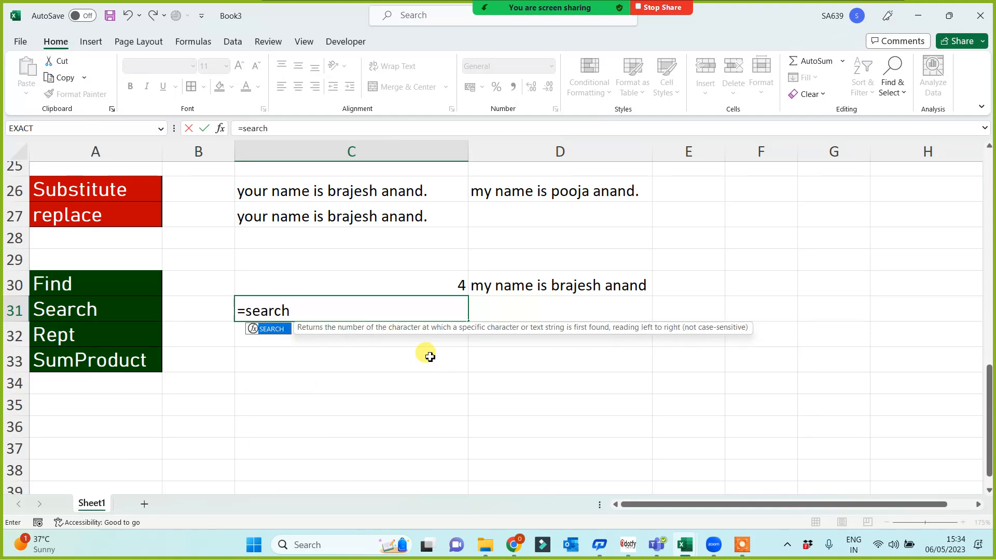
text(("n)
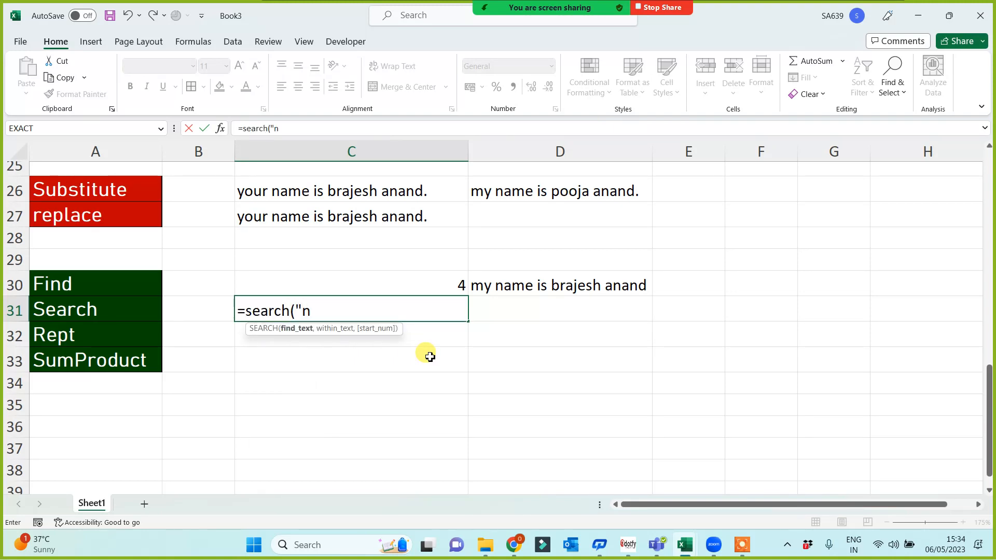
text(",)
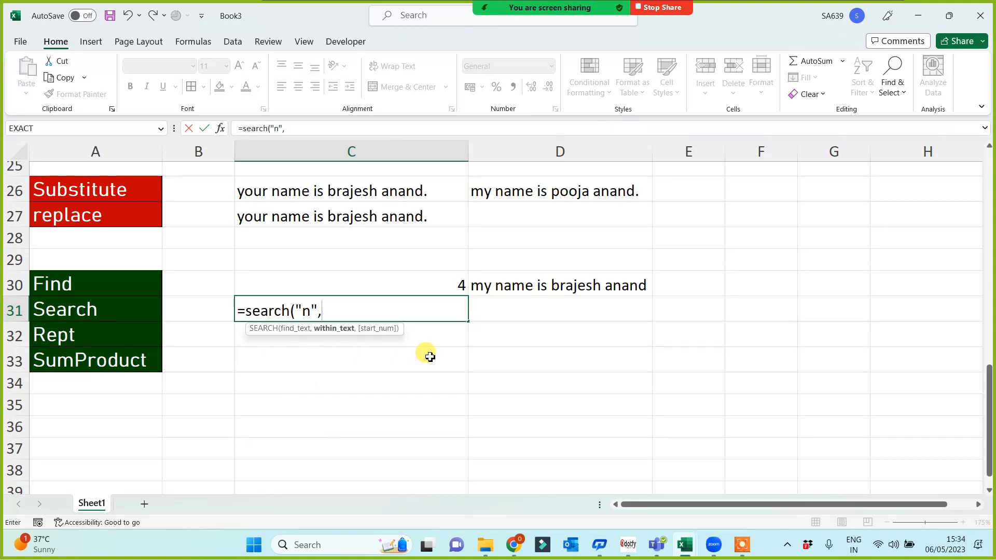
click(541, 286)
key(Return)
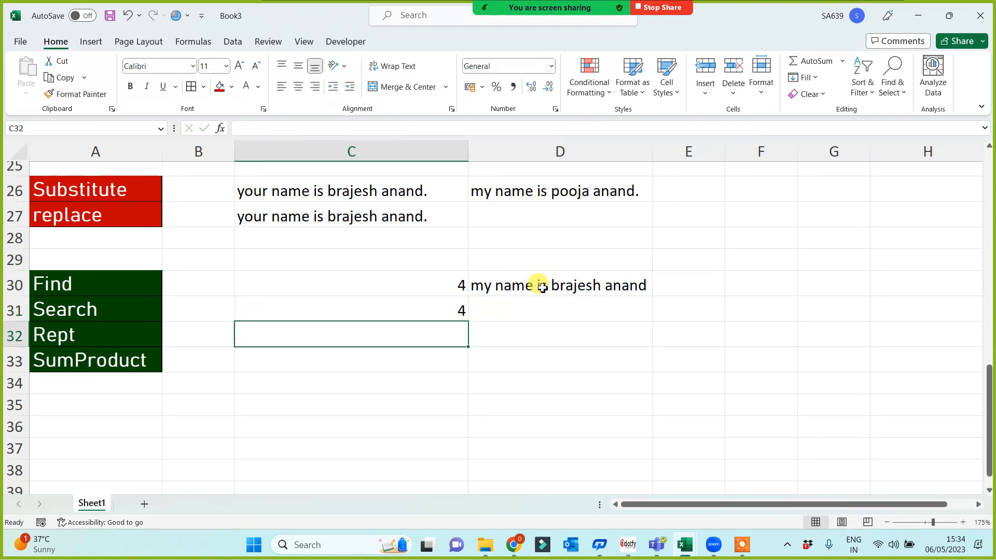
Fill the Find and Search labels in A30:A31 red.
drag(356, 291, 383, 301)
click(462, 391)
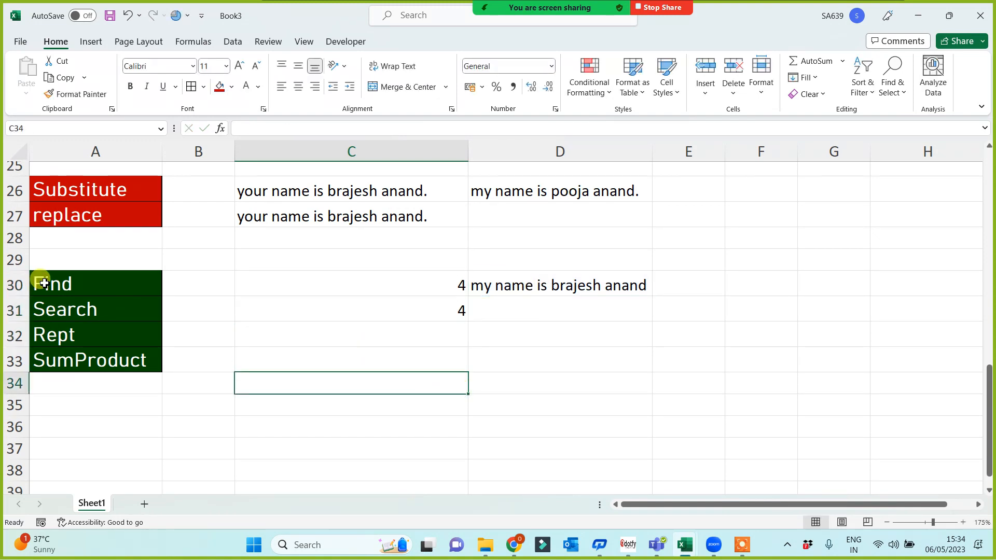
drag(37, 283, 45, 307)
click(221, 86)
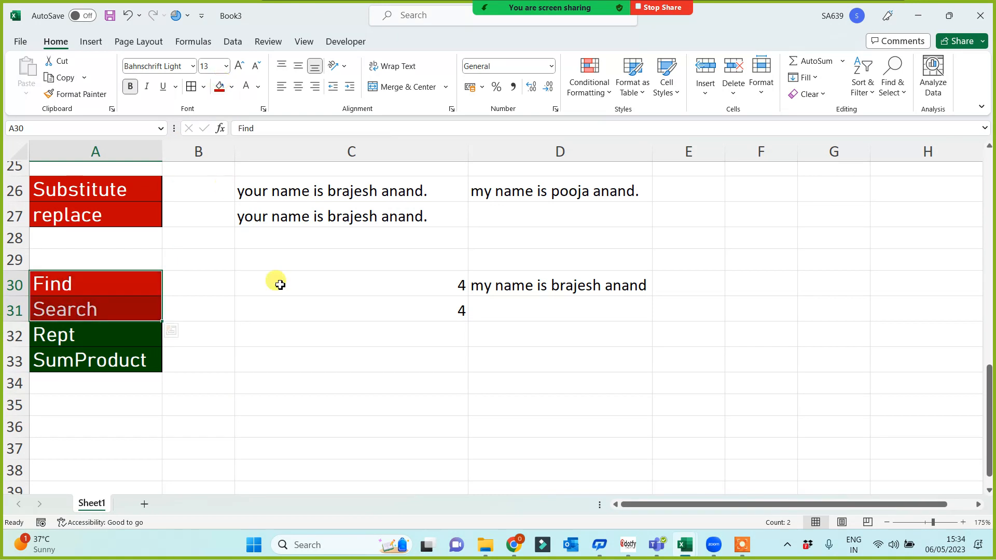
Change the FIND and SEARCH formulas in C30 and C31 to look for capital "N".
click(413, 292)
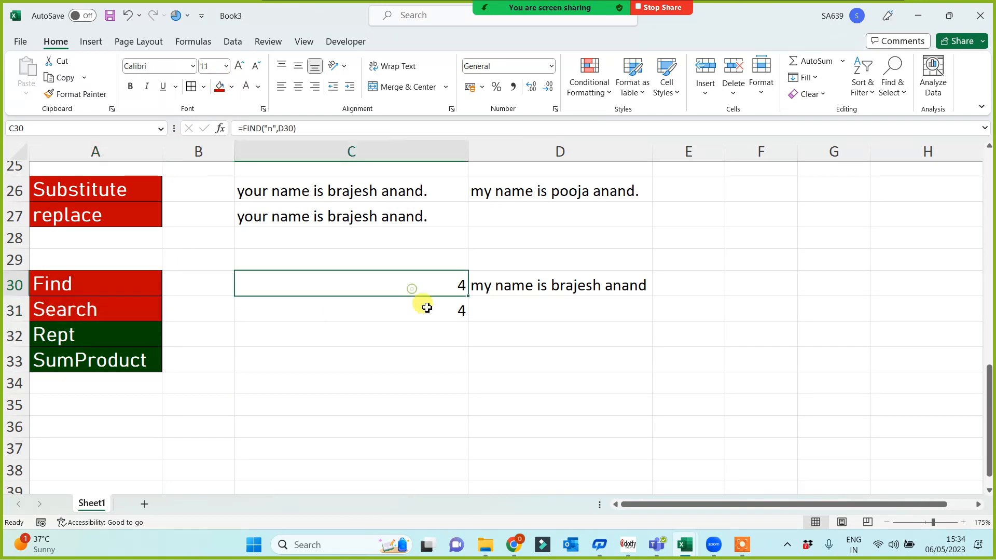
click(271, 128)
key(BackSpace)
text(N)
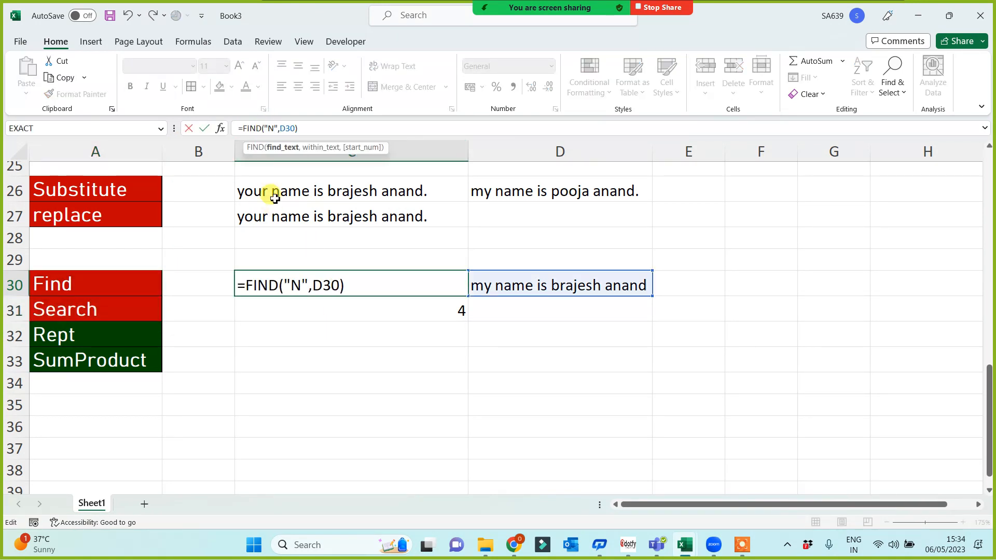
key(Return)
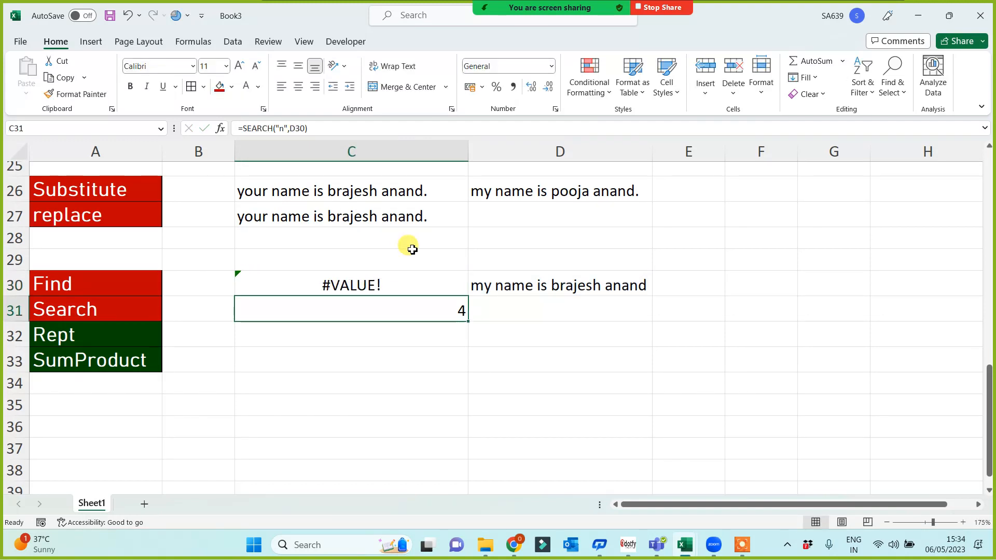
click(578, 293)
click(407, 310)
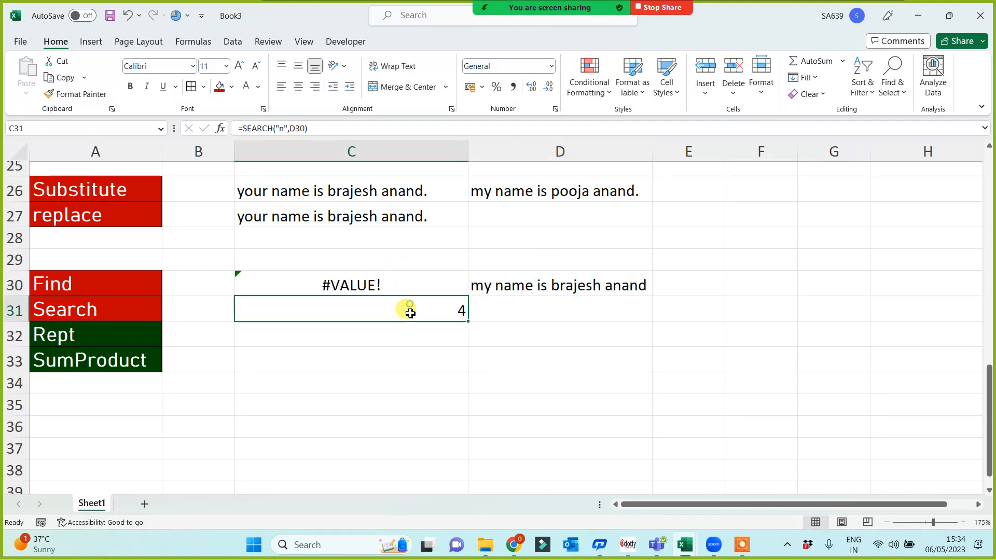
click(289, 128)
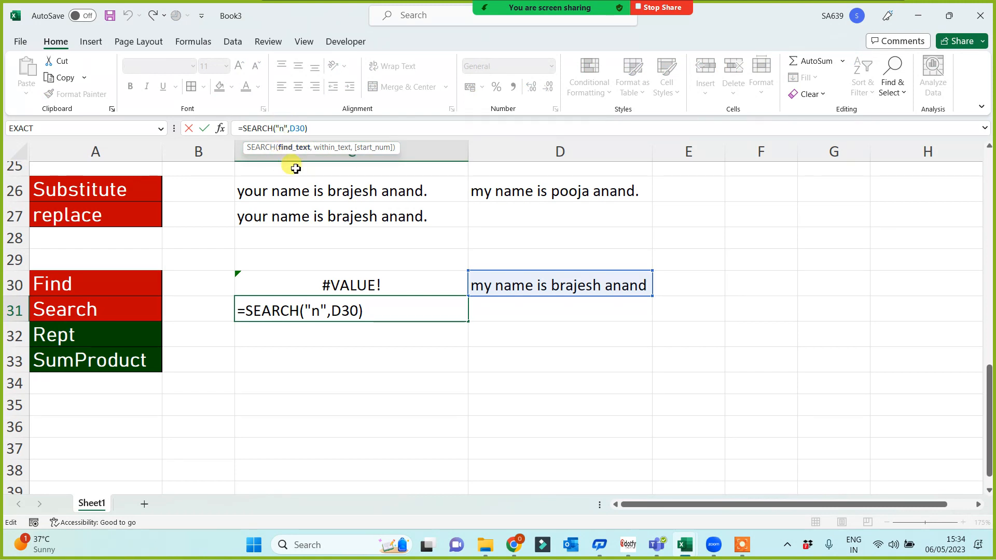
key(BackSpace)
text(N)
key(Return)
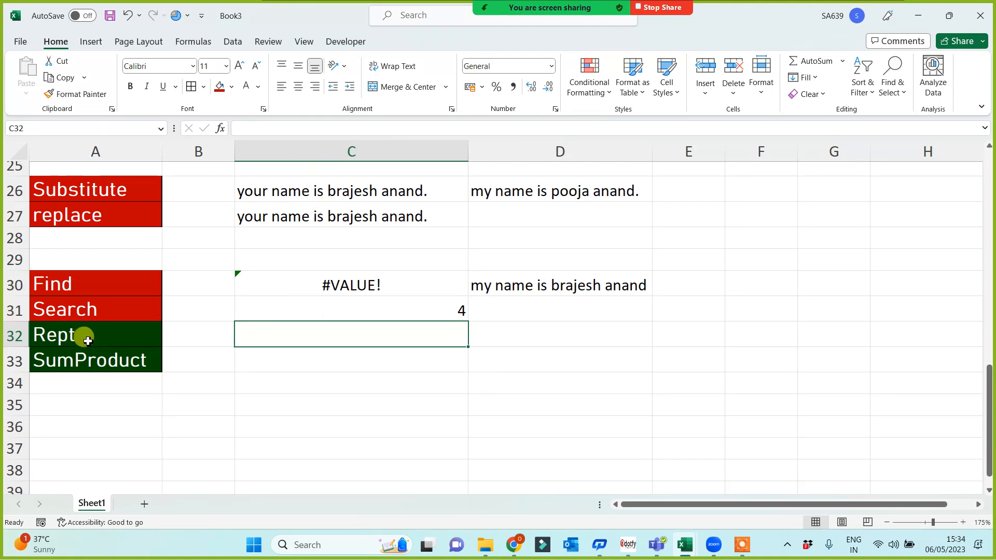
Move the Rept and SumProduct labels to A34:A35 and fill them red.
drag(79, 337, 85, 360)
key(ctrl+c)
click(74, 394)
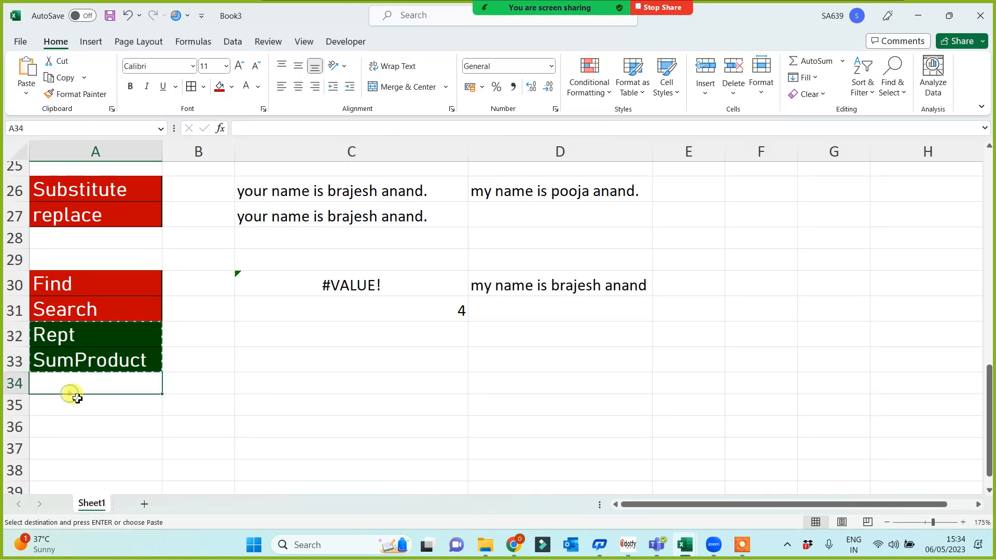
key(ctrl+v)
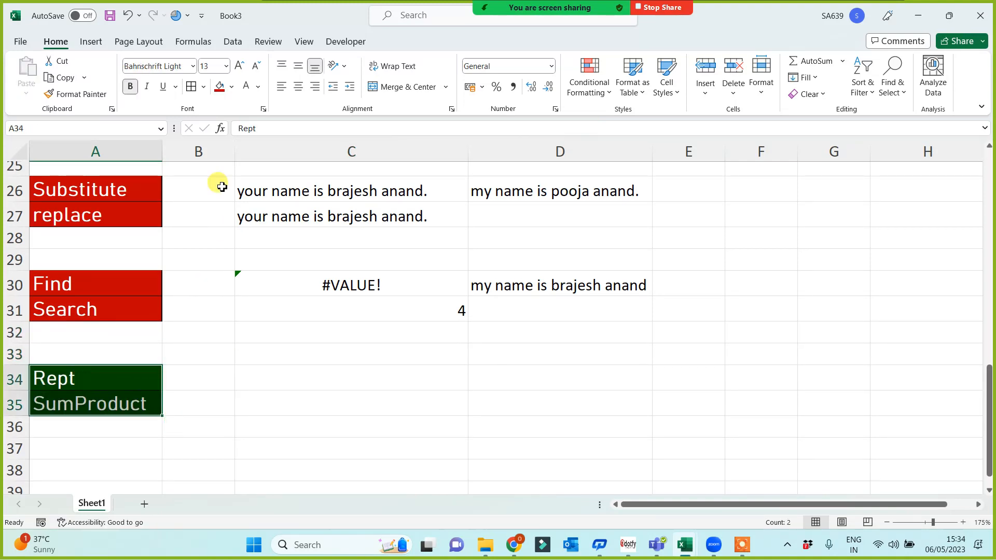
click(219, 87)
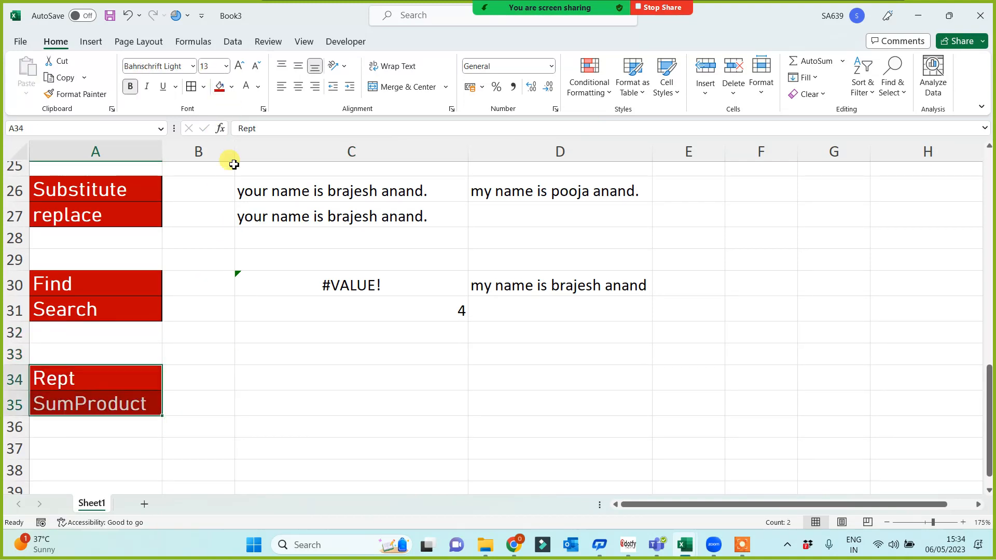
Enter REPT formulas repeating India 10 times, 1 100 times, and start "@" 1000 times.
click(85, 375)
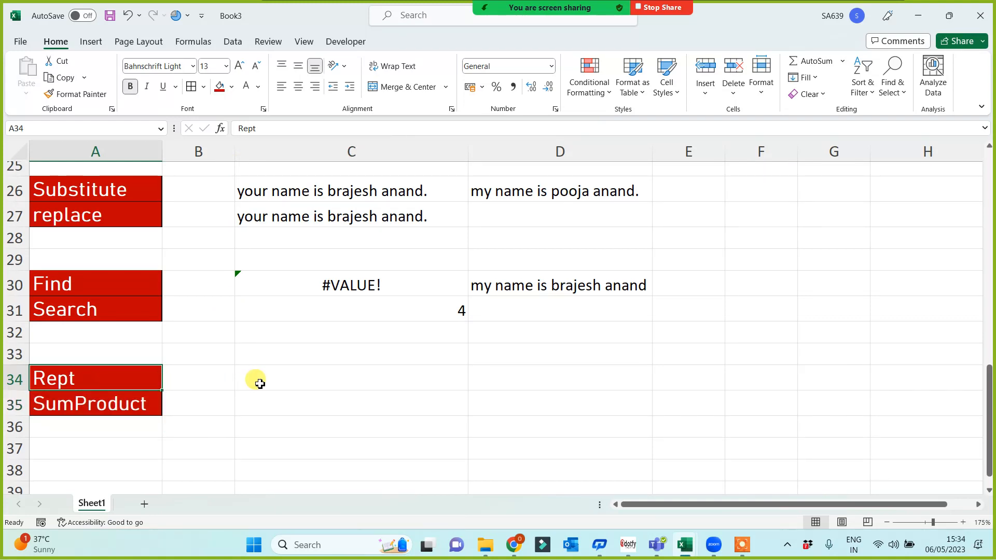
click(277, 383)
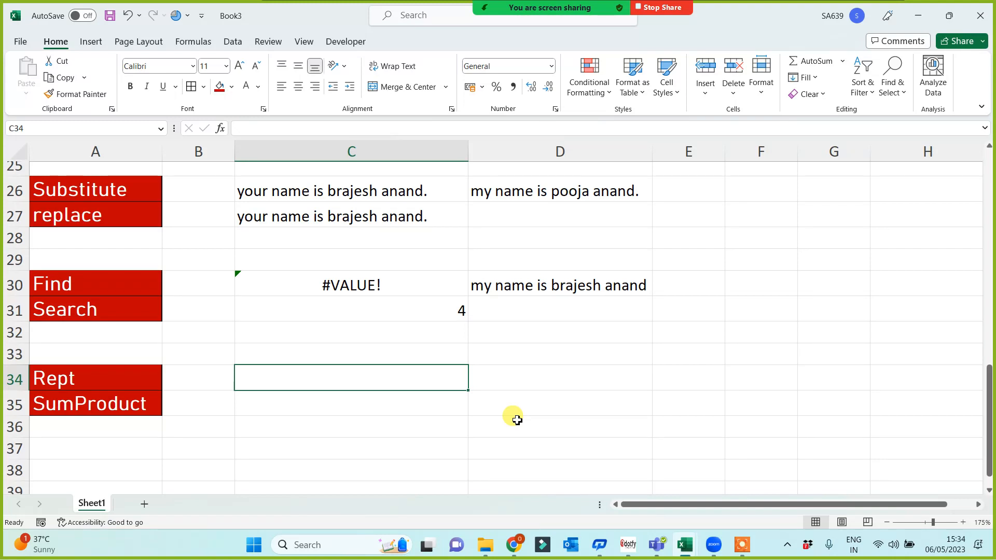
text(=rept)
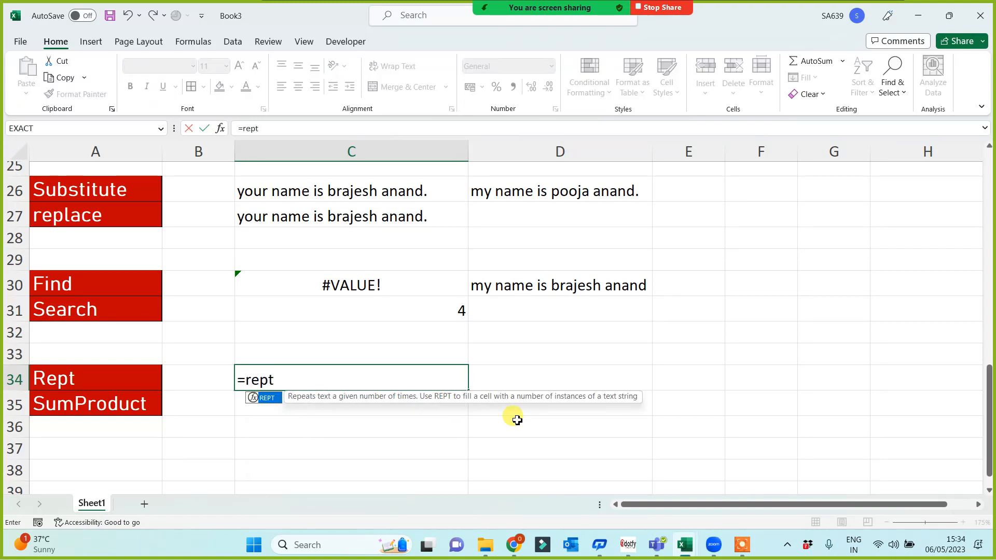
text(("Ind)
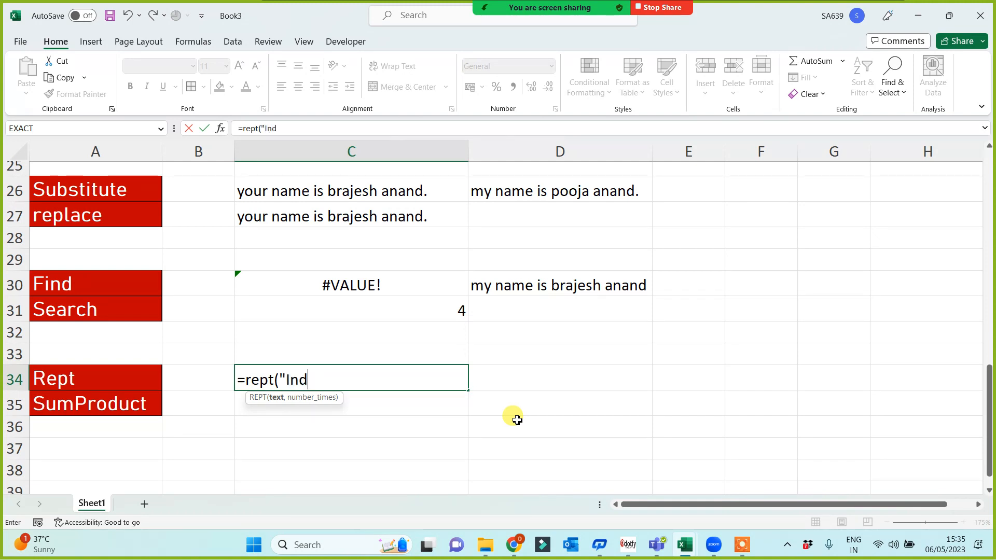
text(ia)
text(,)
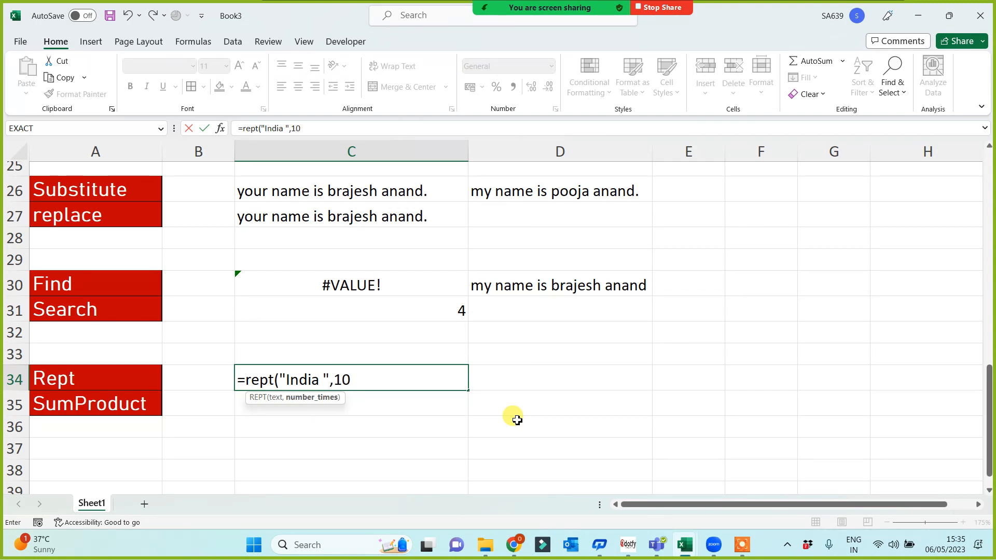
text(10)
key(Return)
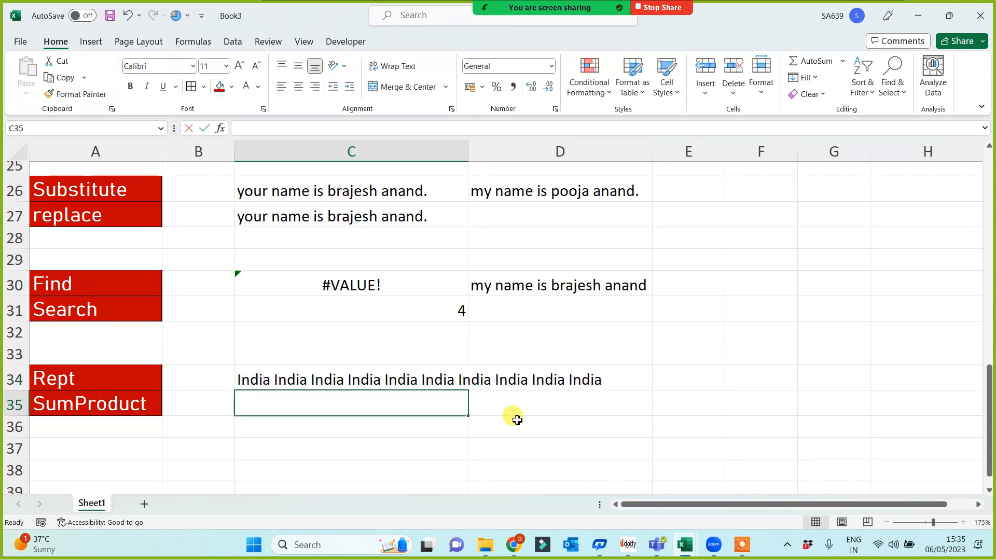
text(=rept )
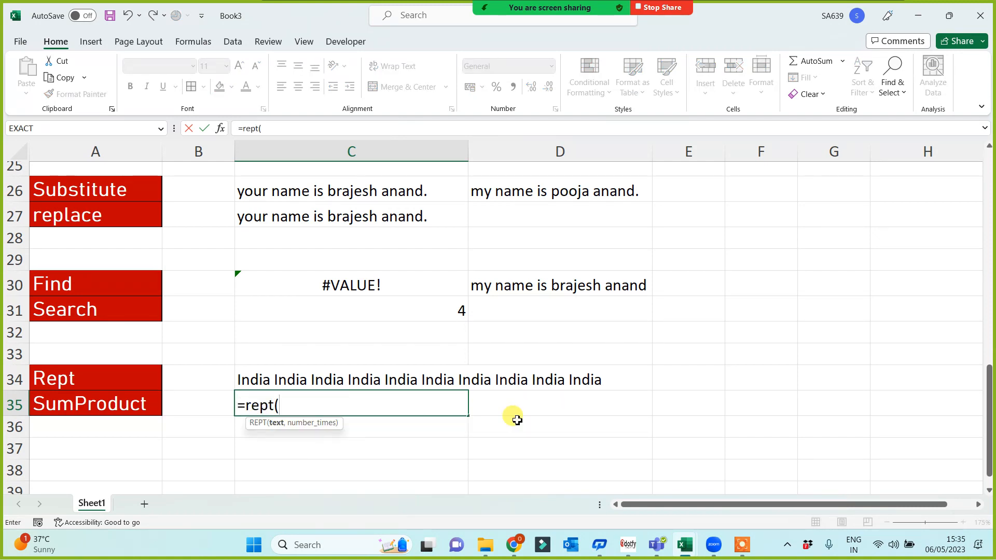
text(1,100)
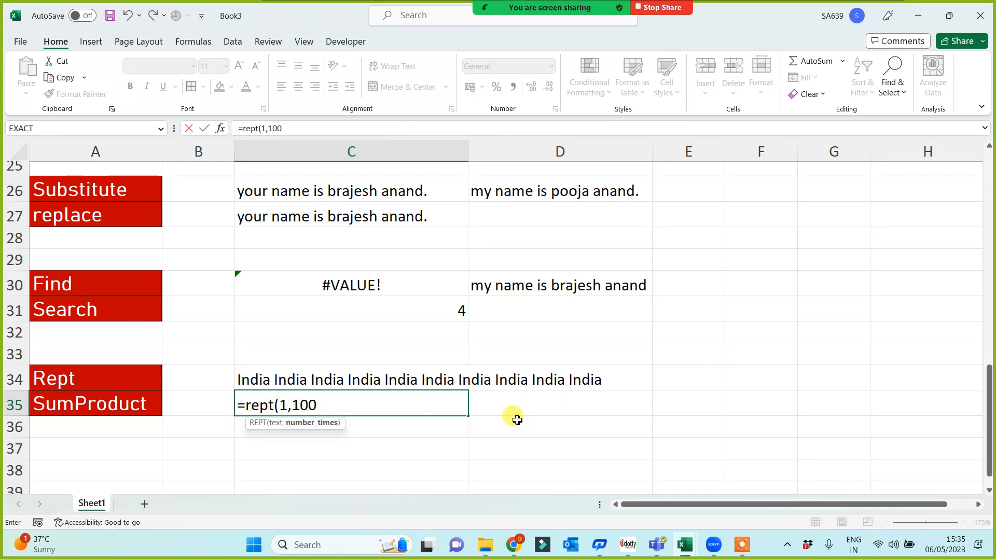
text())
key(Return)
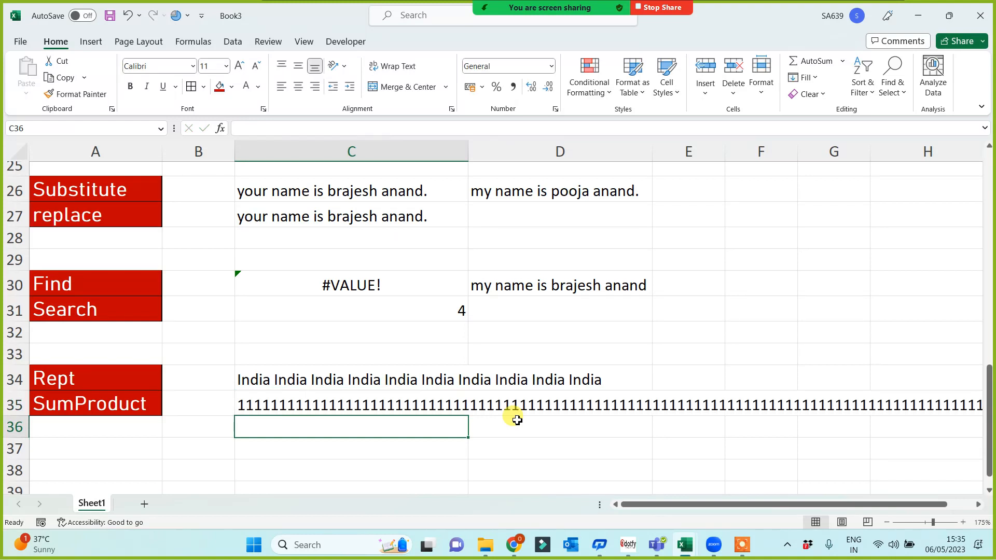
text(=rept)
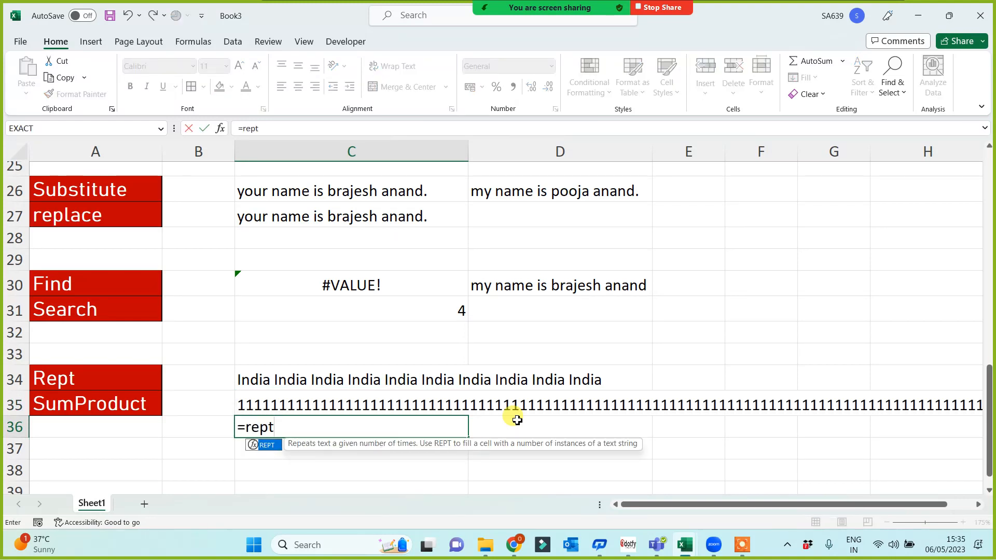
text(("@)
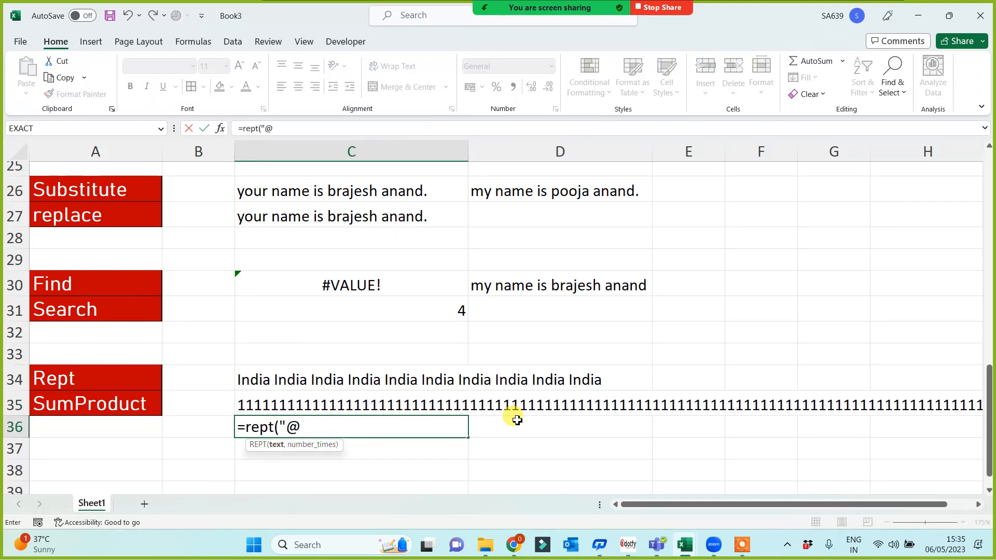
text(",1000)
Commit =REPT("@",1000) in C36, review the three REPT formulas, then select A35.
key(Return)
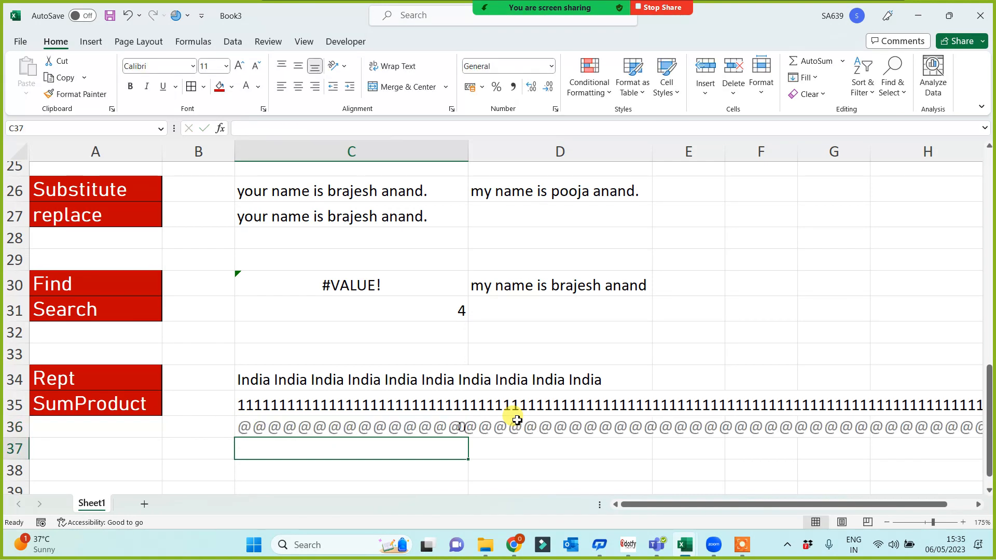
key(Up)
key(Up)
key(Up)
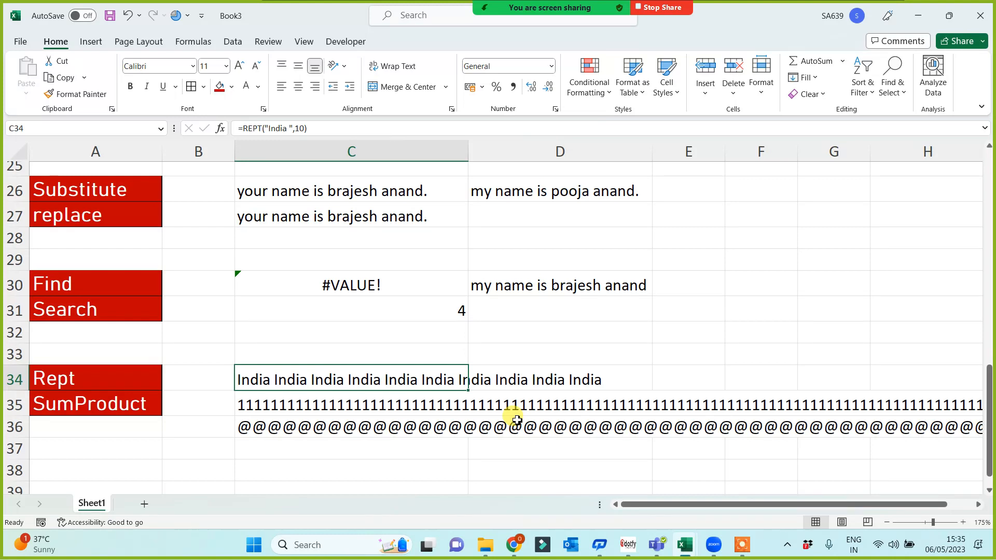
key(Down)
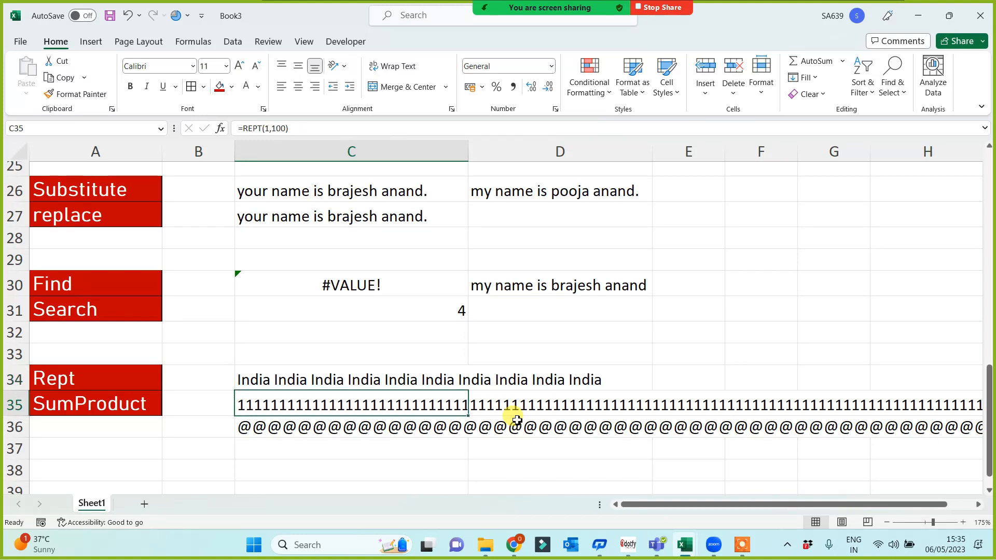
key(Down)
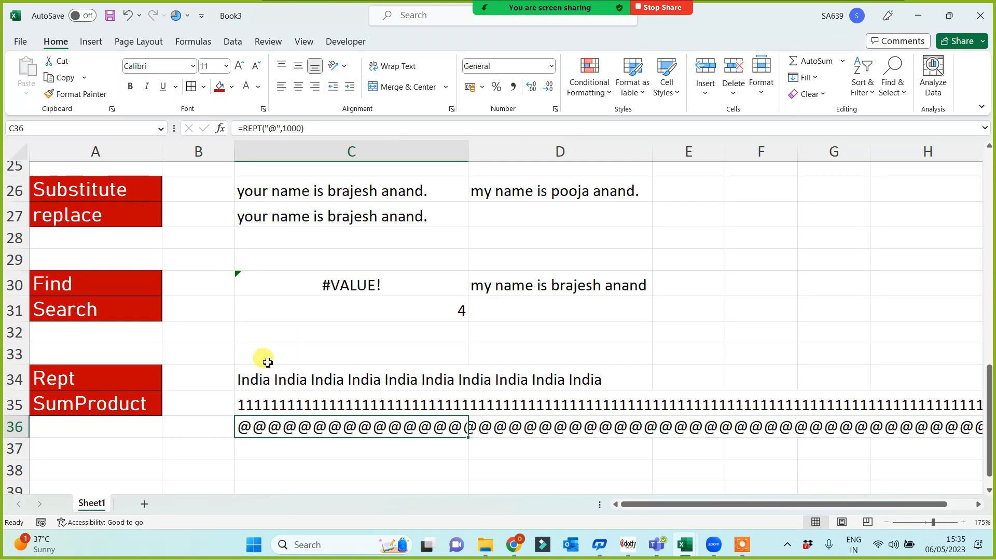
click(119, 398)
key(ctrl+c)
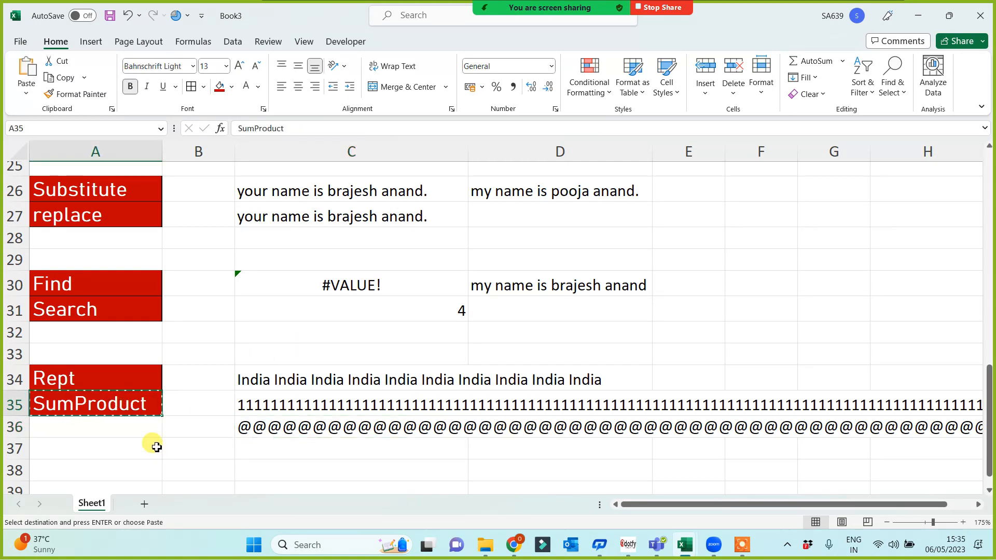
scroll(149, 445, down, 2)
key(Down)
key(Down)
key(Down)
key(Down)
key(ctrl+v)
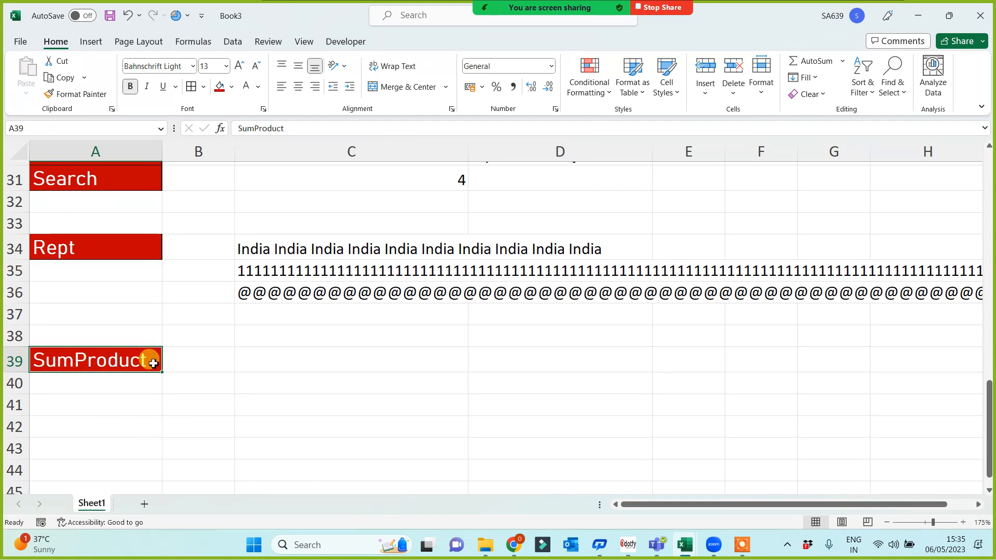
scroll(176, 362, down, 3)
scroll(280, 347, up, 1)
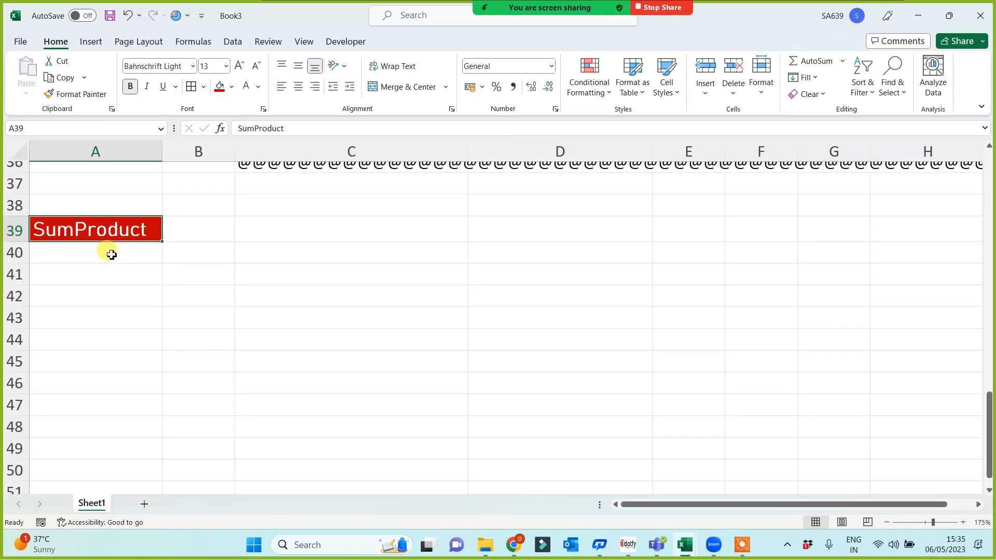
click(671, 276)
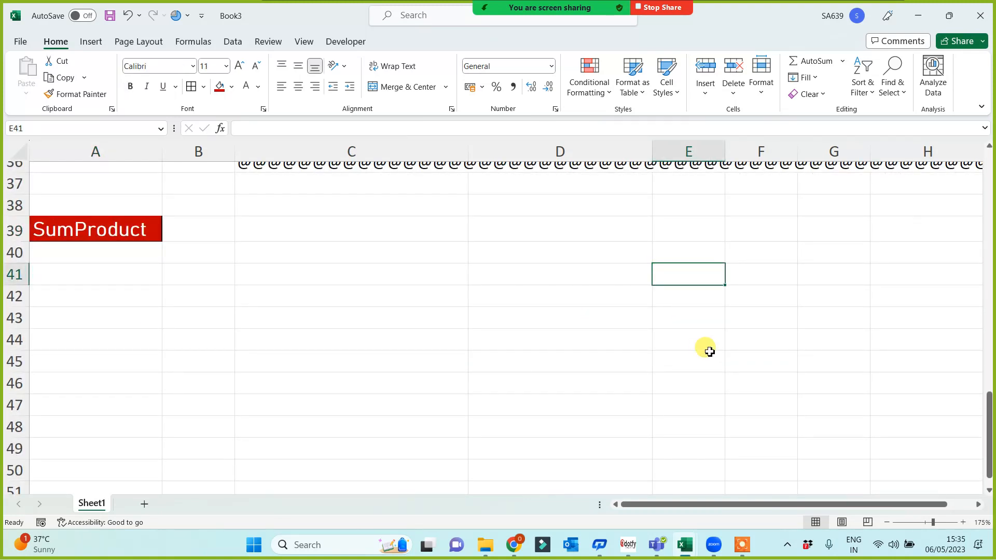
Add an Item header in E41 and a phone brand list from apple filled to E48.
text(Item)
key(Return)
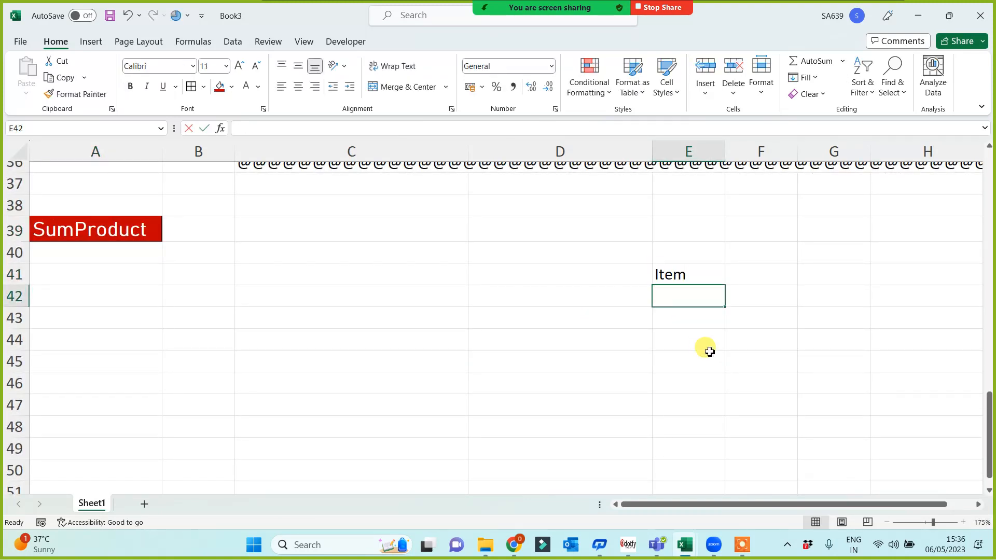
text(apple)
click(710, 352)
click(703, 299)
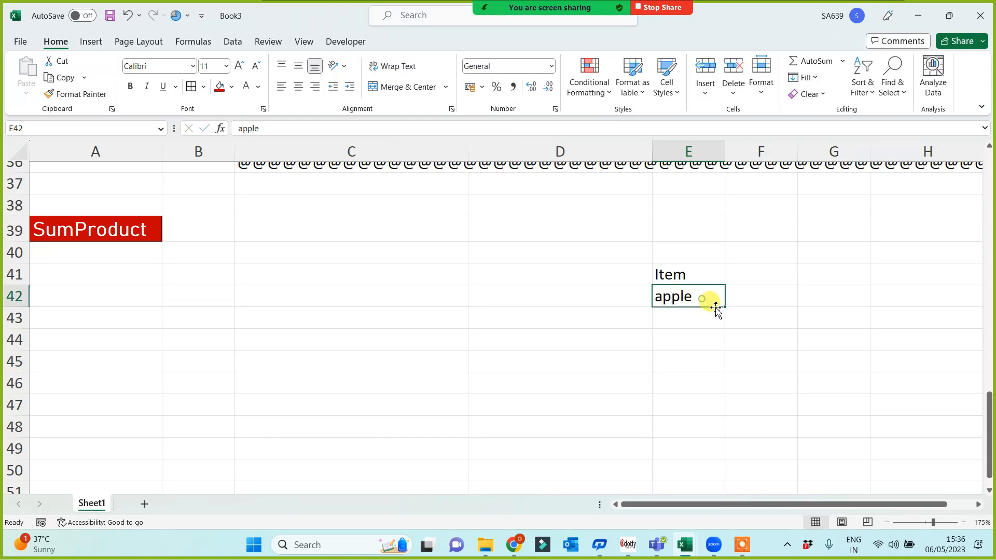
drag(721, 306, 705, 437)
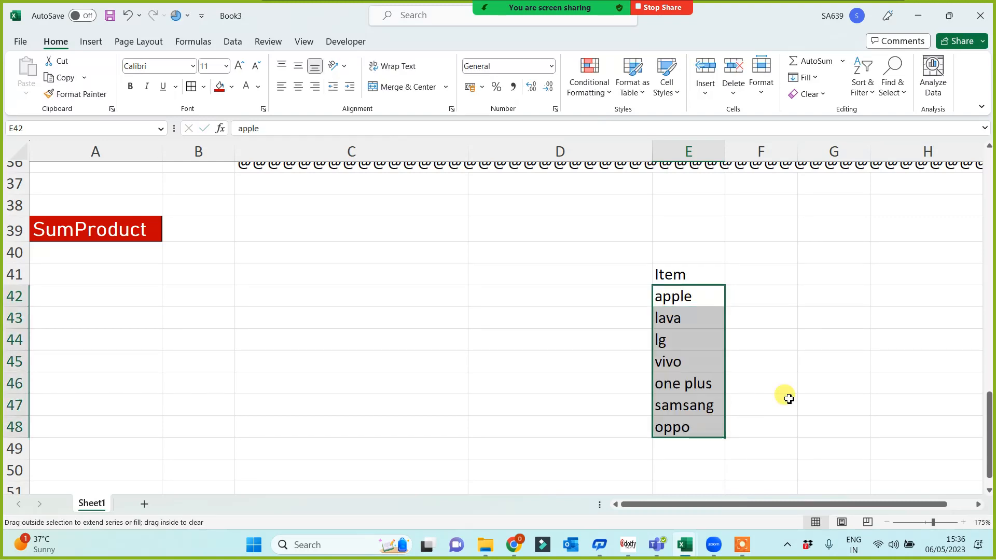
Add a Qty header in F41 and =RANDBETWEEN(1,10) in F42.
click(751, 275)
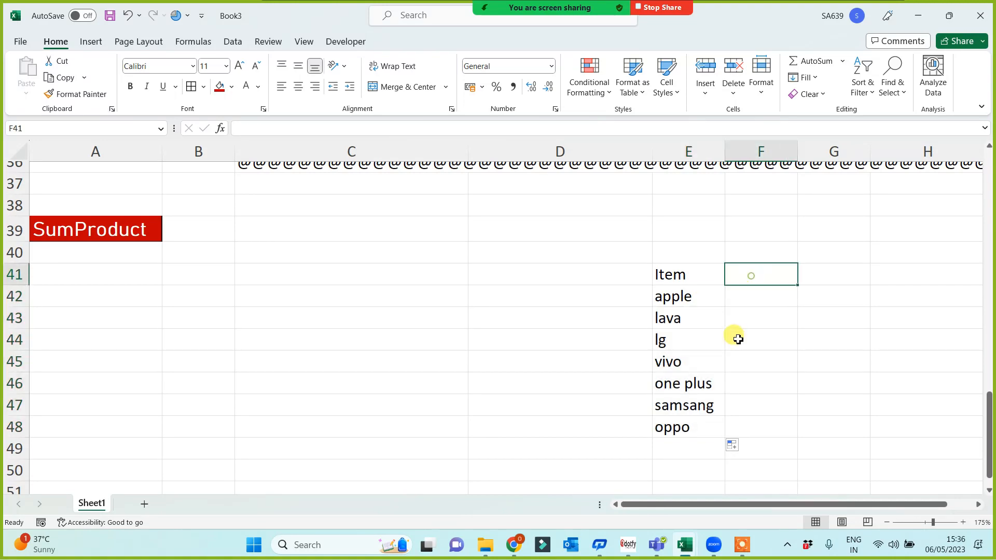
text(Qty)
key(Return)
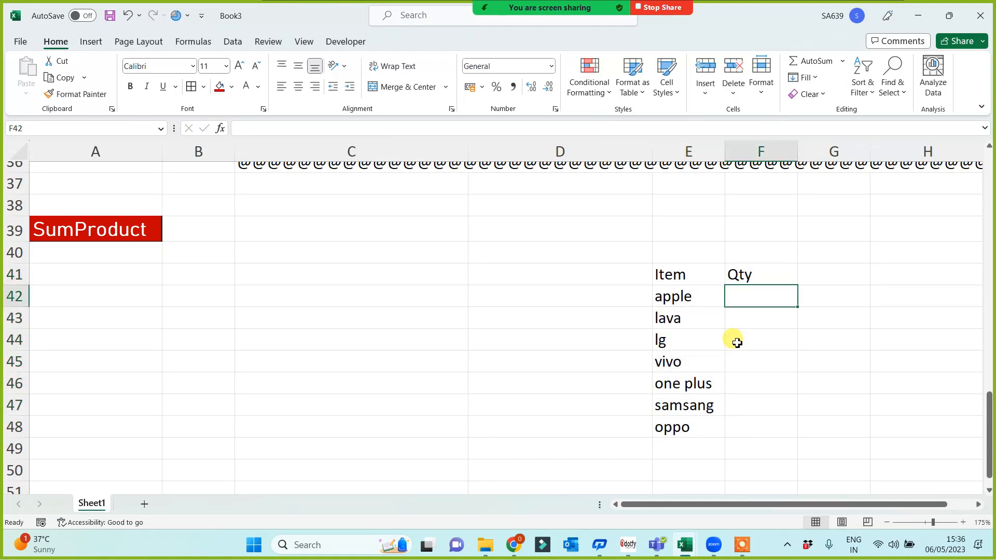
text(=rand)
key(Down)
key(Down)
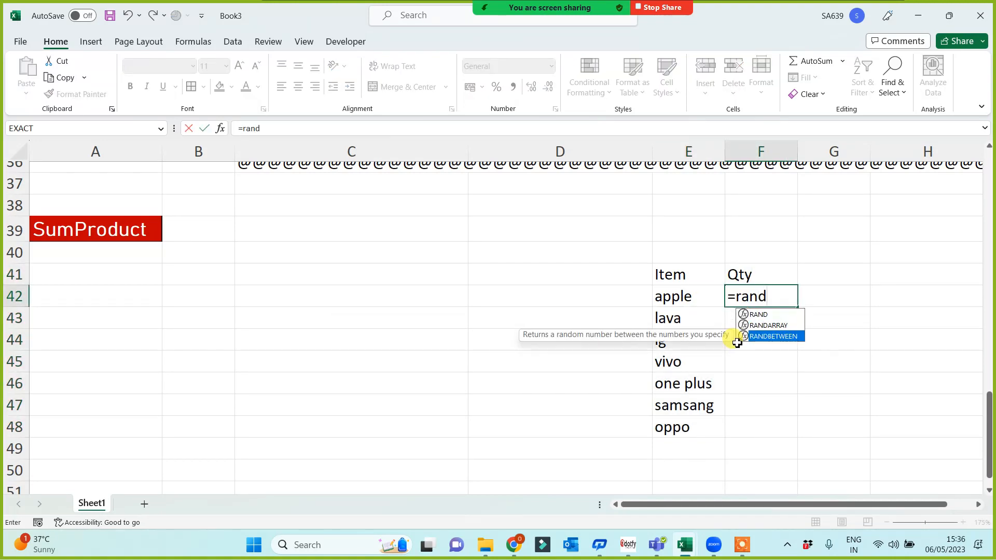
key(Tab)
text(1,10))
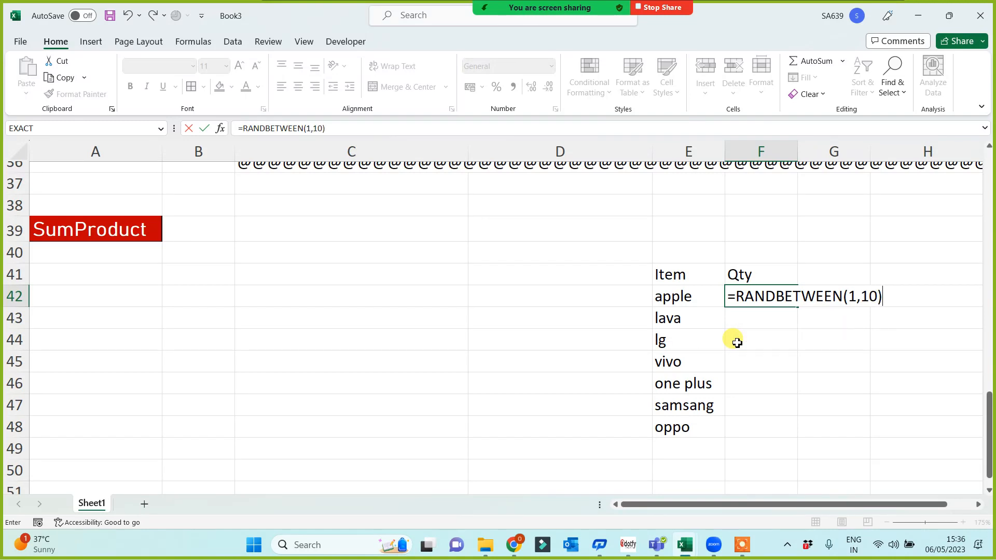
key(Return)
Fill the random quantity down to F48 and add a Price P U header in G41.
click(763, 296)
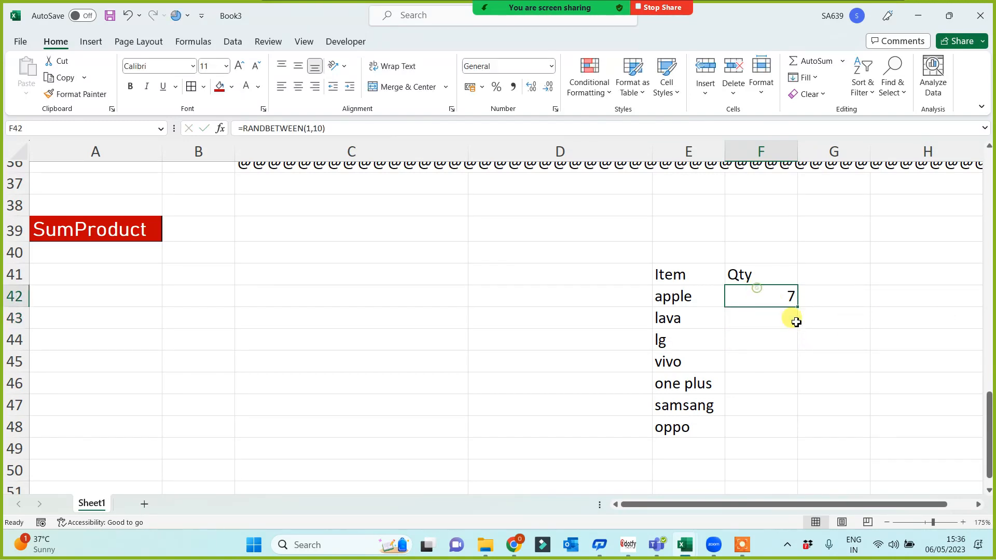
drag(799, 306, 798, 438)
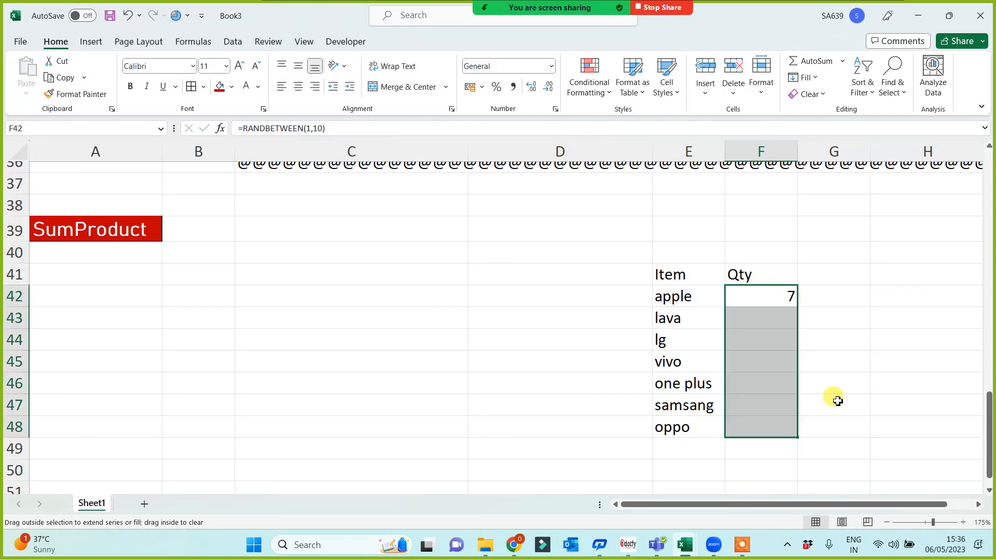
click(833, 279)
text(Price P U)
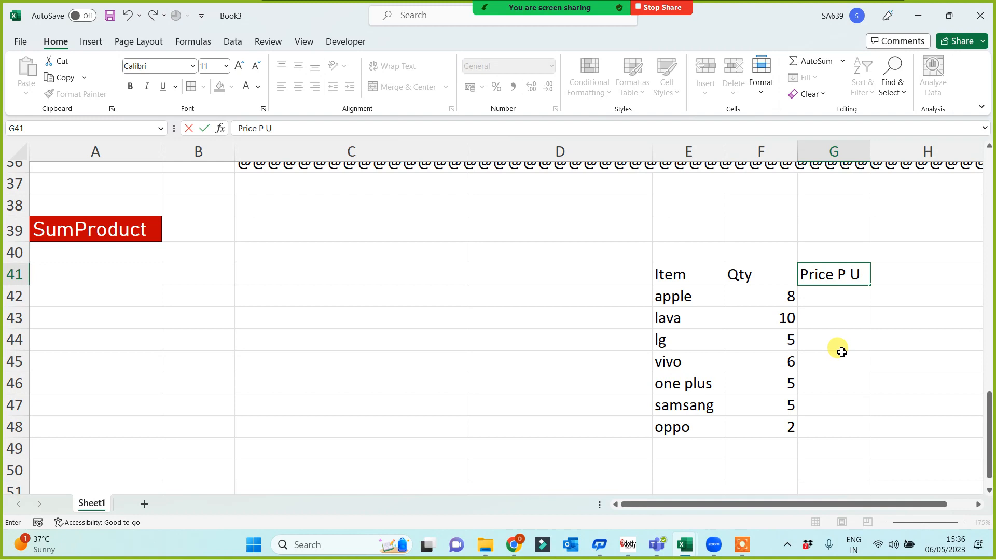
click(841, 352)
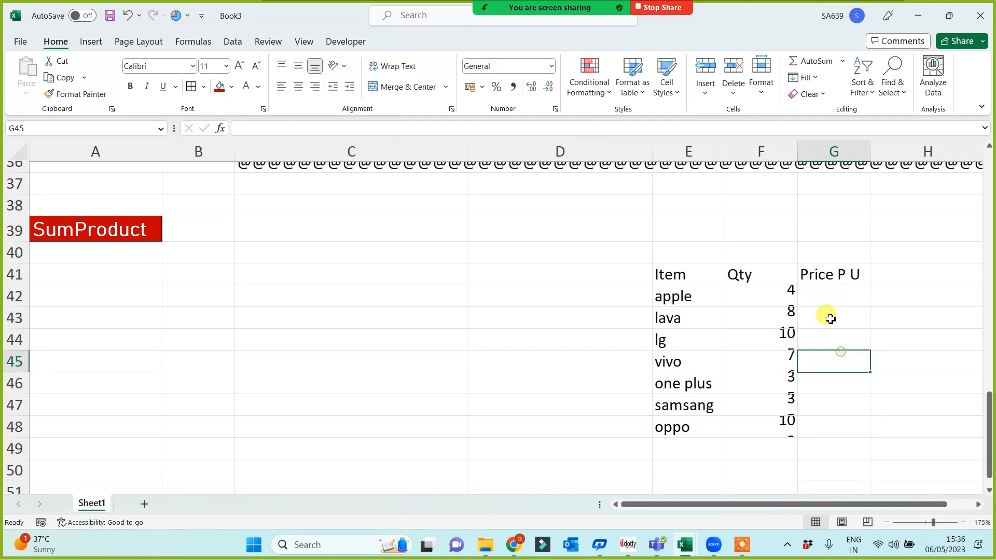
Fill G42:G48 with =RANDBETWEEN(1000,10000) prices, then copy F42:G48.
click(822, 297)
text(=rand)
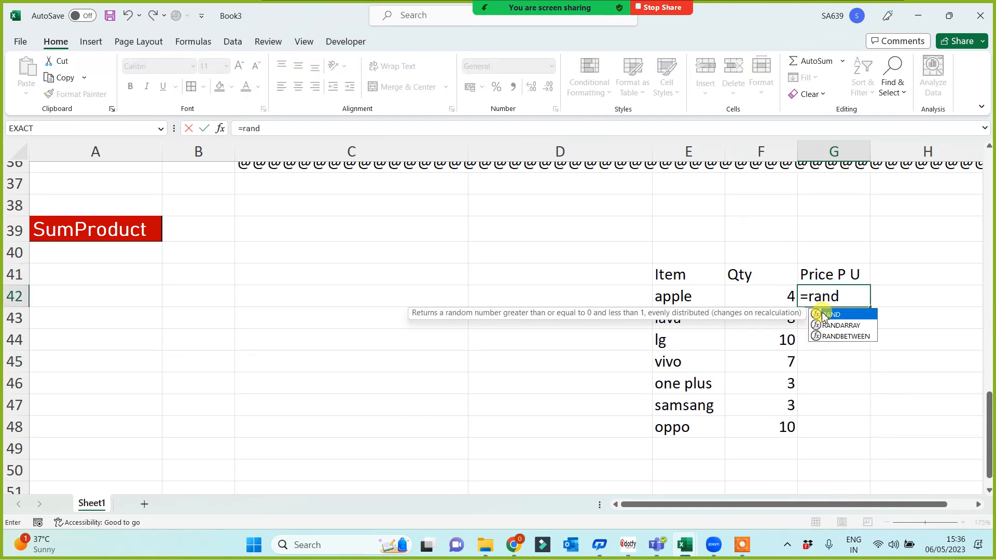
key(Down)
key(Down)
key(Tab)
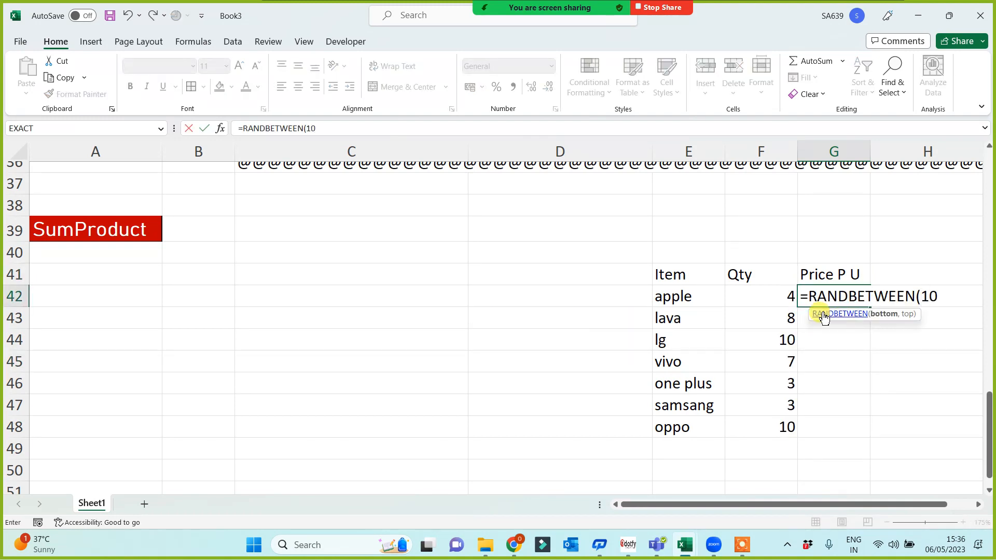
text(1000,10000)
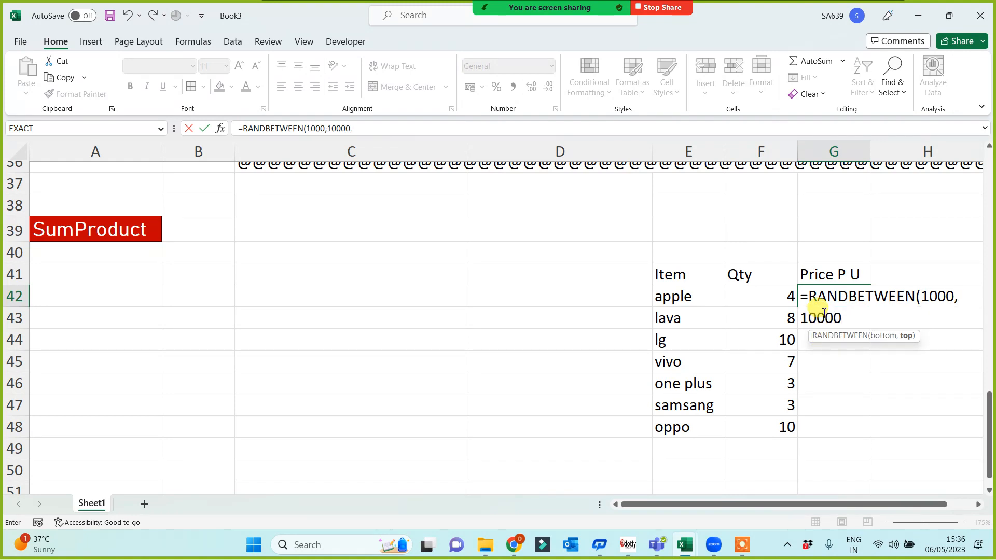
key(Return)
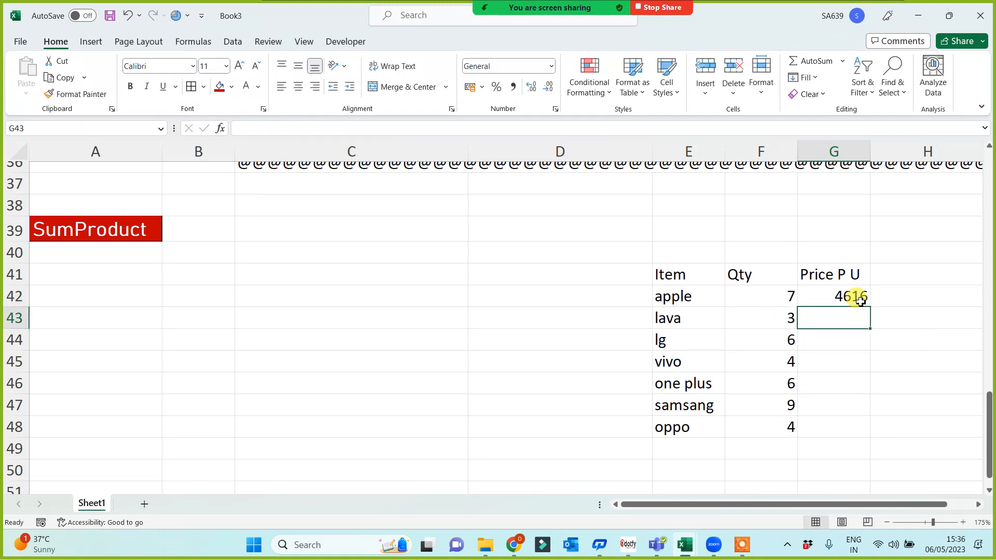
click(860, 301)
drag(872, 306, 865, 429)
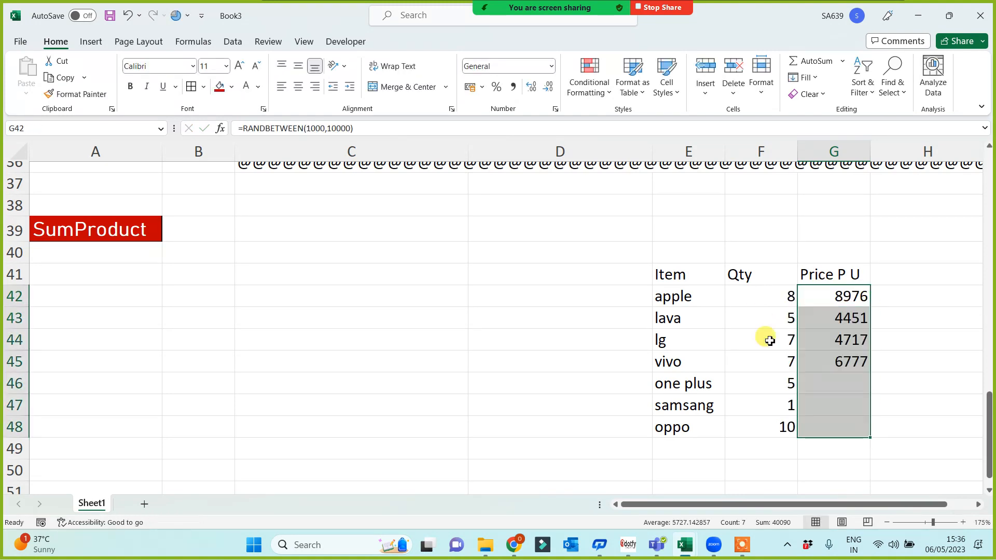
drag(762, 295, 830, 427)
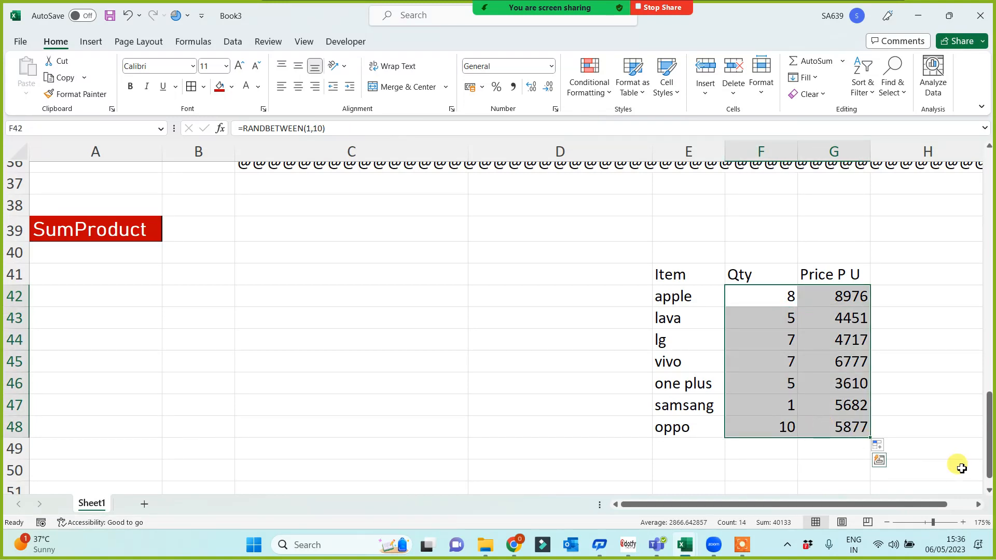
key(ctrl+c)
Paste F42:G48 back as values only, confirming prices are plain numbers, then select H42.
key(ctrl+alt+v)
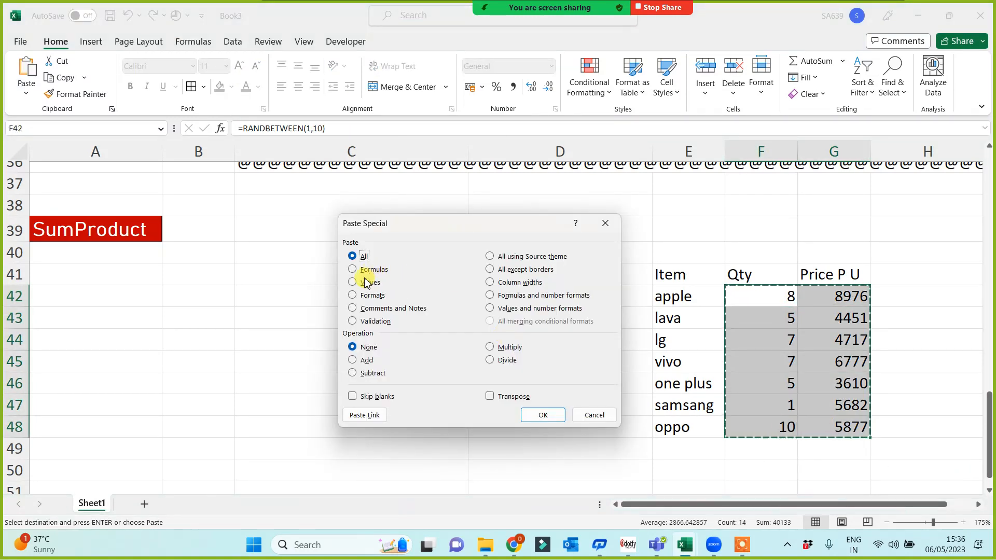
click(545, 415)
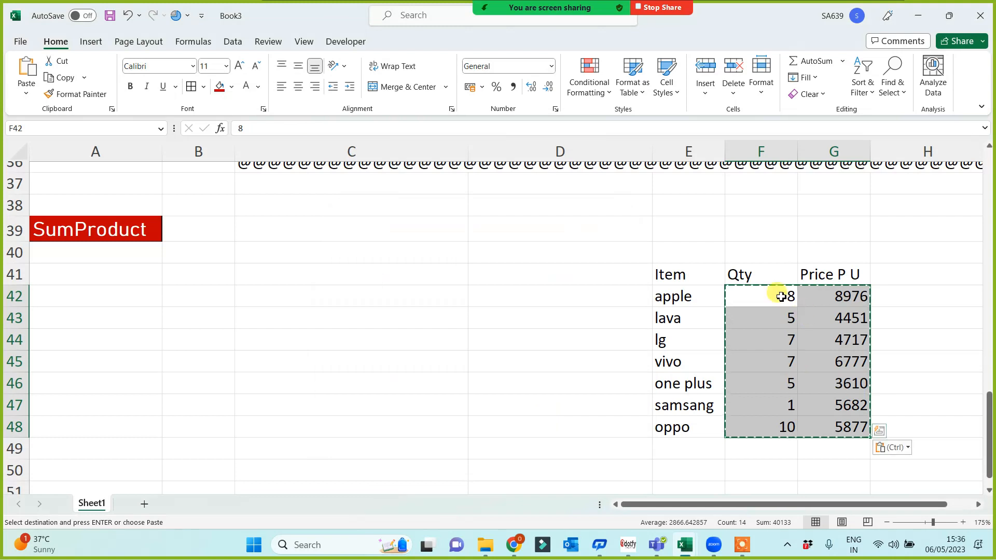
click(655, 293)
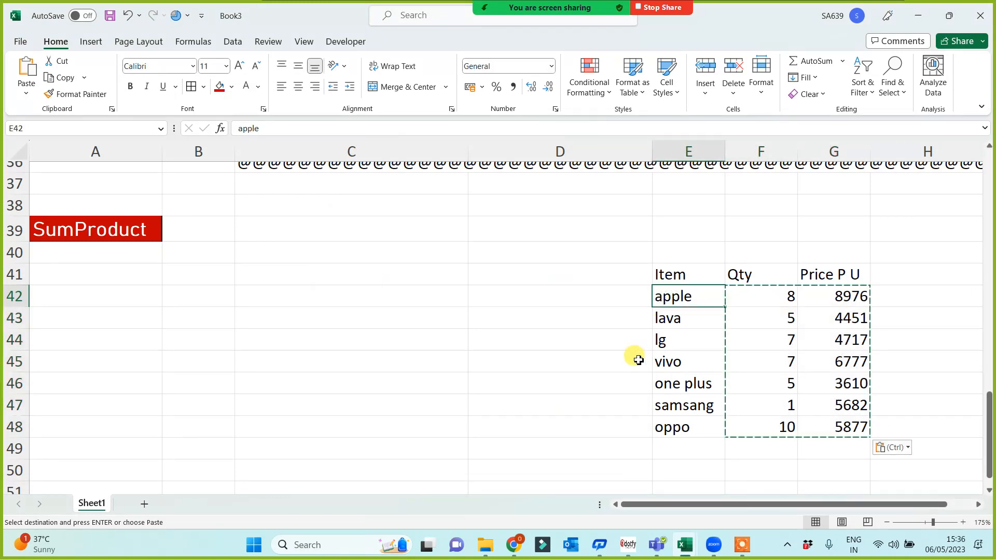
click(843, 296)
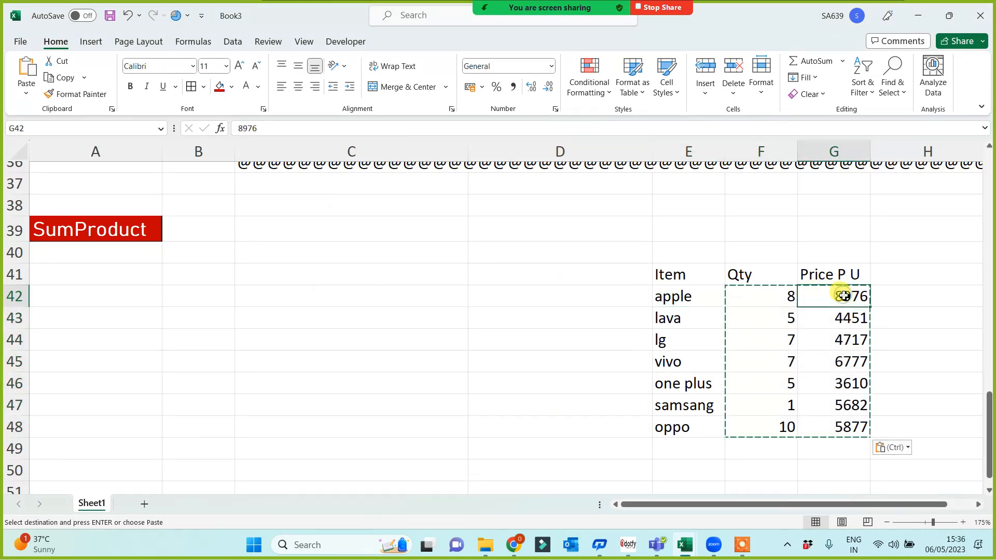
click(903, 281)
click(912, 299)
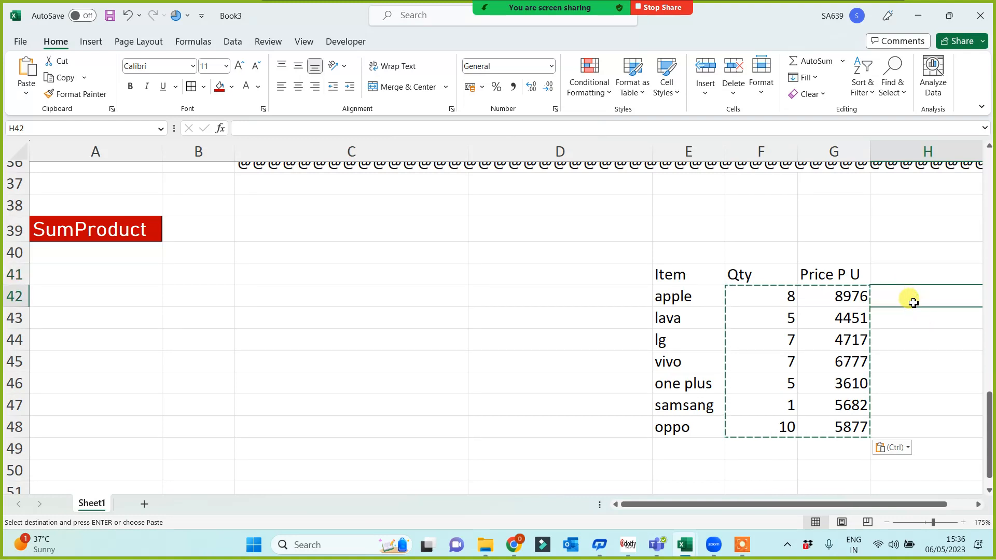
Enter a price times quantity total in H42 and fill it down to H48.
text(=)
click(707, 301)
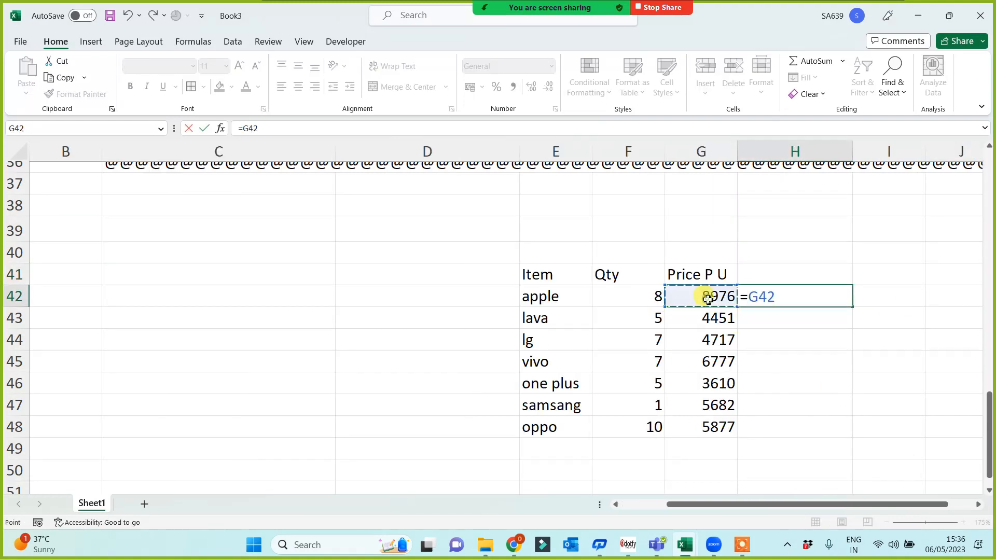
text(*)
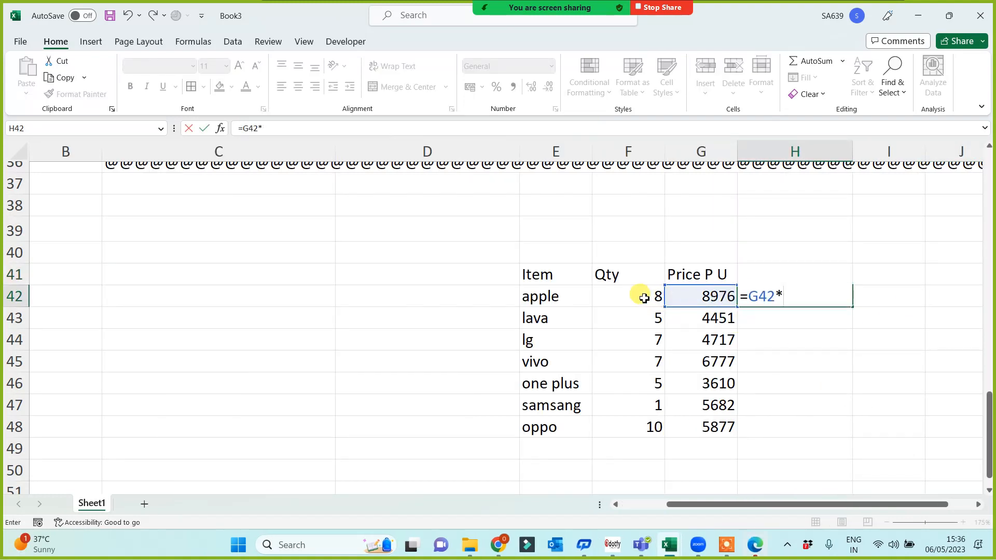
click(643, 298)
key(Return)
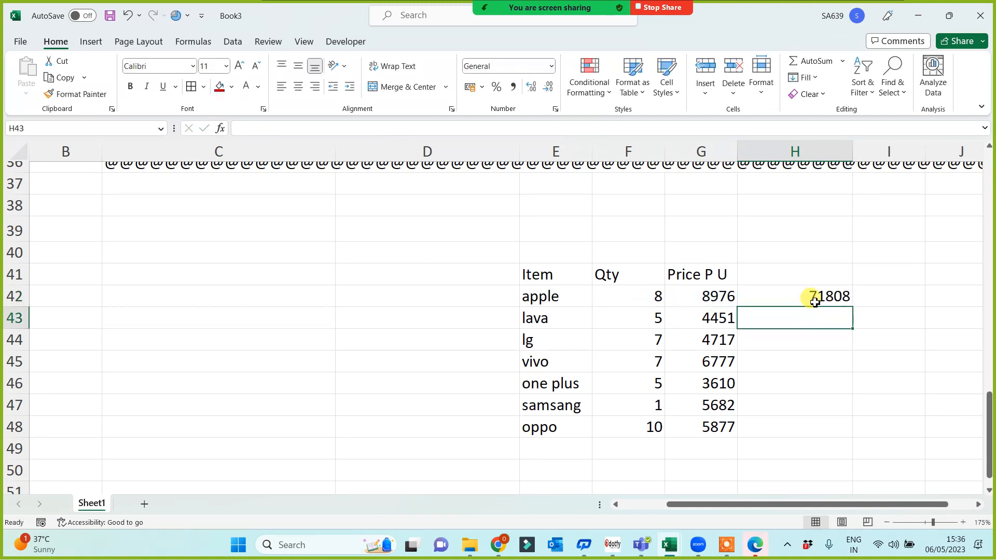
click(817, 302)
drag(854, 310, 847, 439)
AutoSum H42:H48 into H49, giving 257023.
click(777, 450)
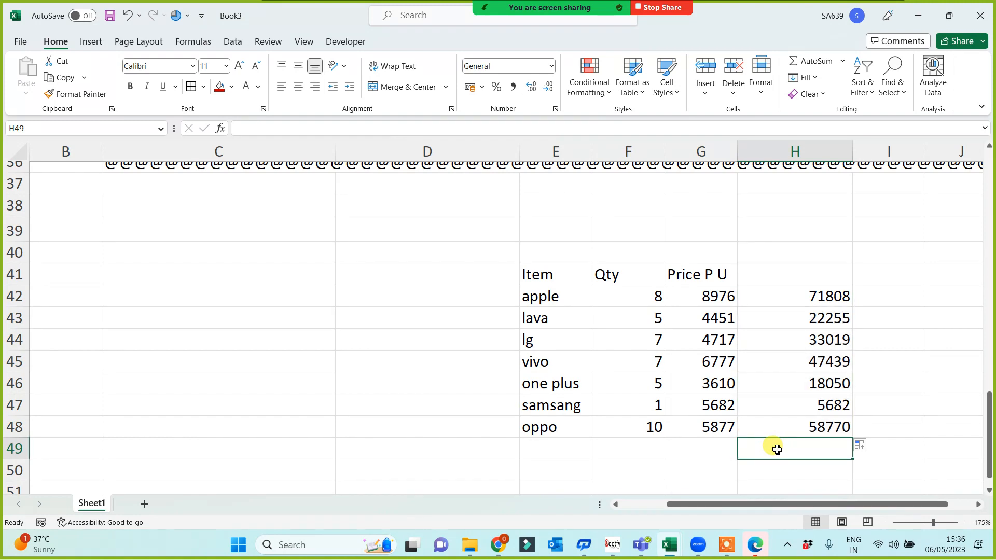
key(alt+equal)
key(Return)
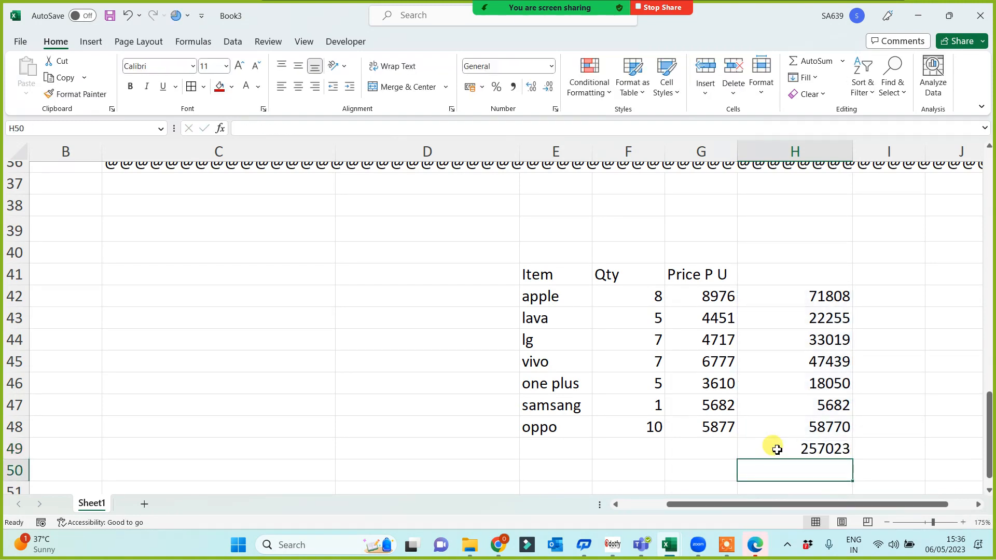
click(804, 447)
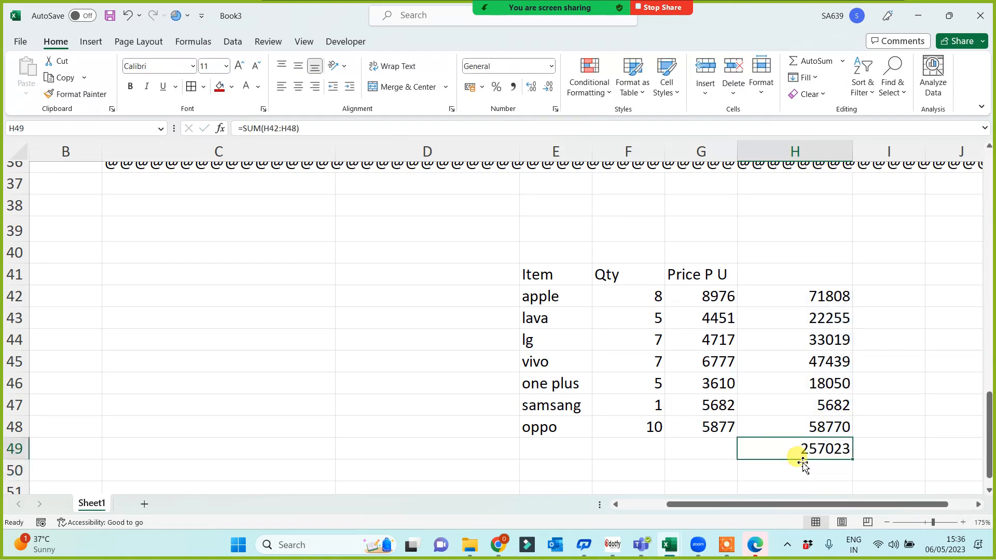
drag(707, 505, 645, 505)
Attempt a SUMPRODUCT formula in C39 on the Qty range, then cancel the unfinished entry.
scroll(331, 415, up, 1)
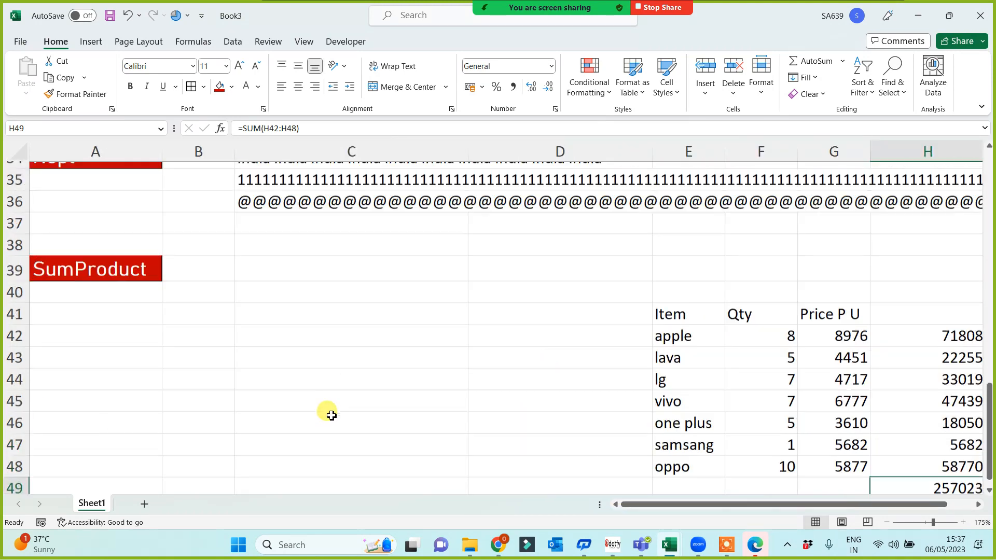
scroll(257, 381, down, 1)
ctrl+scroll(257, 382, down, 1)
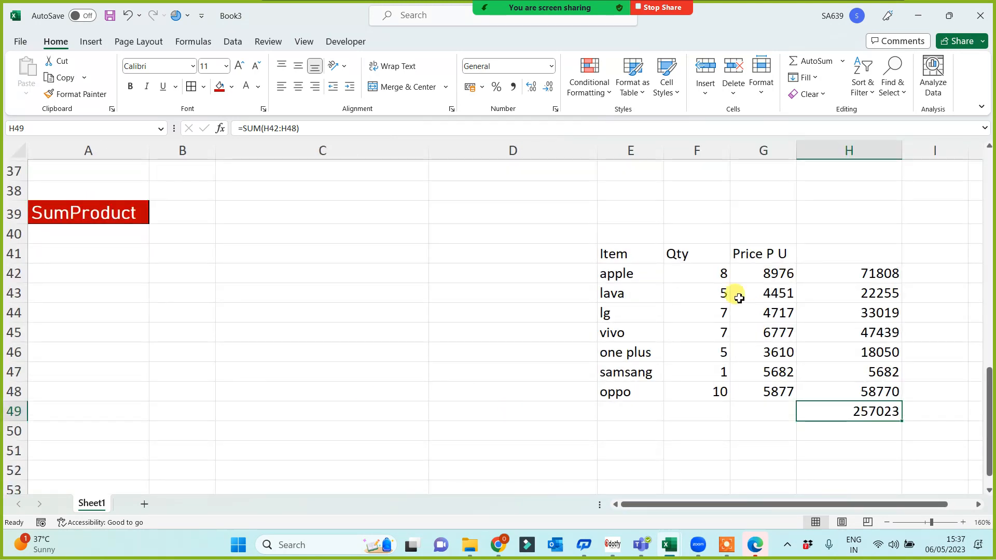
click(247, 212)
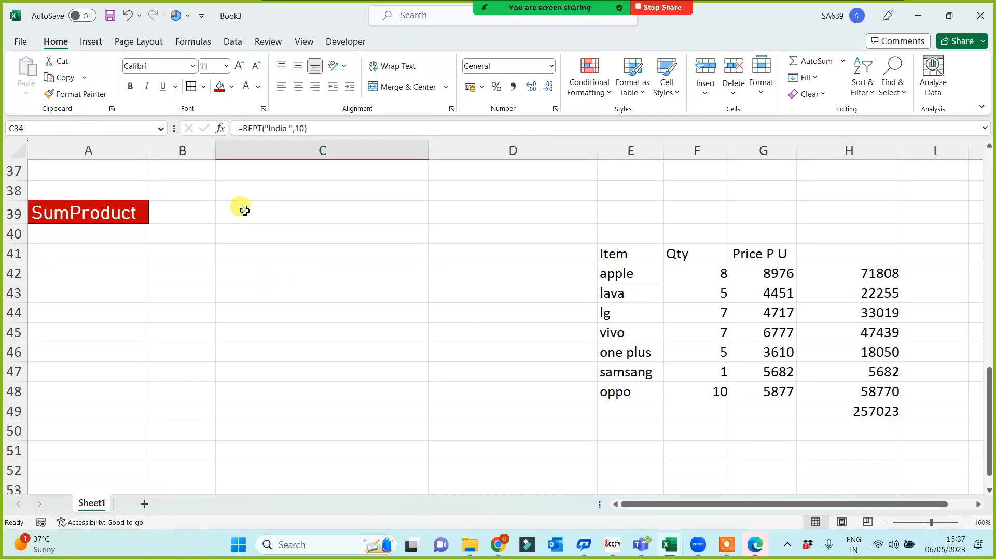
click(258, 221)
click(244, 218)
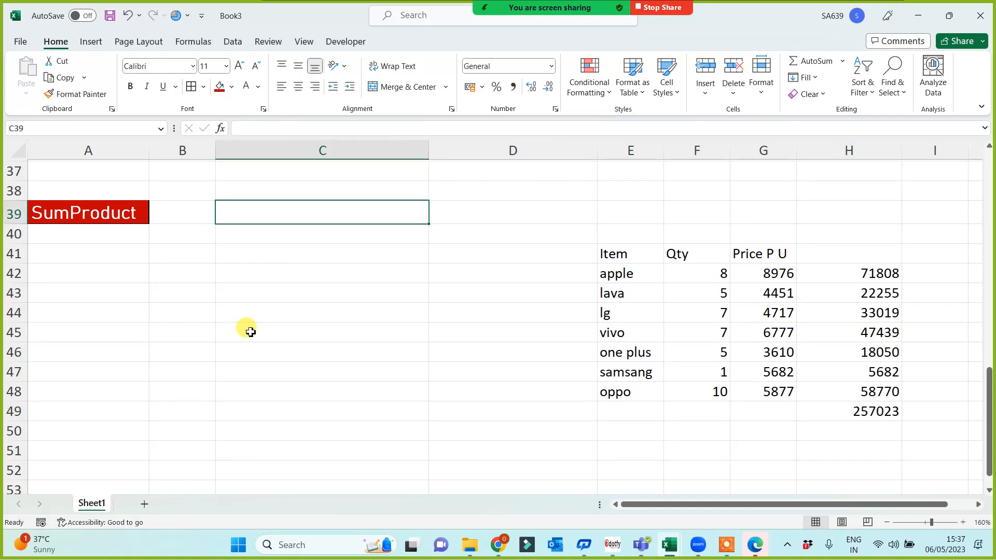
text(=sum)
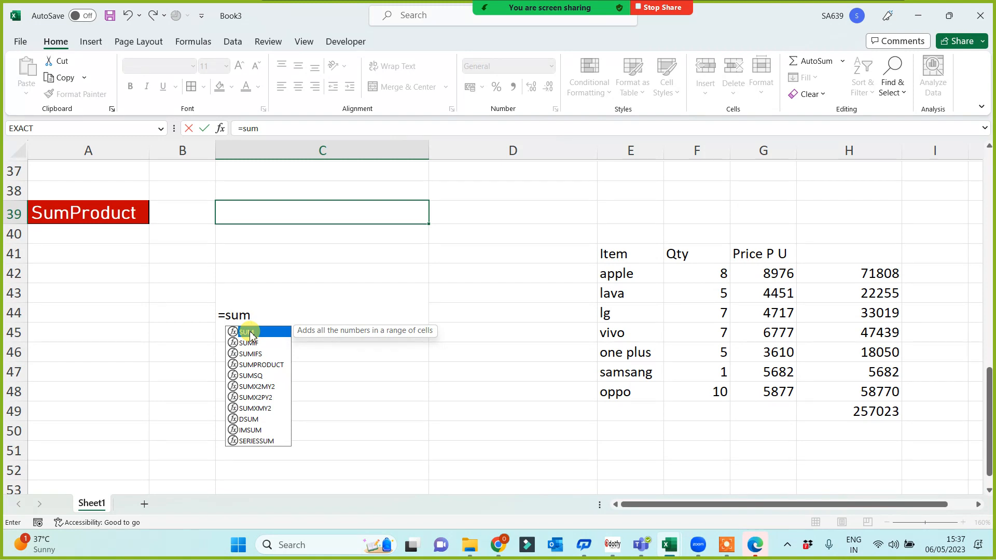
text(pro)
double_click(251, 335)
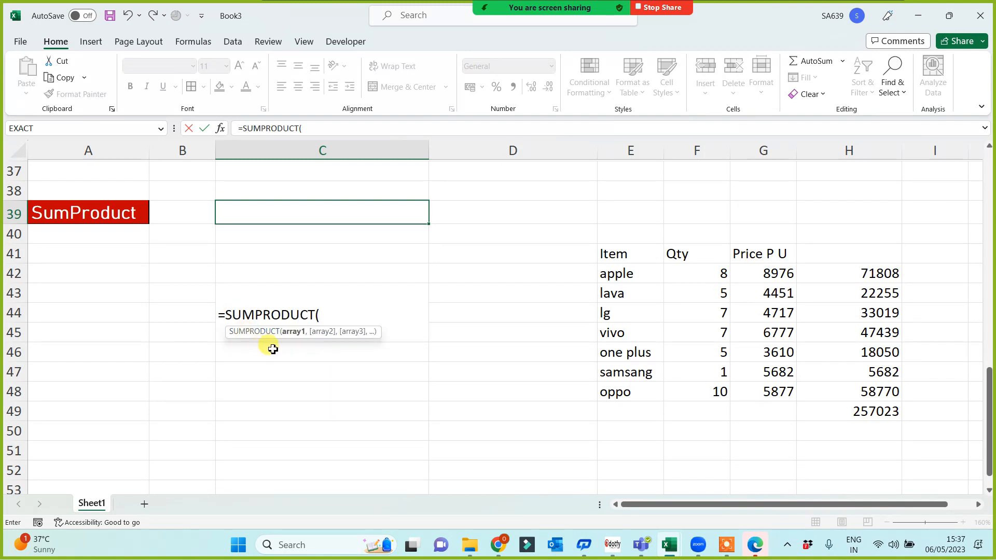
click(701, 274)
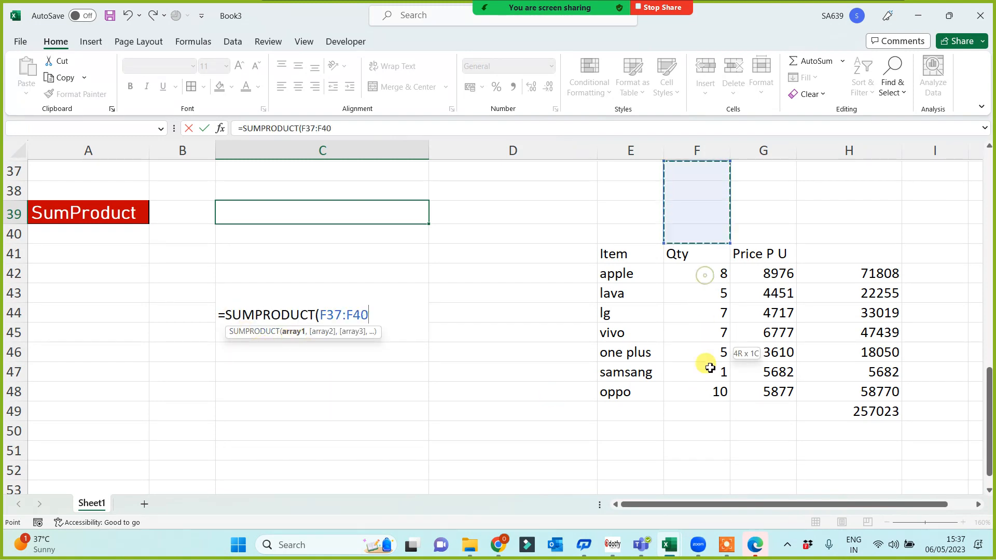
drag(687, 377, 706, 394)
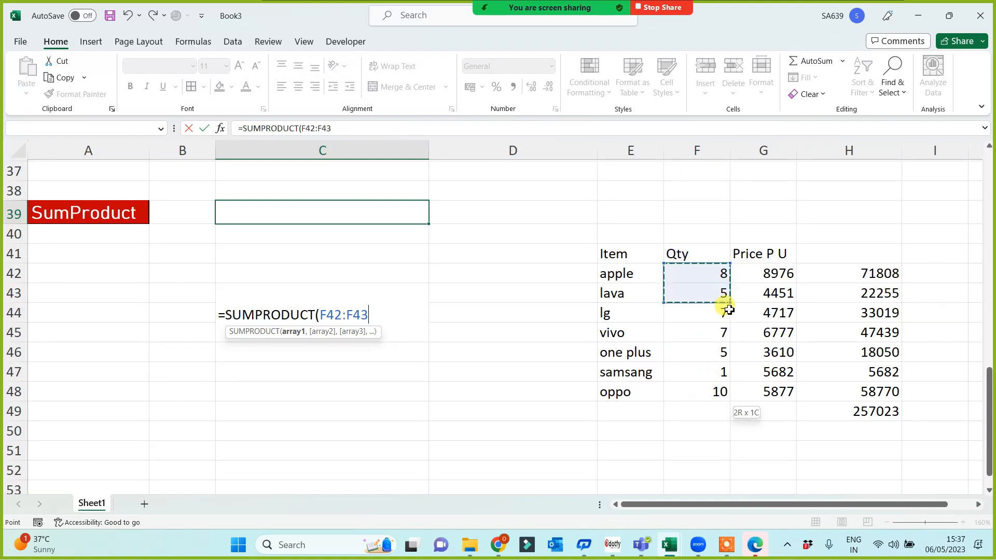
click(605, 439)
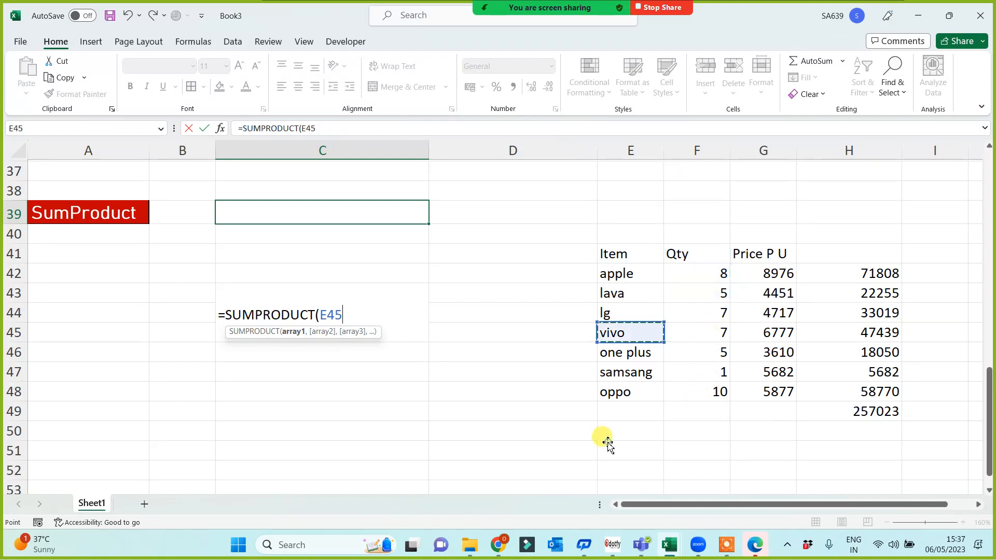
drag(698, 280, 705, 391)
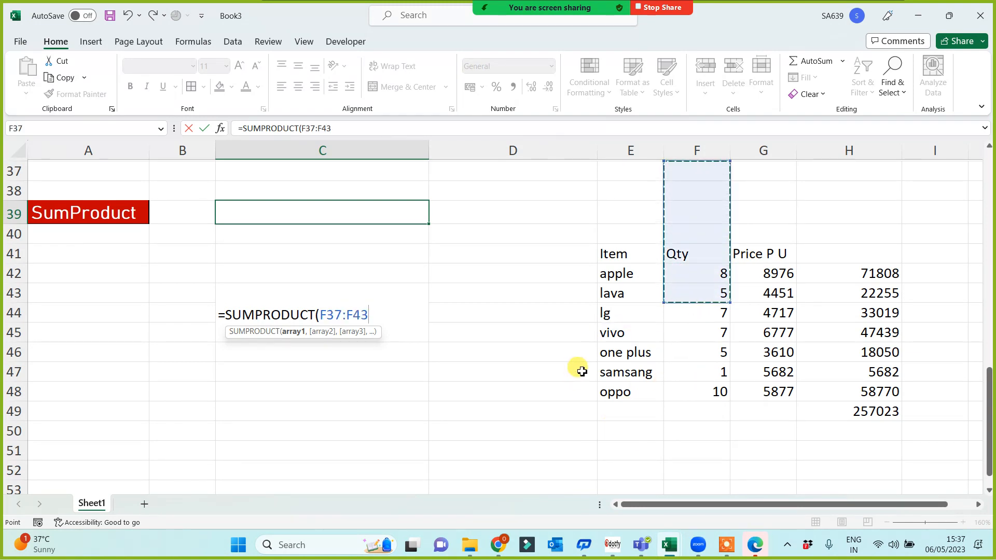
click(577, 373)
key(Escape)
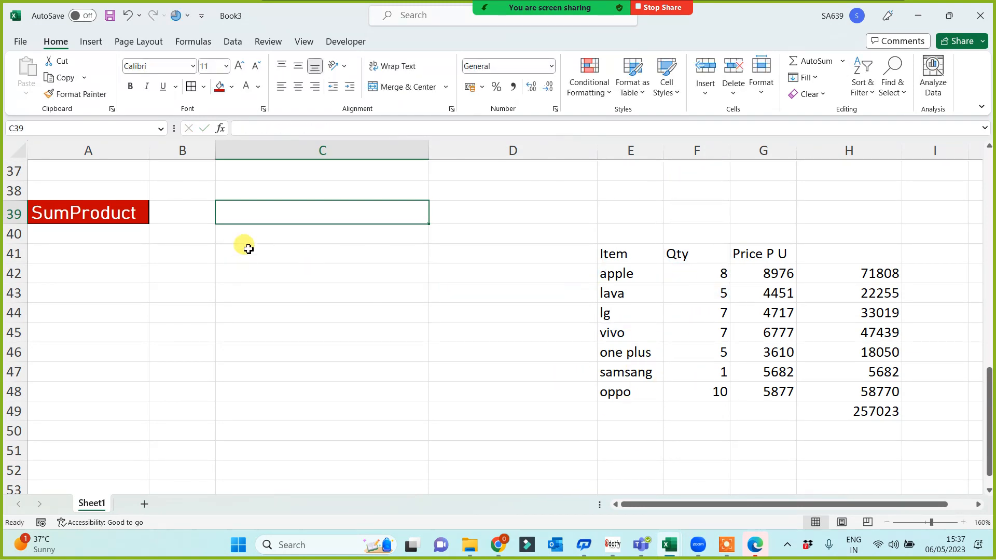
text(=)
key(Escape)
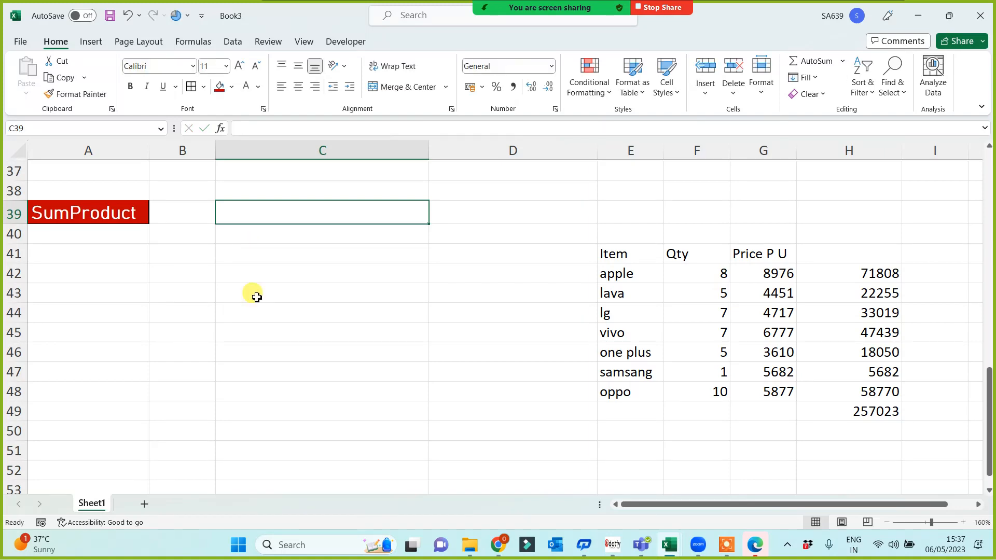
Enter =SUMPRODUCT(F42:F48,G42:G48) in C39, returning 257023.
click(417, 389)
click(552, 296)
click(379, 240)
click(326, 374)
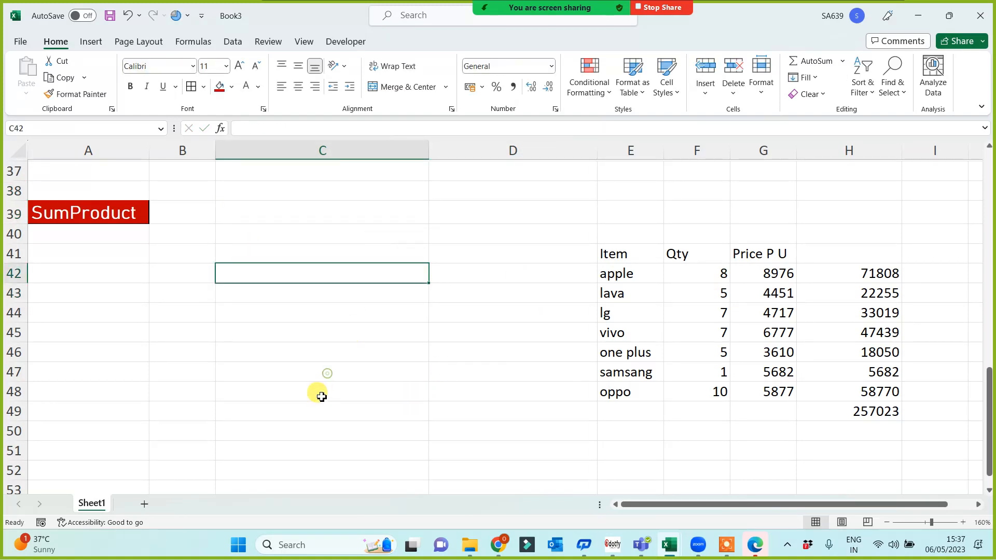
scroll(330, 393, up, 6)
scroll(335, 394, down, 6)
click(262, 256)
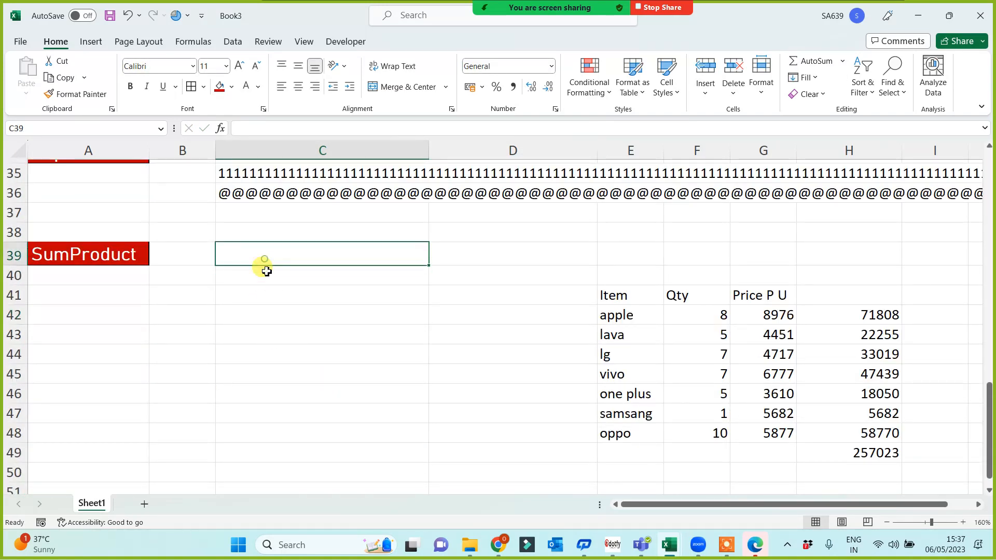
text(=sumpro)
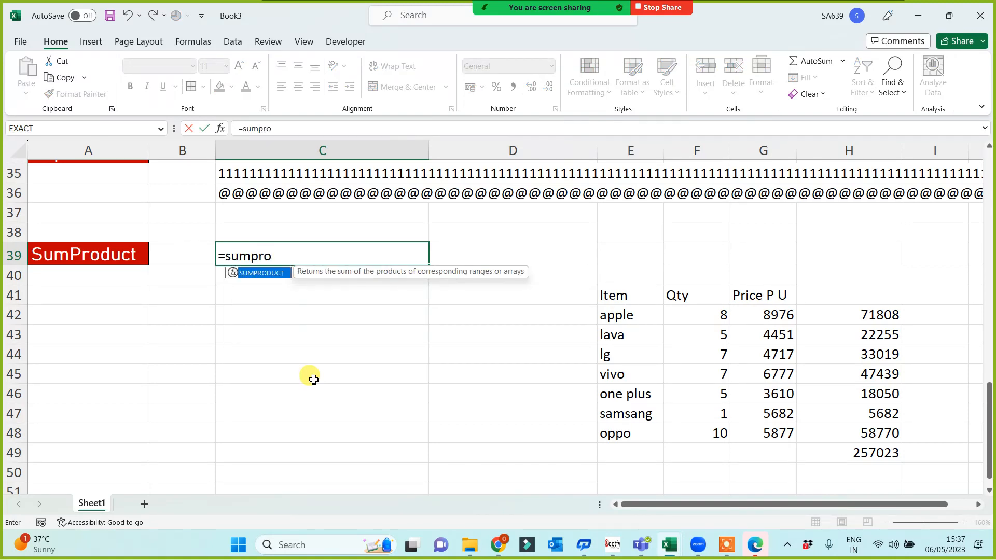
key(Tab)
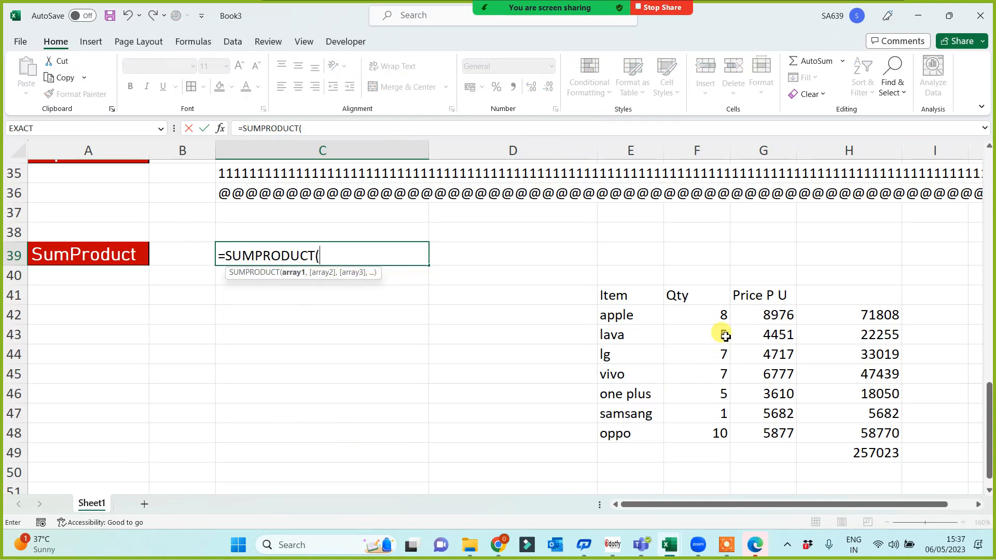
drag(709, 318, 714, 434)
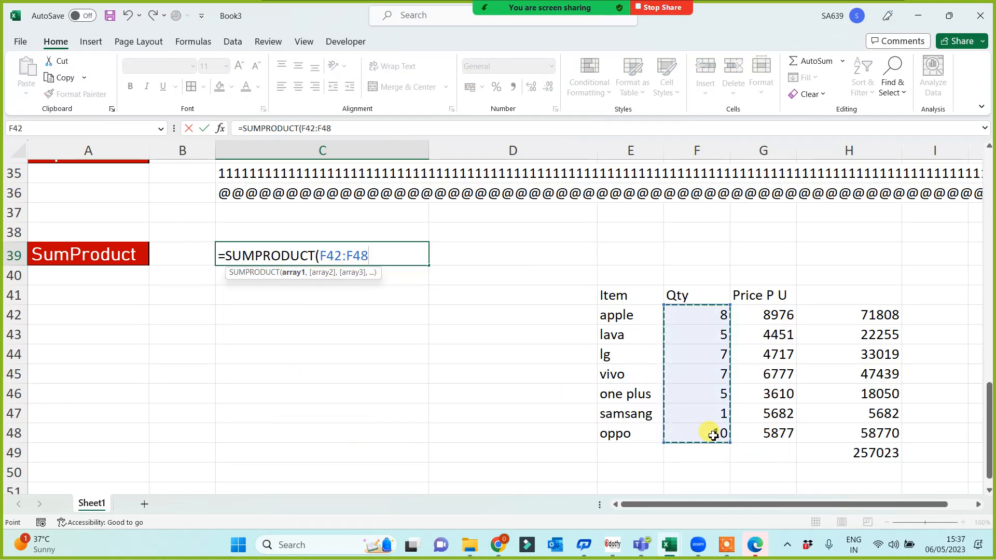
text(,)
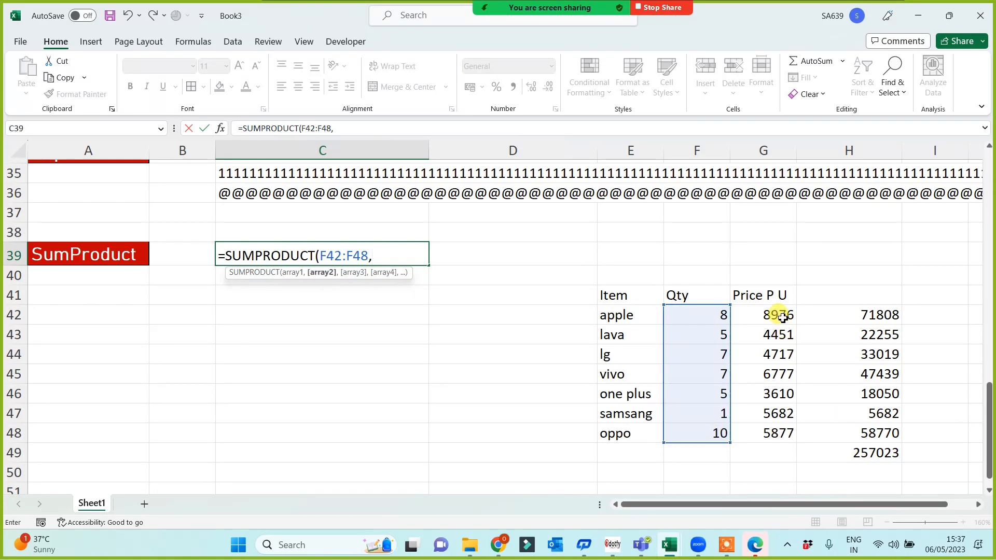
drag(782, 318, 784, 444)
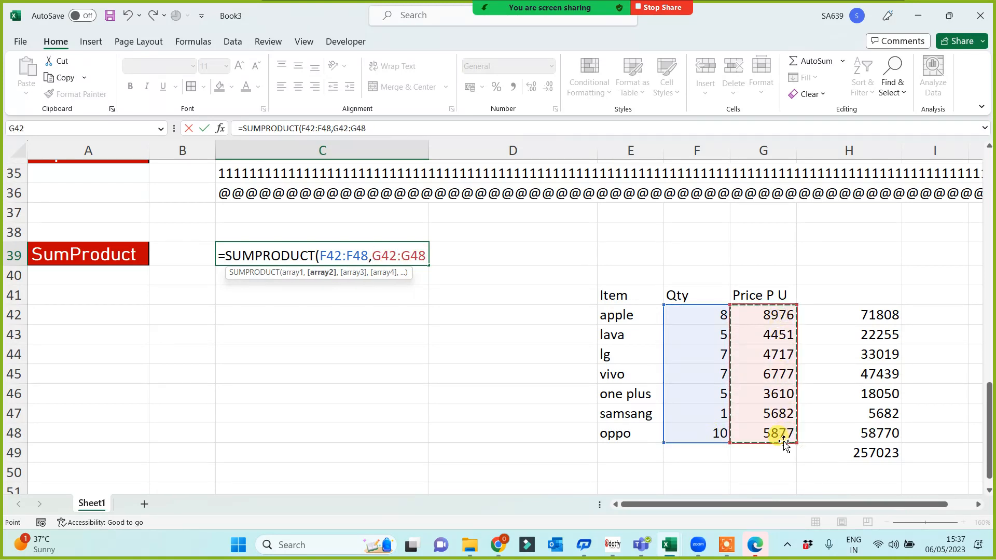
text())
key(Return)
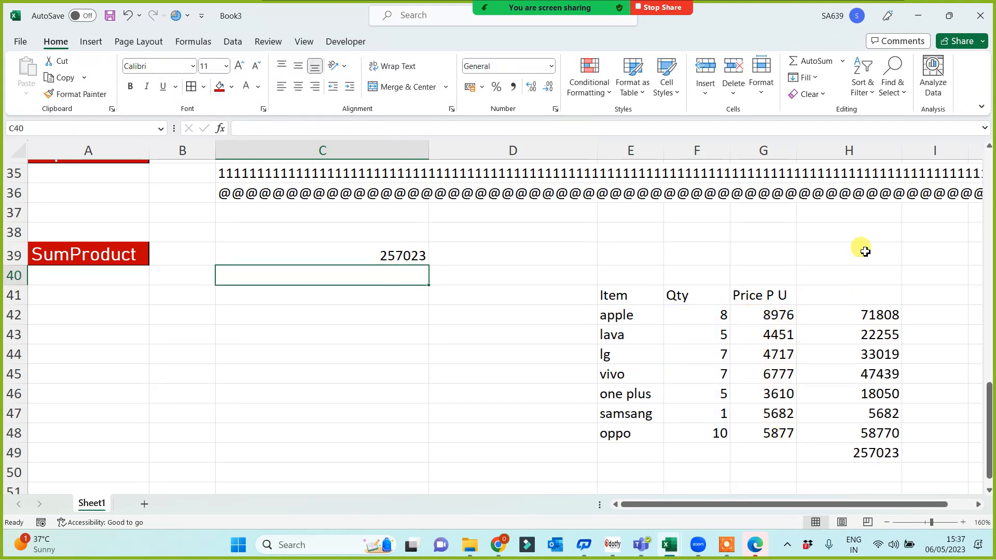
Give the C39 SUMPRODUCT result a red fill and white text.
drag(862, 251, 873, 484)
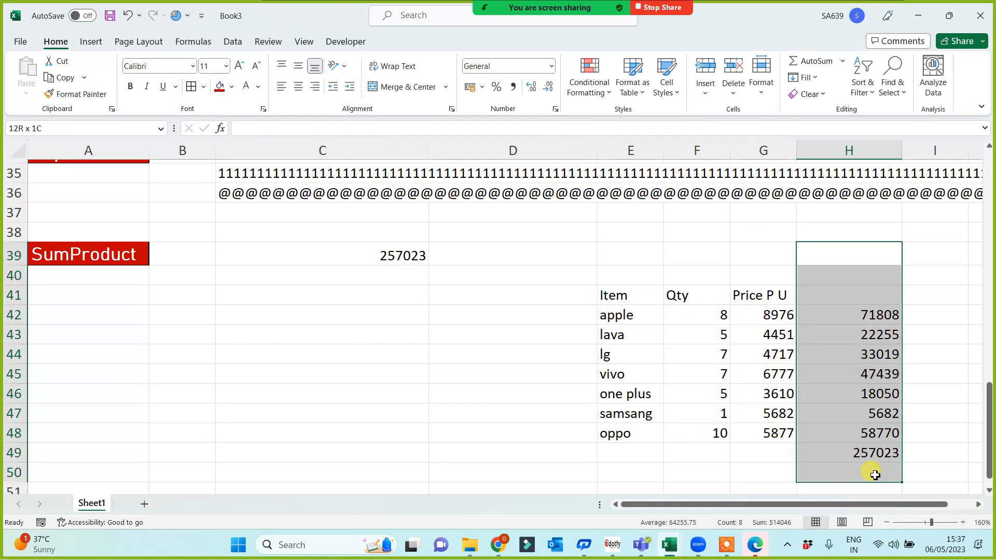
click(363, 257)
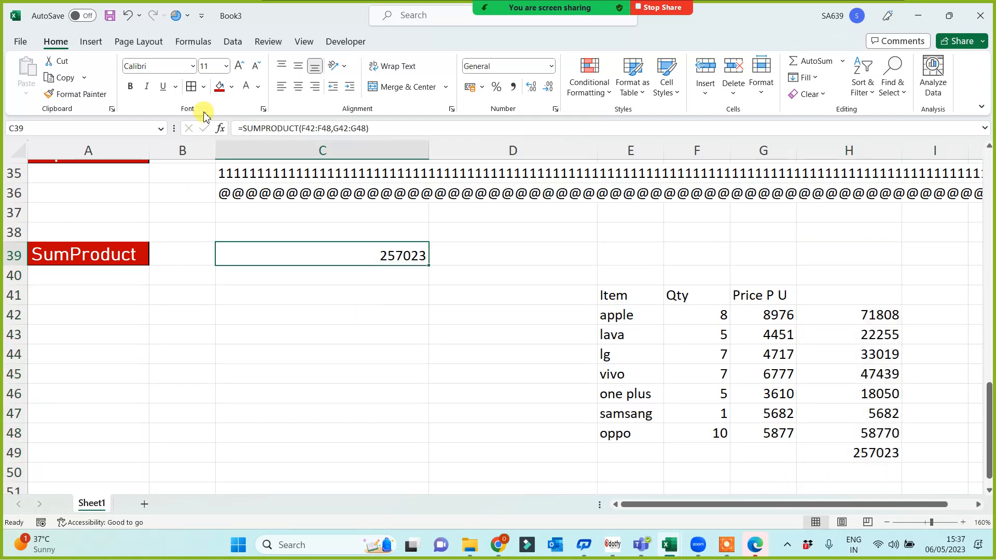
click(219, 86)
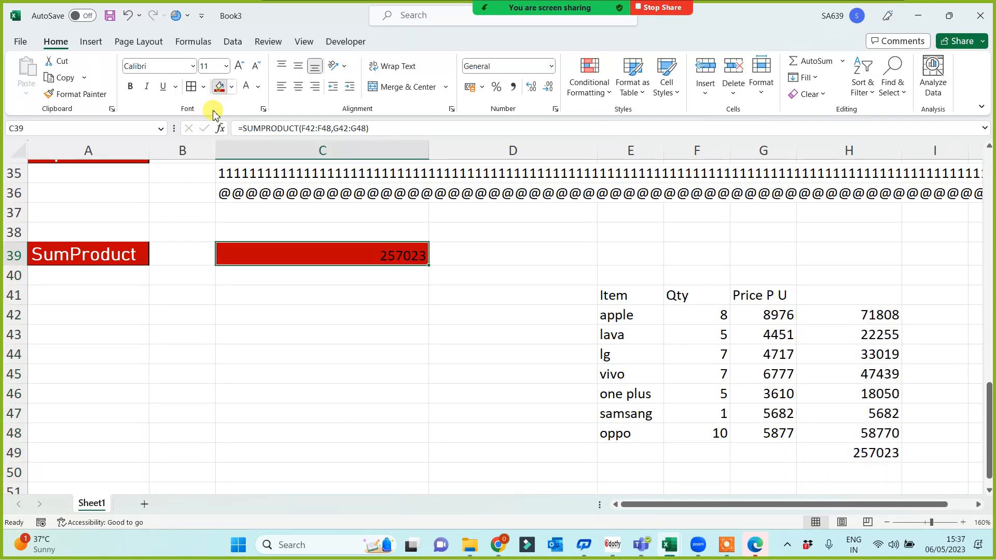
click(246, 86)
Fill the H49 total red so it matches C39.
drag(697, 318, 878, 438)
click(847, 455)
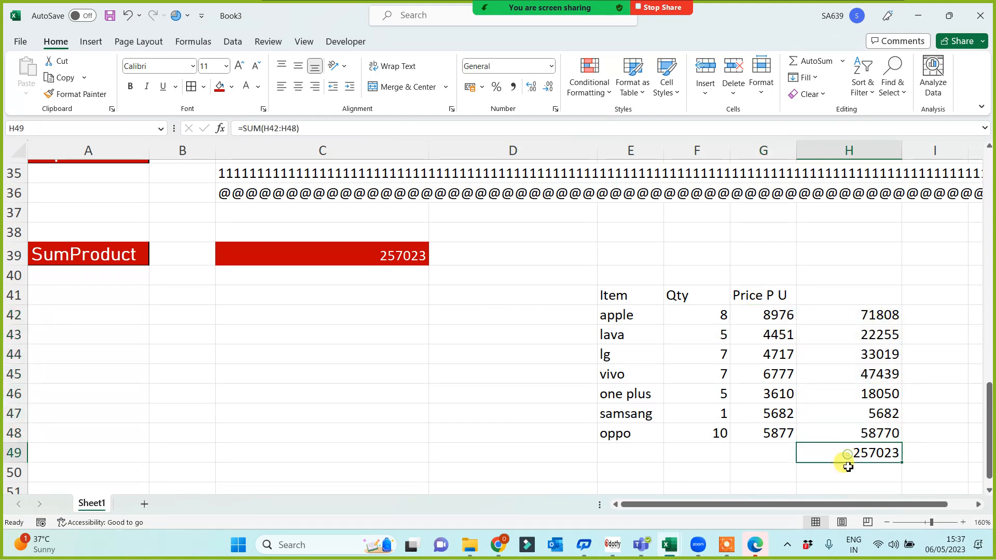
click(216, 88)
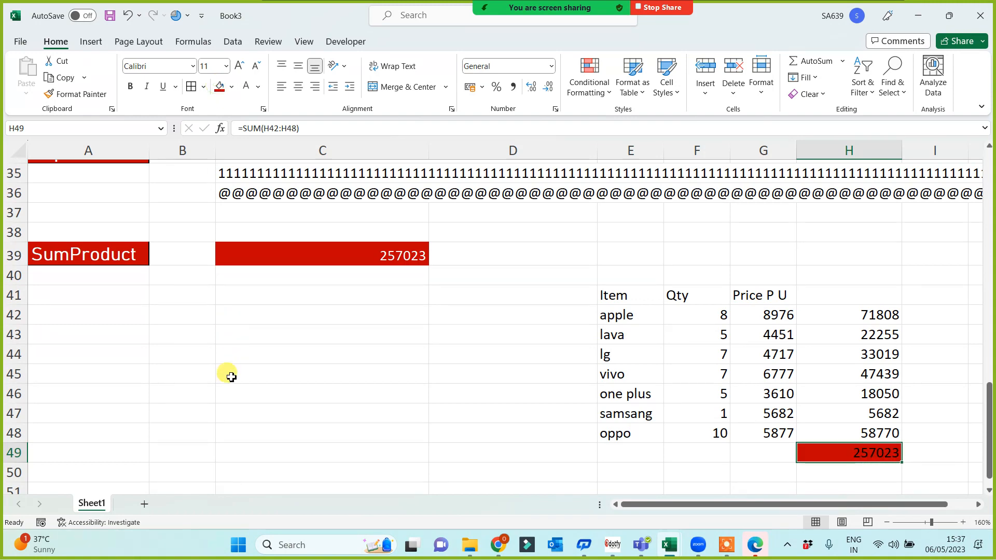
click(243, 390)
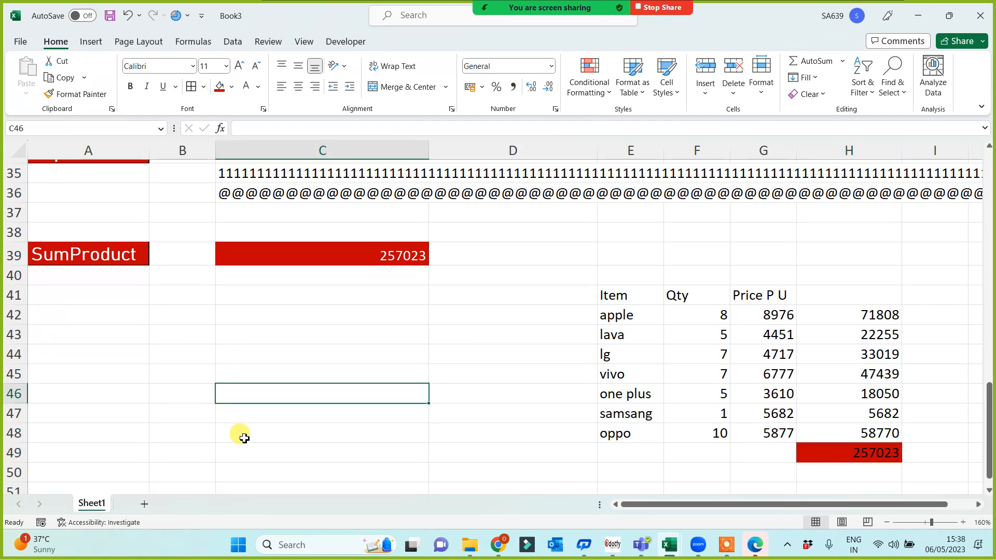
Copy the green Value and Transpose labels from A20:A21 and paste them at A53:A54.
scroll(240, 438, up, 2)
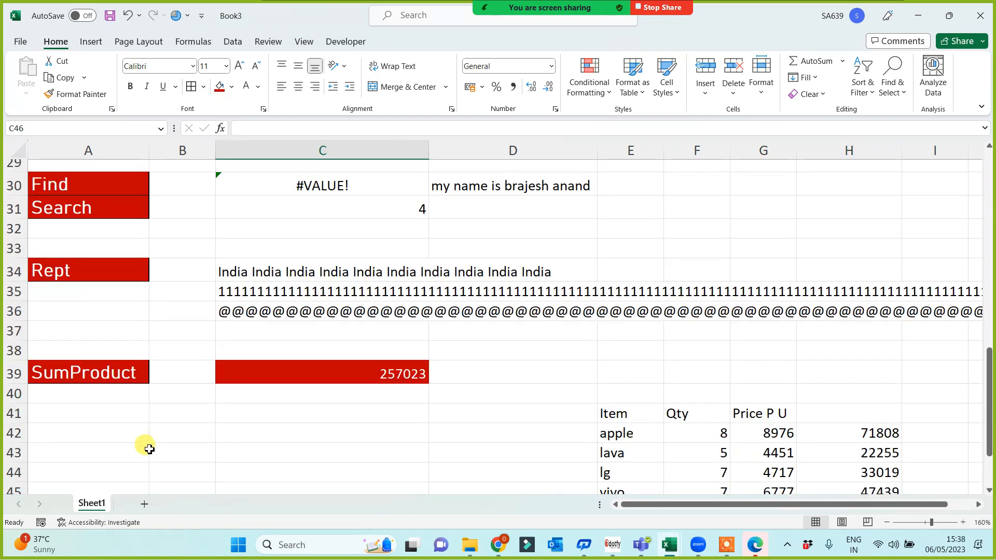
scroll(151, 447, up, 7)
scroll(144, 421, down, 3)
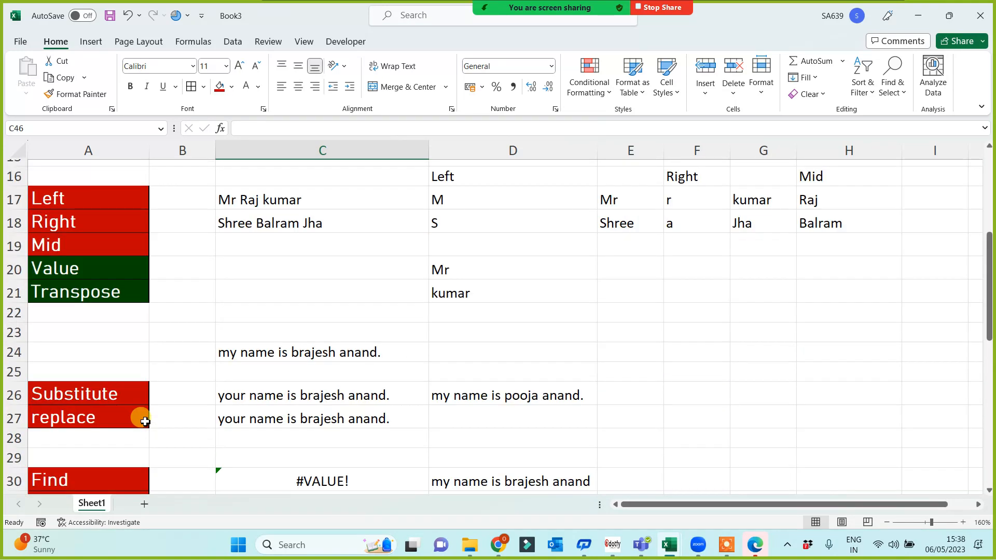
drag(78, 266, 82, 291)
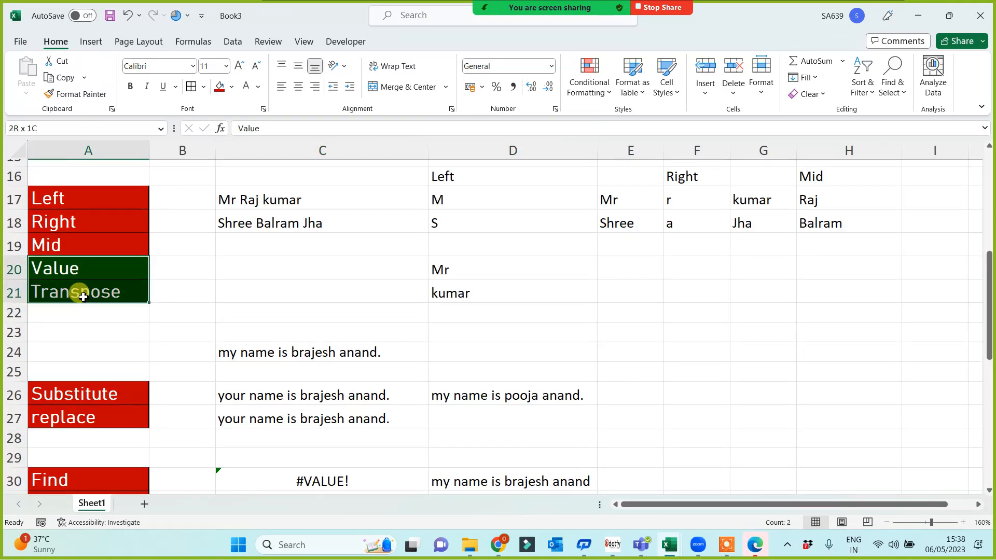
key(ctrl+c)
scroll(77, 311, down, 7)
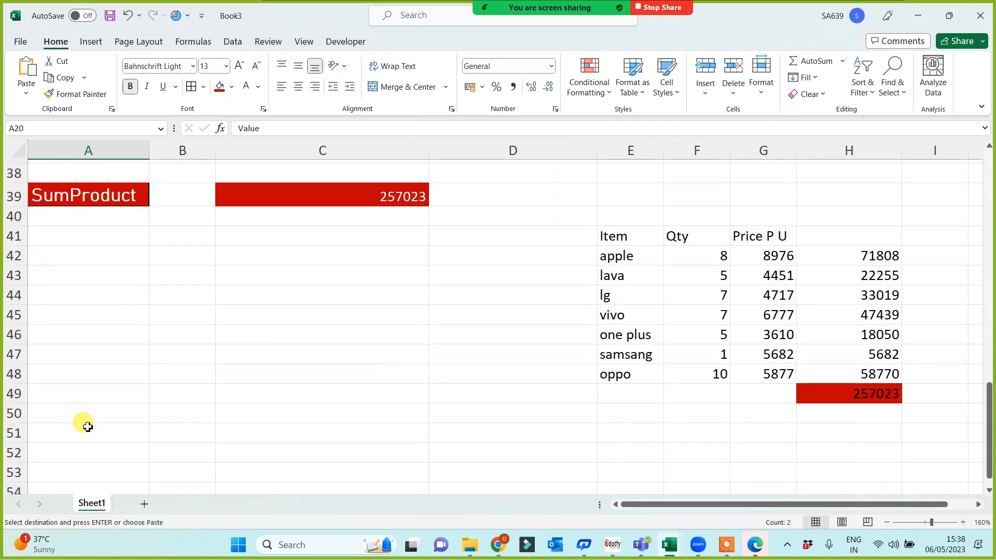
scroll(88, 426, down, 1)
click(71, 416)
key(Return)
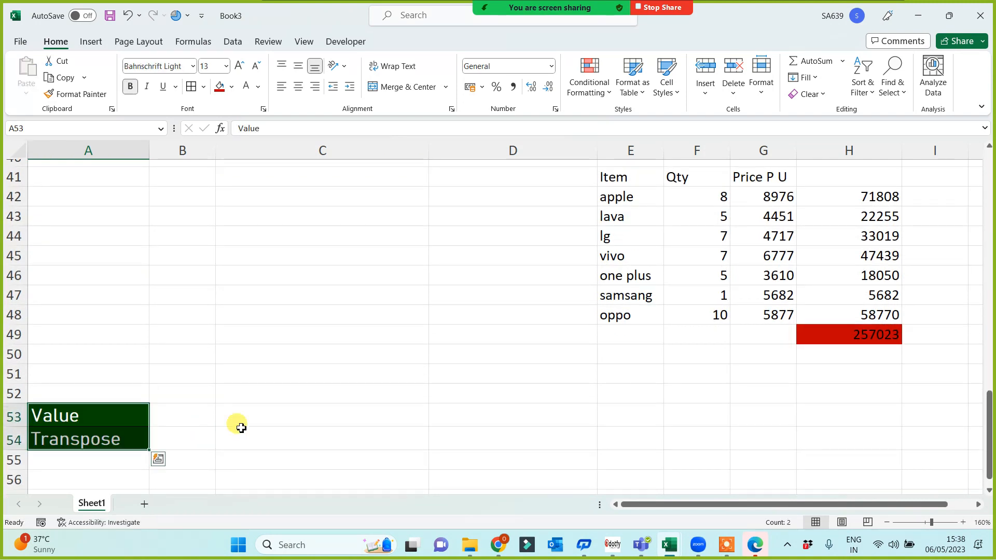
scroll(237, 422, down, 2)
scroll(111, 303, down, 1)
scroll(314, 359, down, 1)
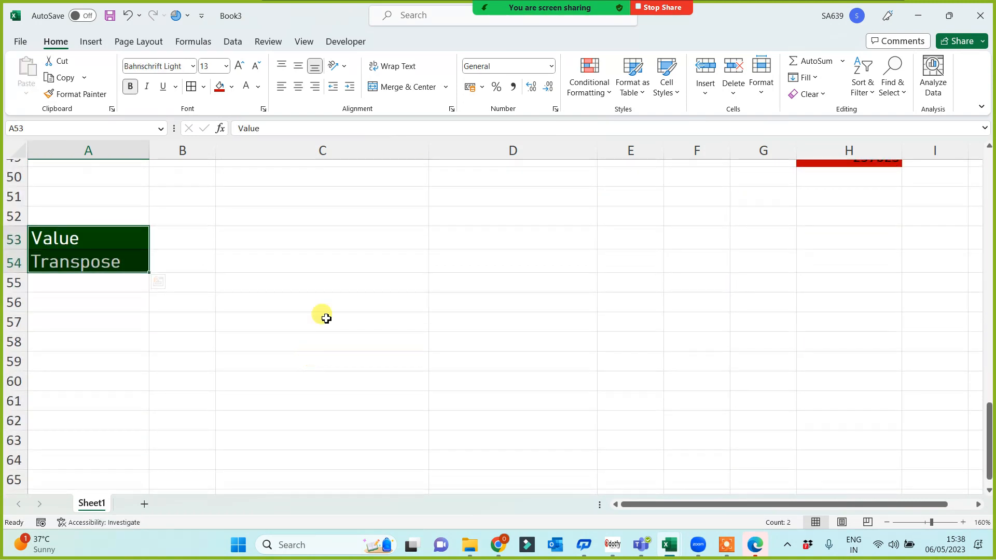
click(340, 244)
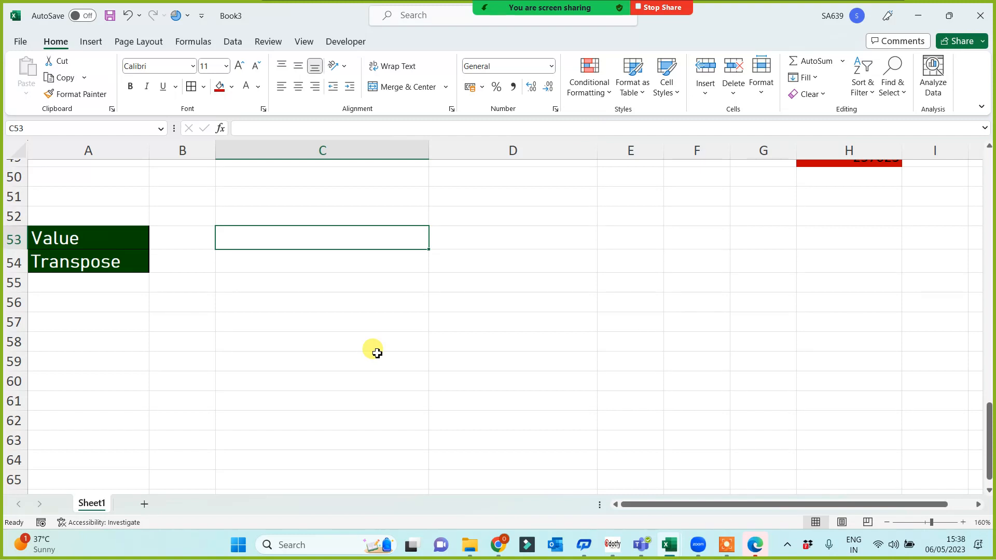
Type thirteen numbers (324, 23, 42, 34, 234…) down C53:C65, re-entering C54, C57, C60 as text.
text(324 23 42 34 234 23 42 34 )
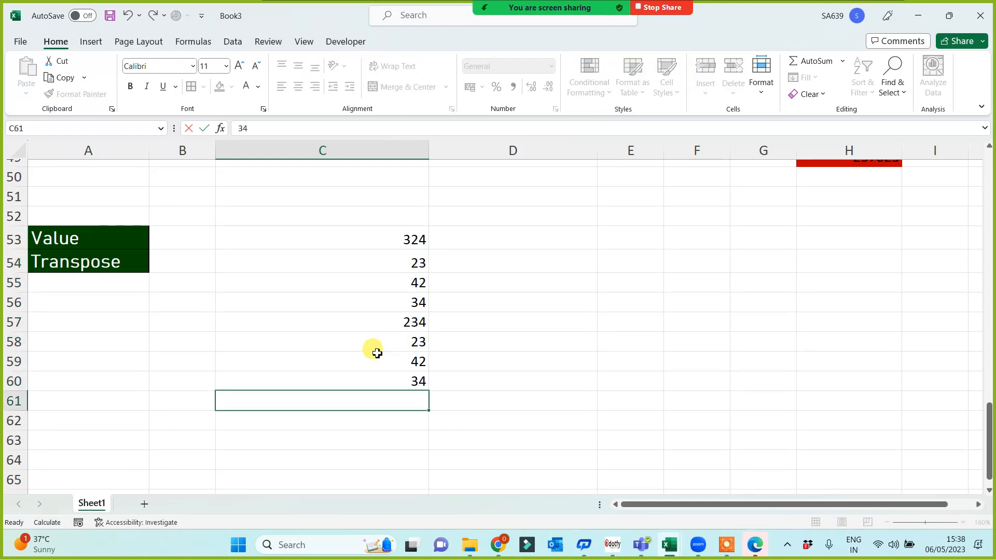
text(234 32 4 23 4)
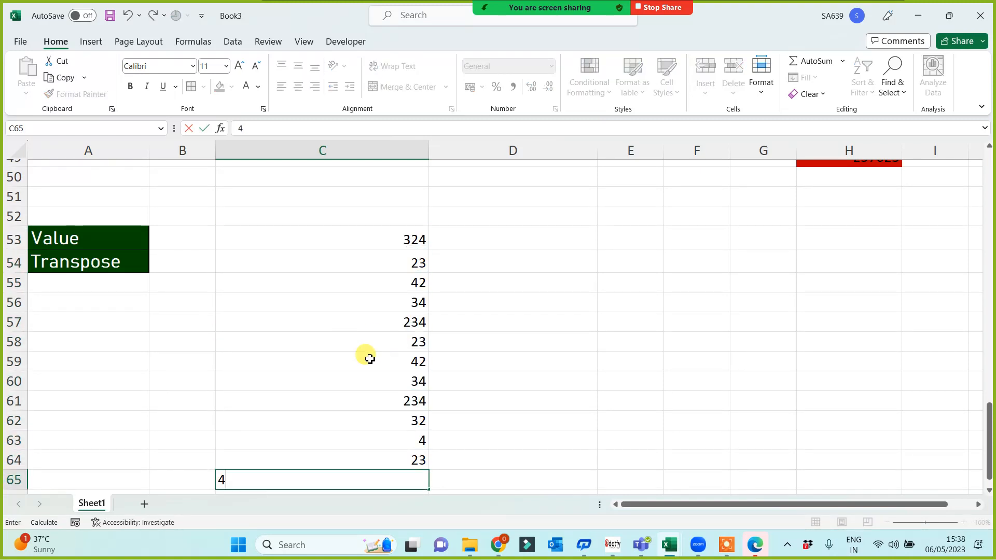
click(655, 388)
click(401, 322)
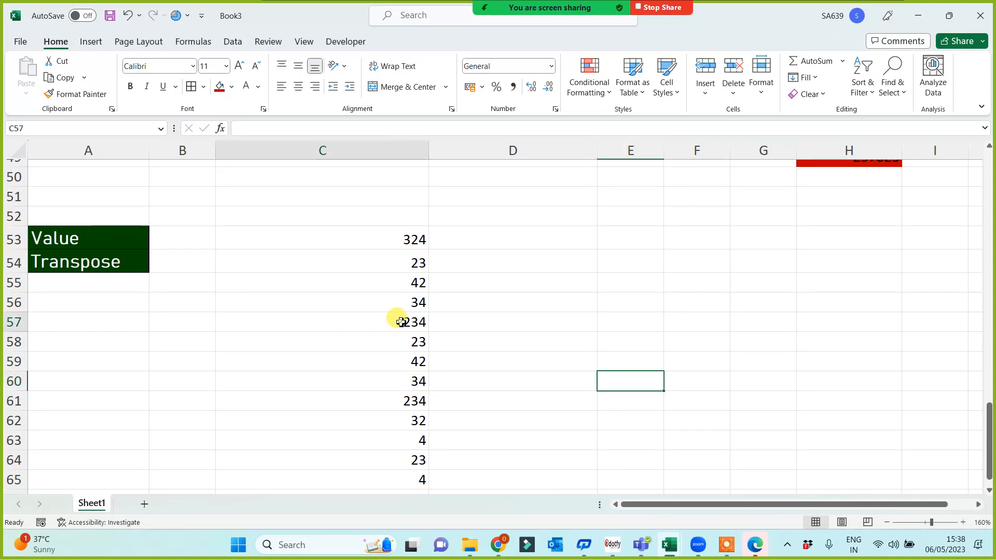
double_click(401, 322)
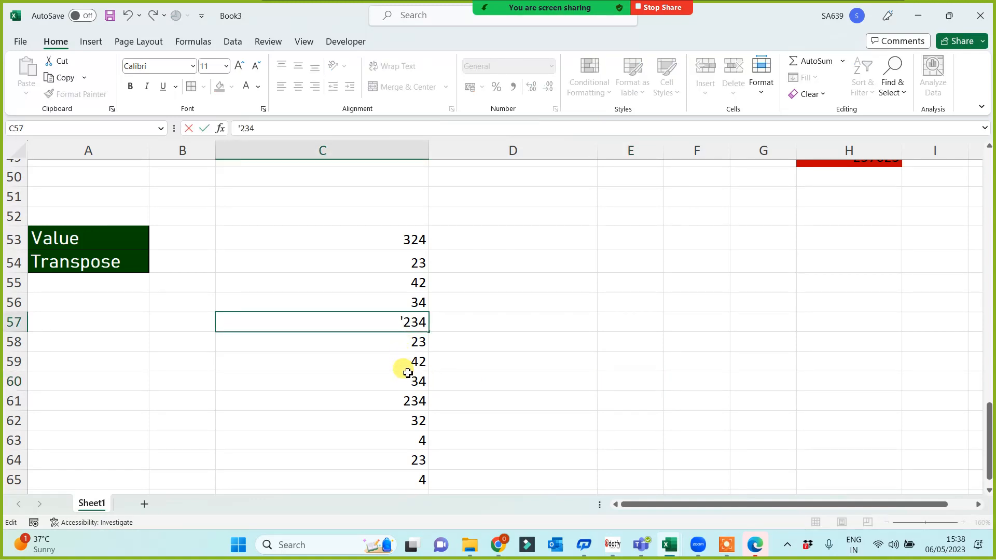
click(412, 381)
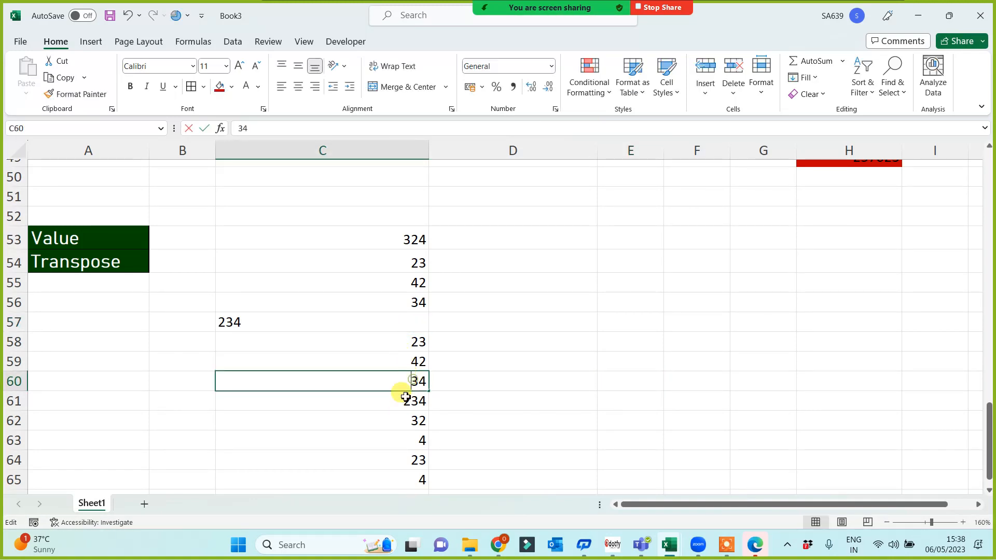
text(')
click(551, 385)
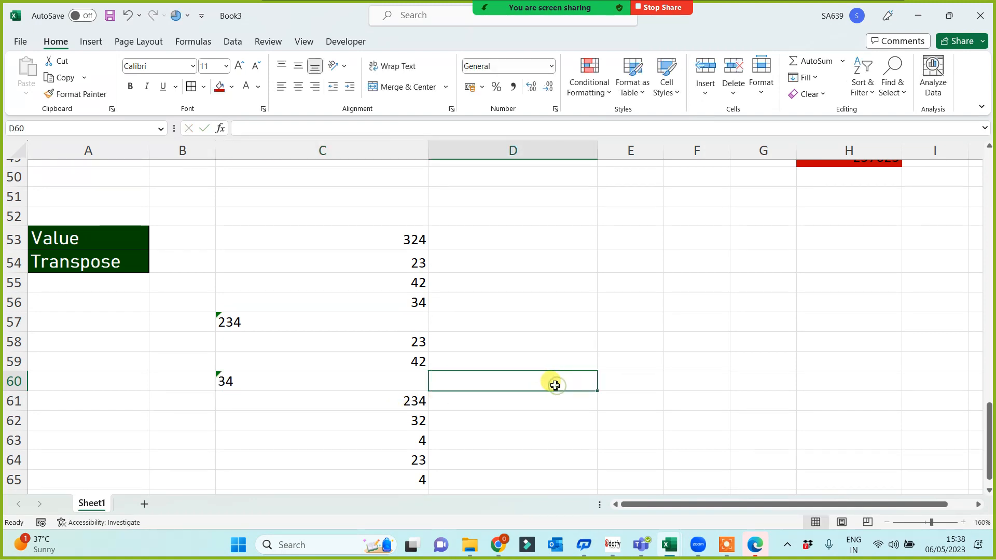
double_click(403, 267)
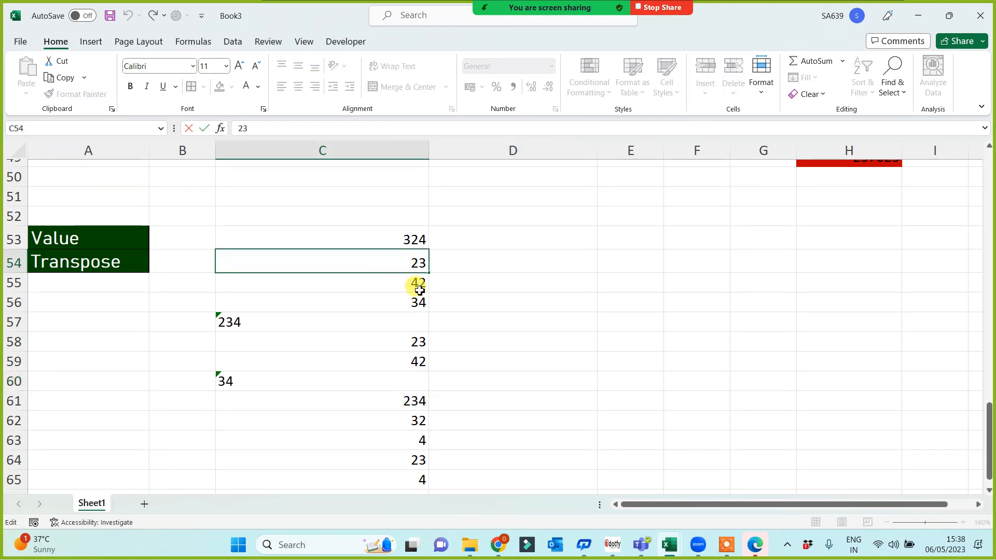
text(')
click(618, 323)
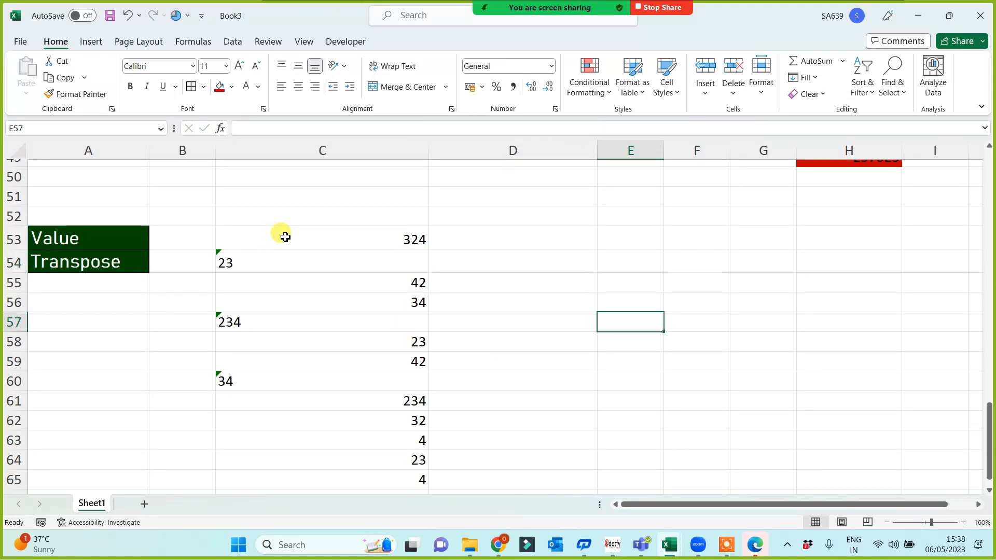
Ignore the number-stored-as-text warnings on the C54:C65 cells.
drag(285, 237, 256, 477)
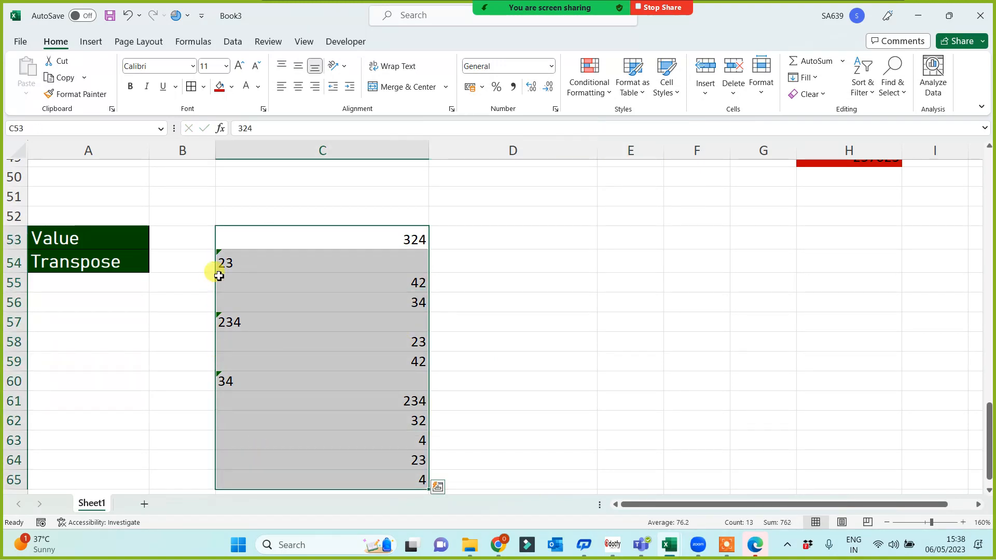
drag(262, 260, 262, 478)
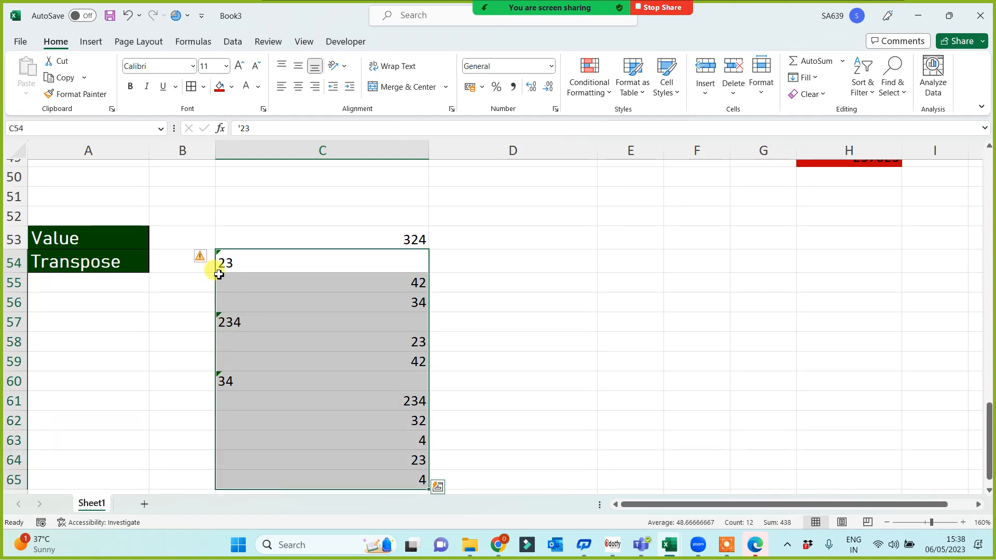
click(203, 262)
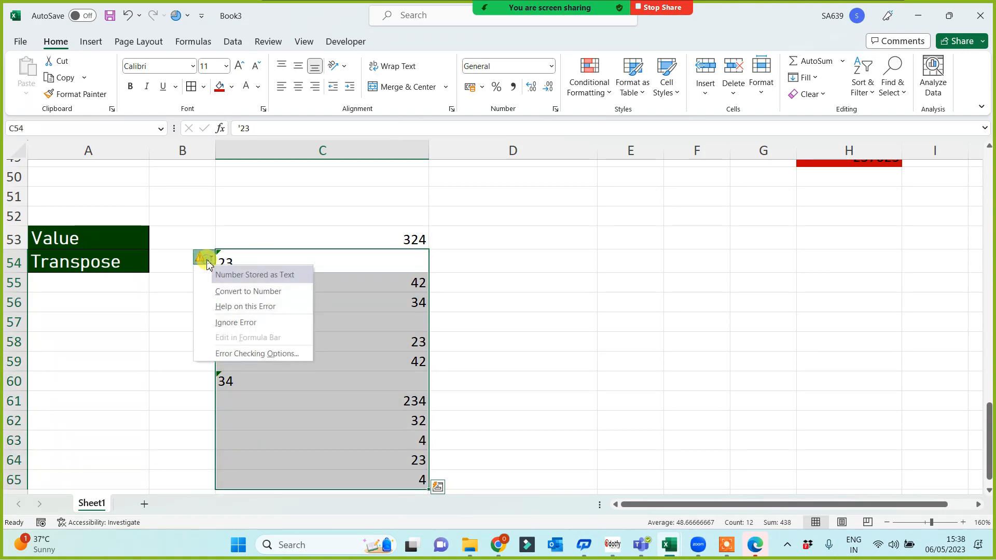
click(223, 322)
Align all C53:C65 numbers alike and fill them red.
drag(354, 238, 353, 461)
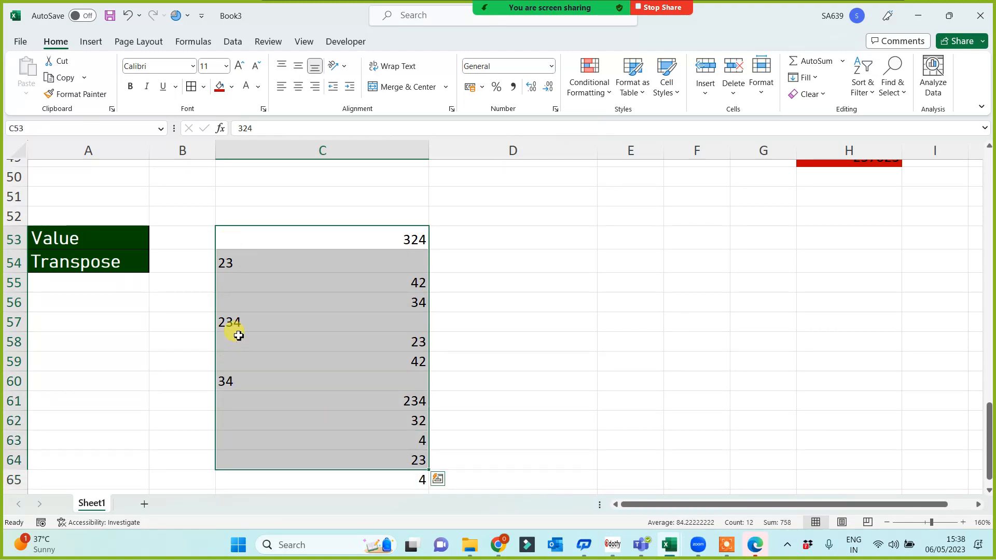
click(299, 88)
click(560, 337)
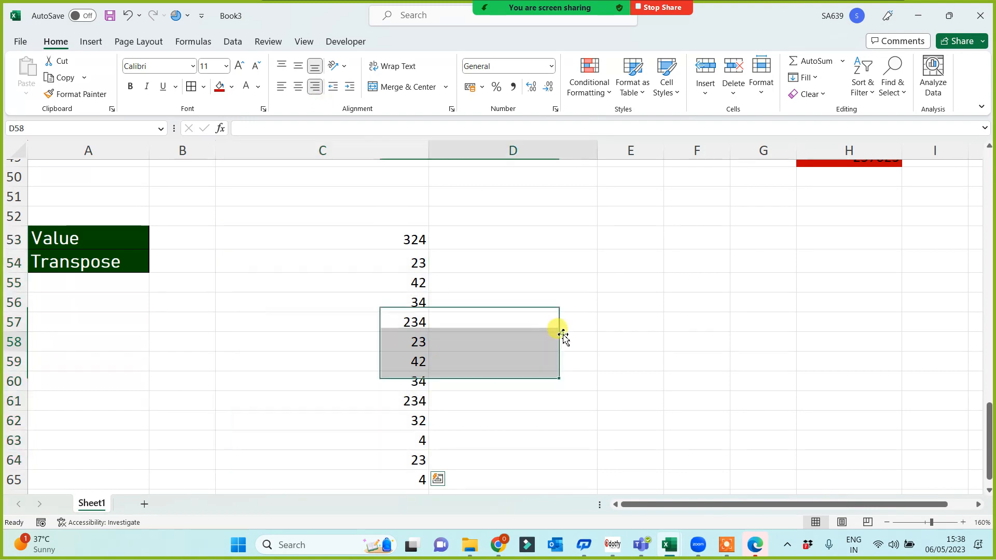
drag(363, 237, 360, 478)
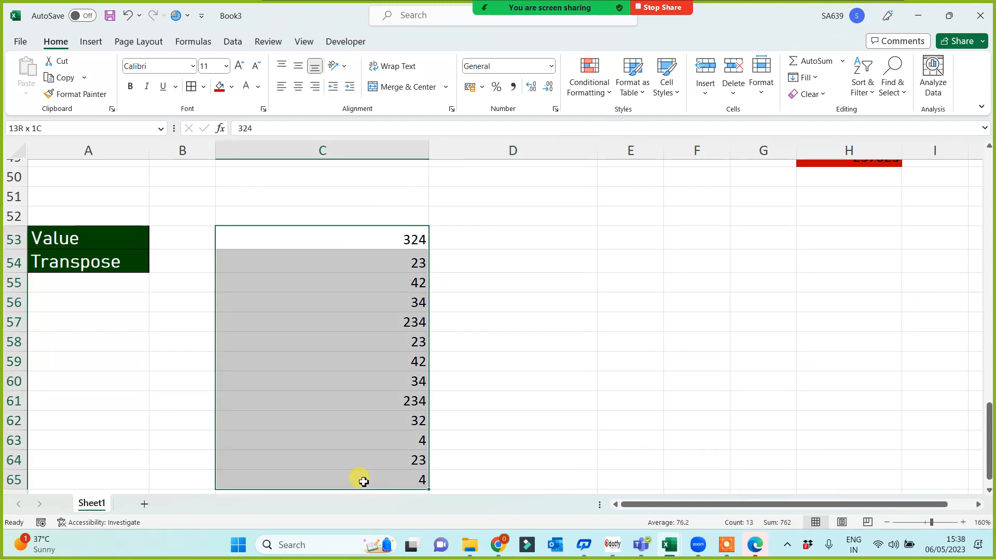
click(217, 89)
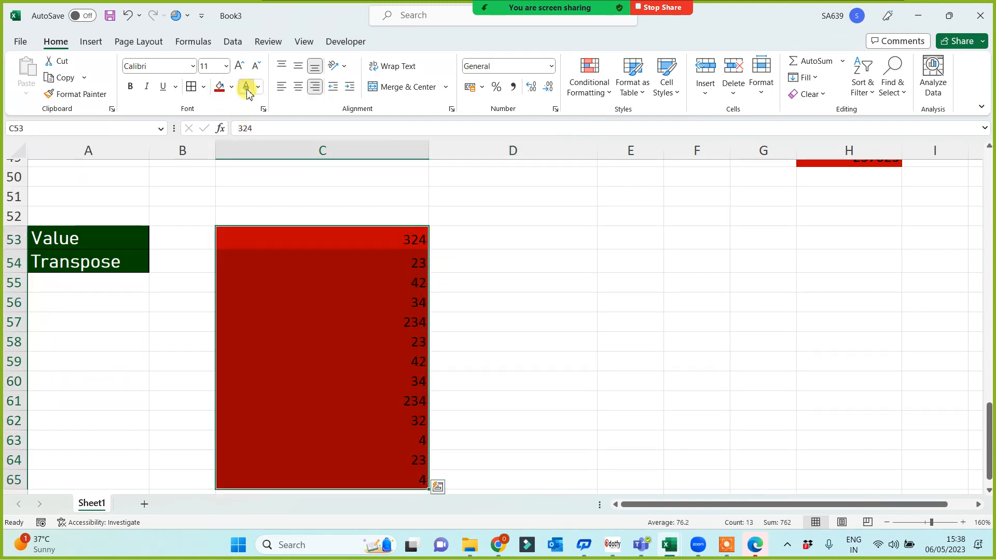
click(632, 284)
click(604, 230)
Enter =SUM(C53:C65) in E53, returning 762.
text(=sum()
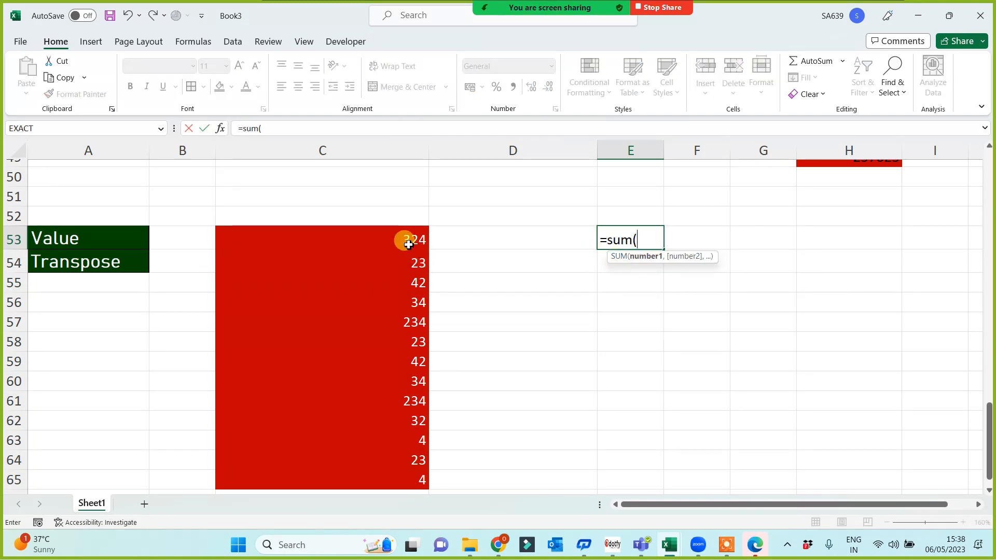
drag(404, 239, 397, 478)
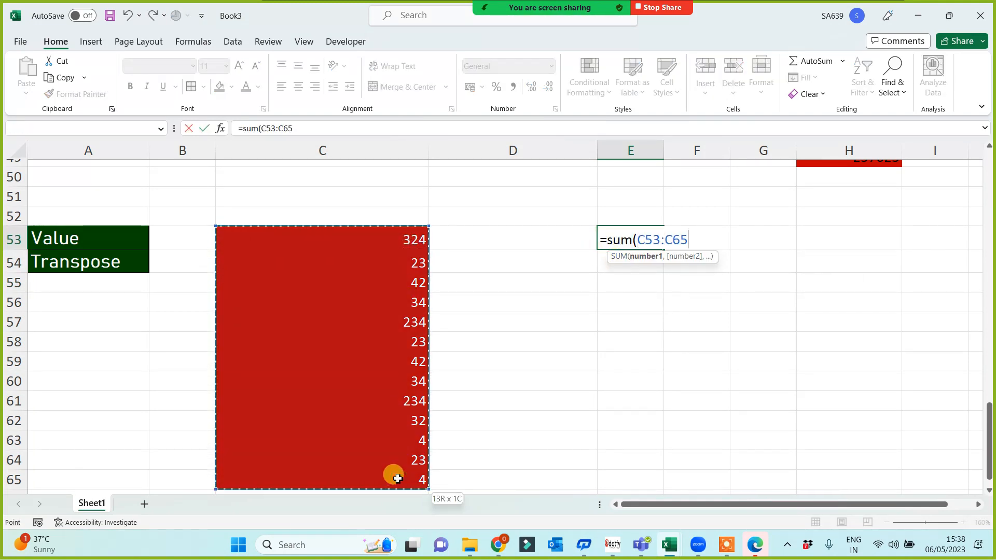
key(Return)
Label E52 'Wrong Ans' and widen column E to fit it.
click(642, 219)
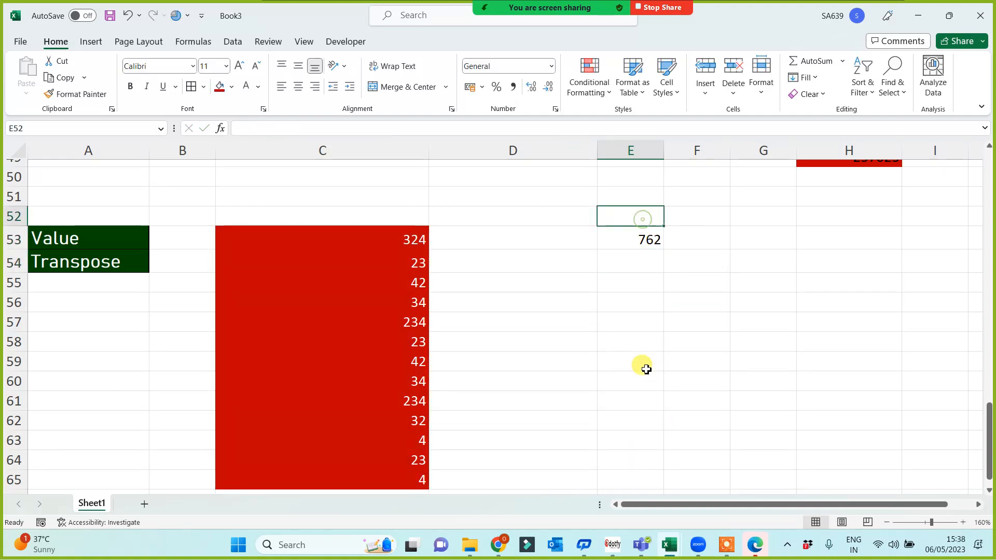
text(Wrong Ans)
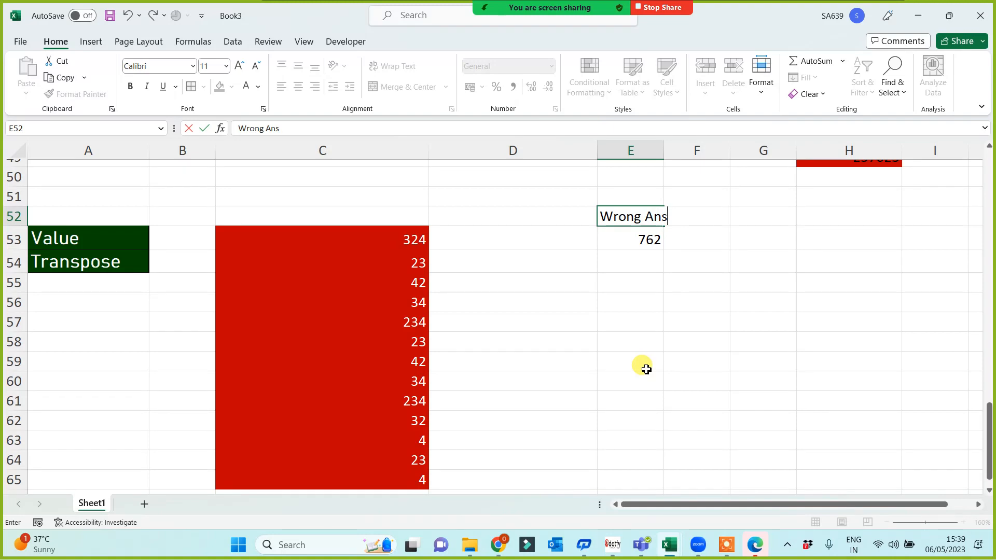
key(Return)
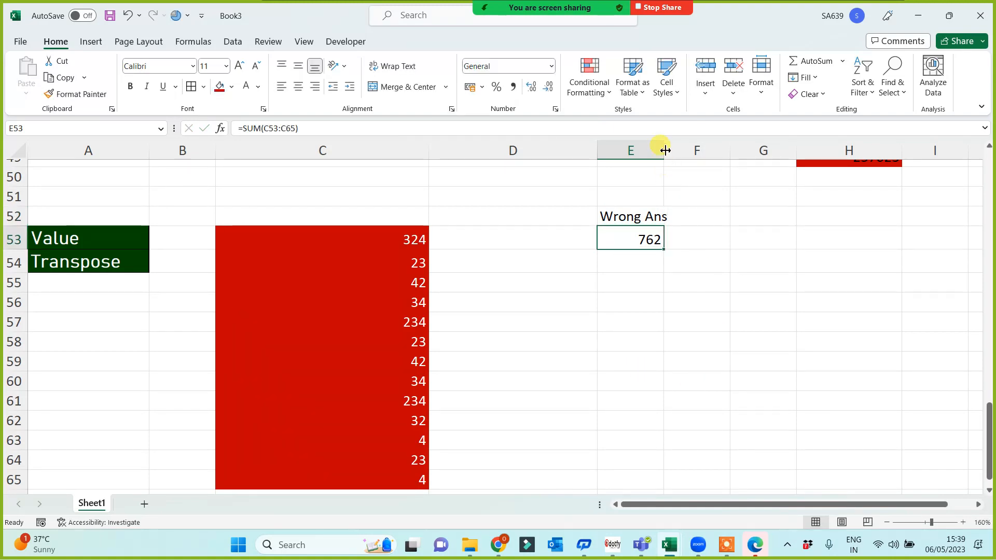
drag(669, 147, 675, 146)
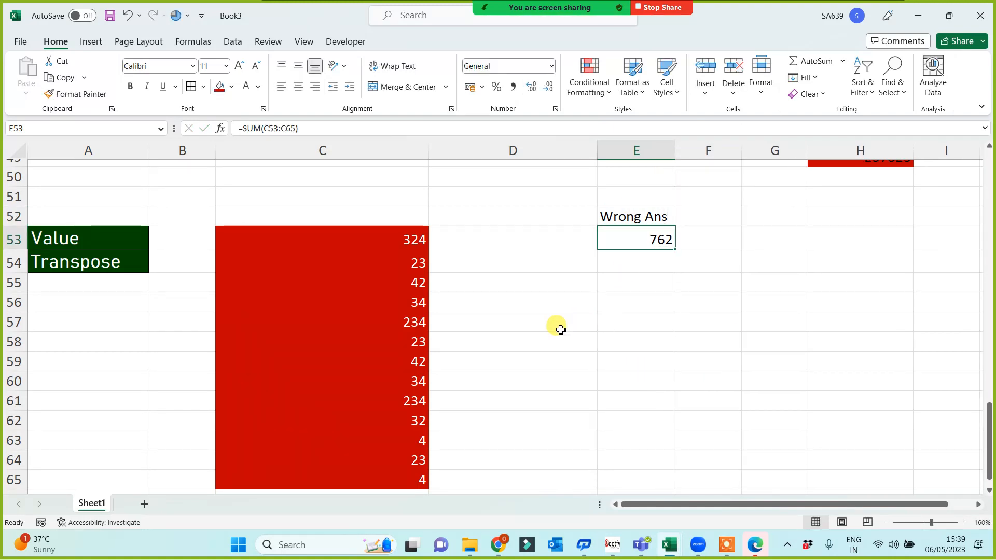
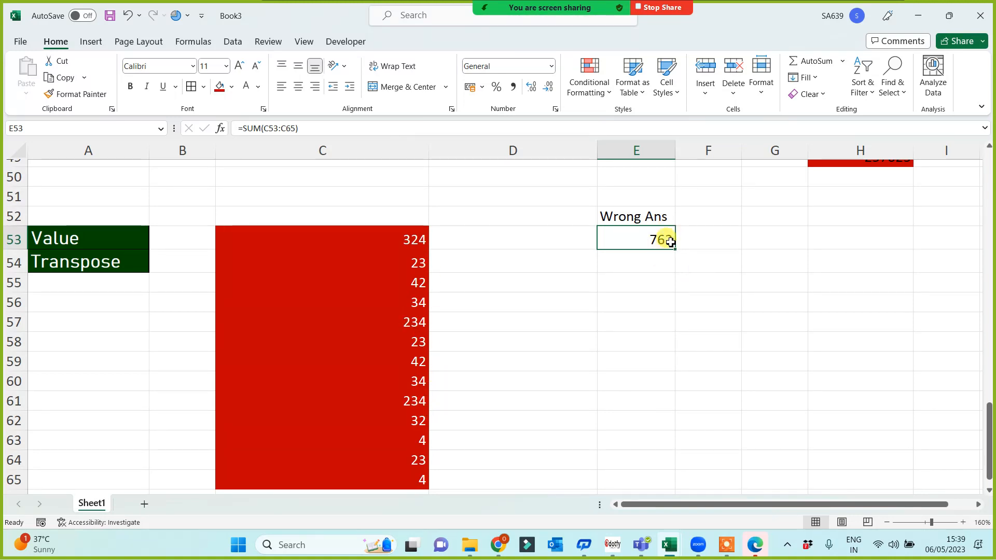
Inspect the C53:C65 cells and the 762 SUM formula to confirm the numbers are stored as text.
click(420, 262)
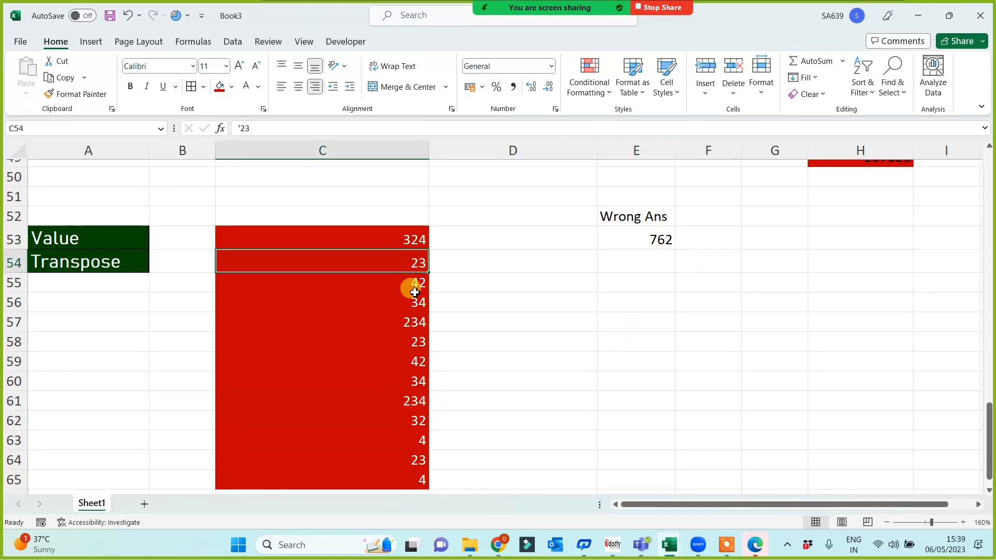
click(409, 284)
click(408, 400)
click(415, 460)
click(654, 248)
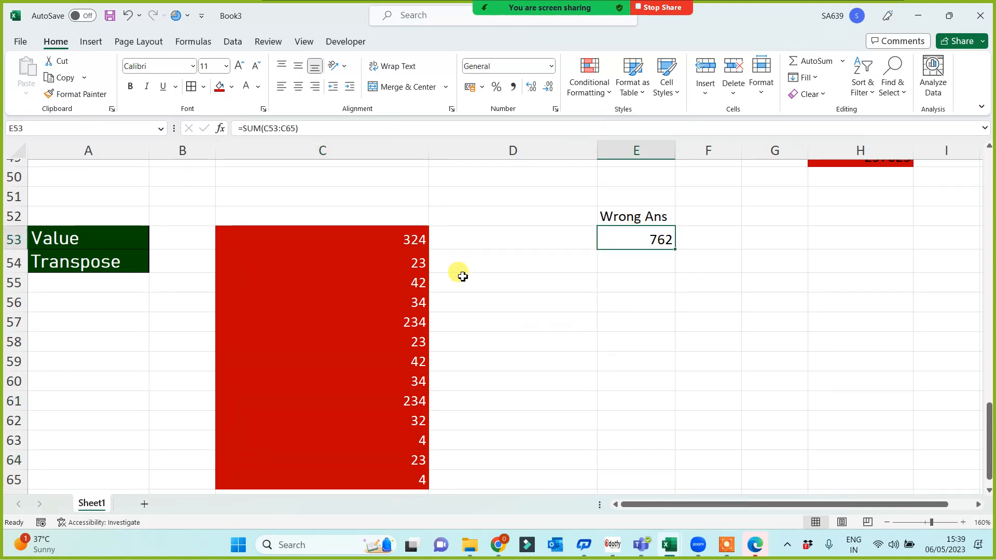
click(400, 238)
click(399, 303)
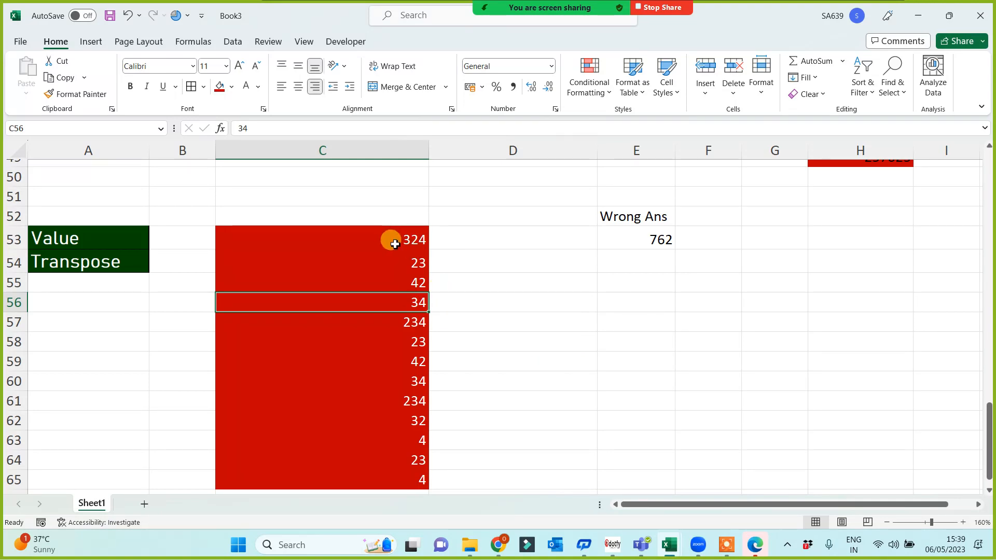
click(379, 323)
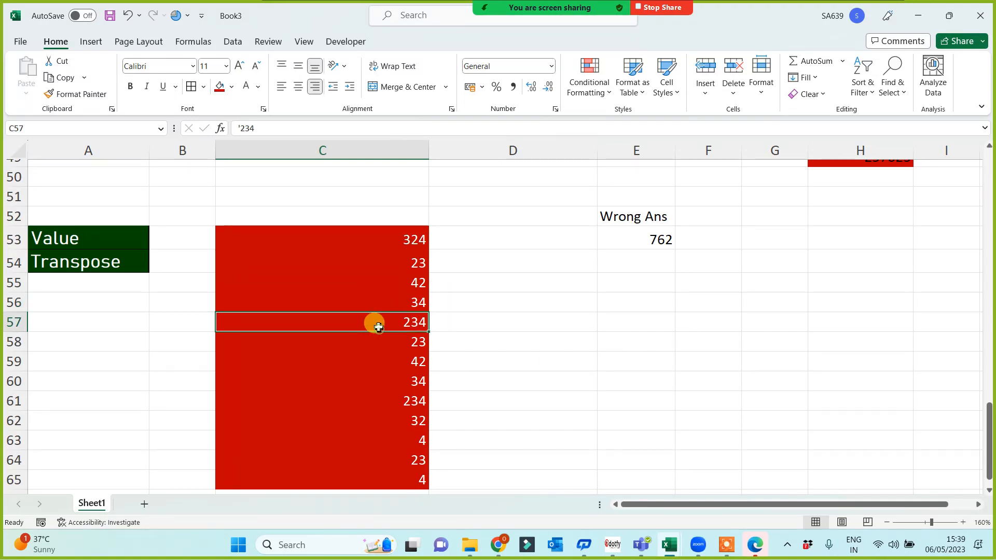
click(711, 356)
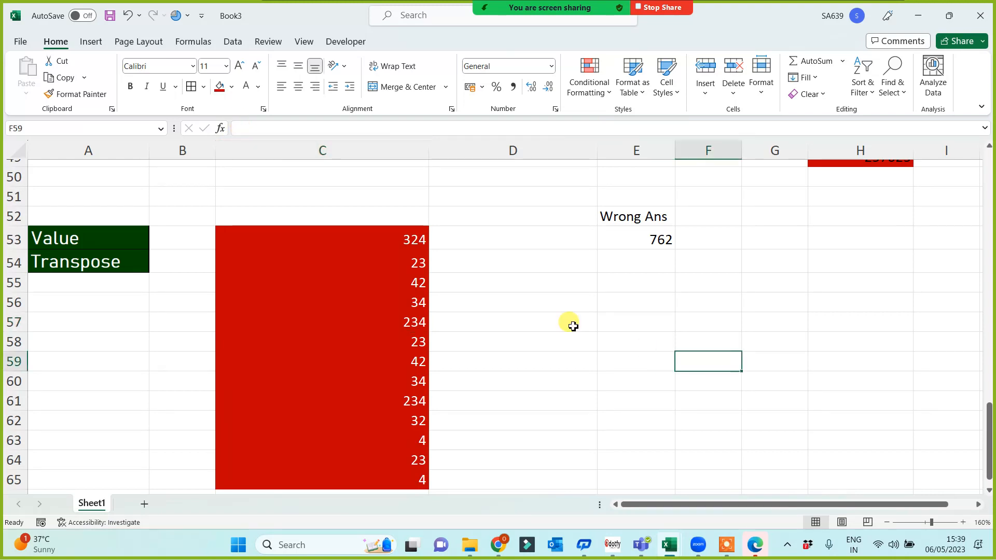
Enter =VALUE(C53) in D53 and fill it down to D65.
click(536, 240)
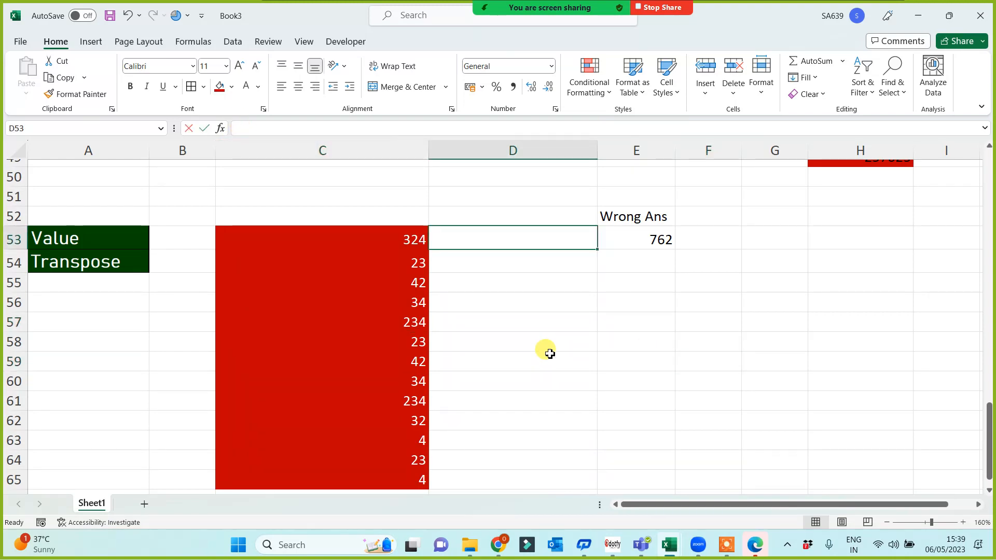
text(=value)
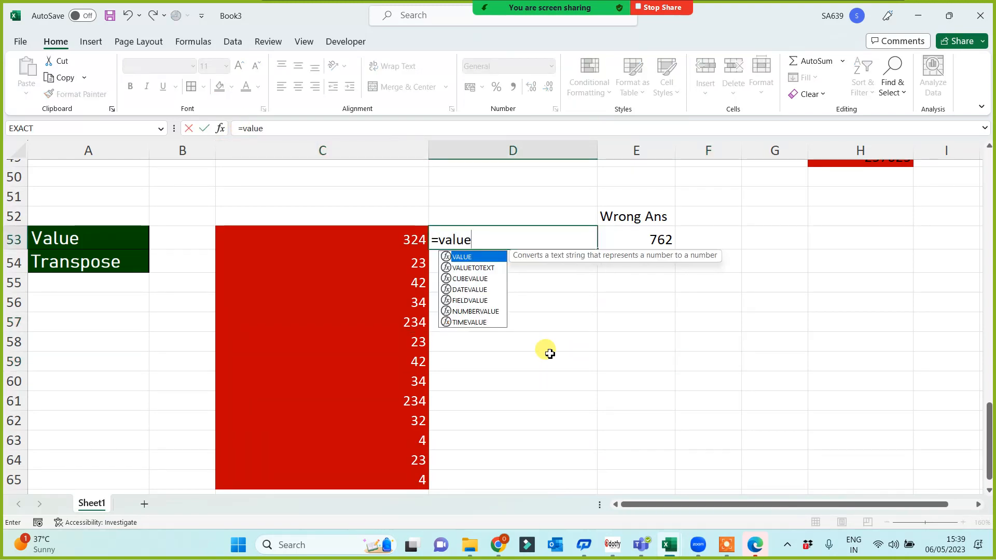
text(()
click(400, 241)
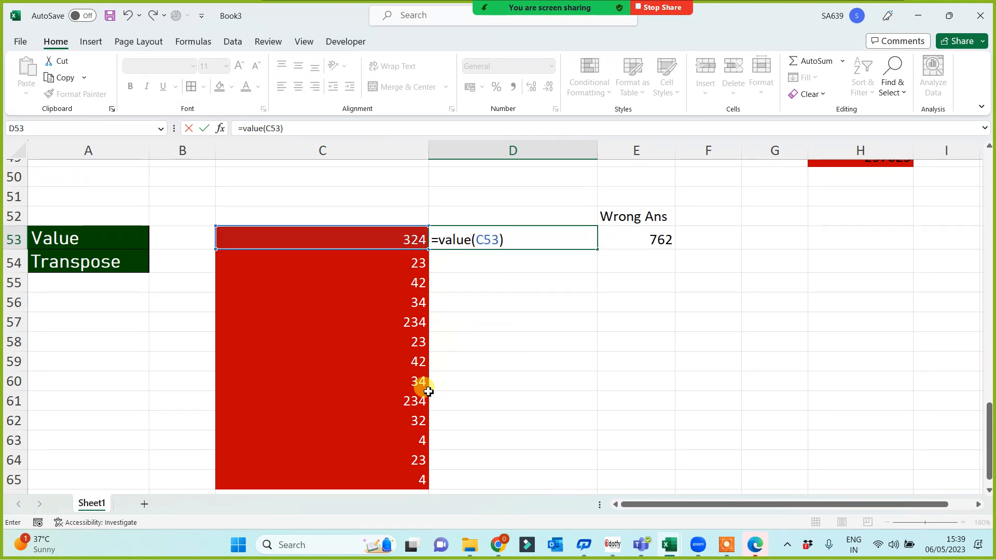
key(Return)
click(570, 242)
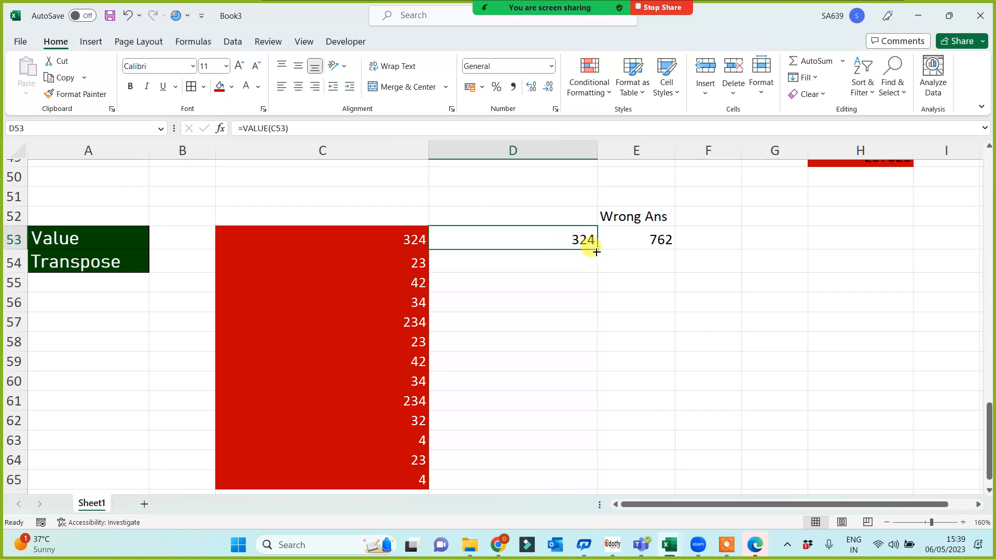
double_click(598, 249)
Enter =SUM(D53:D65) in G53, giving 1053, and compare it with the 762 in E53.
click(765, 241)
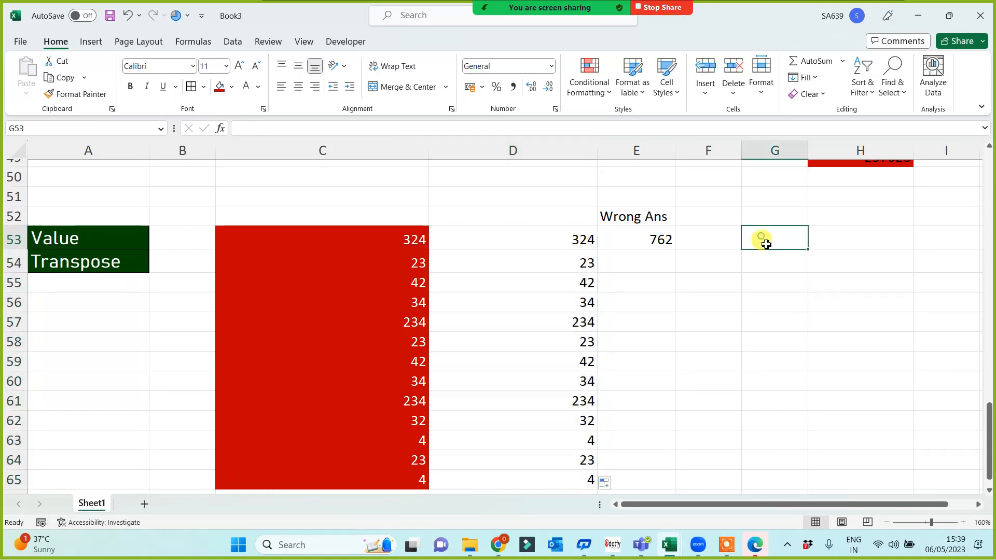
text(=sum()
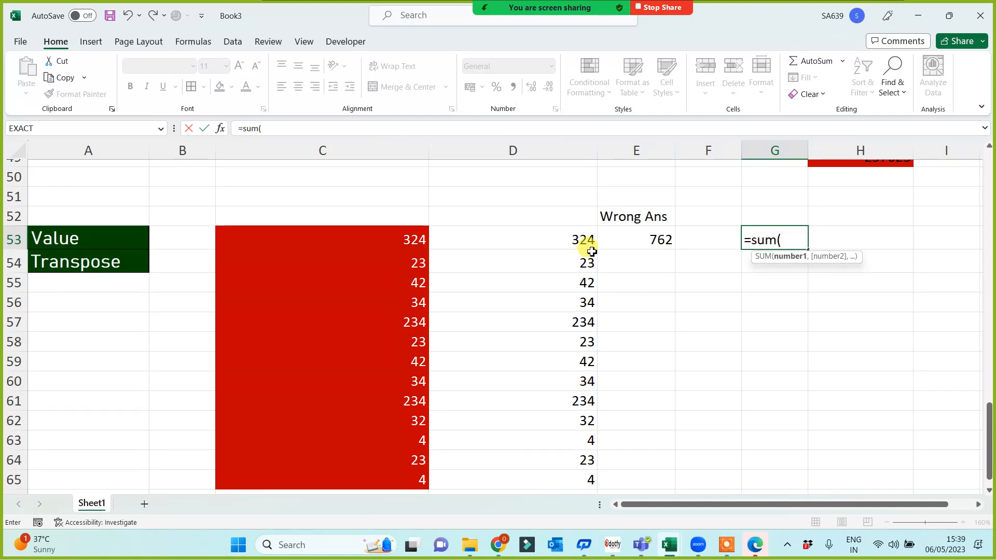
drag(591, 252, 576, 480)
key(Return)
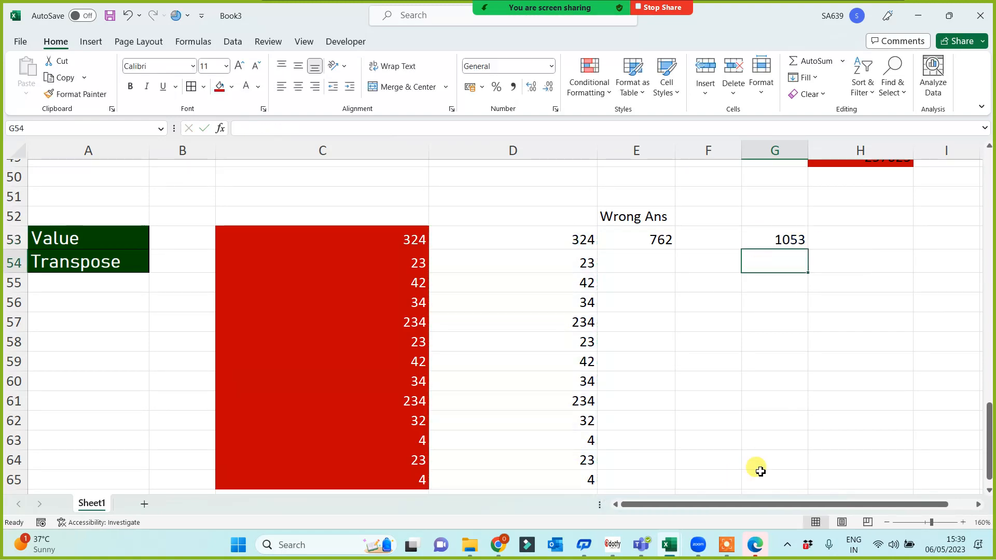
drag(396, 244, 383, 476)
click(777, 246)
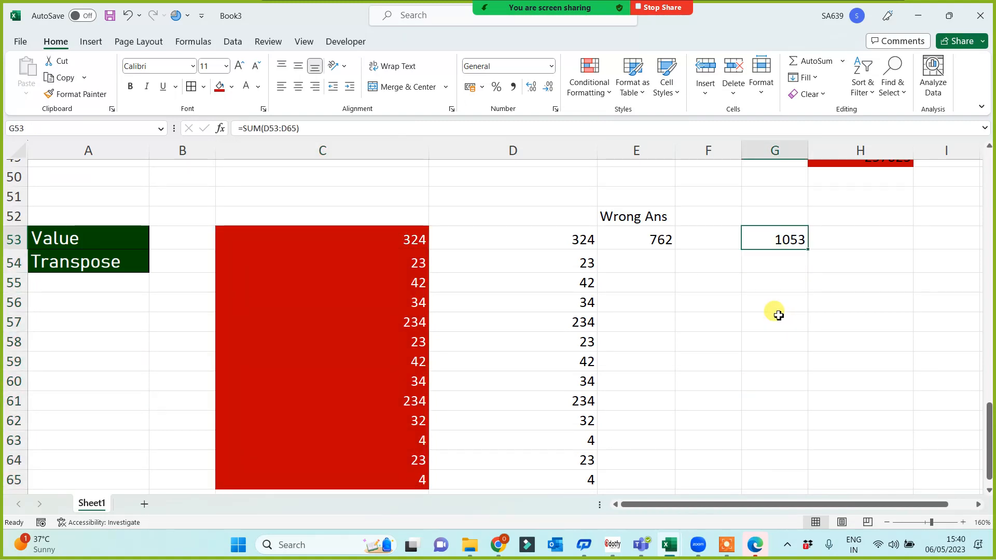
click(651, 240)
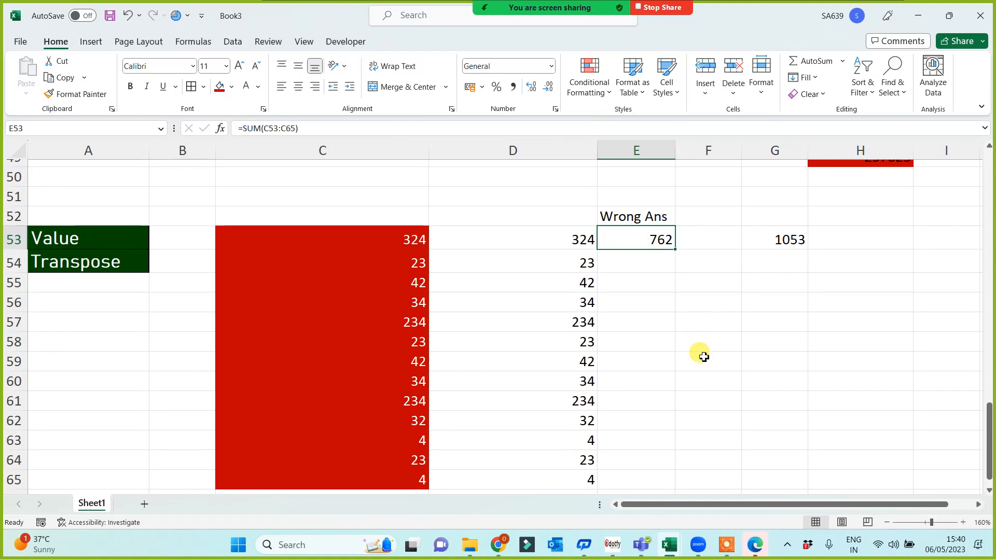
Copy the thirteen numbers in C53:C65.
click(87, 261)
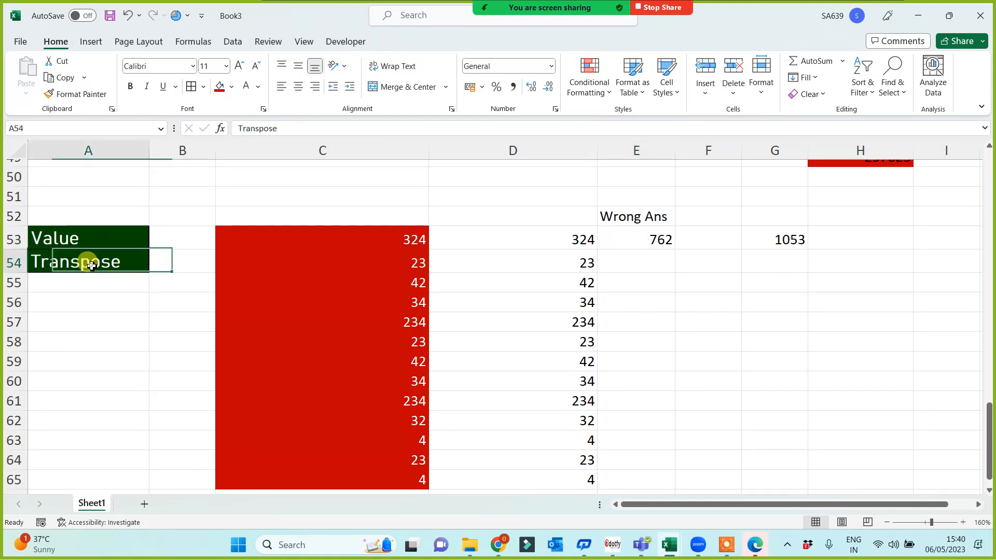
scroll(132, 348, down, 1)
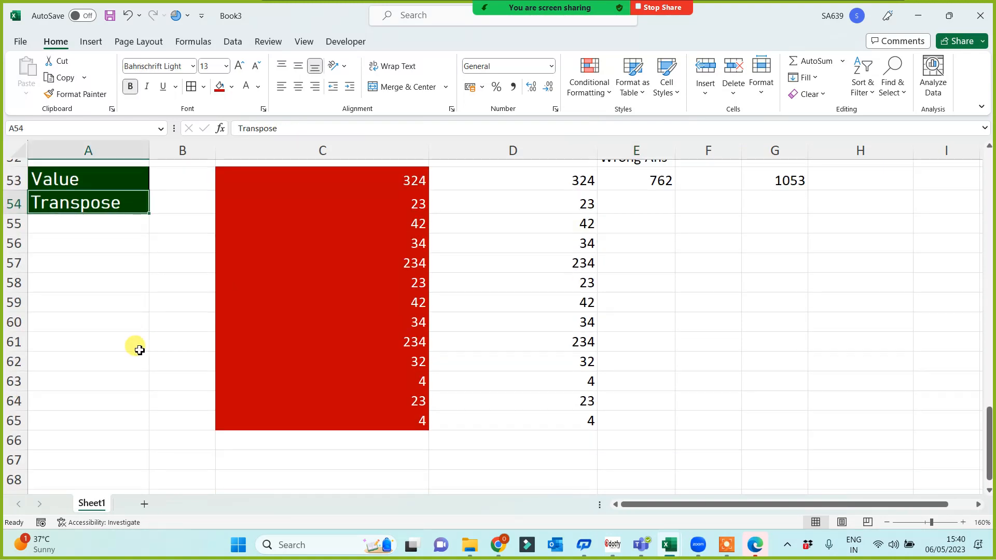
click(401, 178)
drag(402, 238, 401, 434)
click(402, 435)
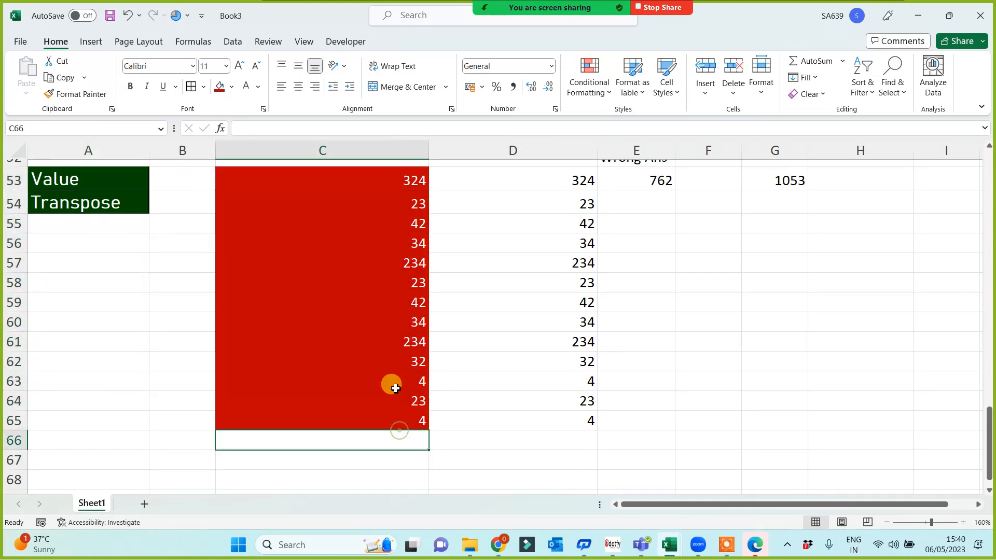
drag(397, 181, 384, 413)
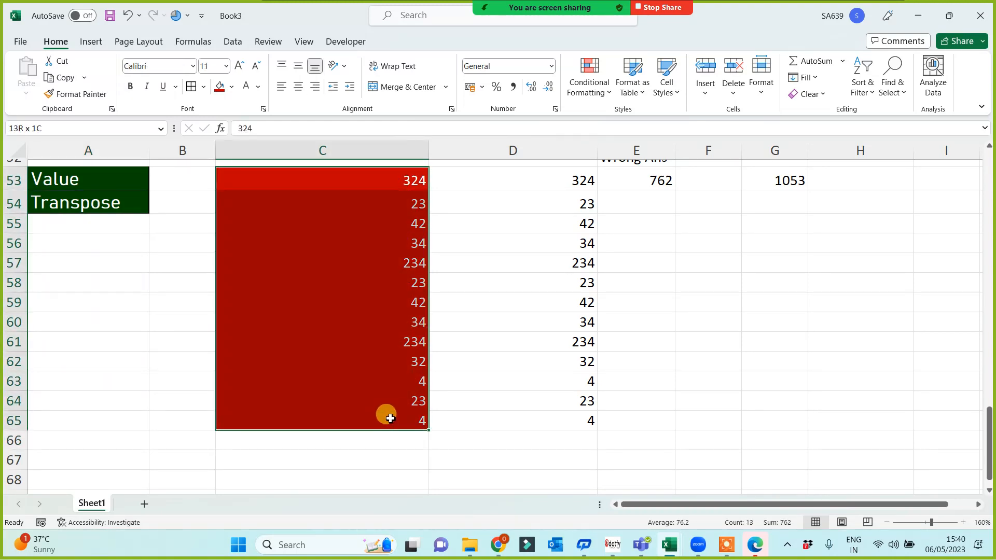
key(ctrl+c)
Paste Special the copied numbers with Transpose into B69, laying them across row 69.
scroll(386, 420, down, 3)
click(194, 321)
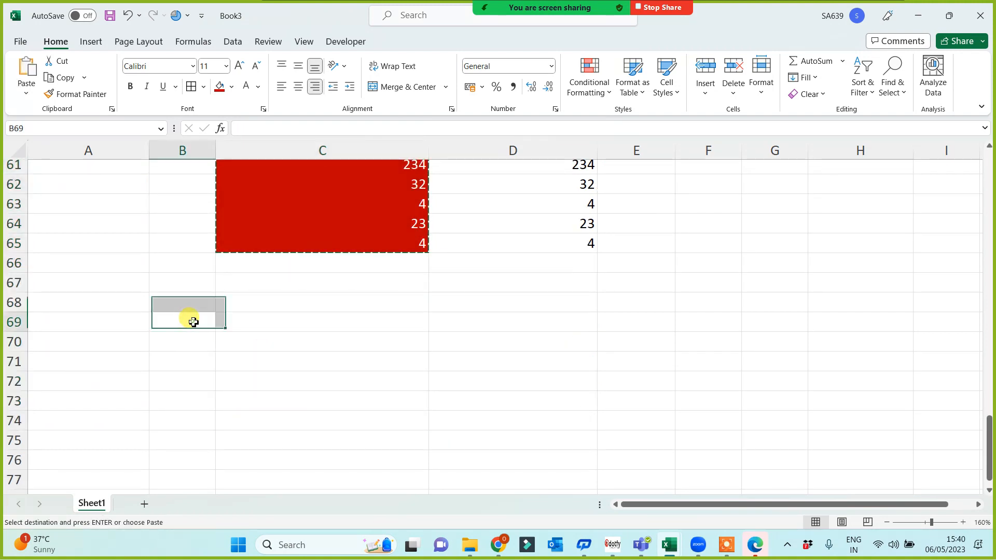
right_click(193, 324)
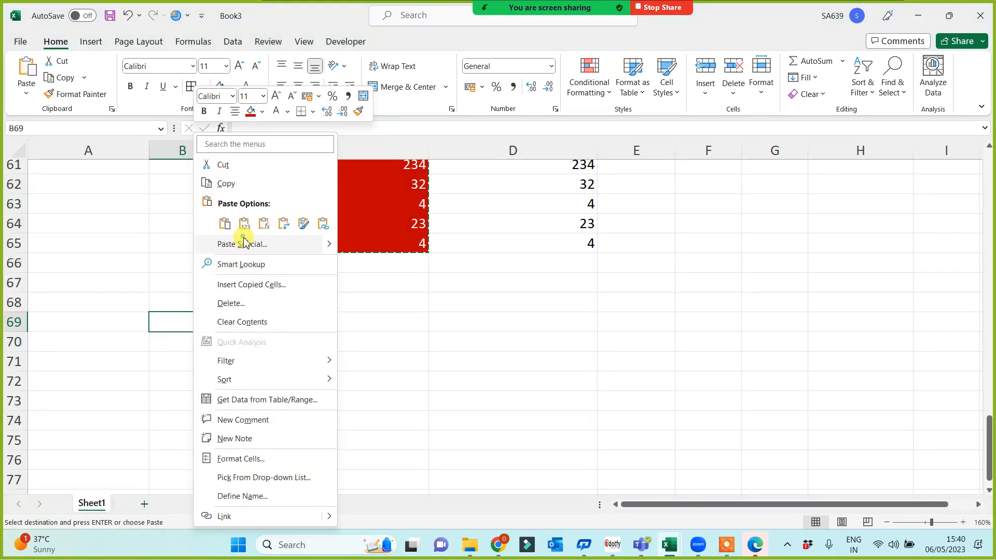
click(251, 245)
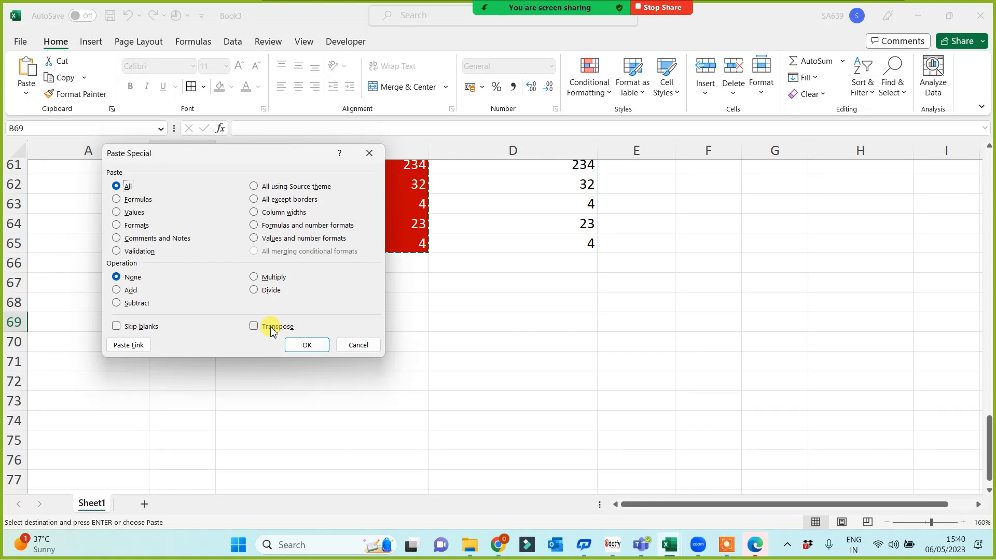
click(271, 330)
click(313, 348)
scroll(326, 402, up, 3)
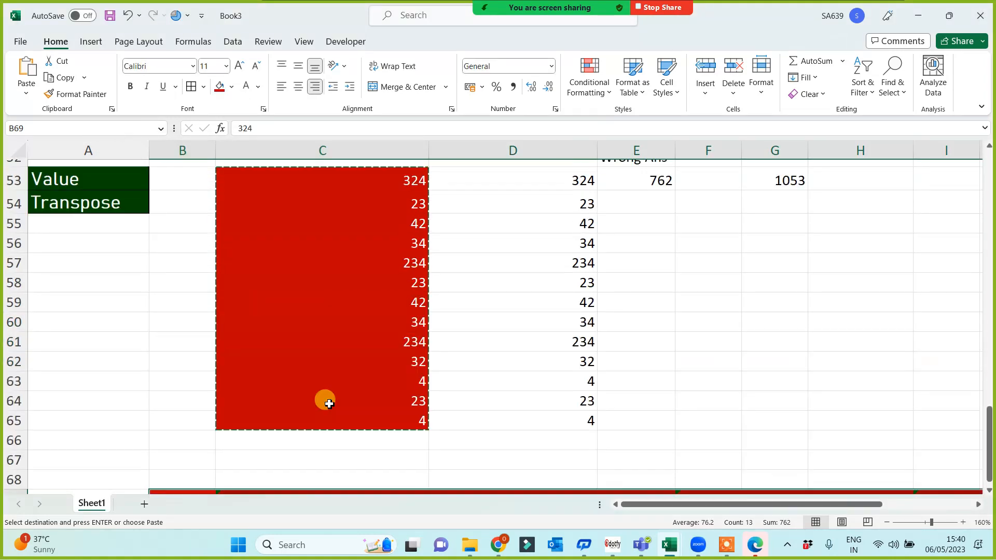
scroll(327, 400, up, 2)
scroll(326, 403, down, 7)
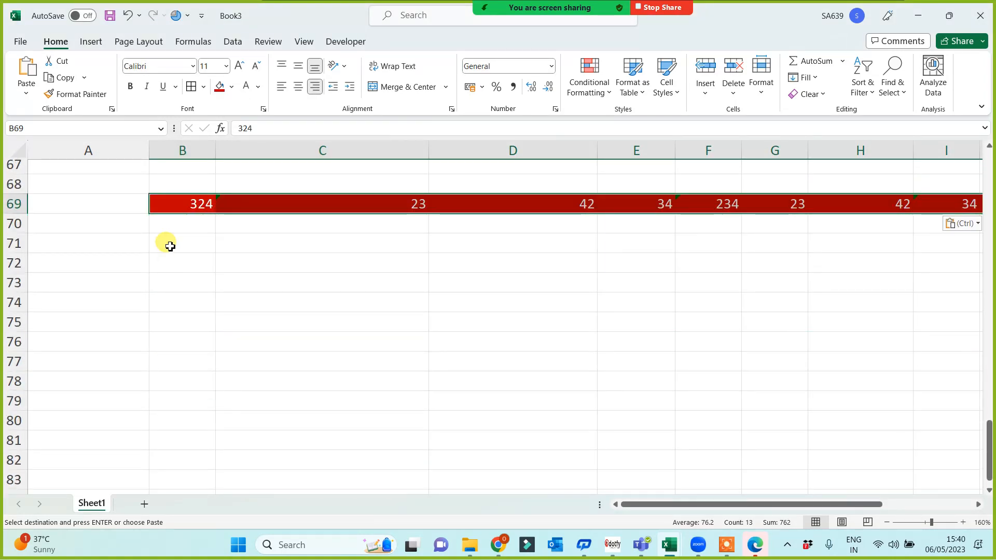
click(170, 246)
click(181, 267)
Enter =TRANSPOSE(C53:C65) in B72 to spill the values across row 72.
text(=trsz)
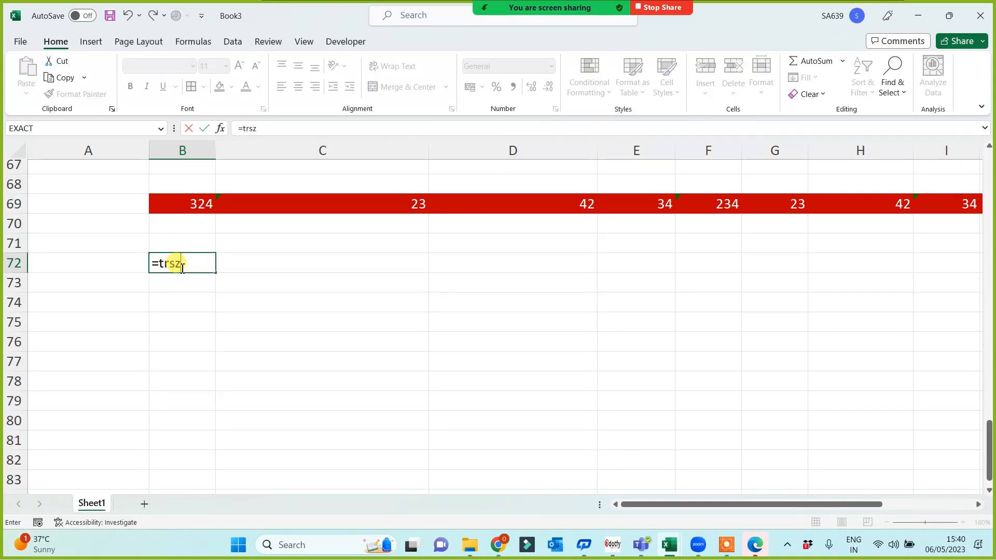
key(BackSpace)
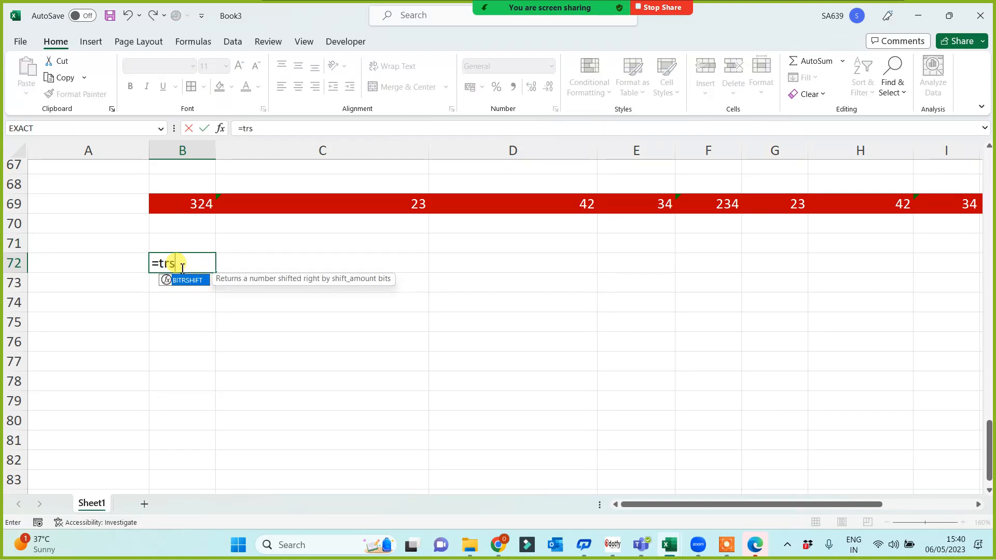
key(BackSpace)
key(Tab)
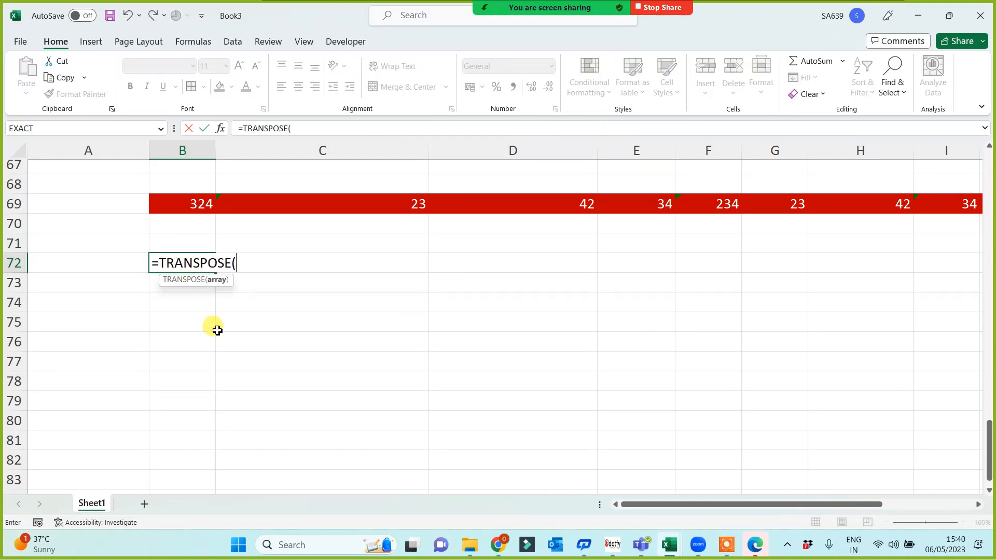
scroll(311, 322, up, 4)
scroll(335, 303, up, 1)
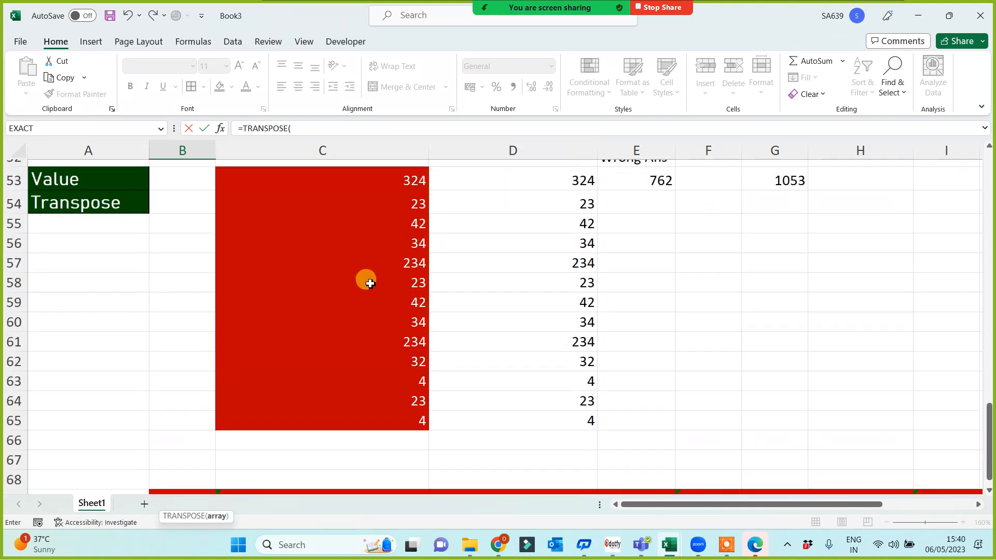
click(391, 179)
drag(389, 415, 388, 419)
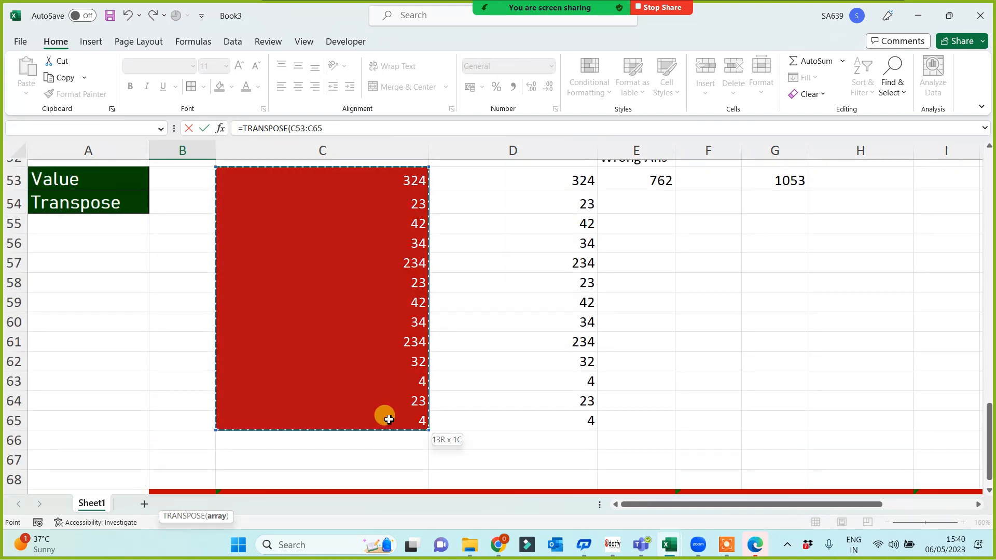
key(Return)
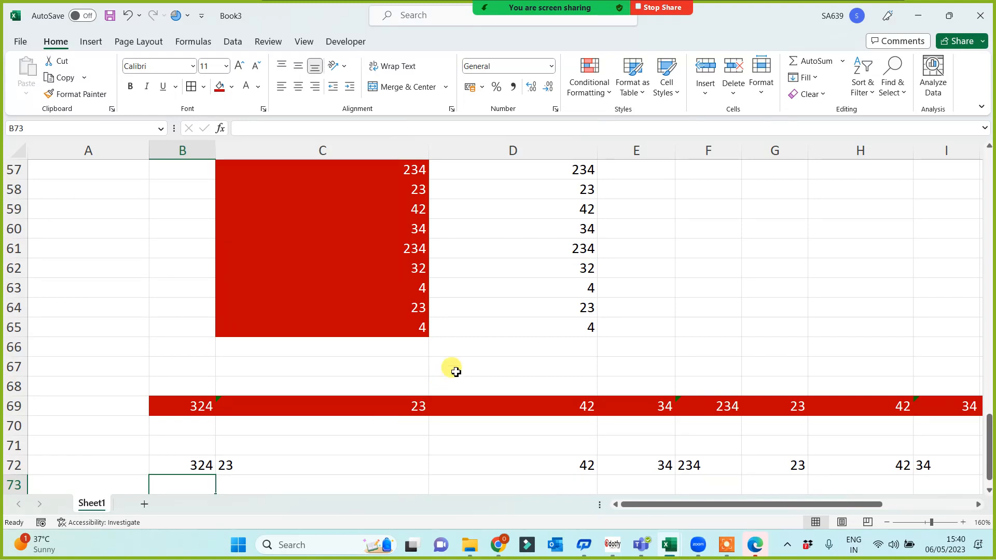
Compare the TRANSPOSE formula in B72 with the plain pasted value in B69.
scroll(452, 367, down, 2)
click(186, 347)
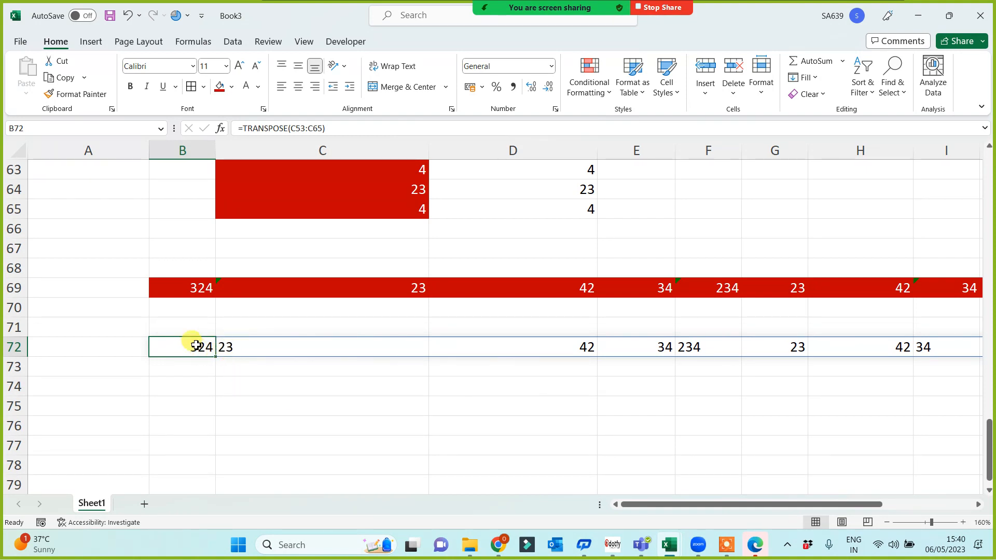
click(197, 288)
click(204, 347)
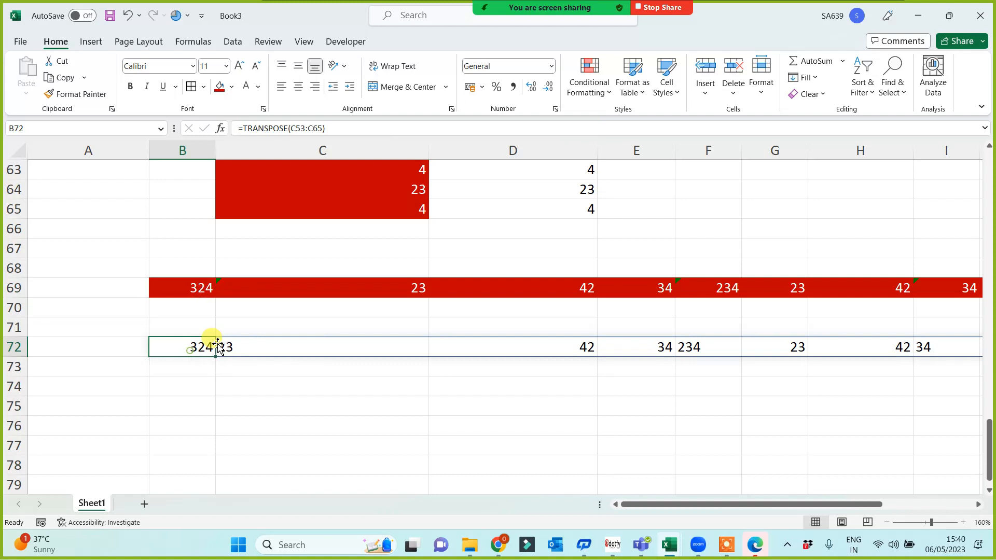
click(196, 288)
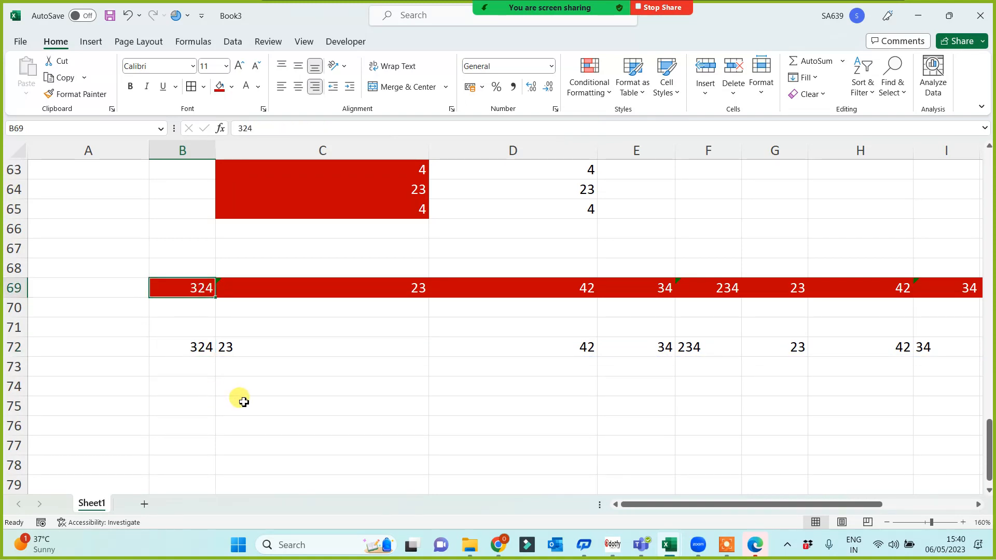
scroll(239, 398, up, 5)
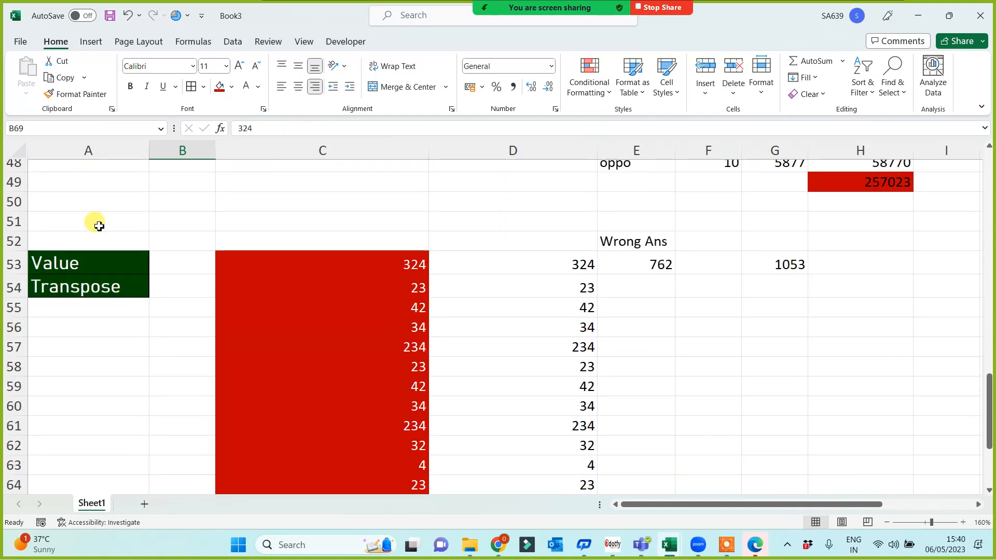
Fill the Value and Transpose labels in A53:A54 red, matching the other headings.
drag(82, 262, 89, 289)
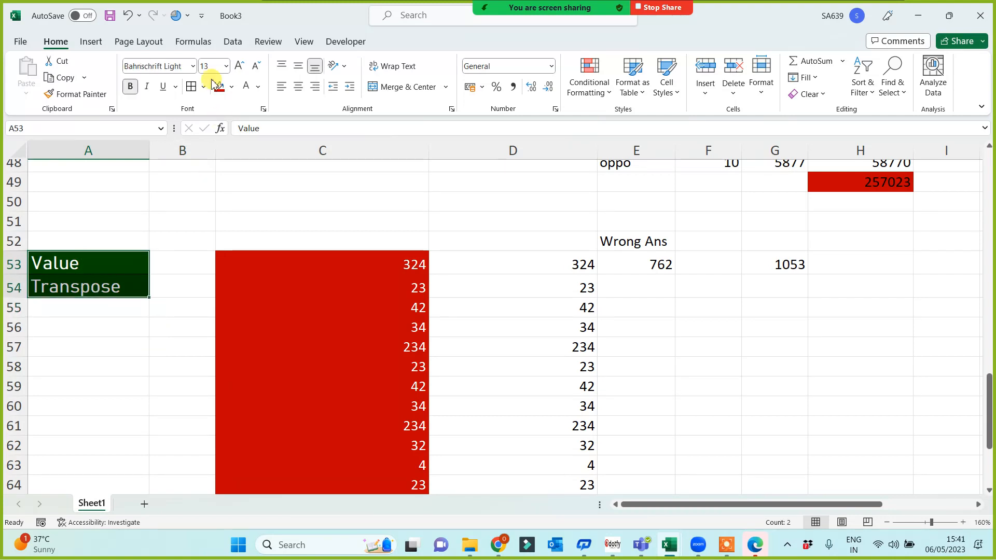
click(222, 88)
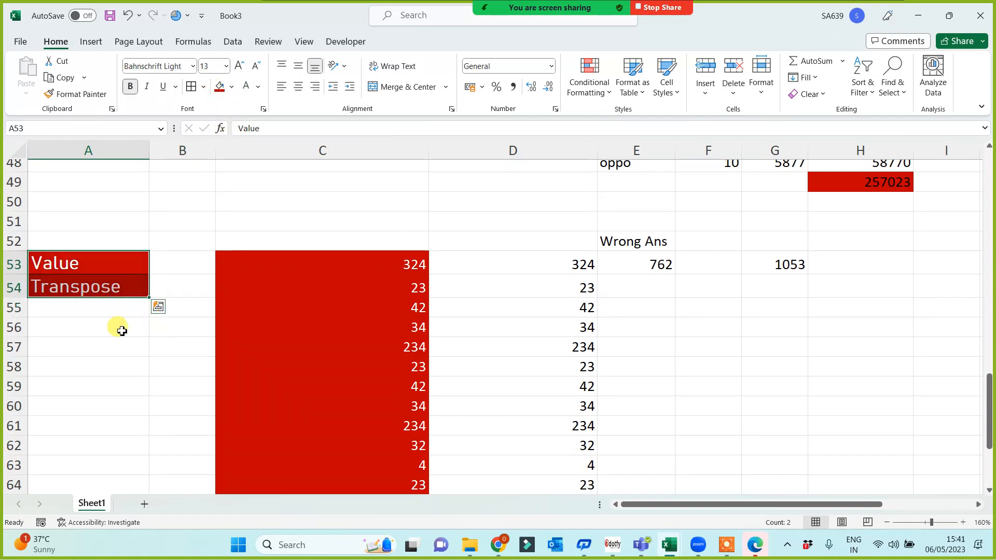
click(103, 335)
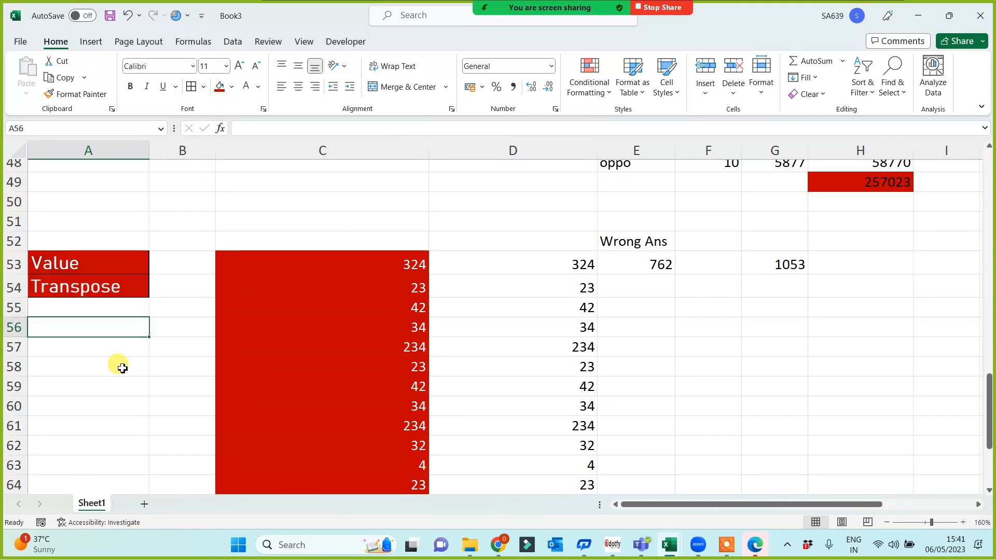
scroll(122, 368, up, 14)
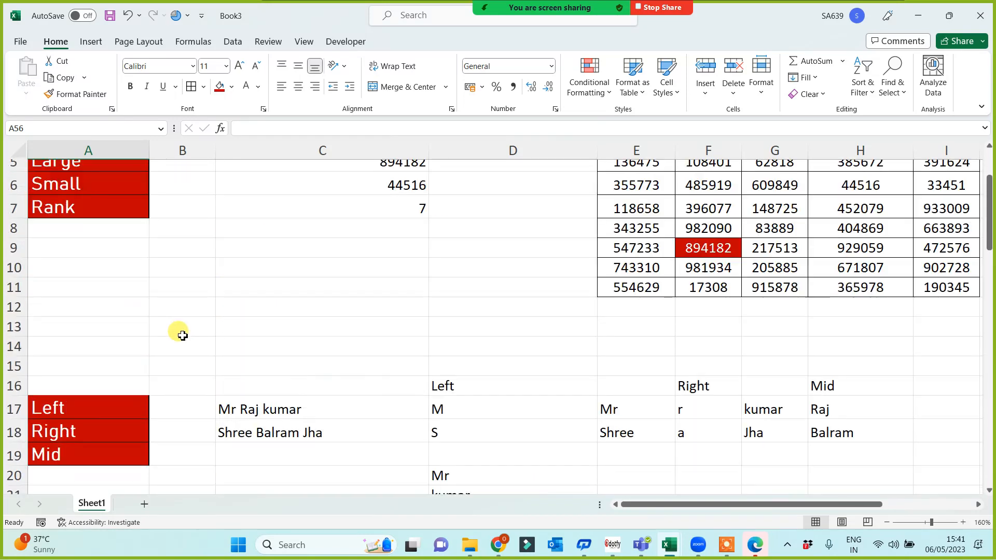
scroll(182, 335, up, 2)
click(107, 151)
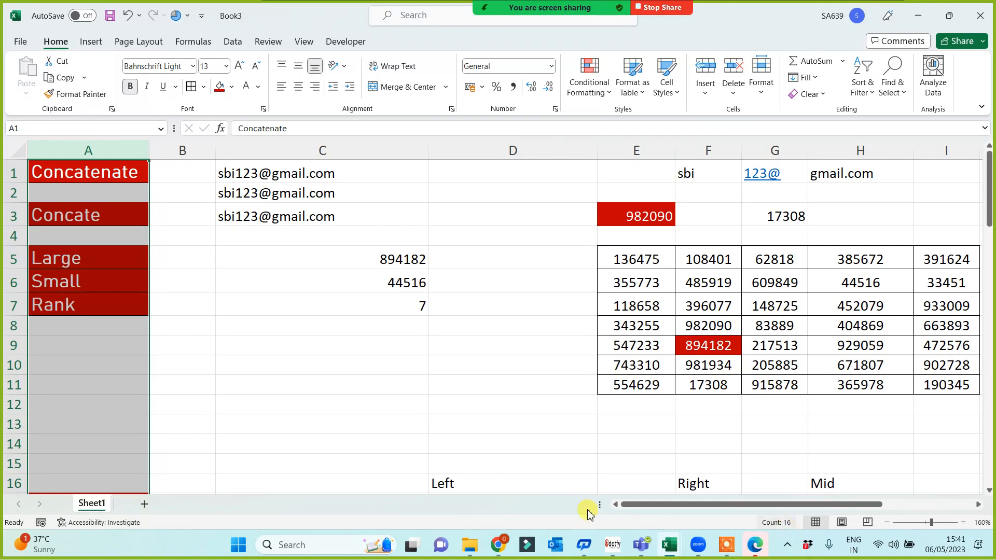
click(264, 385)
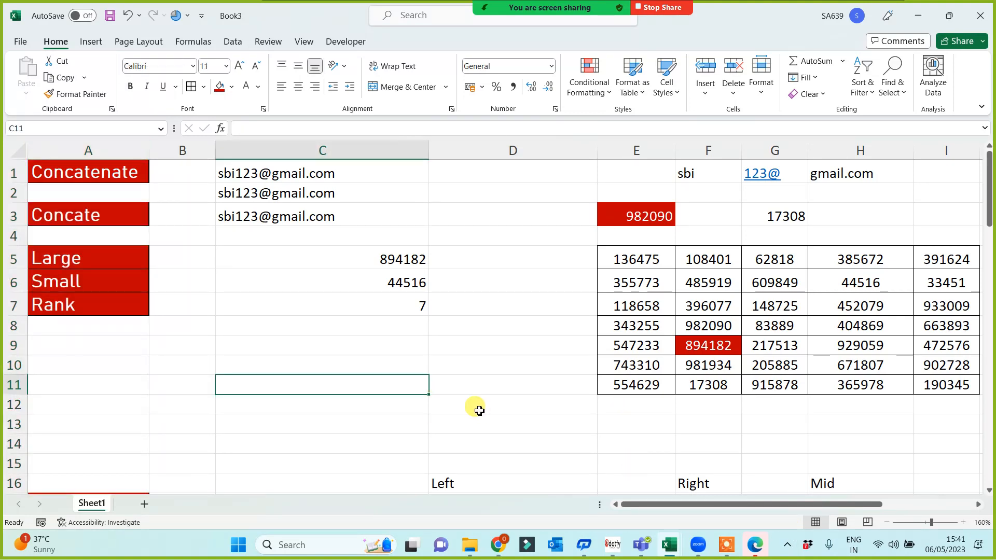
Save the workbook in the Class Work Data folder as 'Remaining - Fun'.
key(ctrl+s)
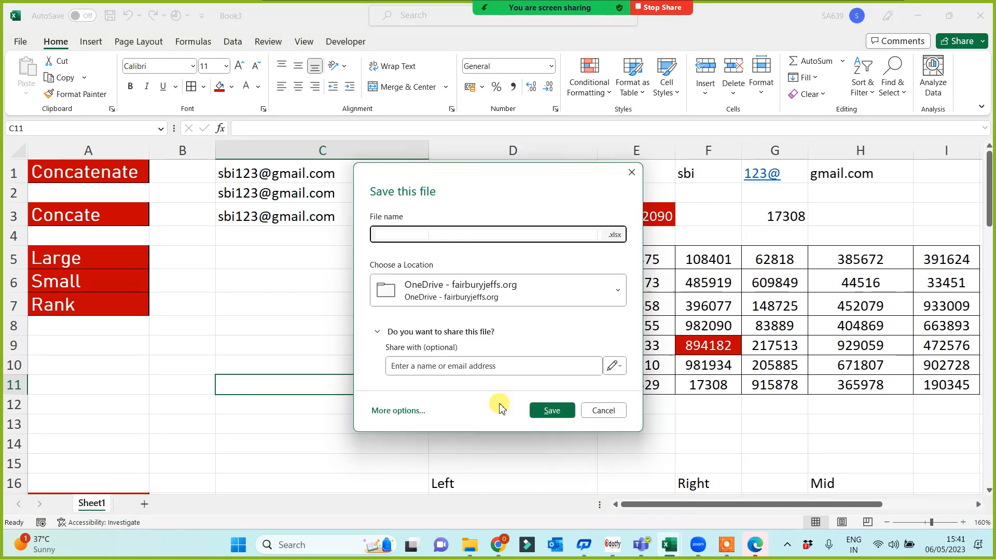
click(406, 411)
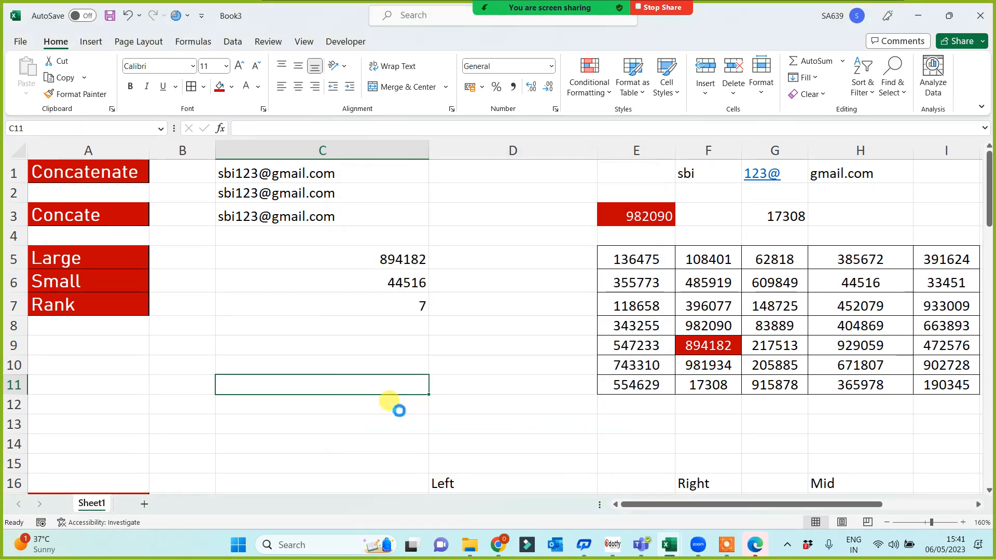
click(174, 308)
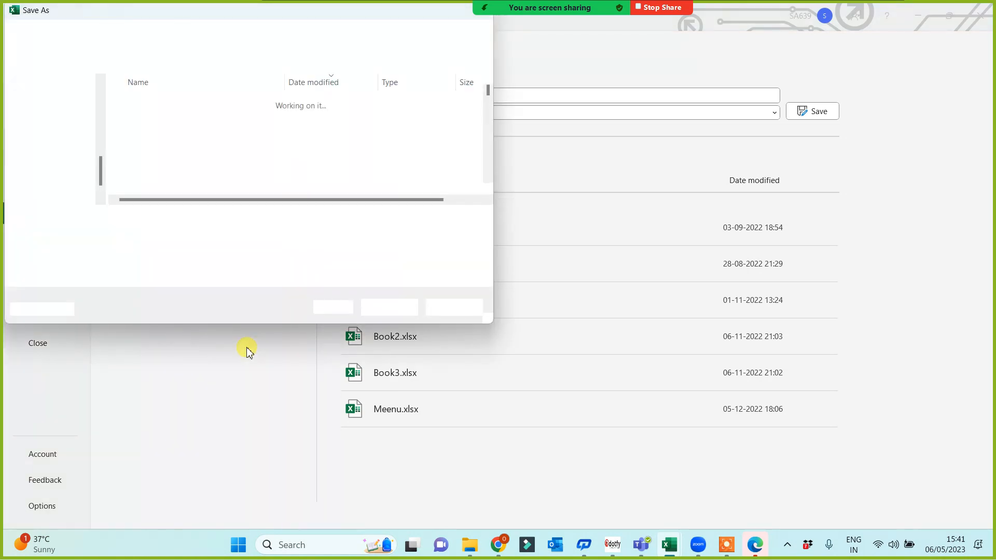
text(Rema)
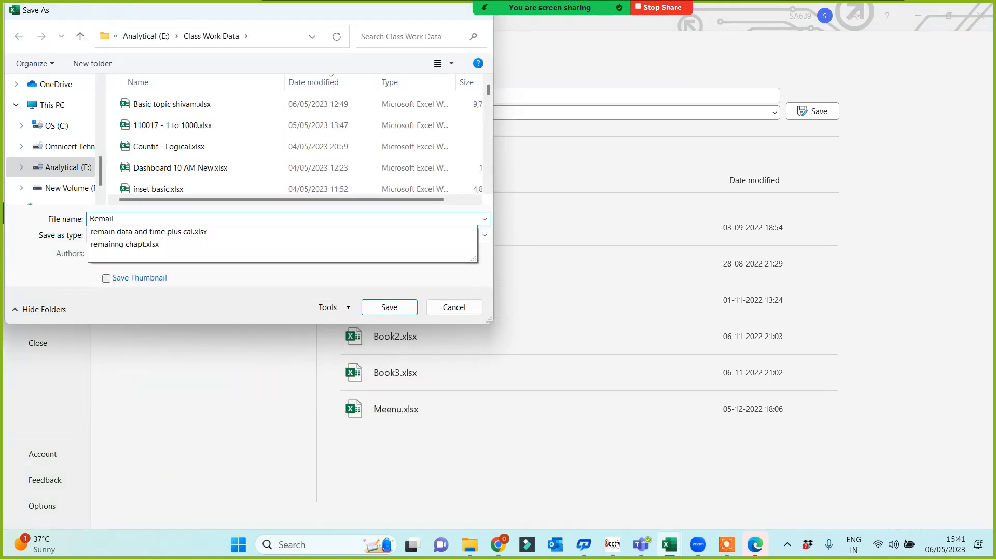
text(inin)
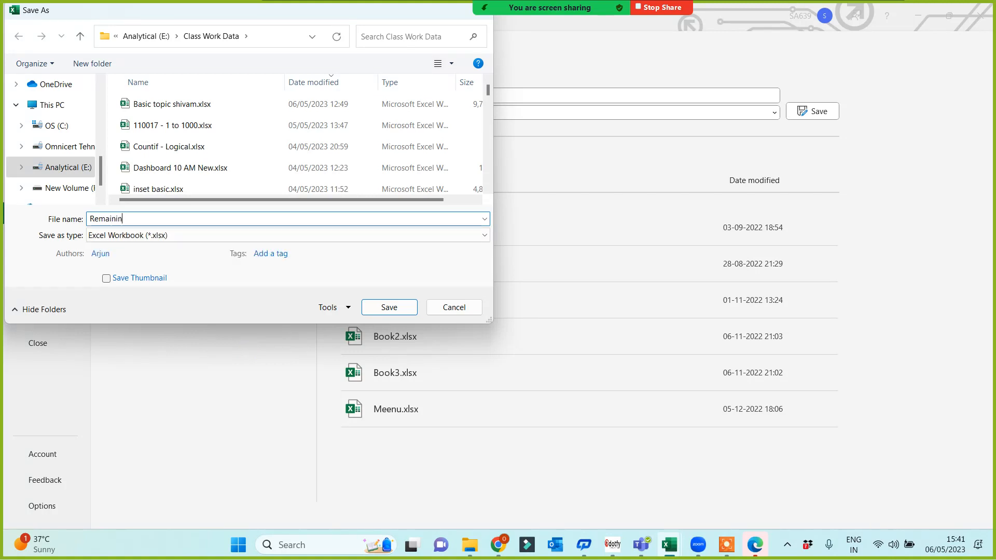
key(BackSpace)
key(BackSpace)
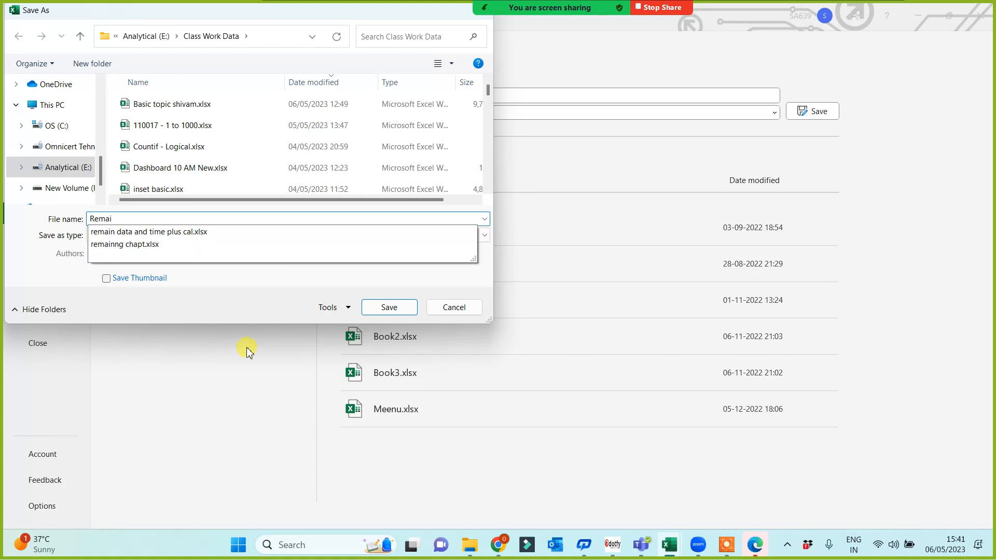
text(ning)
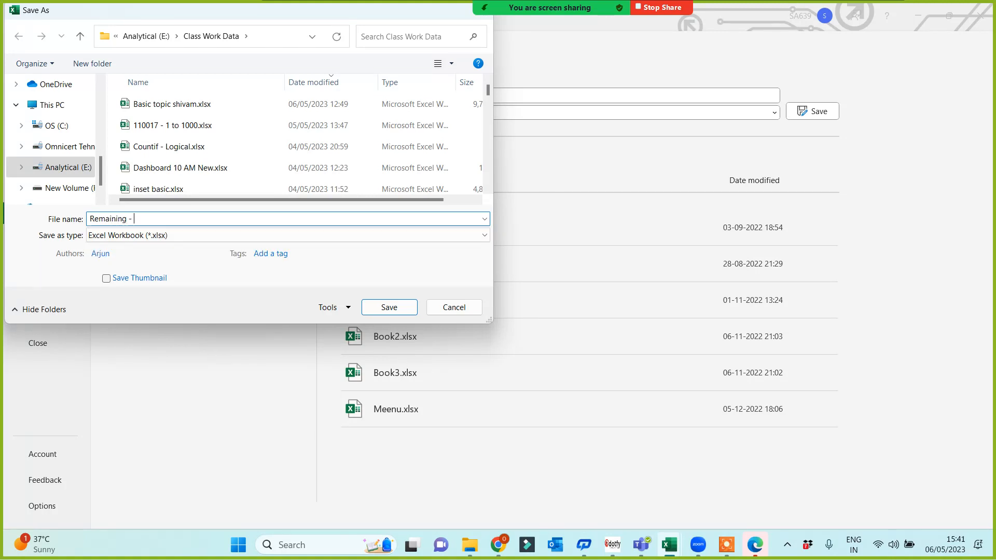
text( - Fun - Jalpa)
click(389, 307)
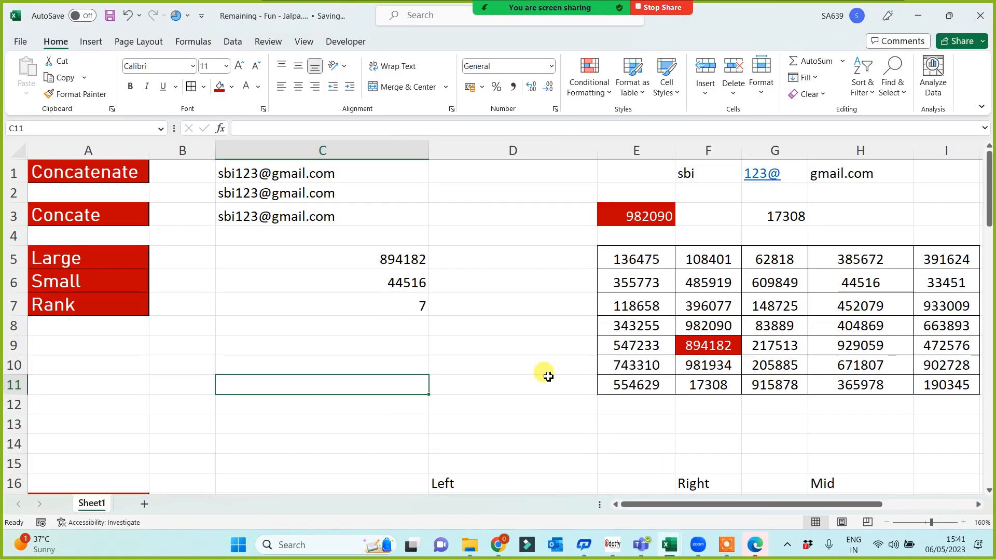